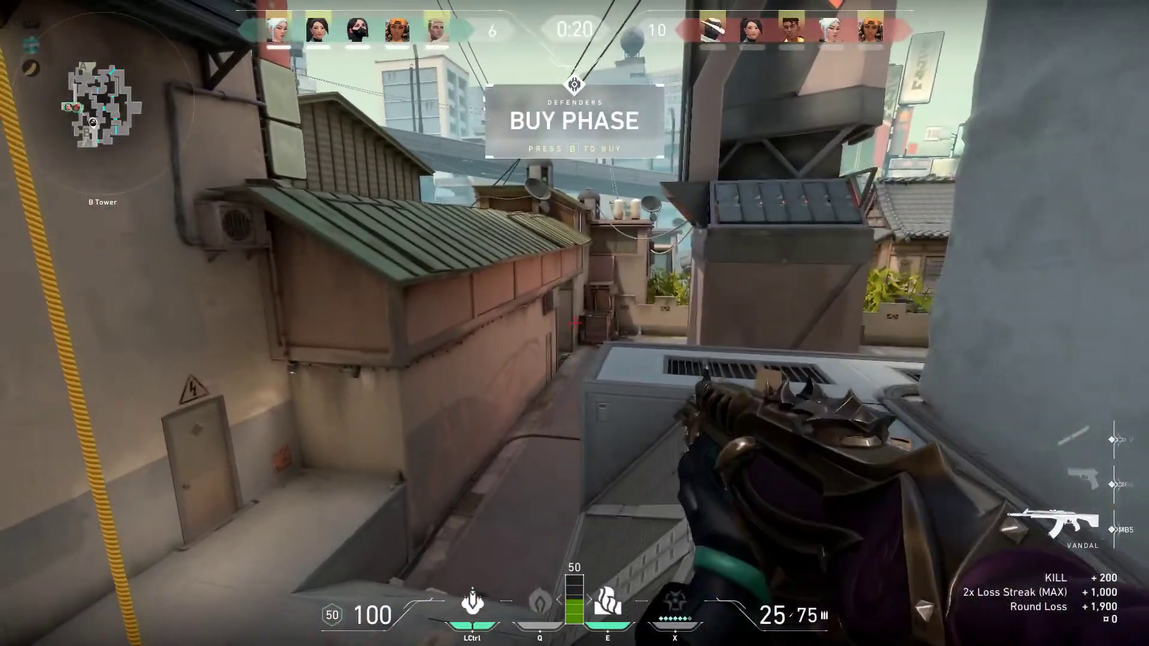
In the Valorant match, check the scoreboard and move toward Mid with the rifle drawn
key(Tab)
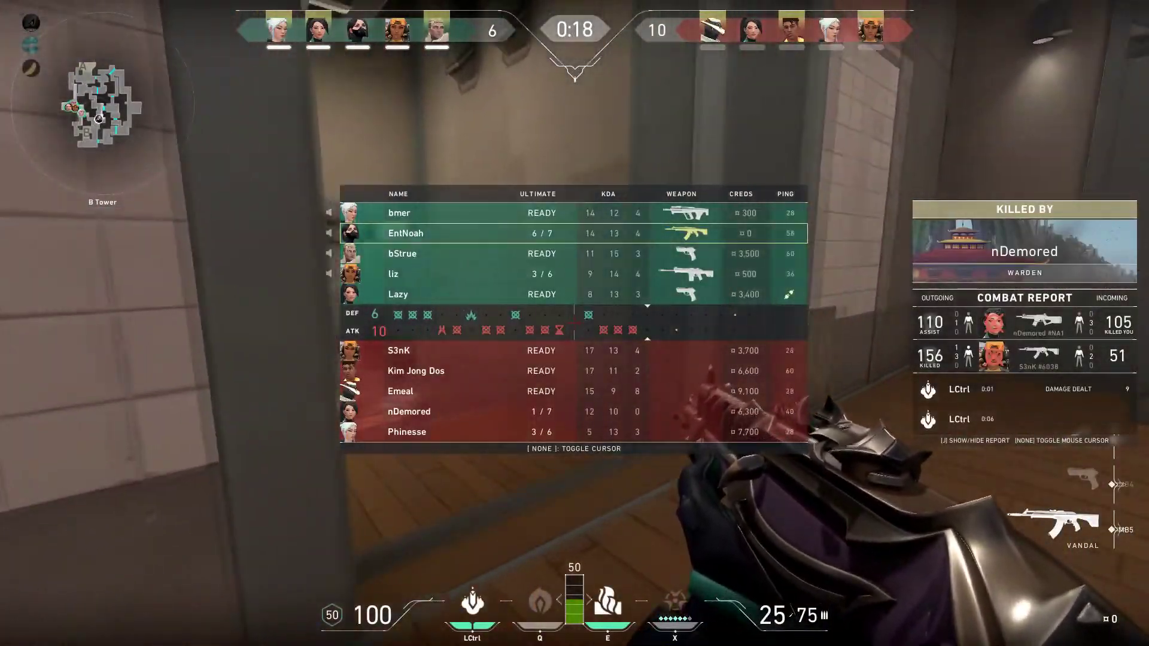
key(w)
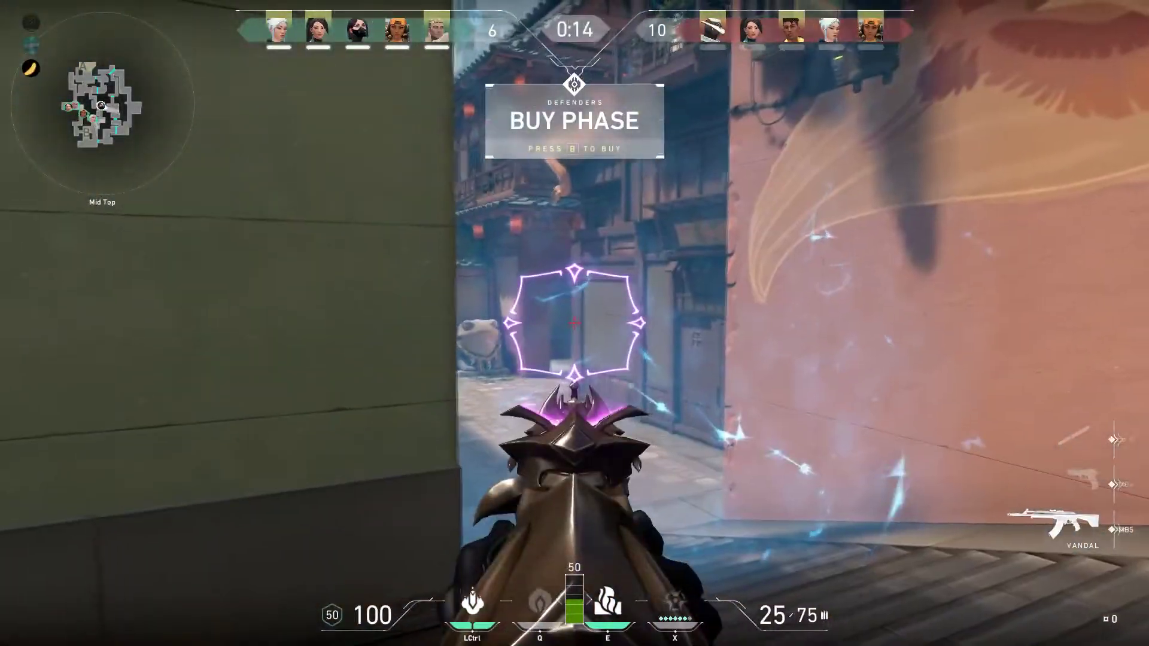
key(3)
key(1)
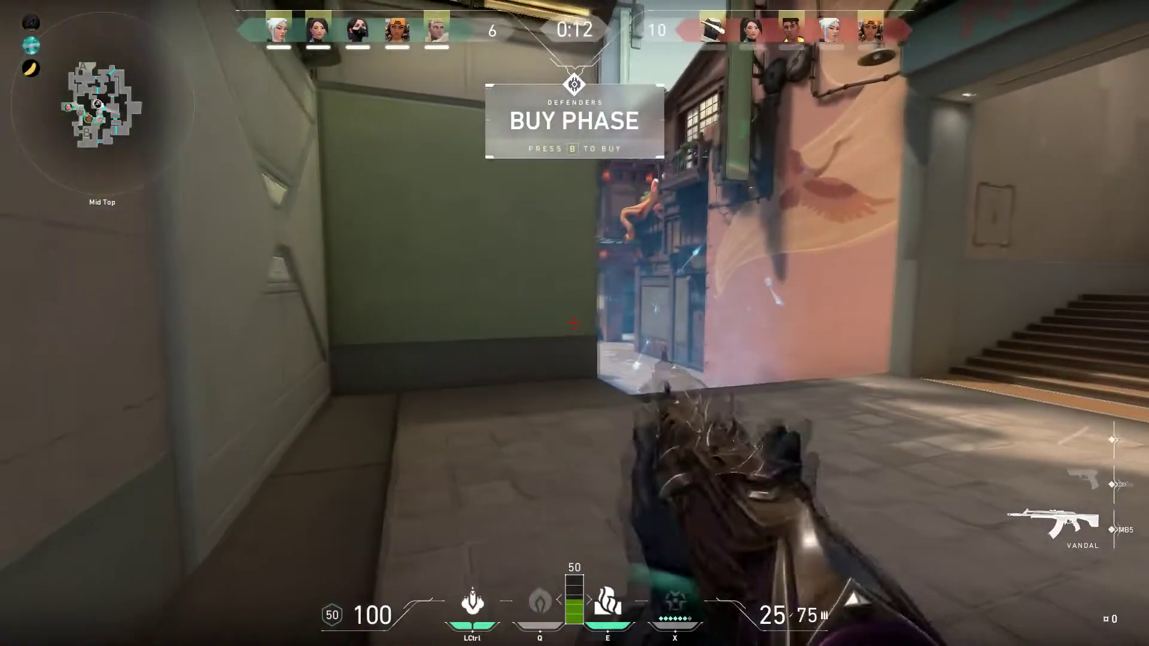
right_click(574, 323)
key(w)
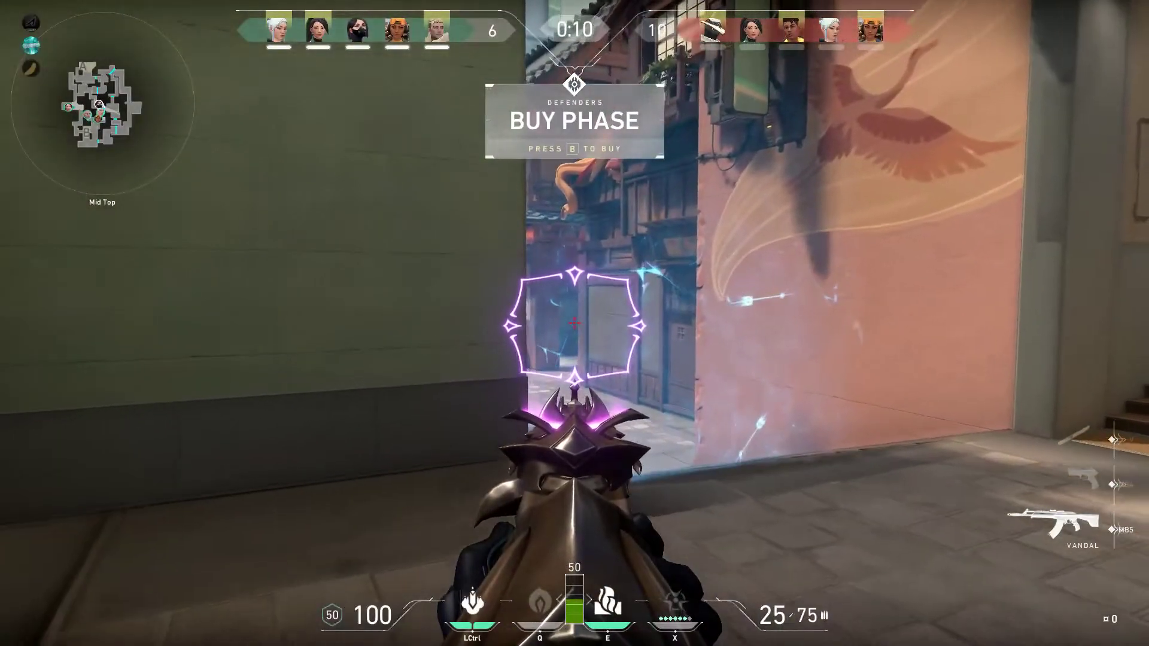
right_click(575, 324)
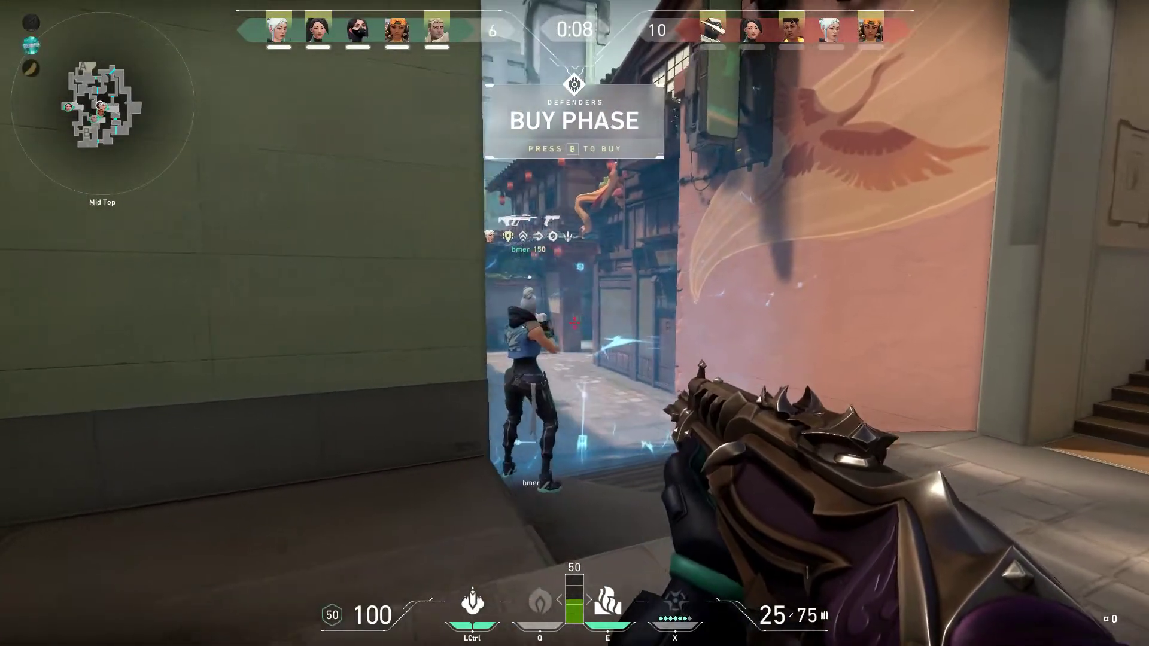
key(s)
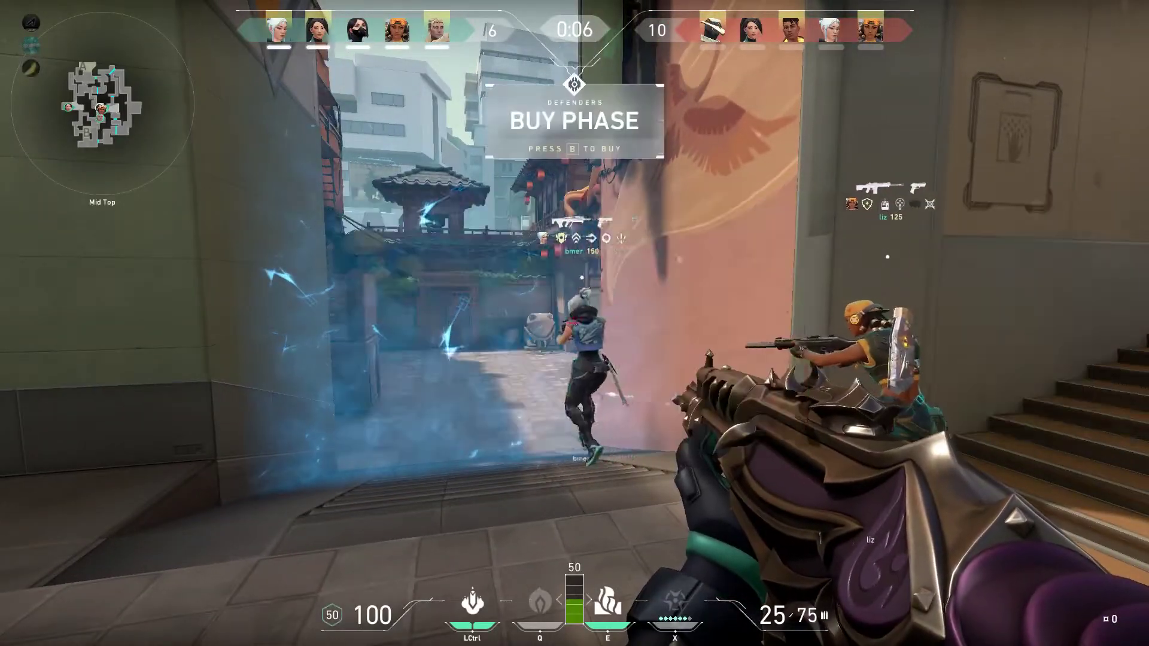
key(ctrl)
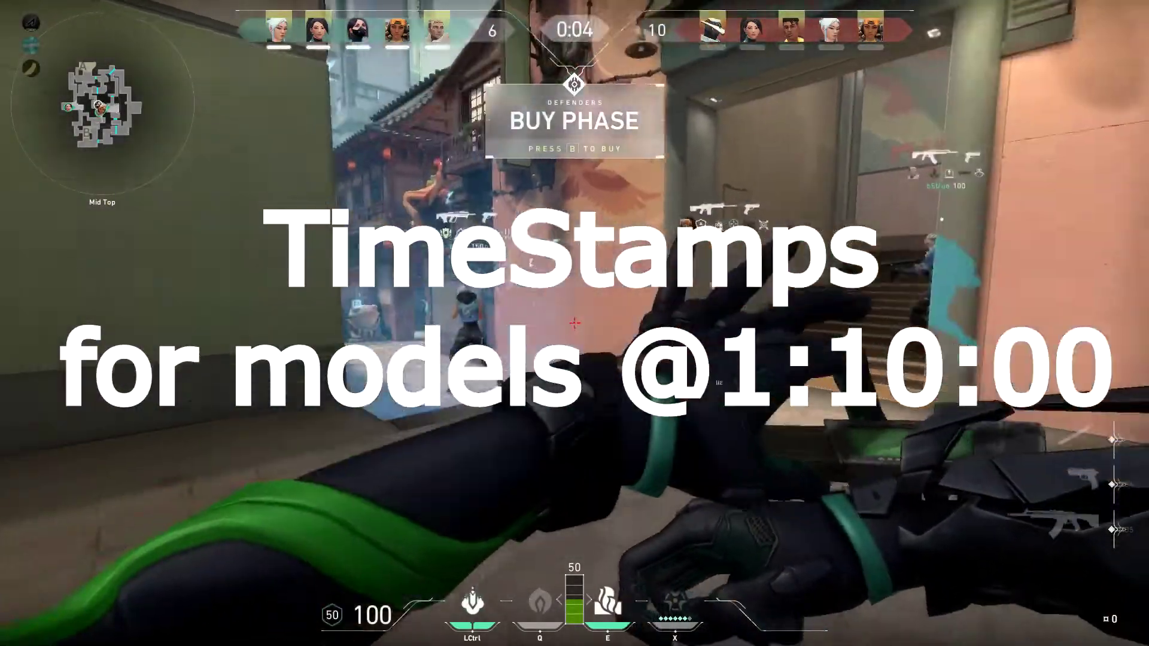
key(1)
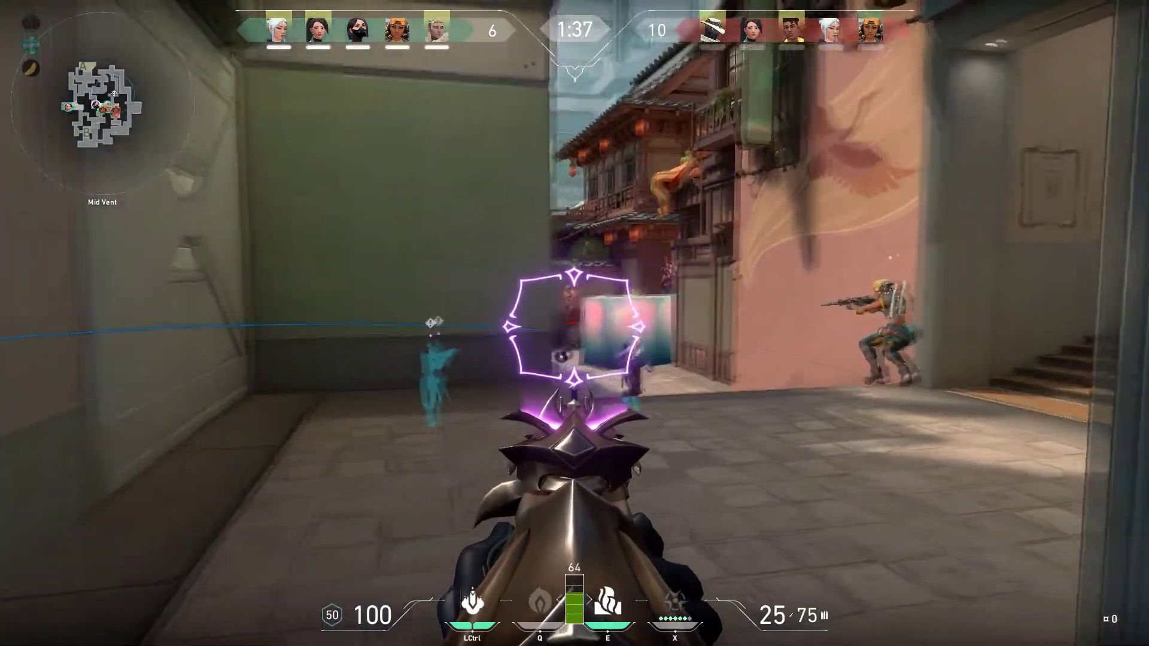
Fight enemies at Mid, throwing Viper's Snake Bite and Toxic Screen and reloading
click(574, 323)
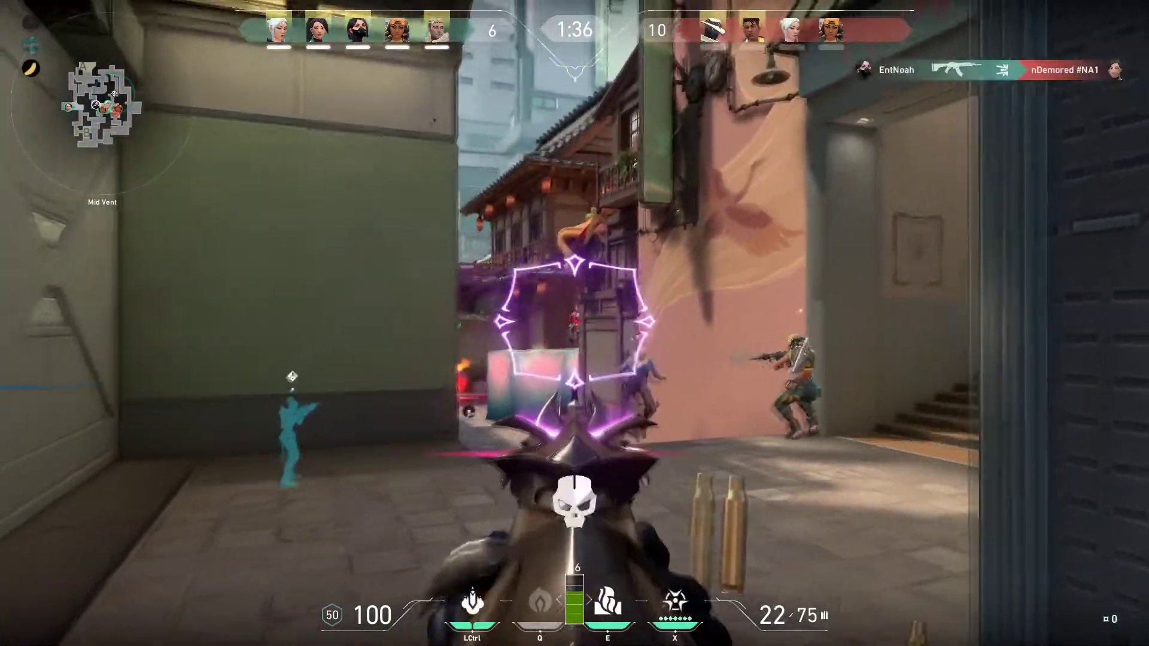
click(574, 323)
key(x)
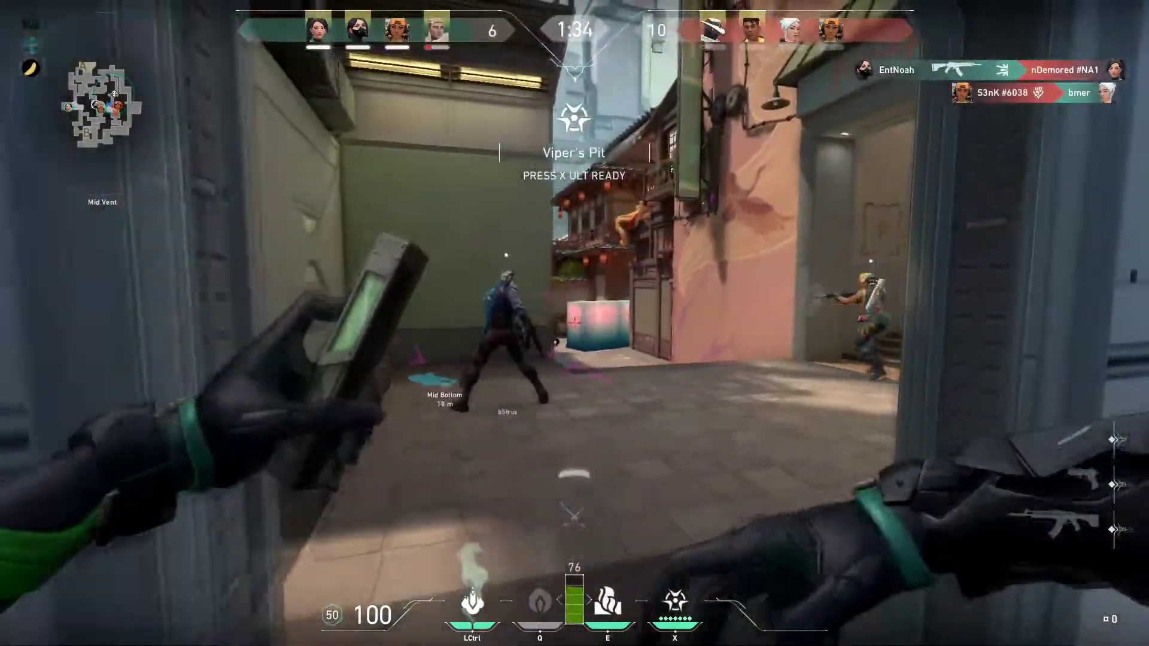
key(1)
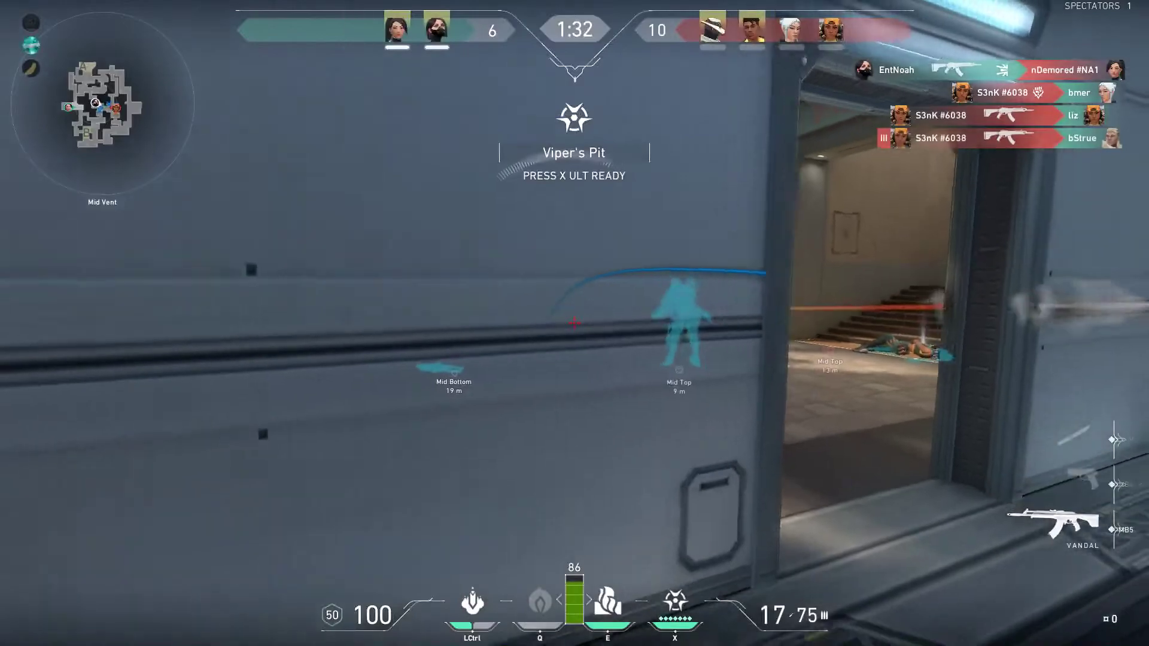
key(ctrl)
click(574, 323)
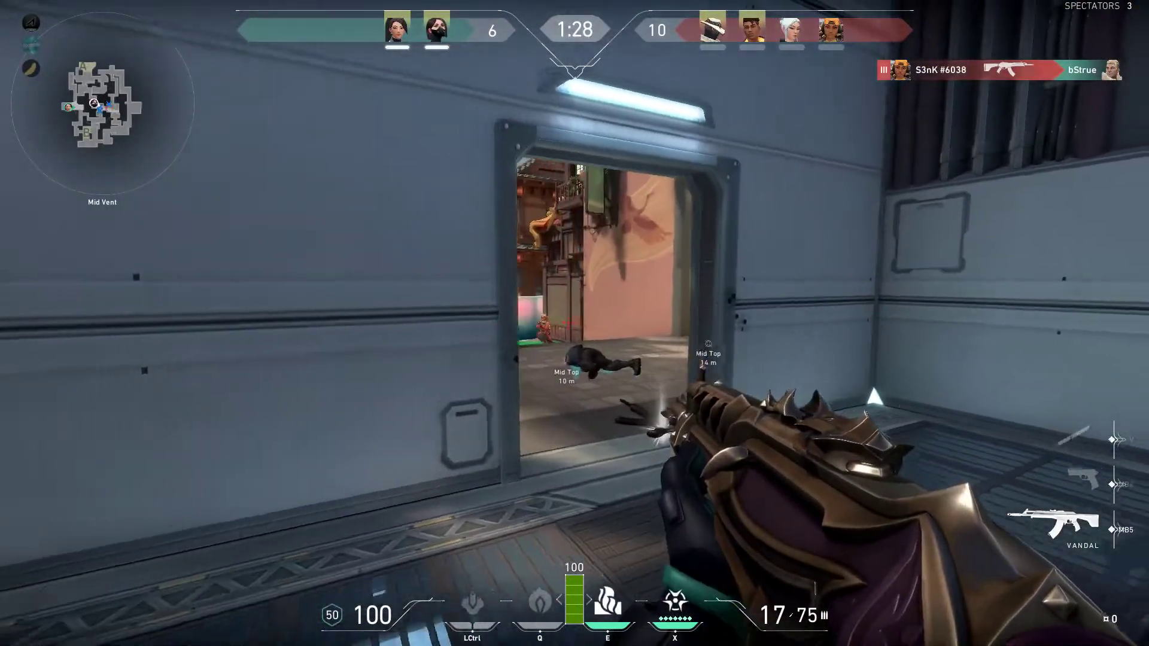
click(574, 323)
click(575, 323)
key(r)
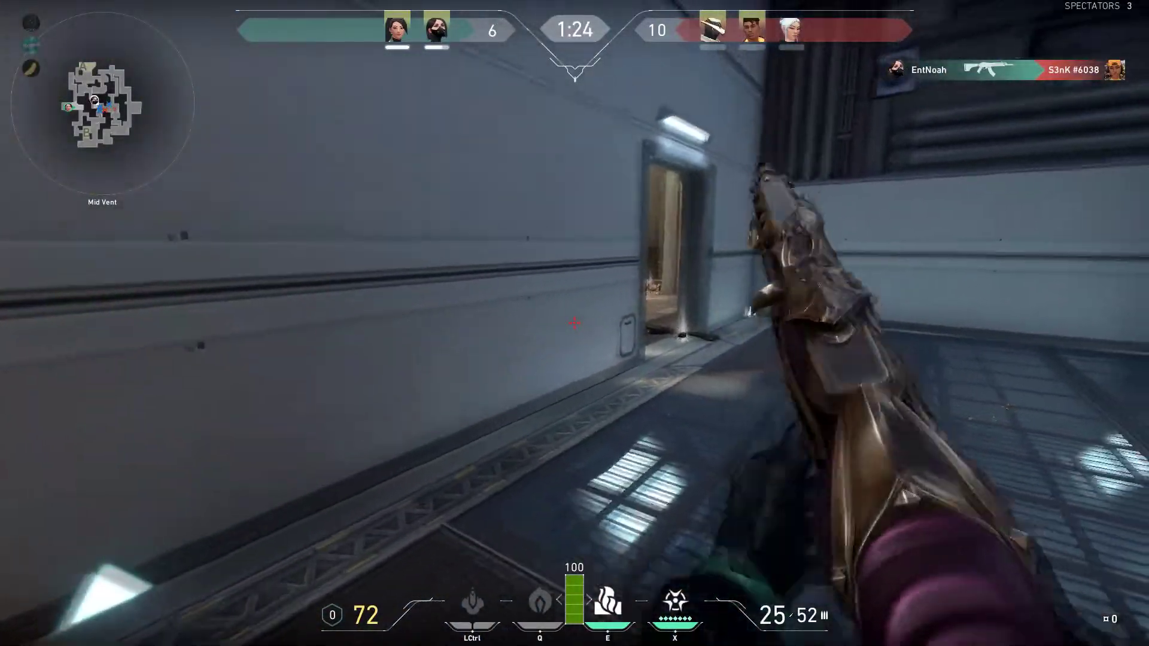
key(e)
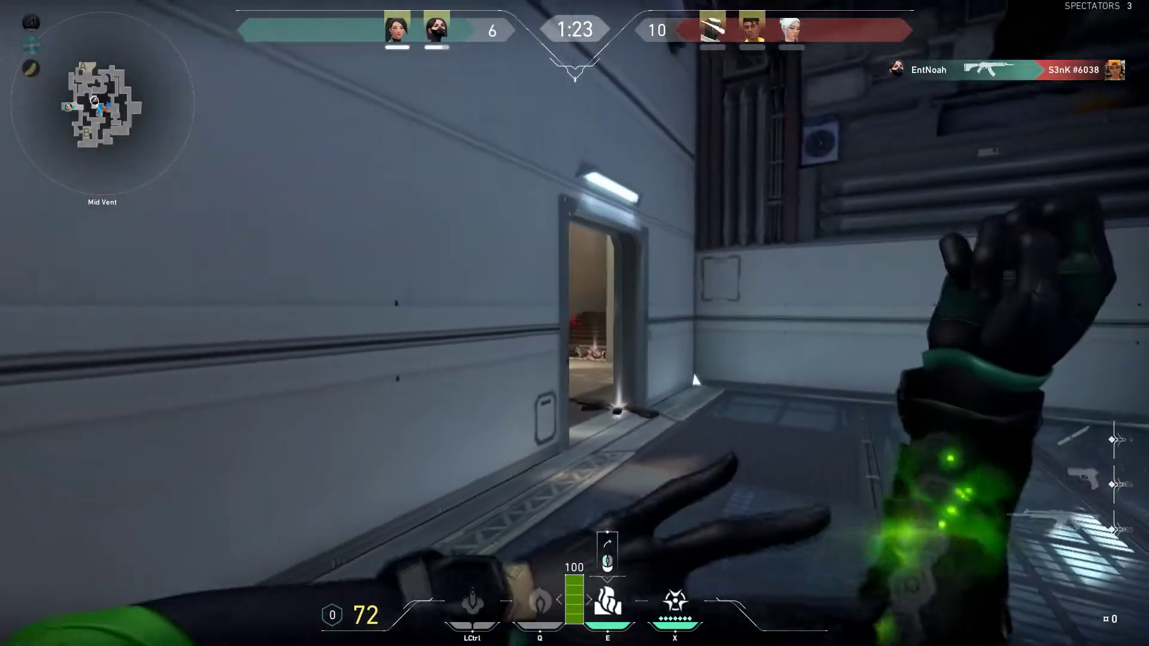
click(575, 323)
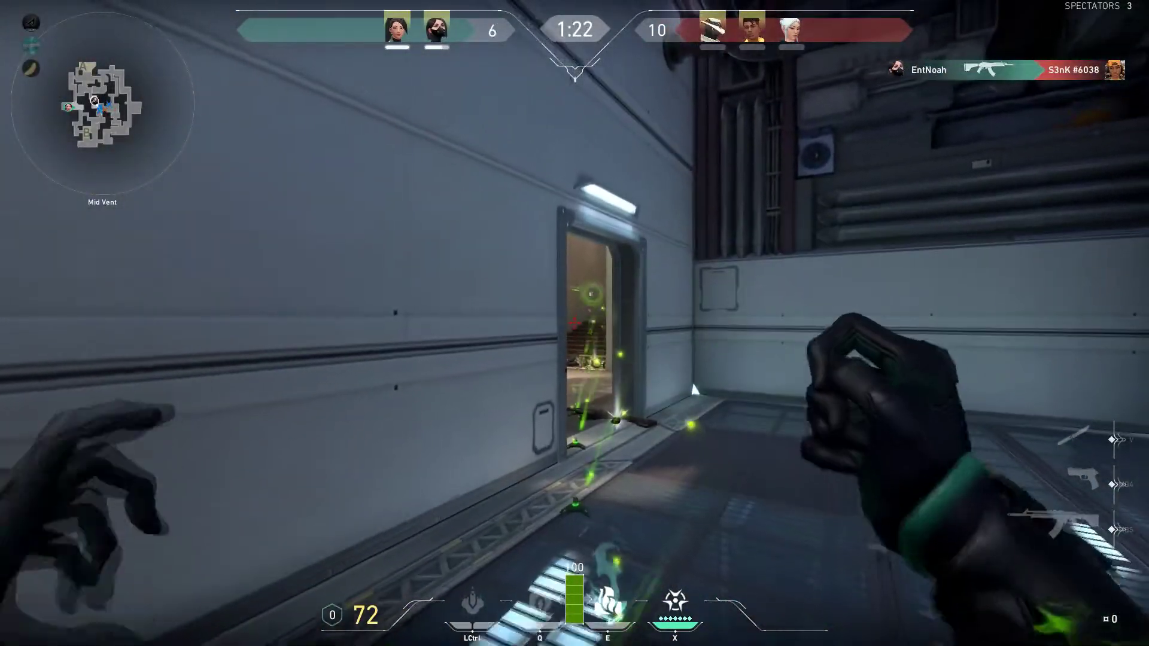
Ride the rope to A Tower, move into Defender Spawn and ready Viper's poison orb
key(3)
key(f)
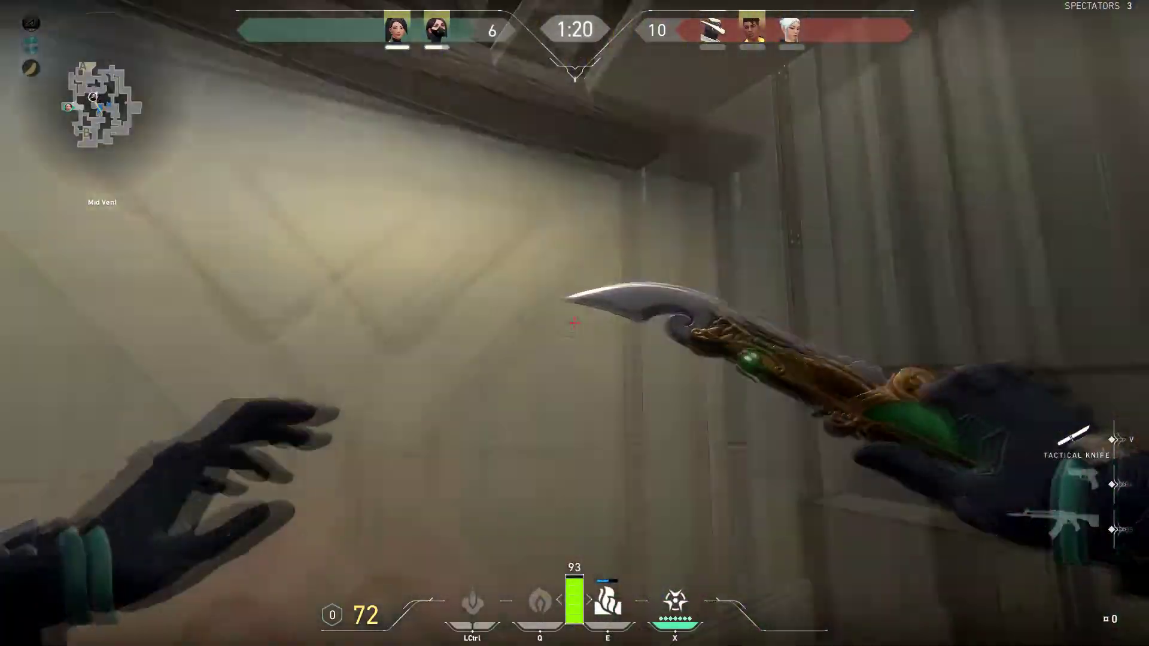
key(1)
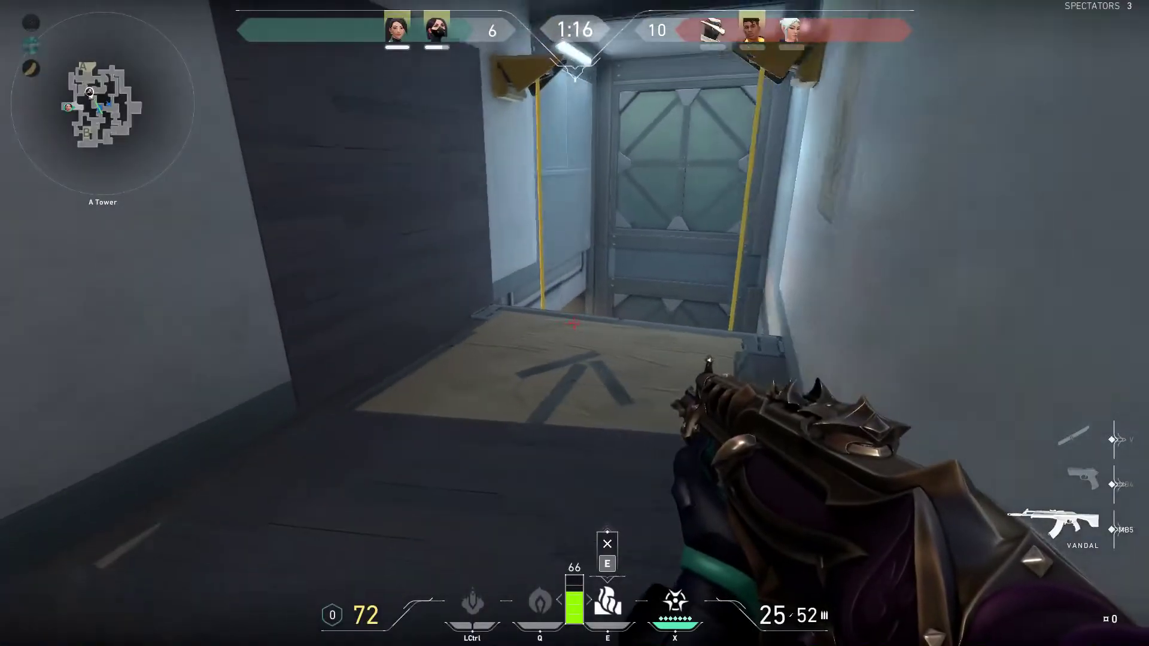
key(3)
key(w)
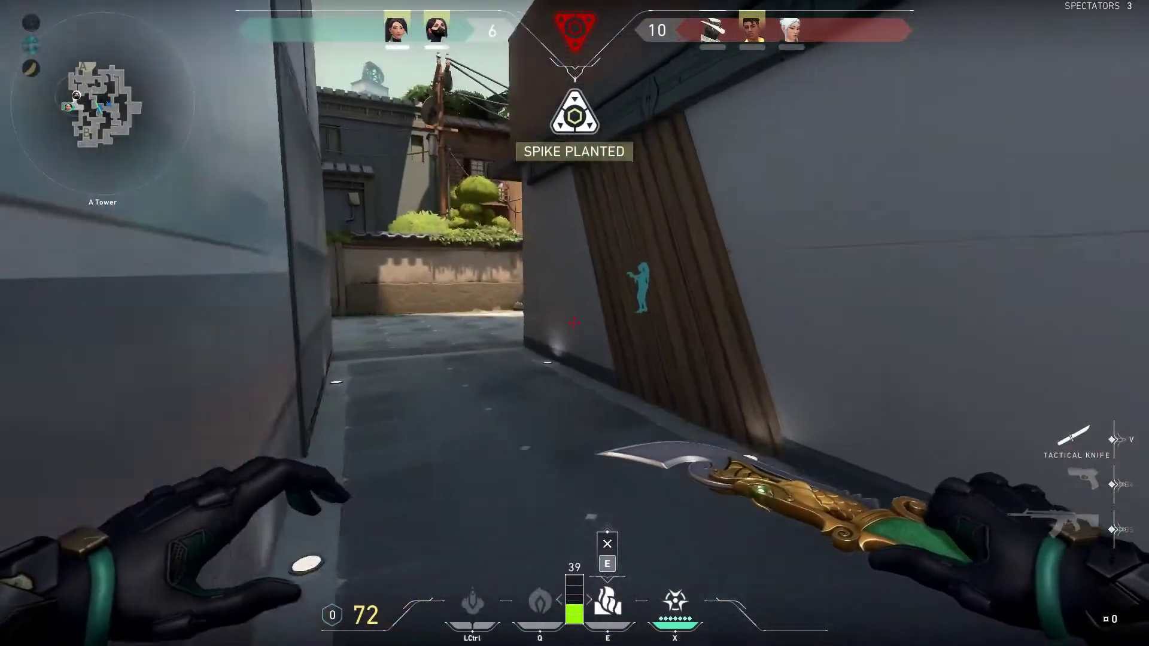
key(1)
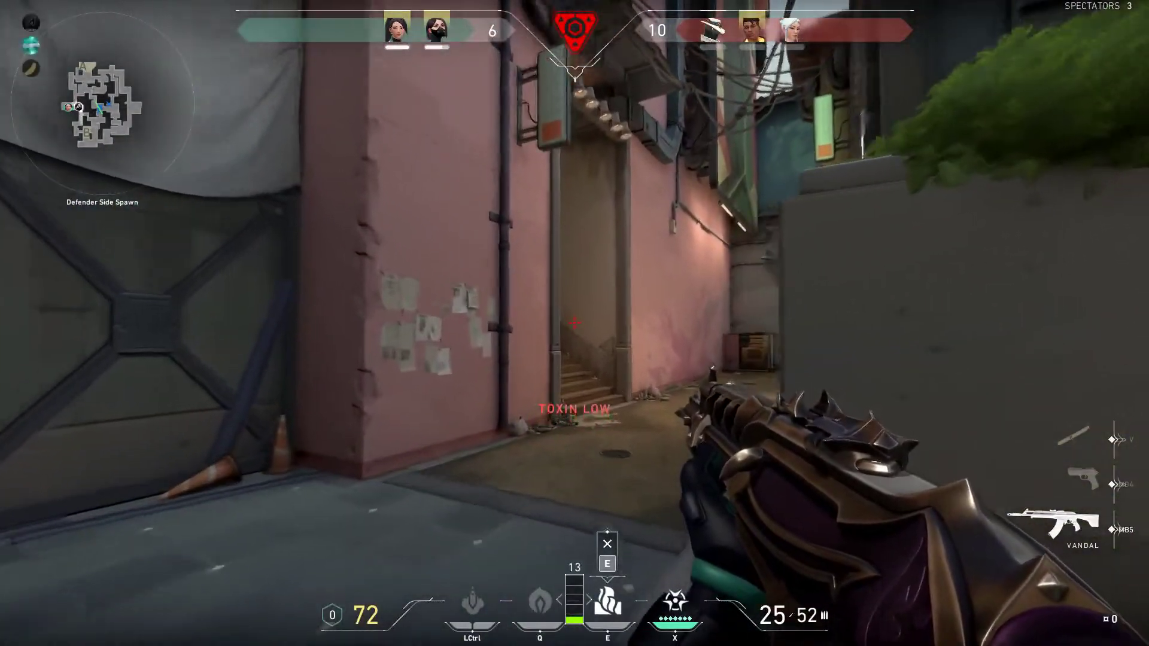
key(e)
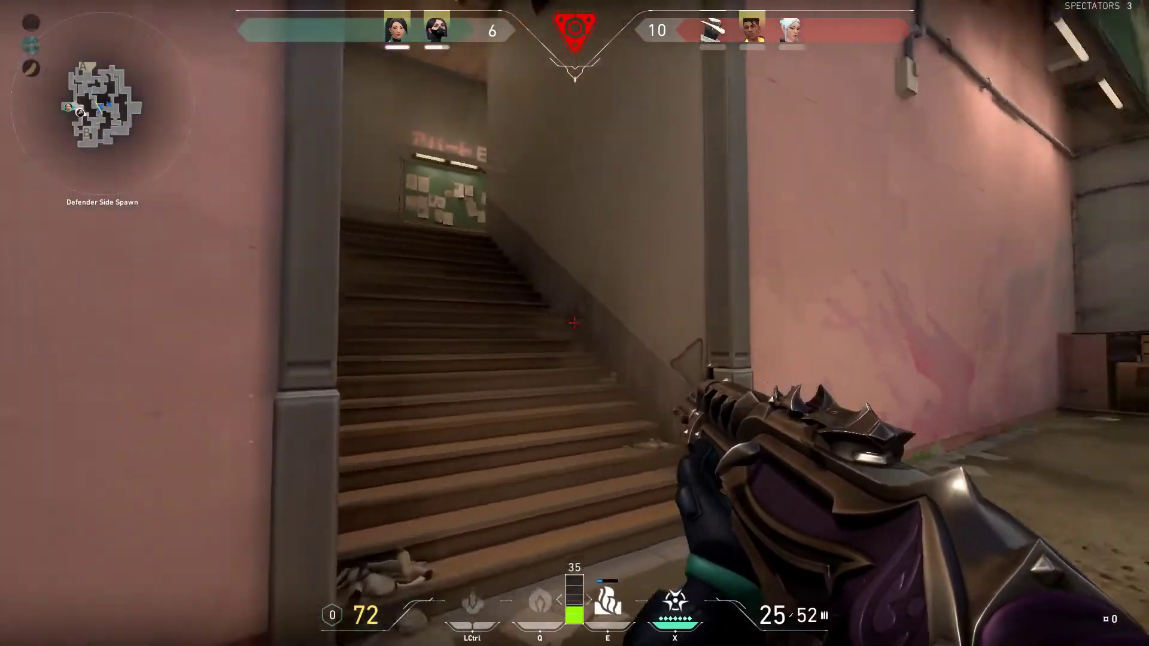
key(e)
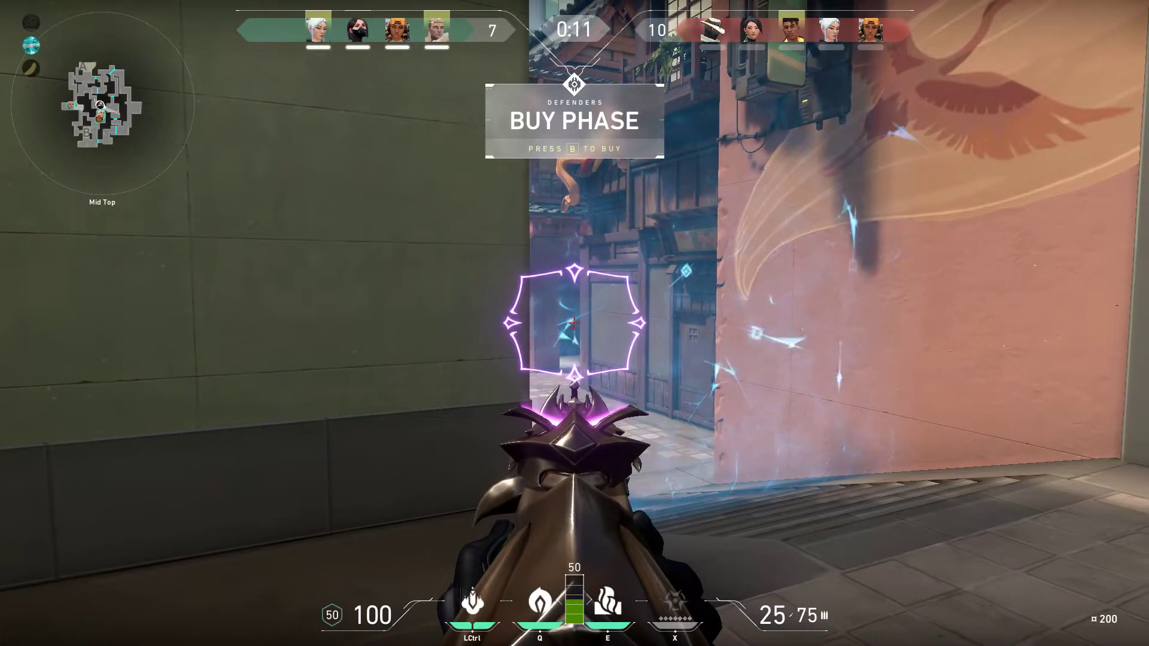
key(q)
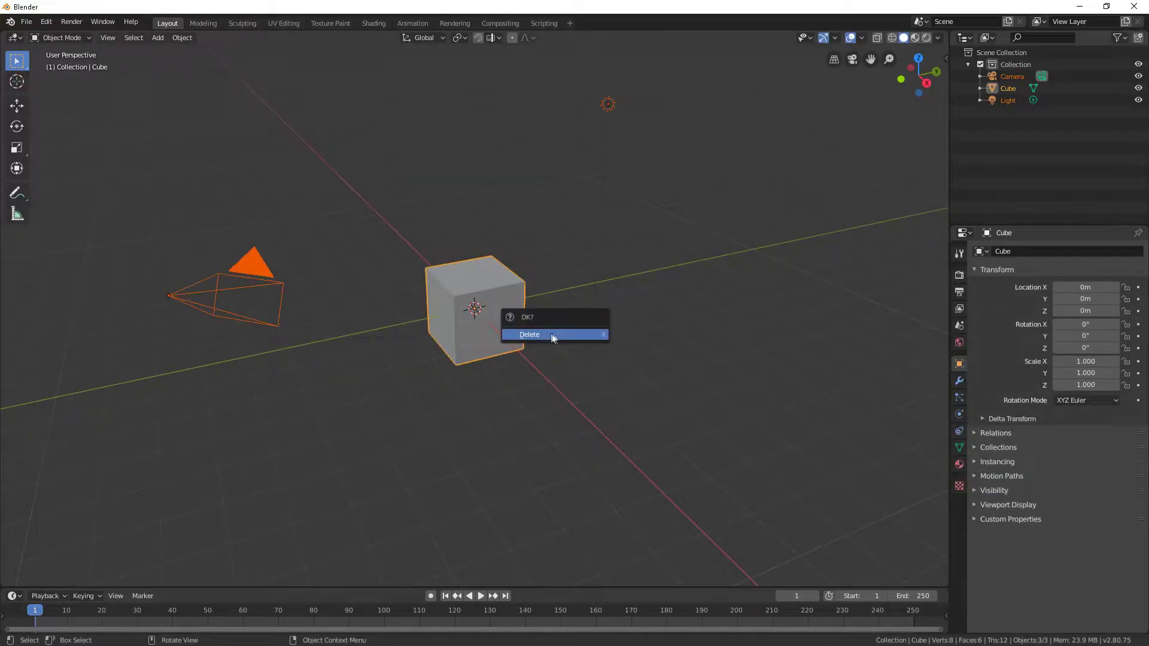
Delete Blender's default cube, camera and light and start a Skeleton Mesh (.psk) import
click(553, 336)
click(27, 22)
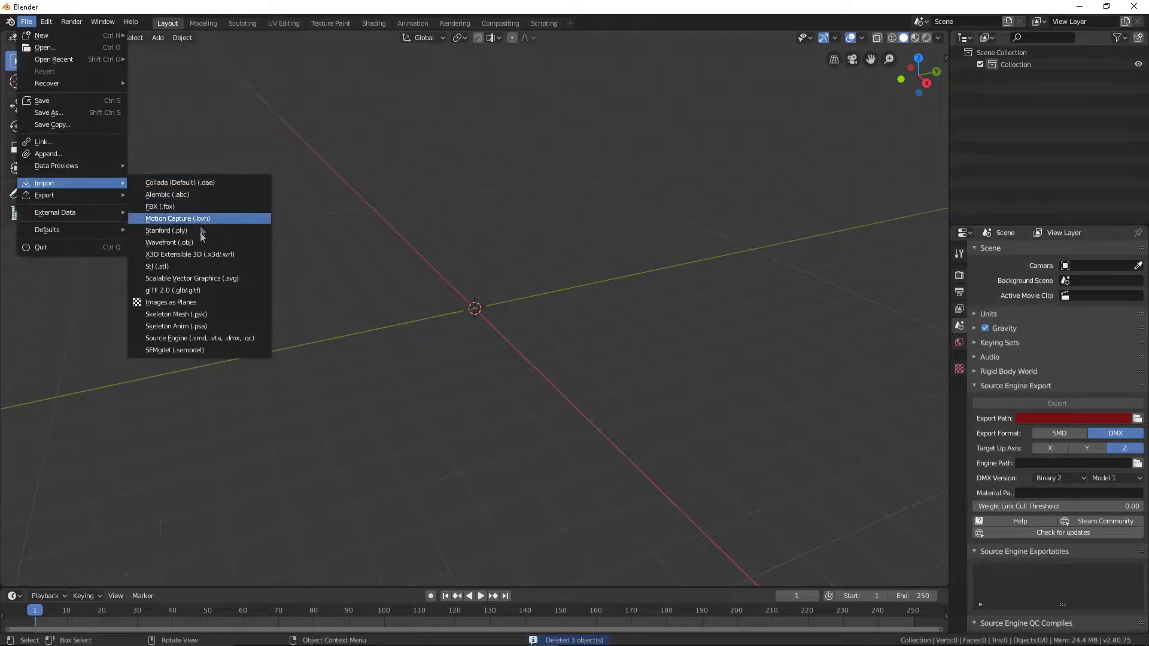
click(196, 314)
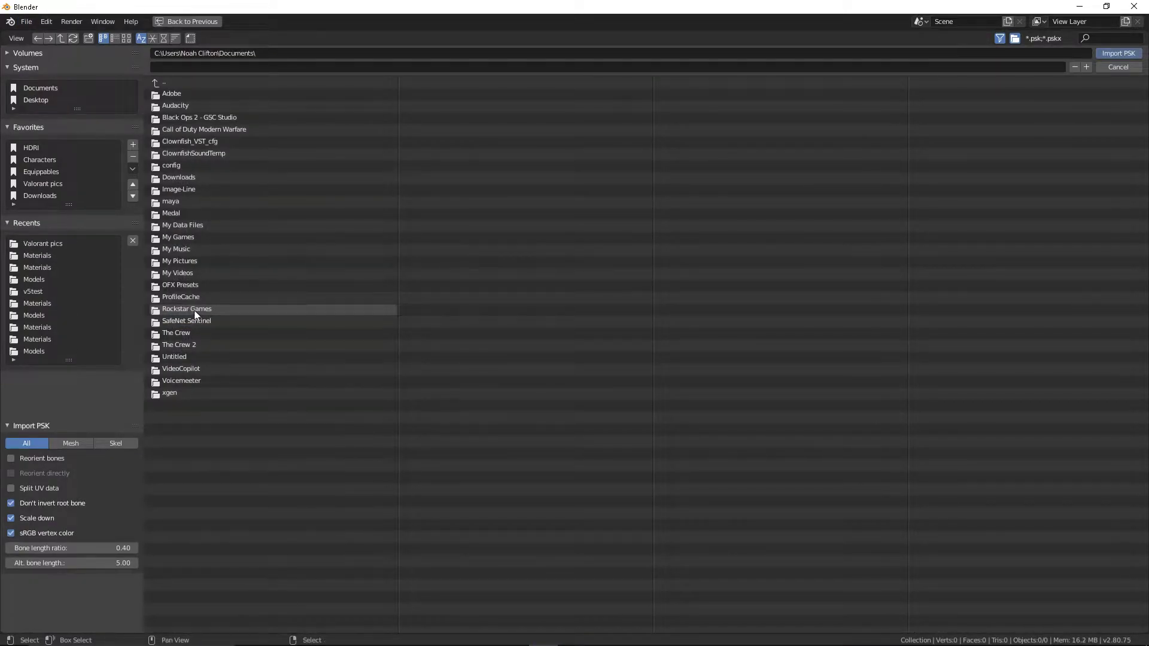
Browse to Characters\Breach\S0\Models and select CS_Breach_S0_Skelmesh.psk
click(49, 160)
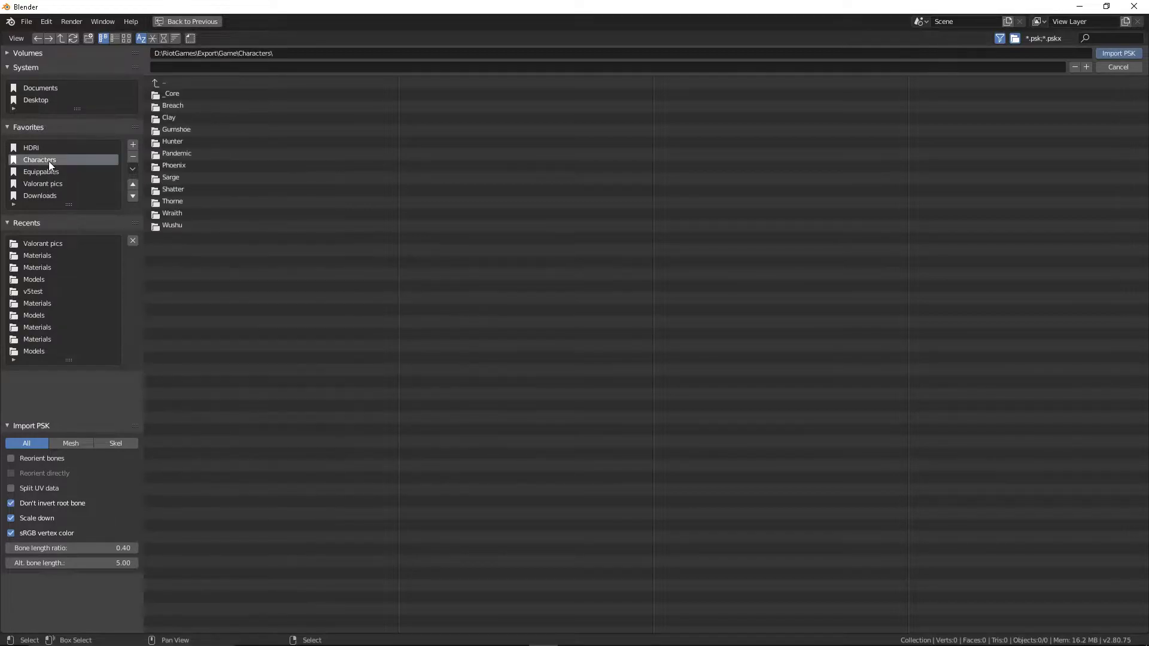
click(195, 81)
click(195, 80)
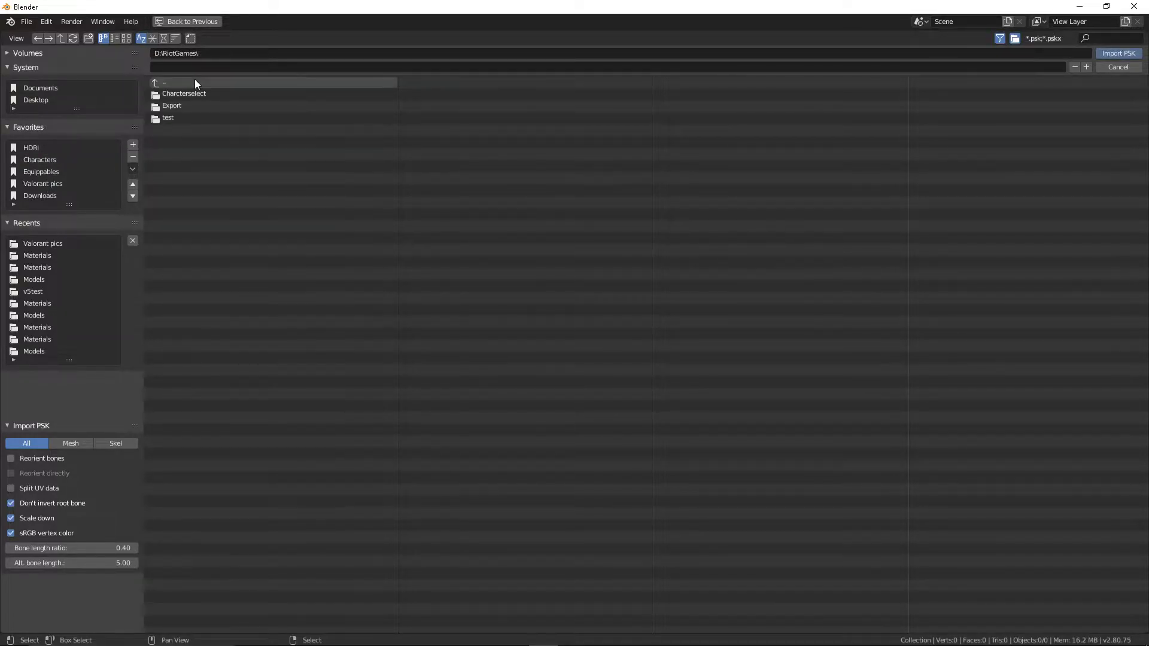
click(182, 94)
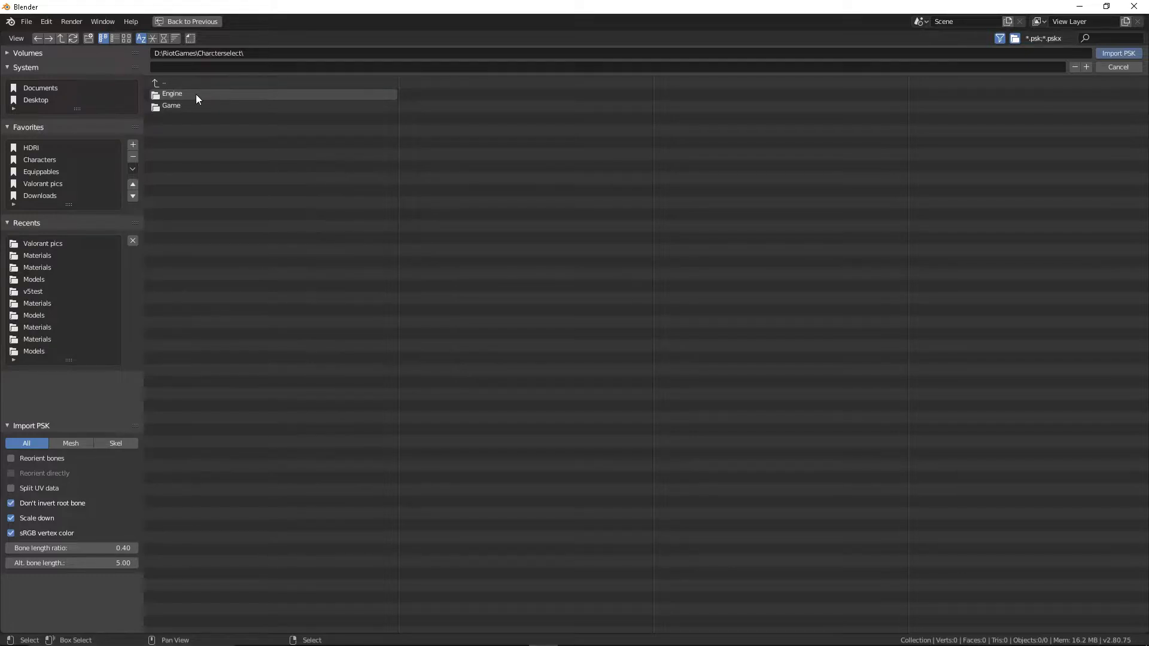
click(188, 106)
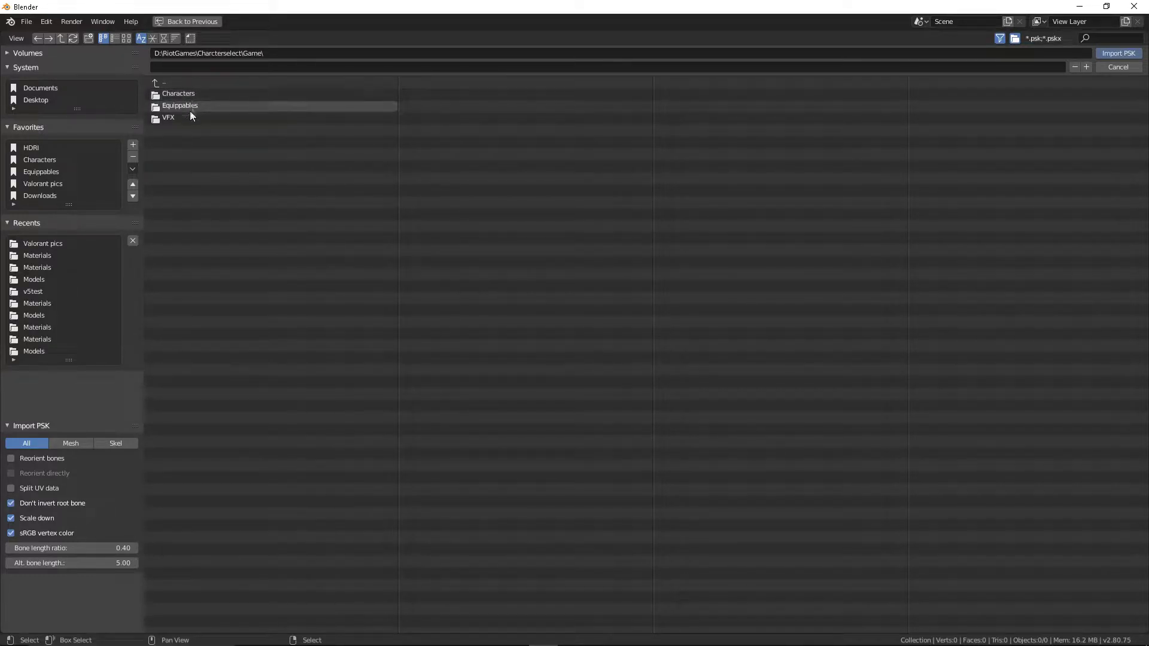
click(187, 93)
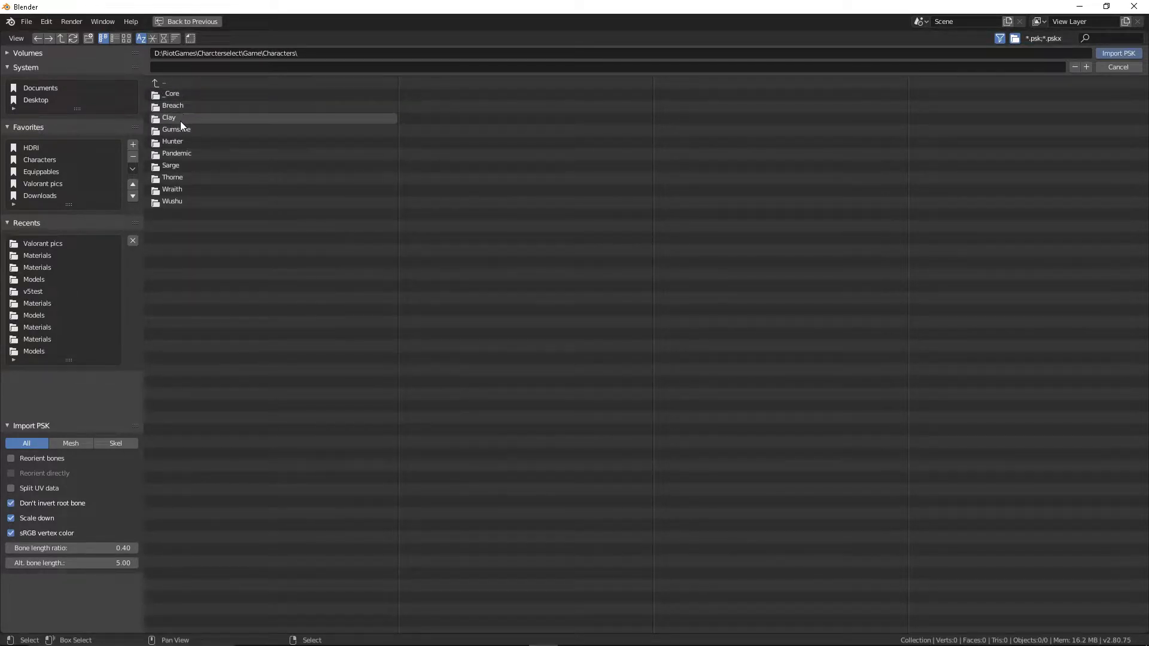
click(187, 106)
click(185, 96)
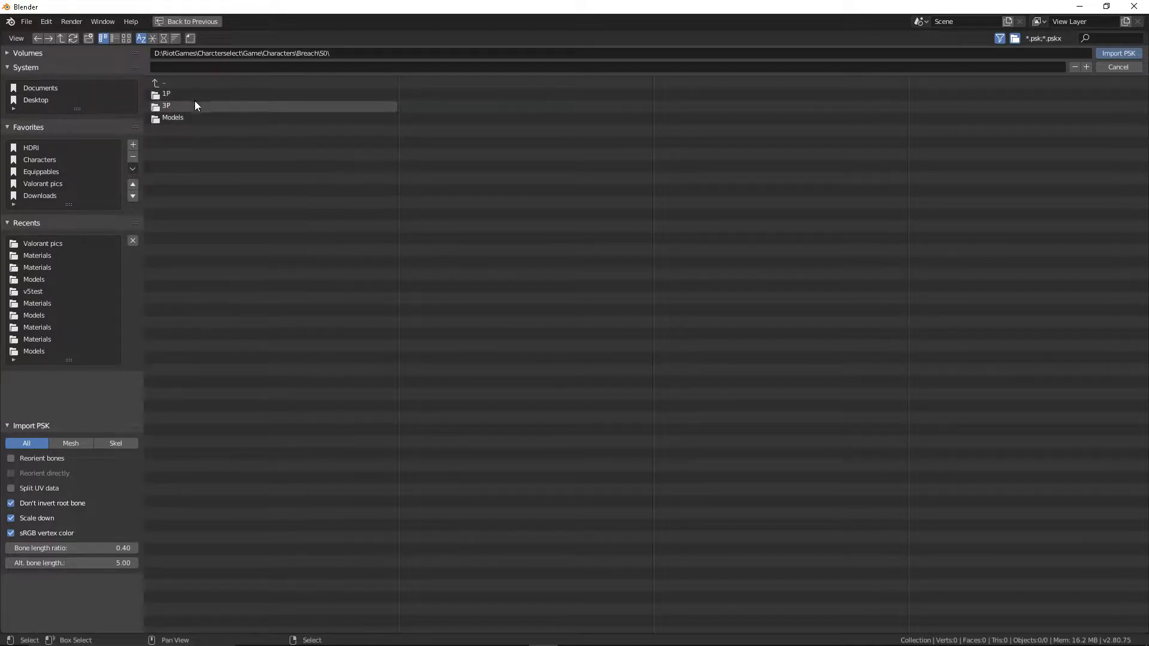
click(174, 118)
click(178, 94)
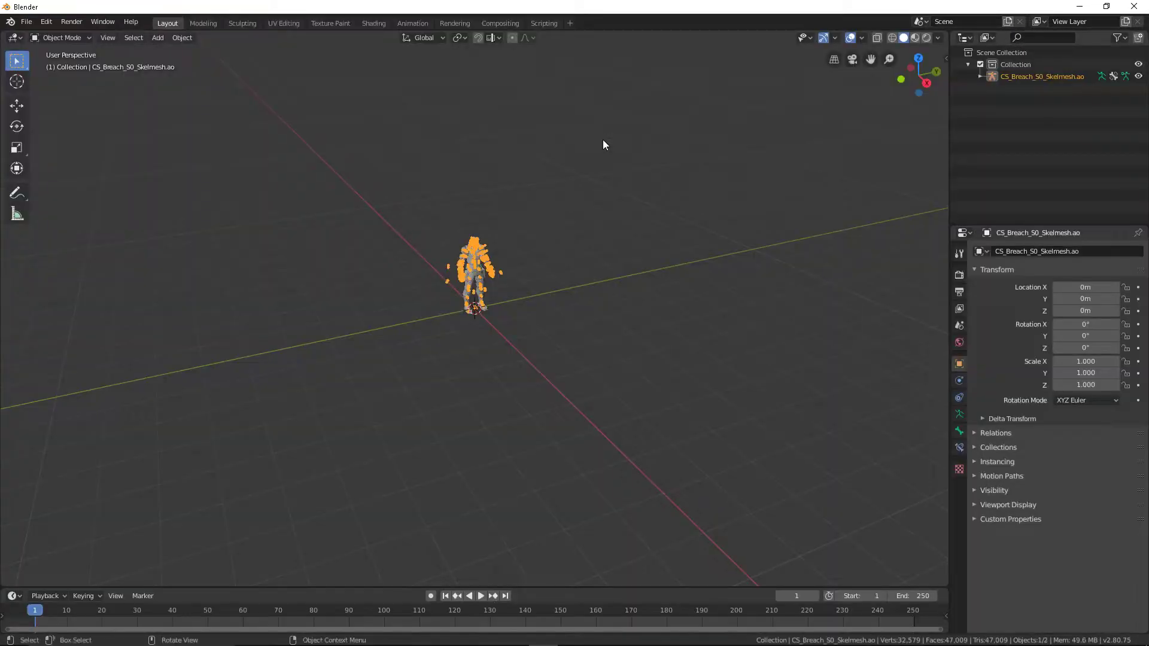
Zoom in on the Breach mesh and apply Shade Smooth to it
middle_drag(553, 177, 514, 178)
scroll(515, 178, up, 3)
scroll(515, 173, up, 1)
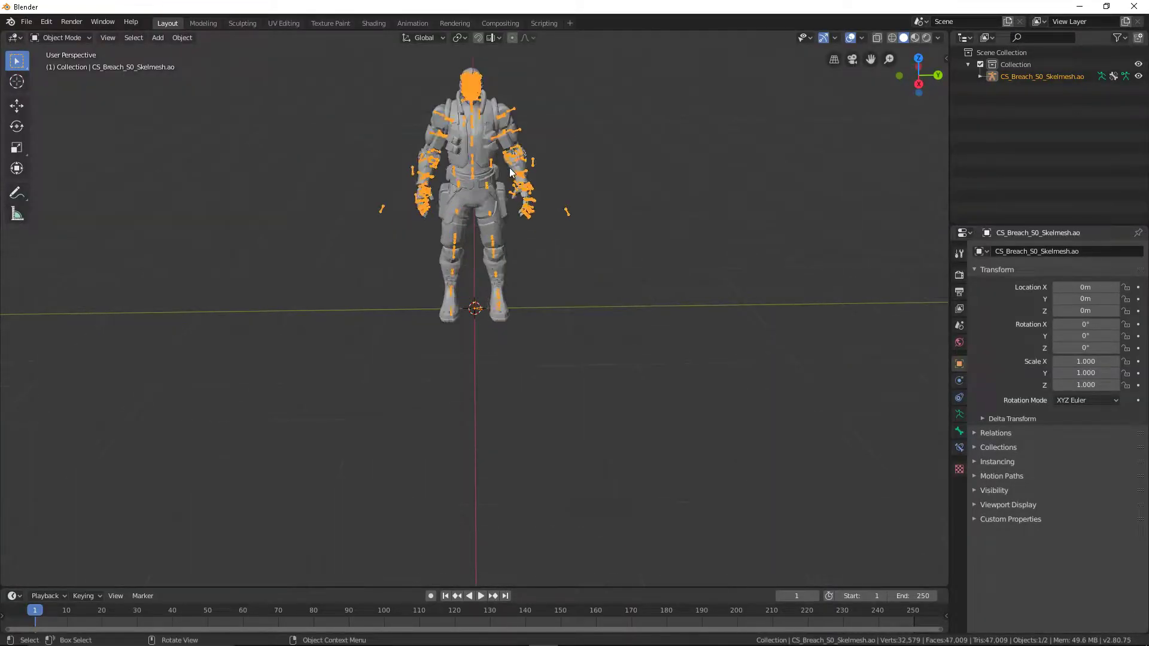
scroll(511, 165, up, 2)
scroll(491, 128, up, 2)
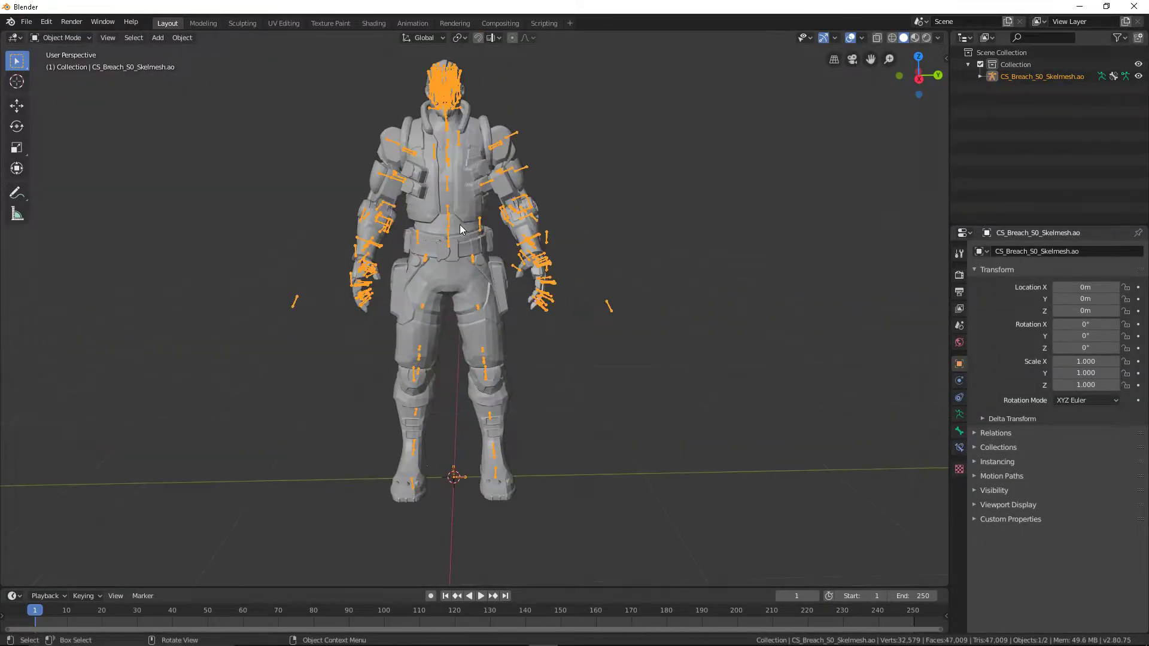
middle_drag(491, 144, 498, 229)
right_click(483, 203)
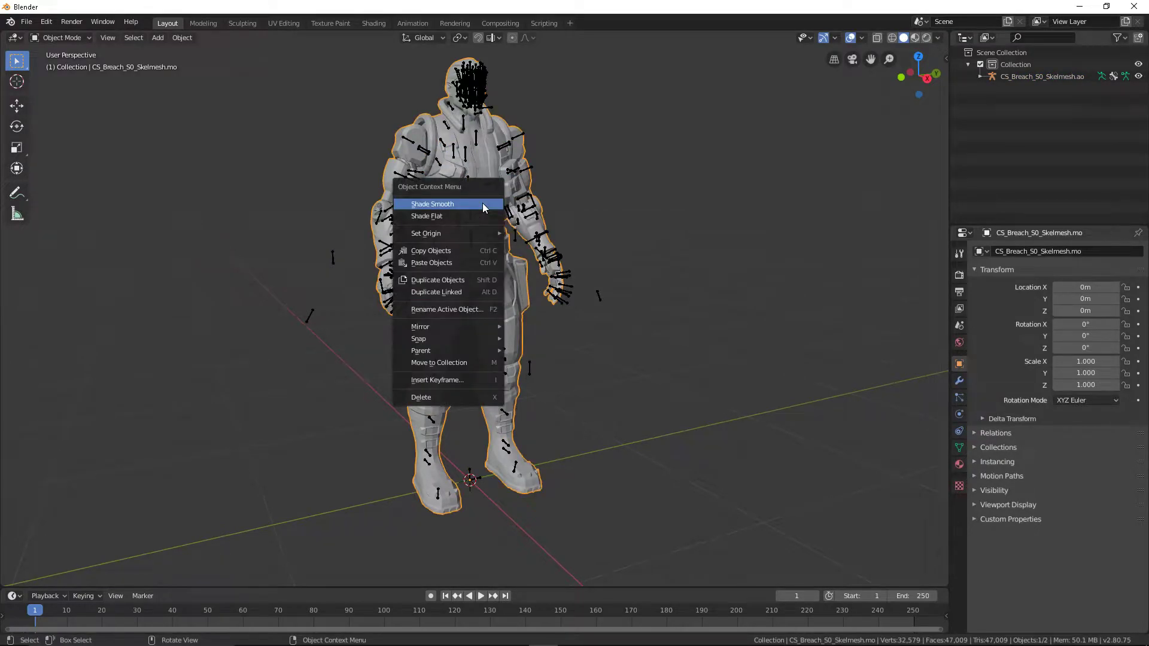
mouse_move(473, 205)
middle_down()
mouse_move(422, 208)
mouse_move(437, 209)
middle_up()
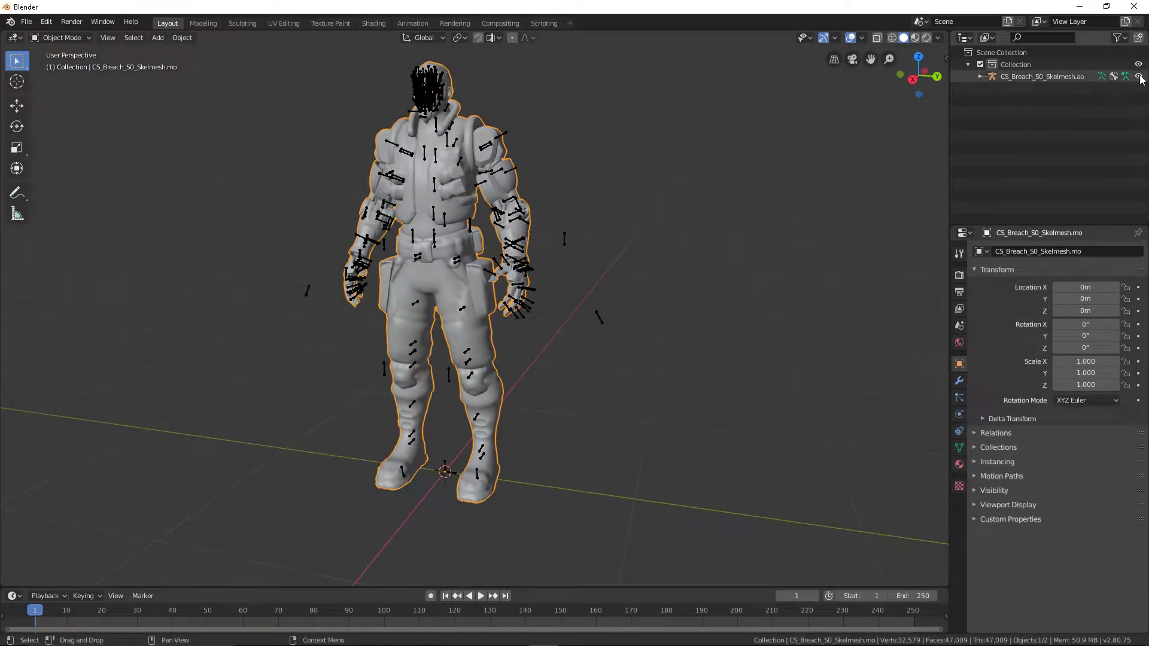
Switch to the Shading workspace with the view facing the character
middle_drag(573, 82, 602, 88)
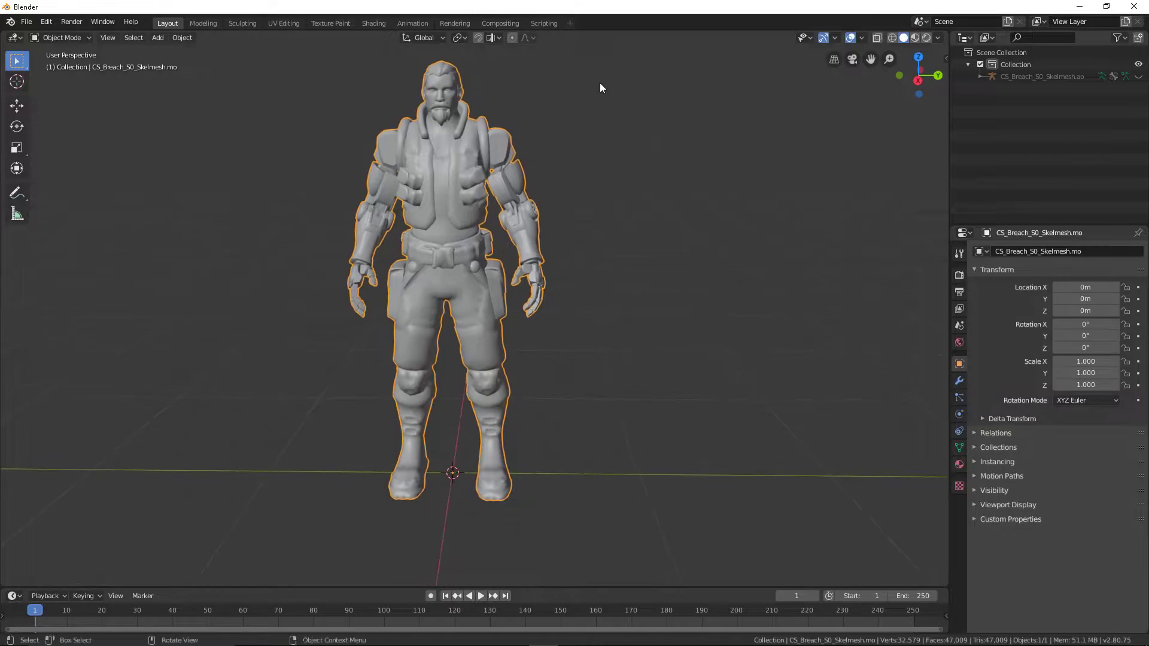
middle_drag(487, 97, 487, 84)
click(380, 23)
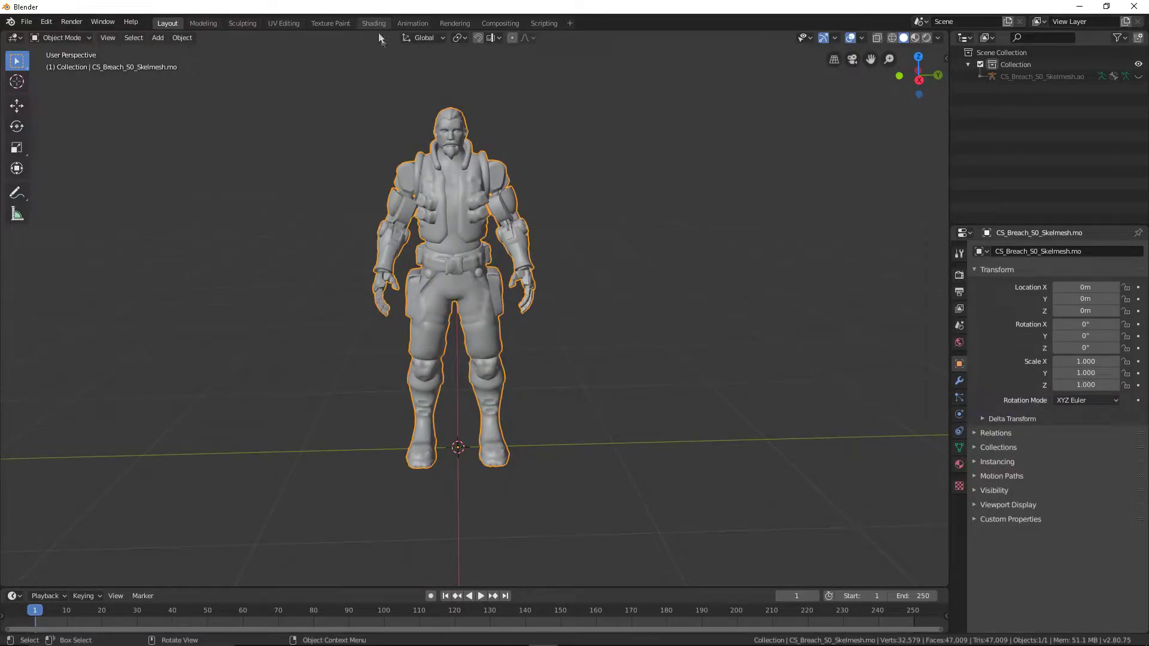
scroll(565, 153, up, 4)
mouse_move(562, 142)
middle_down()
mouse_move(512, 138)
mouse_move(532, 102)
middle_up()
Enable nodes on CS_Breach_S0_MI and link a new Image Texture node to Base Color
scroll(540, 95, down, 2)
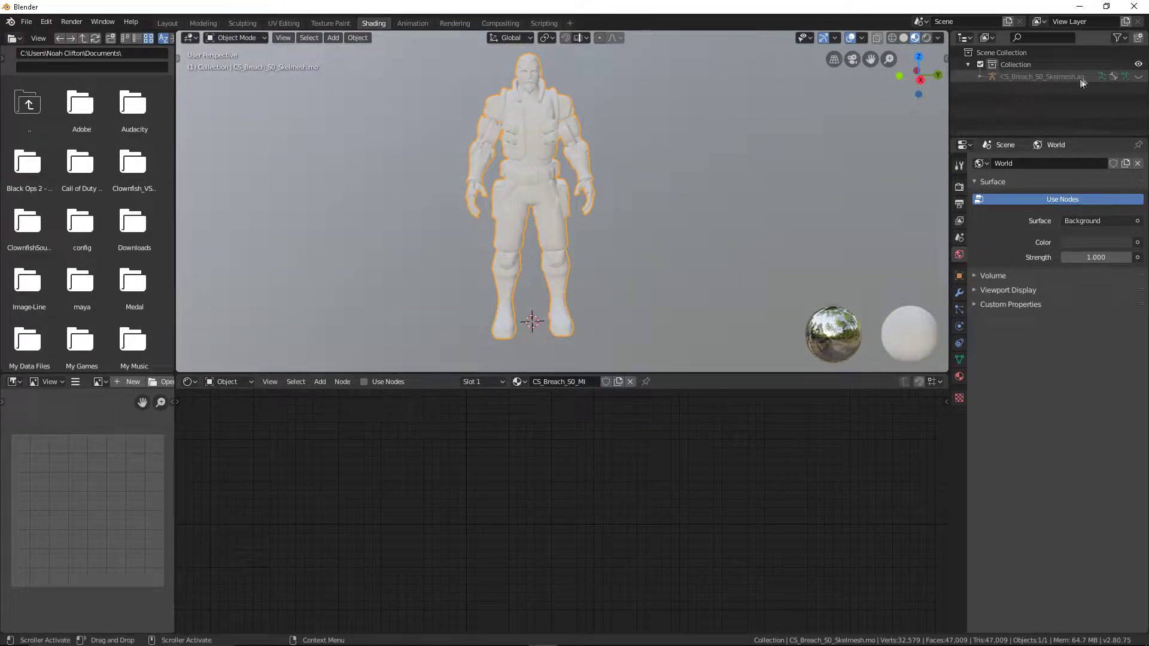
click(387, 377)
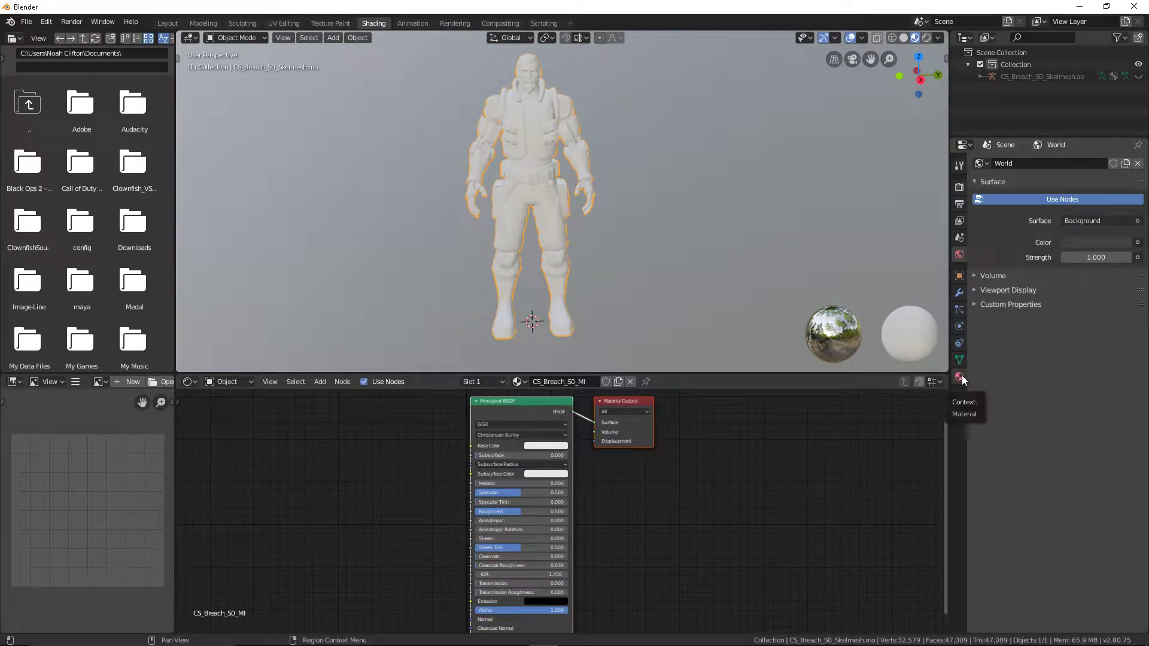
click(960, 377)
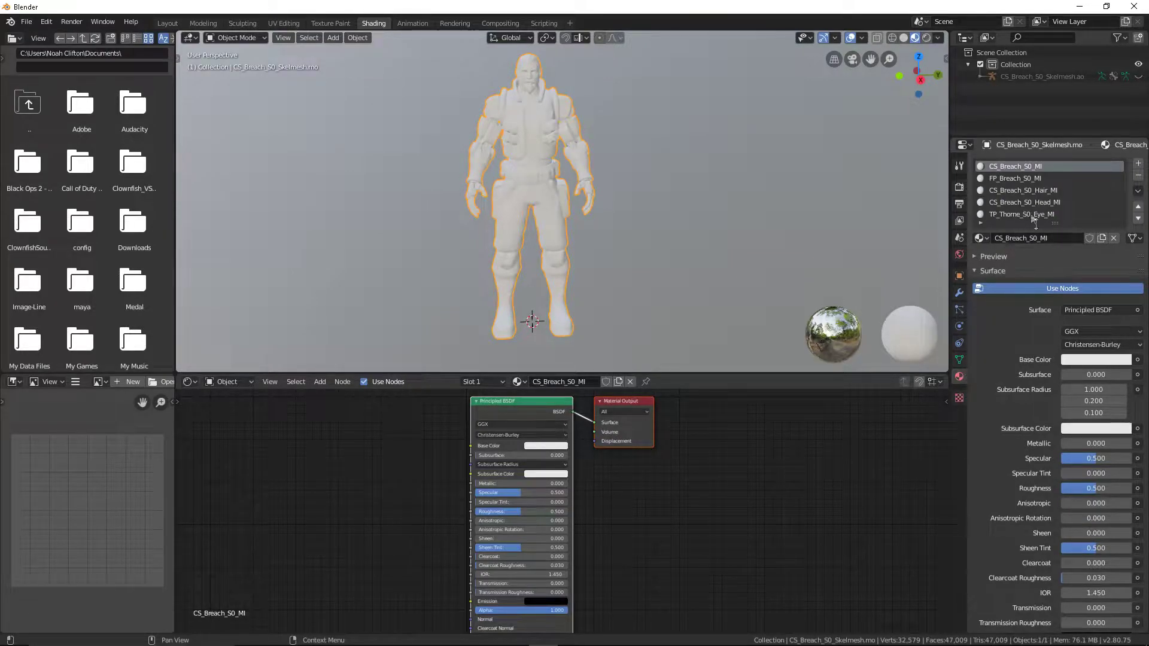
click(329, 381)
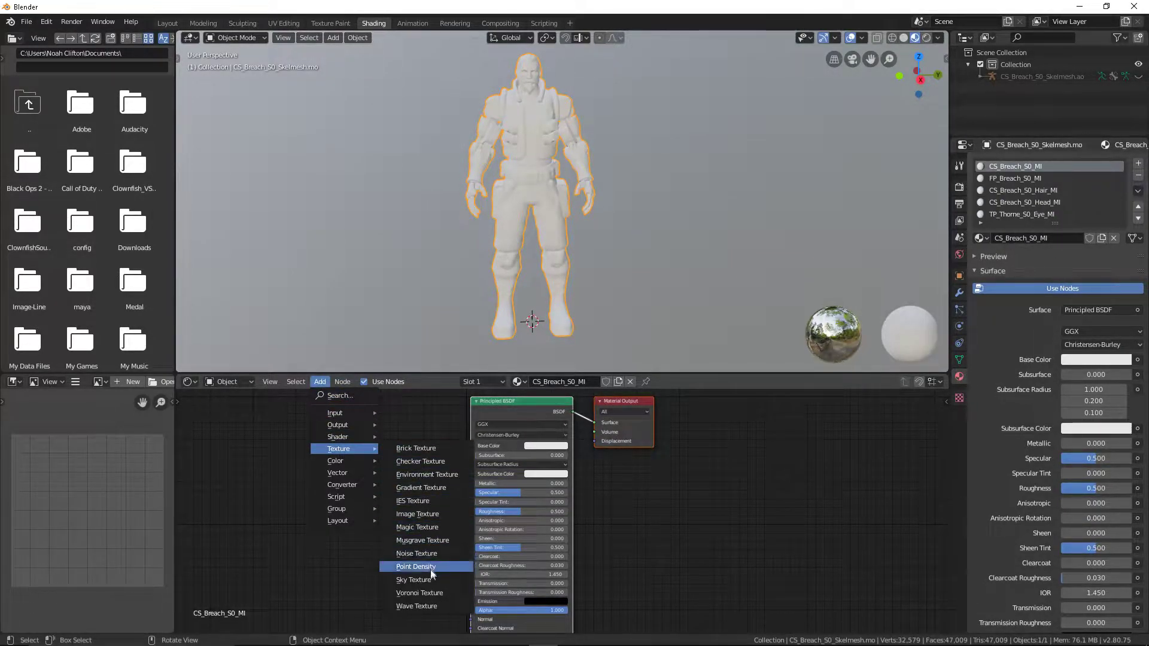
click(417, 518)
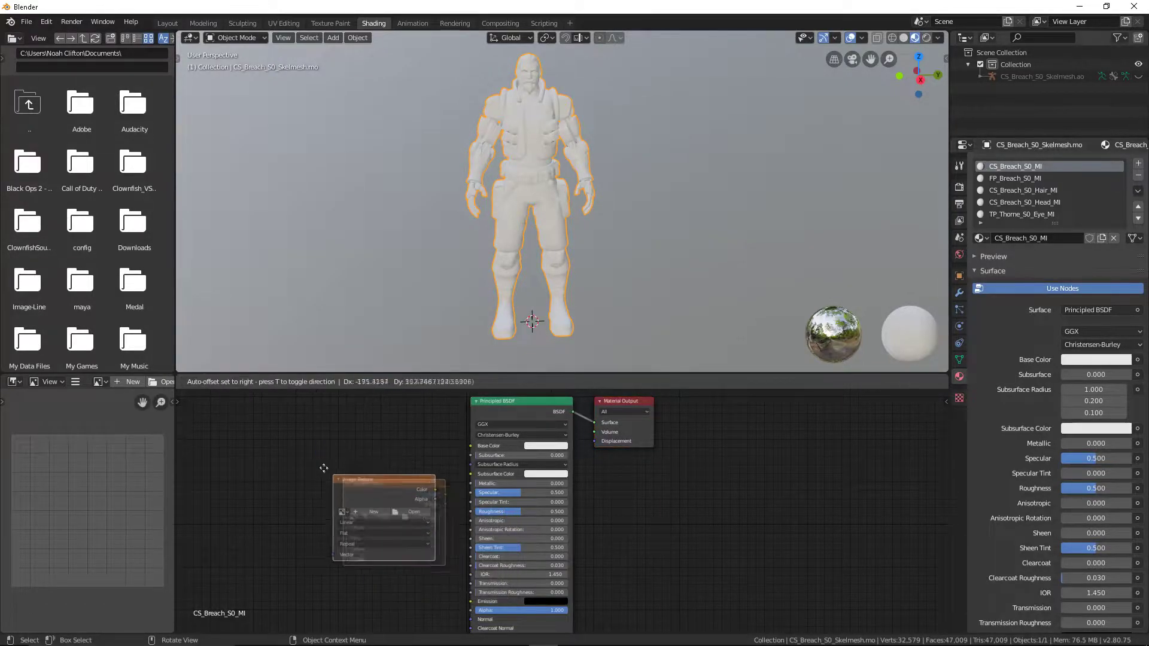
click(294, 423)
drag(464, 446, 469, 447)
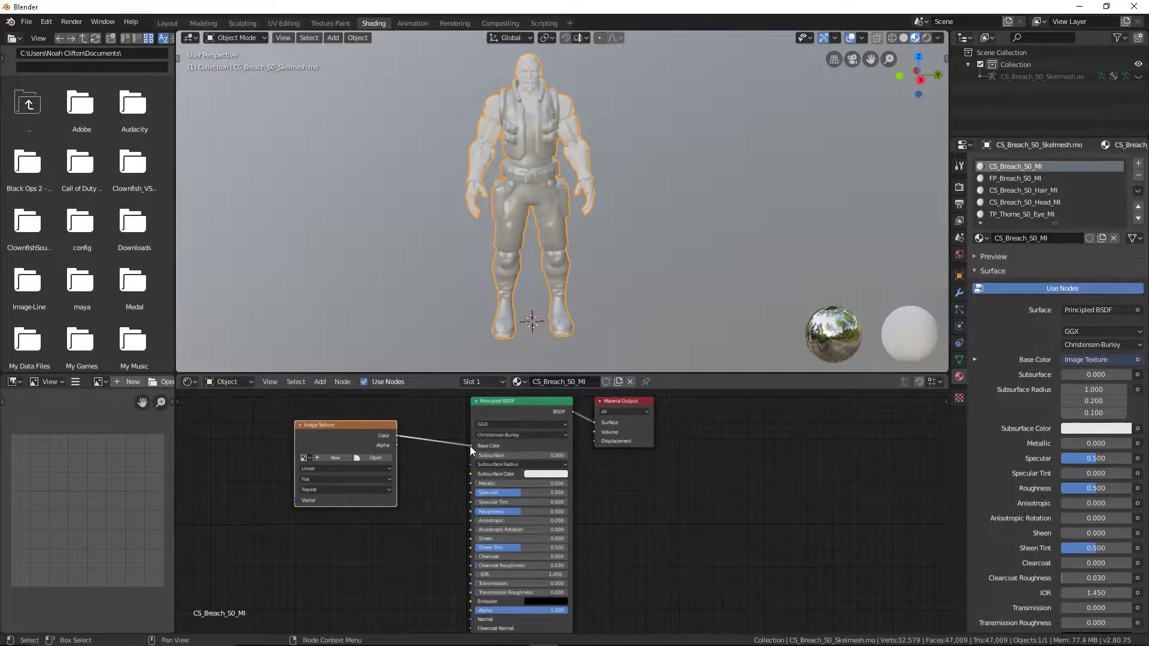
Load TP_Breach_S0_DF.tga from the 3P Models folder into the image texture node
click(375, 457)
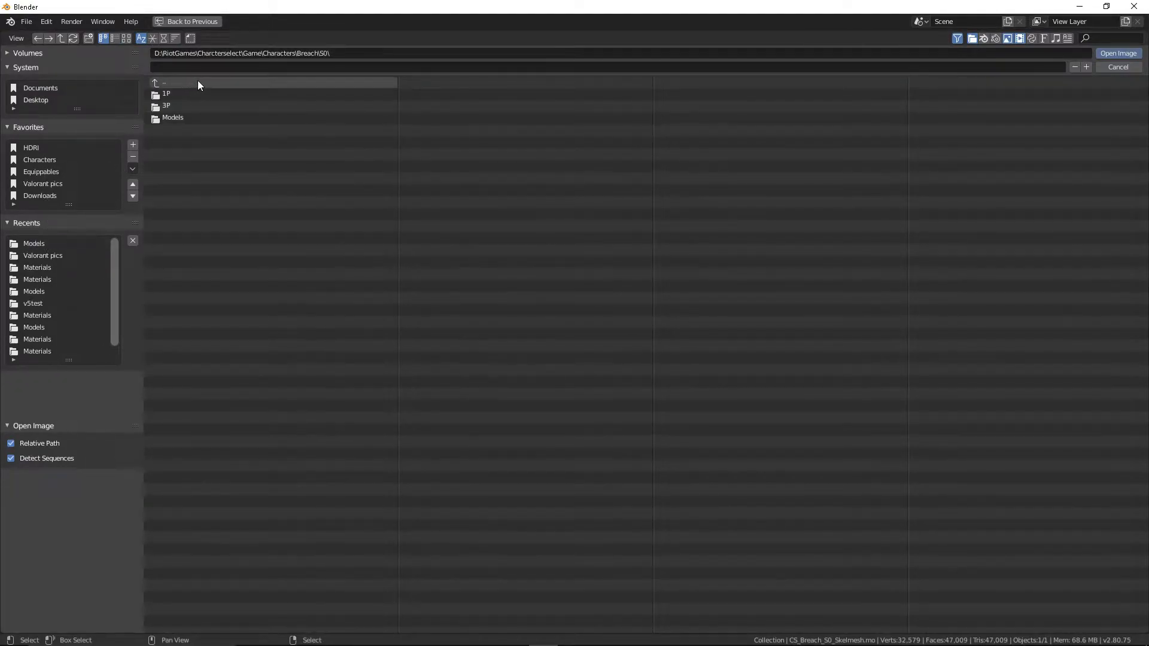
click(176, 106)
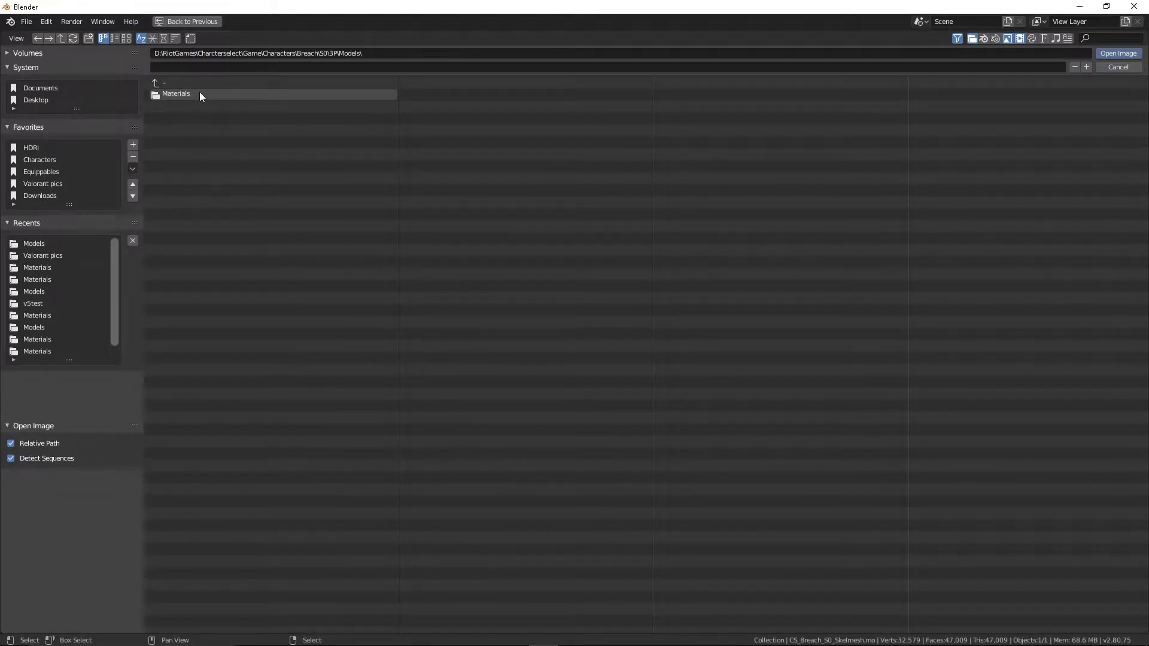
click(200, 94)
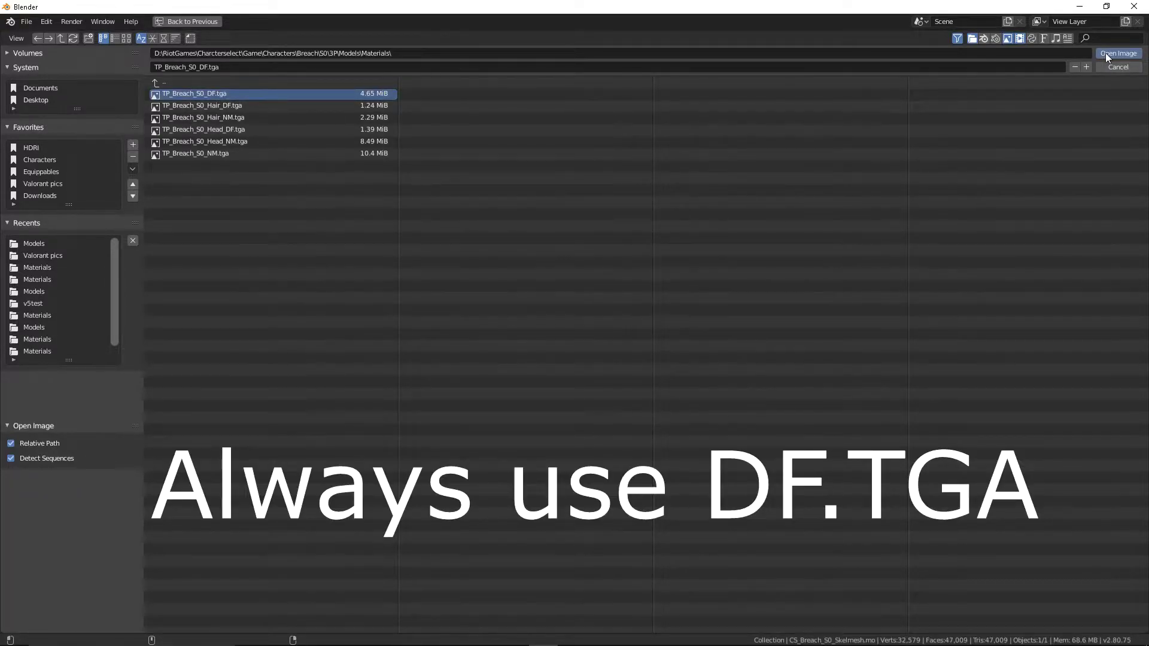
click(1105, 52)
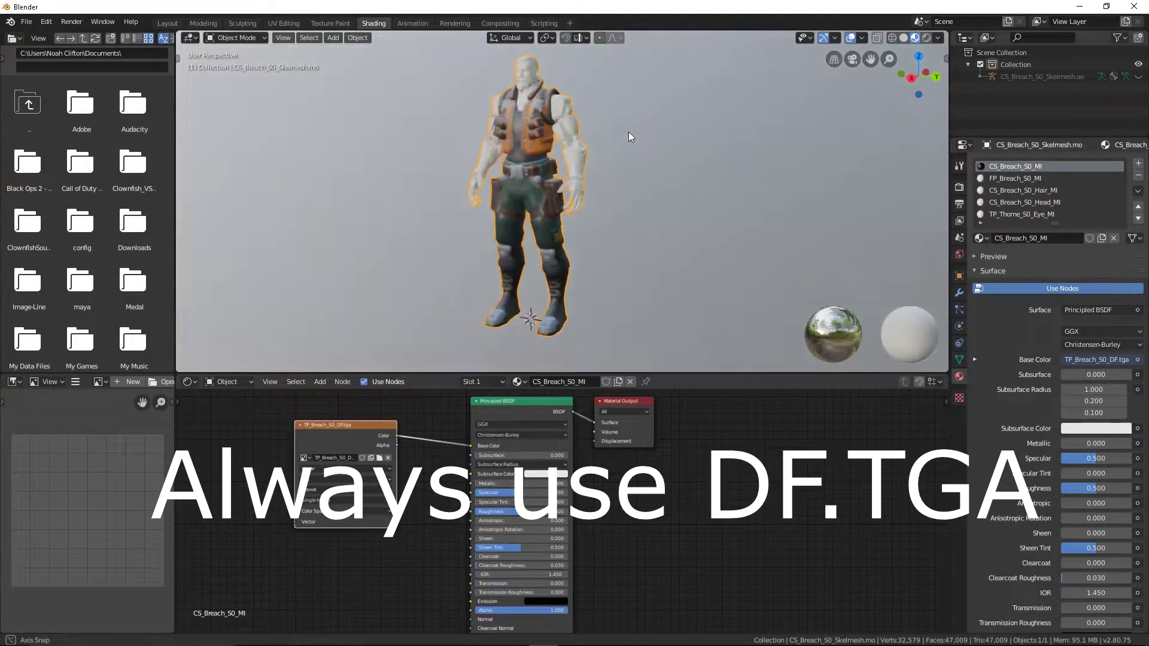
middle_drag(628, 133, 654, 134)
click(1036, 178)
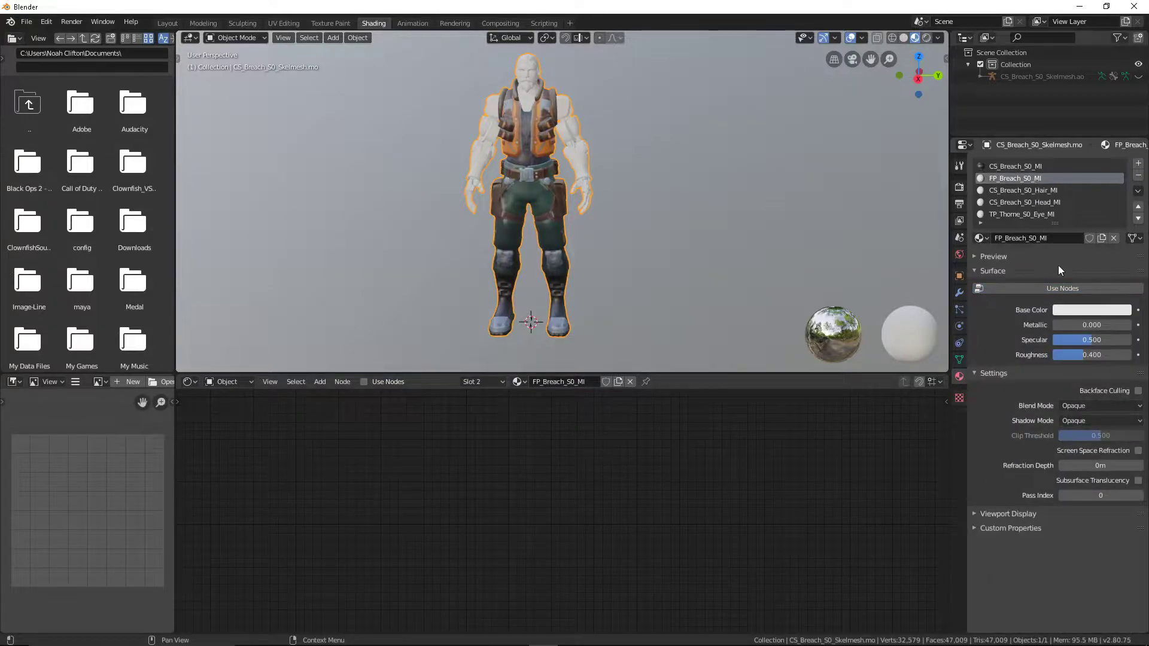
Enable nodes on FP_Breach_S0_MI and link a new Image Texture node to Base Color
click(1055, 286)
click(321, 383)
mouse_move(338, 449)
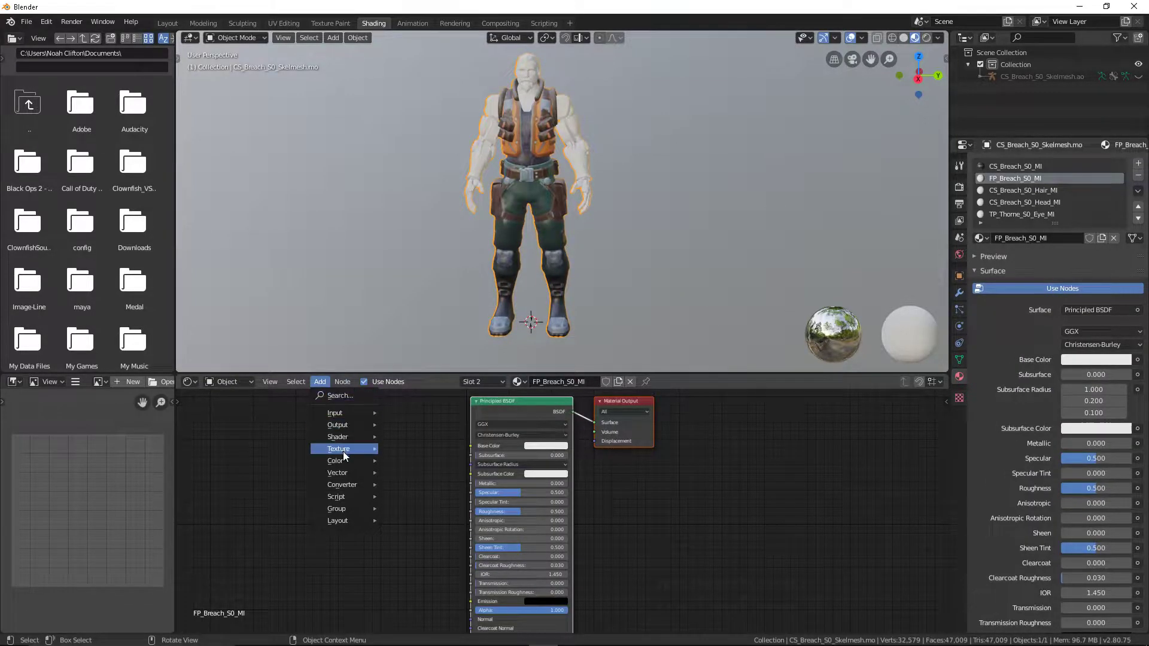
click(424, 522)
click(442, 441)
drag(405, 446, 470, 445)
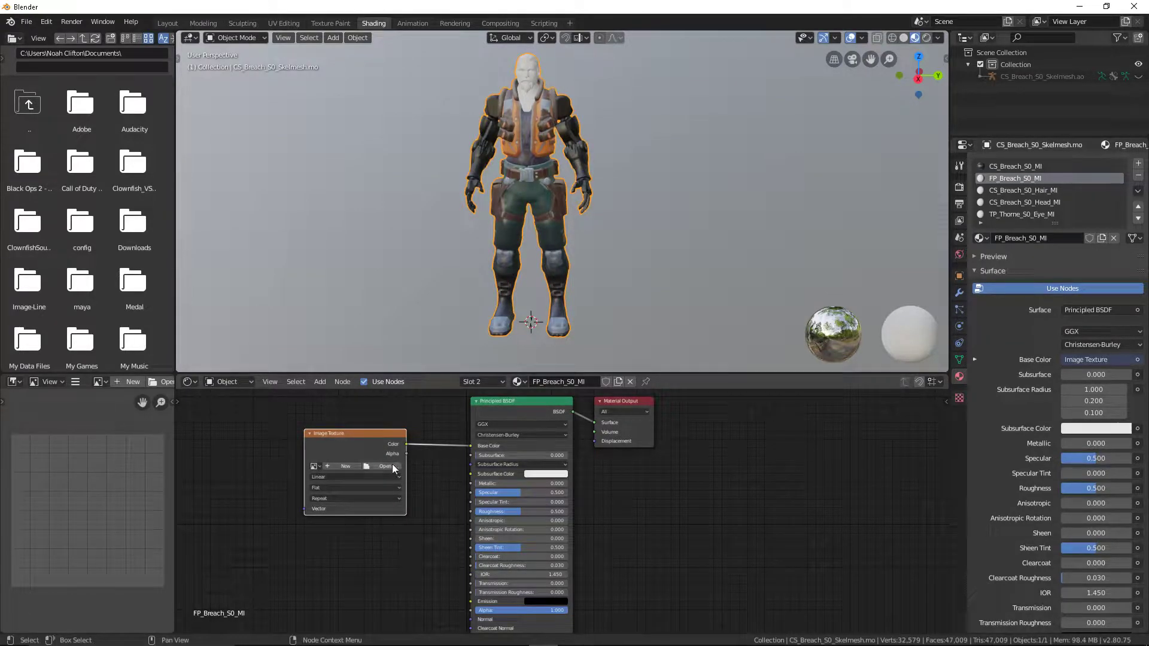
mouse_move(359, 287)
middle_down()
mouse_move(383, 267)
mouse_move(565, 264)
middle_up()
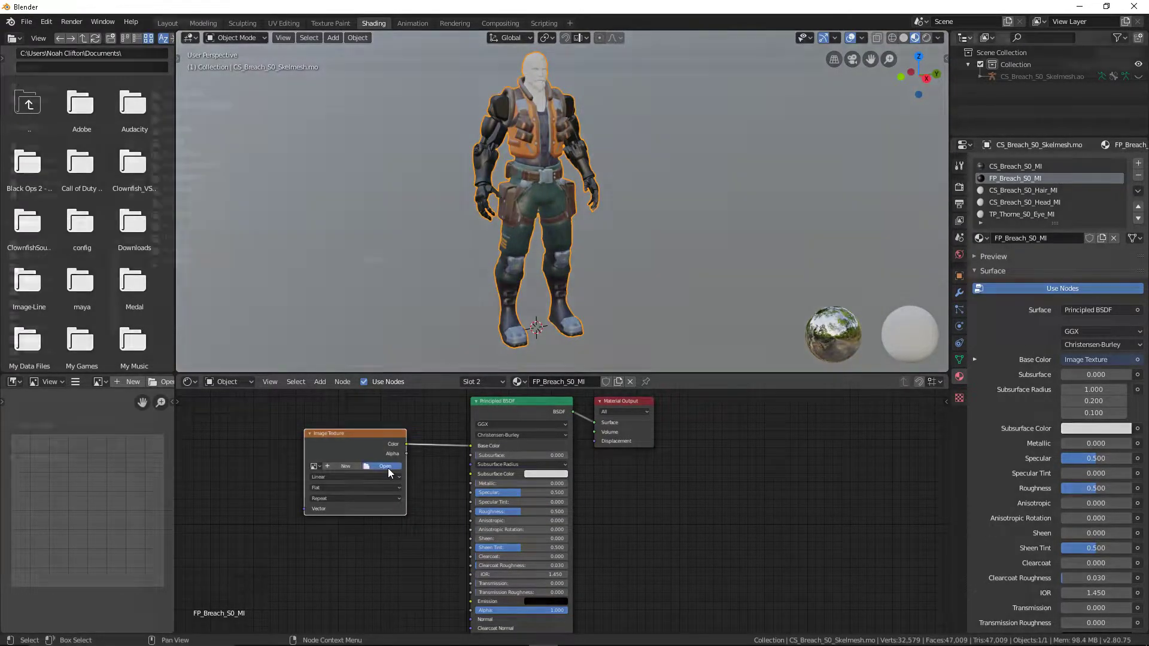
Load FP_Breach_S0_DF.tga from the 1P folder, then enable nodes on CS_Breach_S0_Hair_MI
click(388, 468)
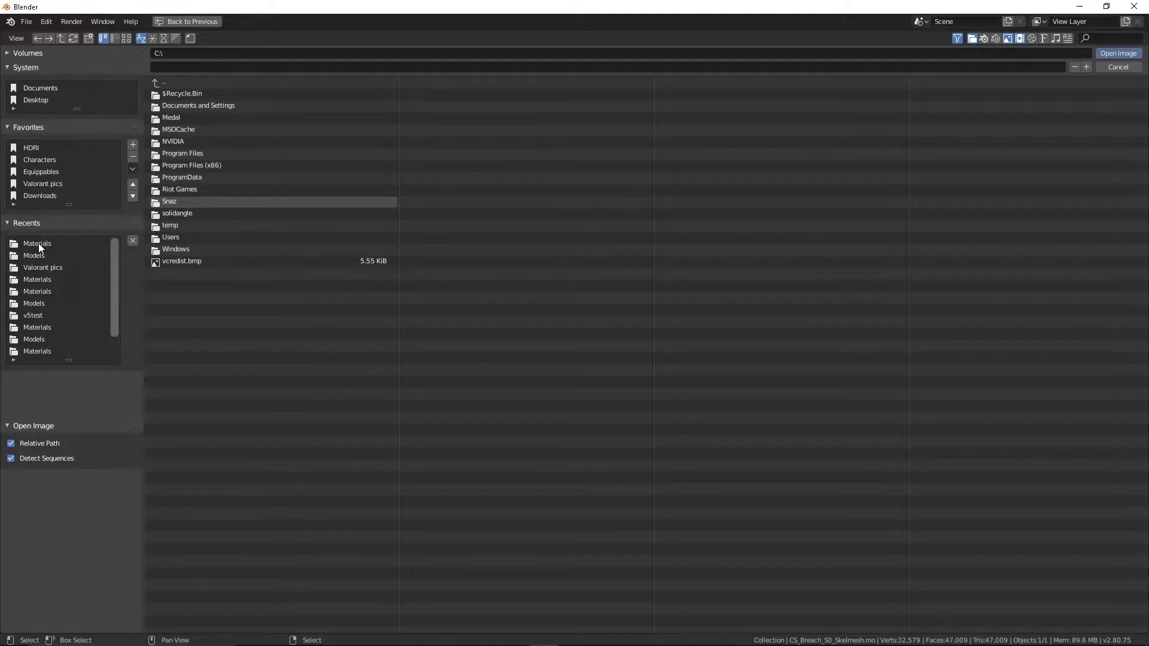
click(38, 243)
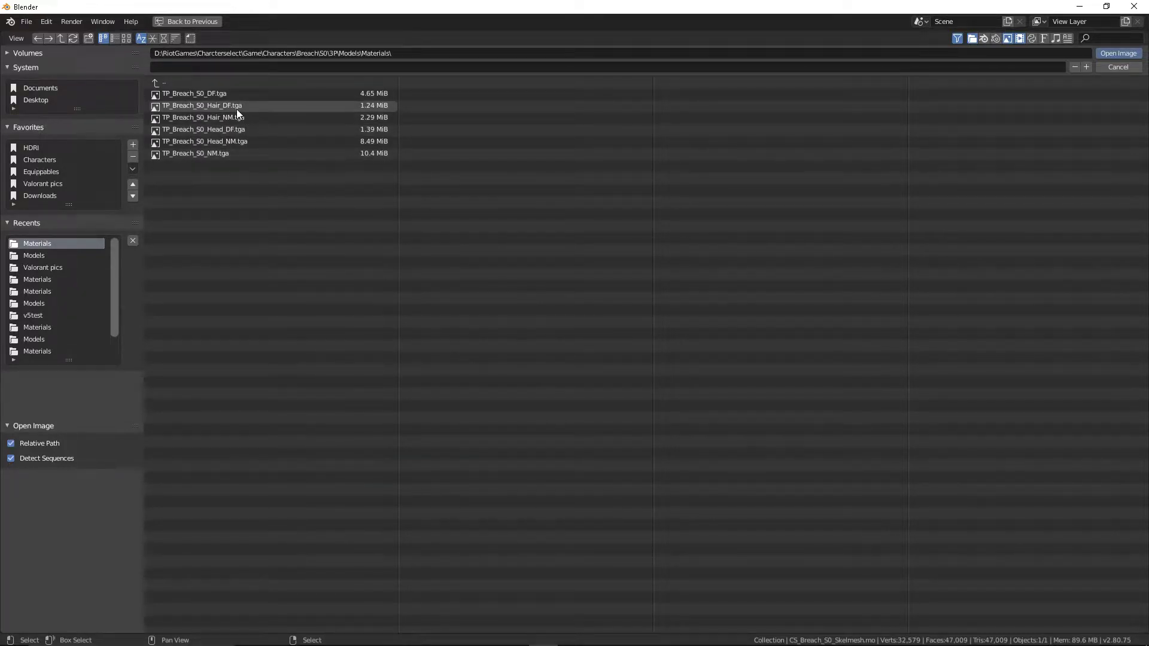
double_click(177, 83)
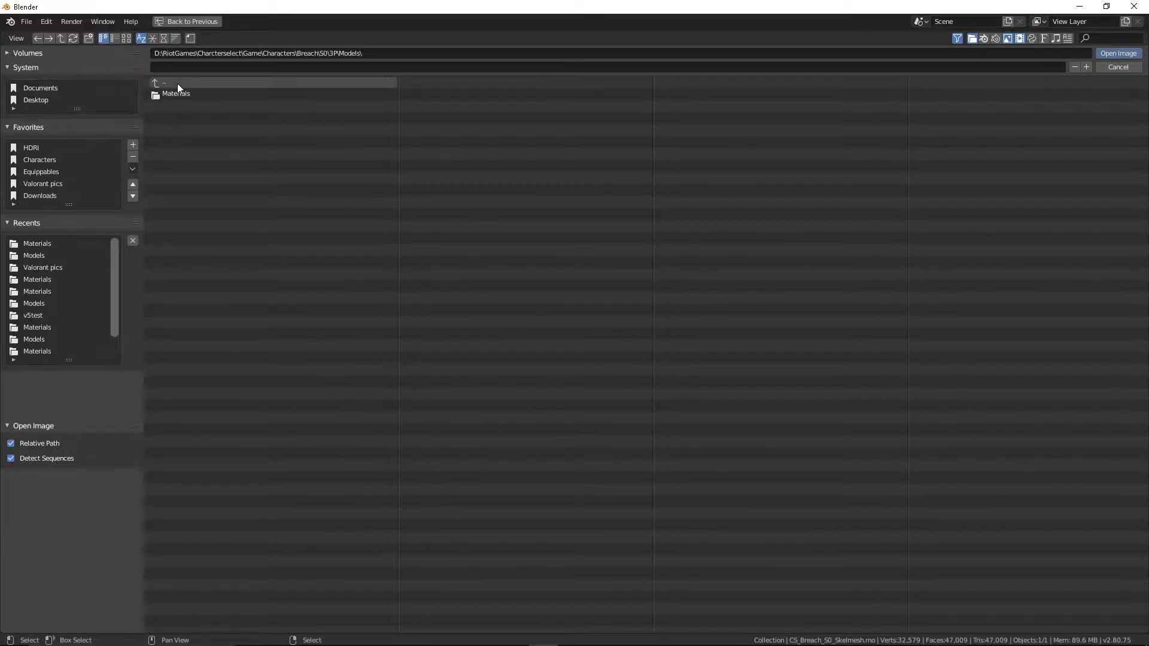
double_click(176, 93)
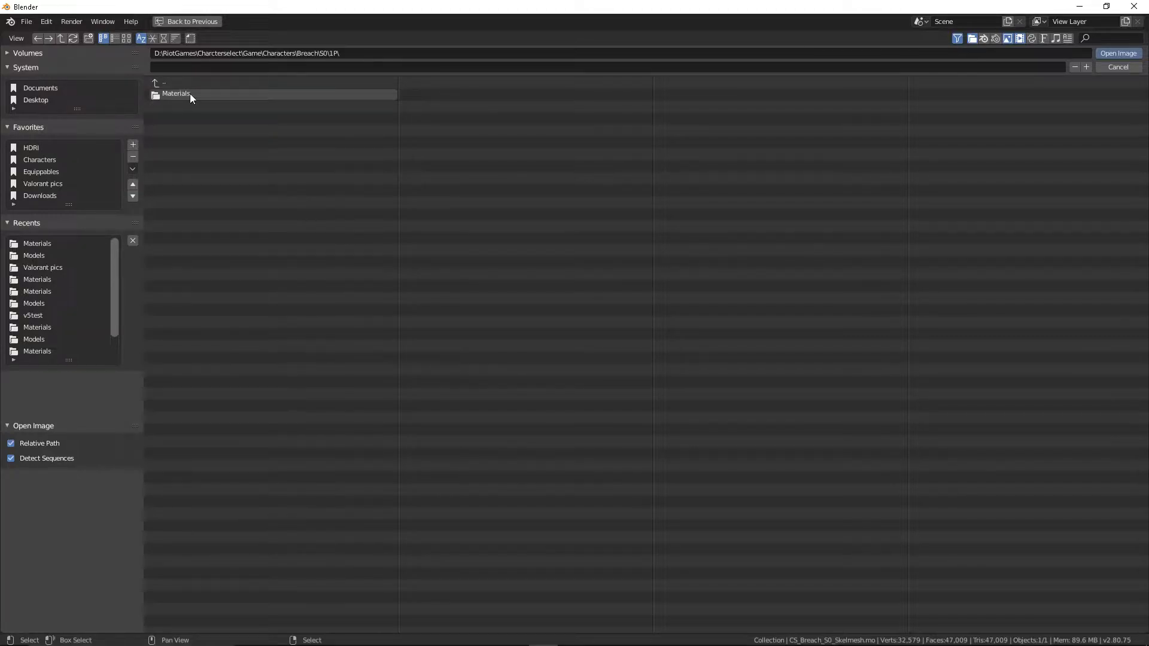
click(213, 94)
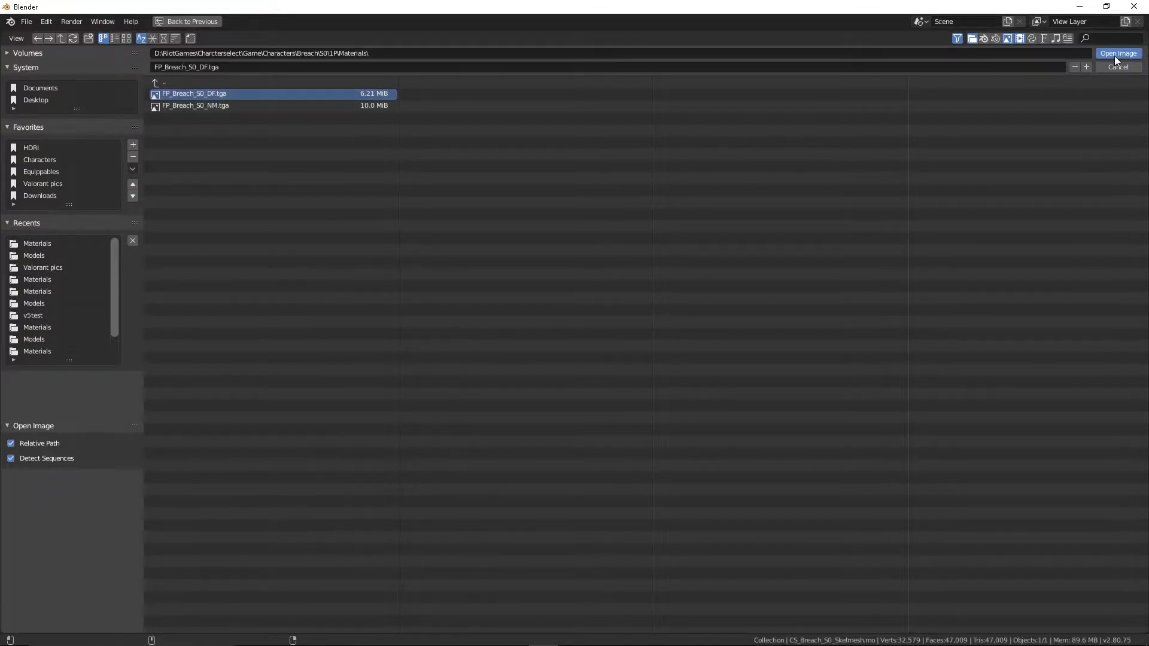
click(1114, 56)
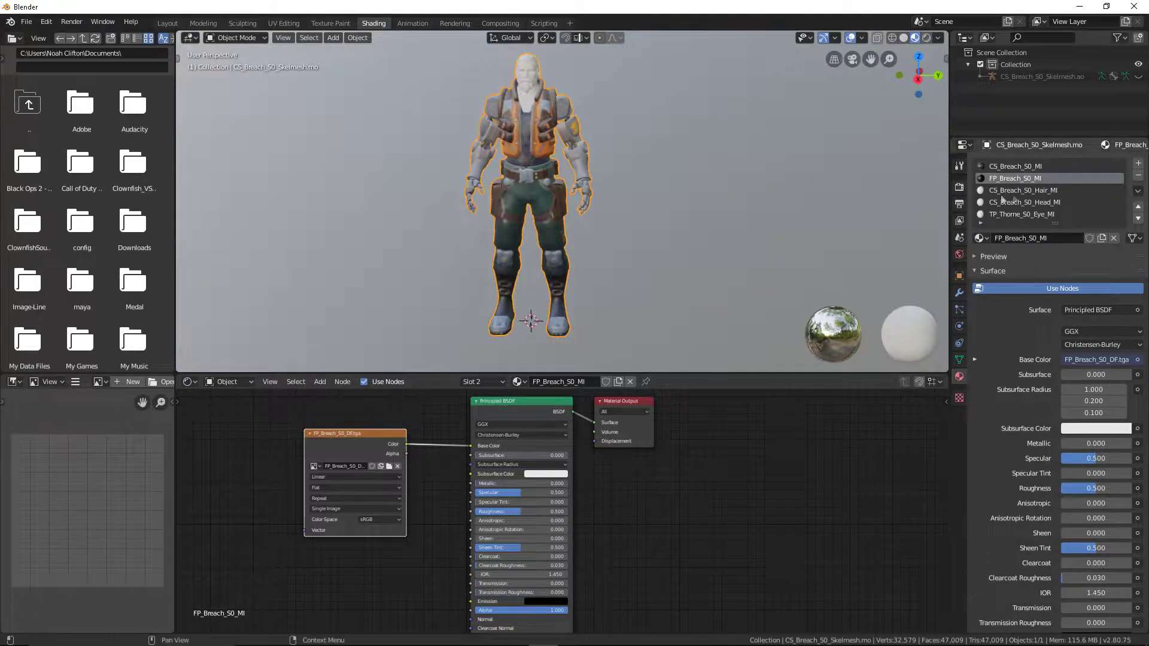
click(1040, 192)
click(1058, 285)
Add an Image Texture node to the hair material linked to Base Color
click(319, 382)
click(424, 508)
click(347, 426)
drag(397, 435, 471, 445)
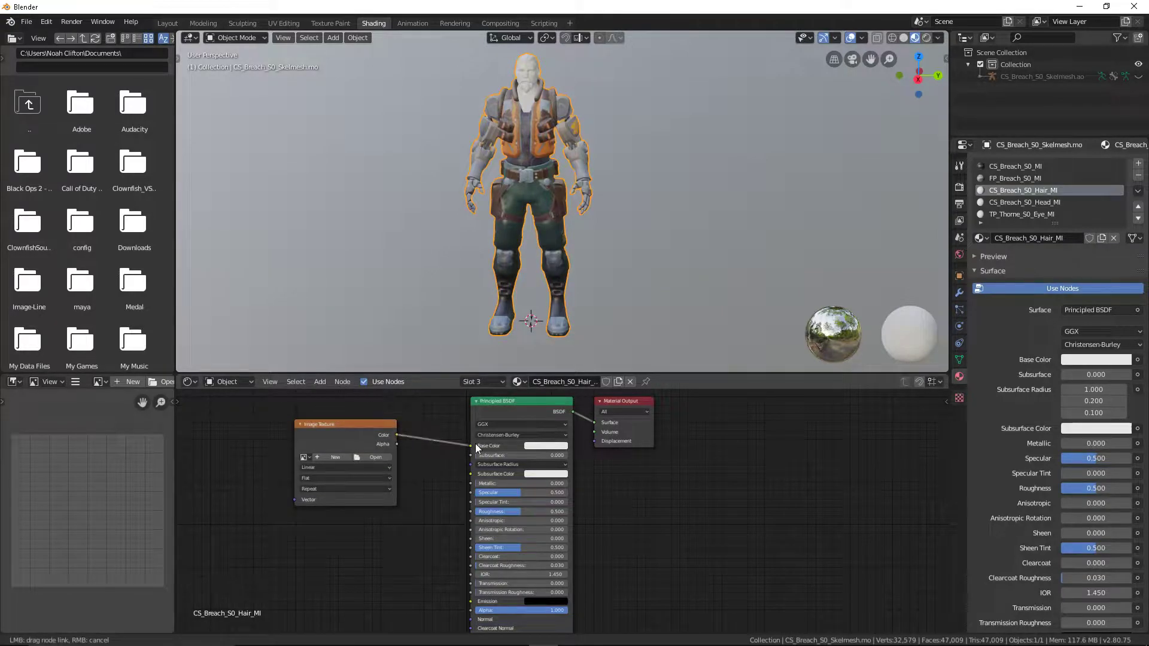
Load TP_Breach_S0_Hair_DF.tga from Breach S0\3P\Materials into the hair texture node
click(374, 457)
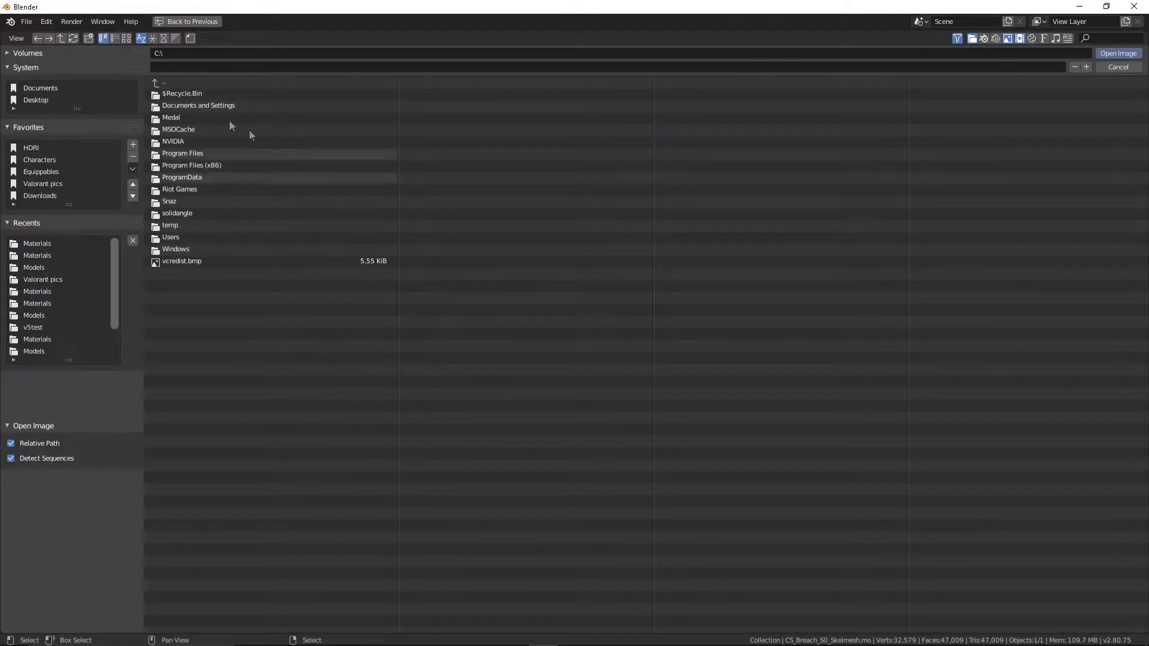
click(38, 243)
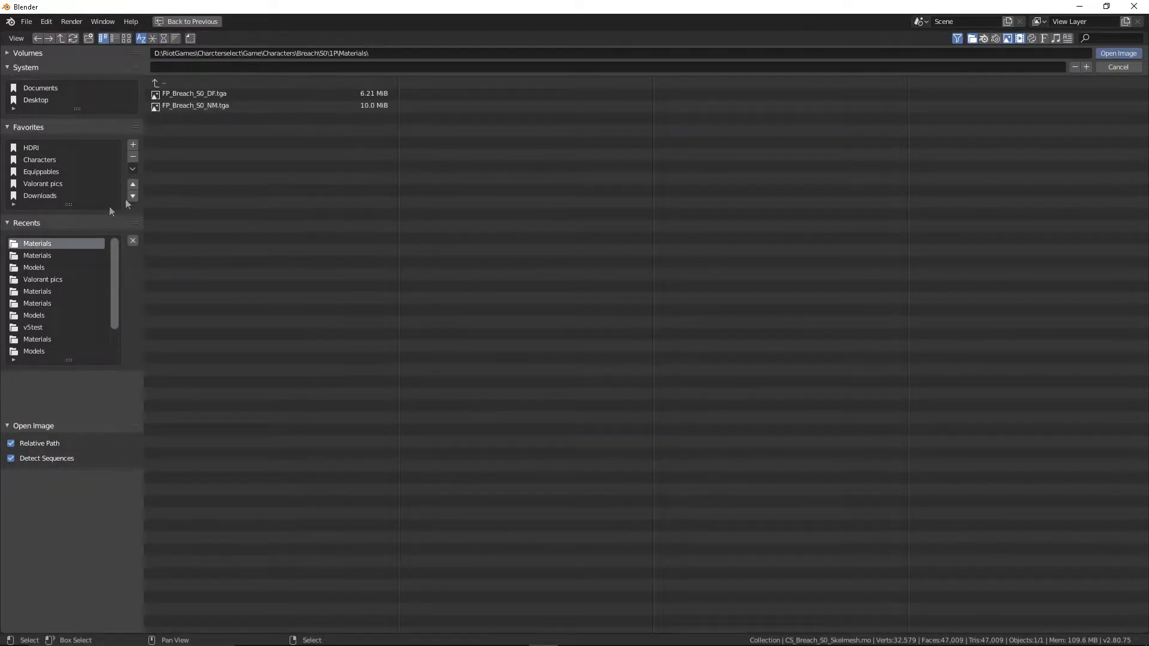
click(186, 85)
click(188, 108)
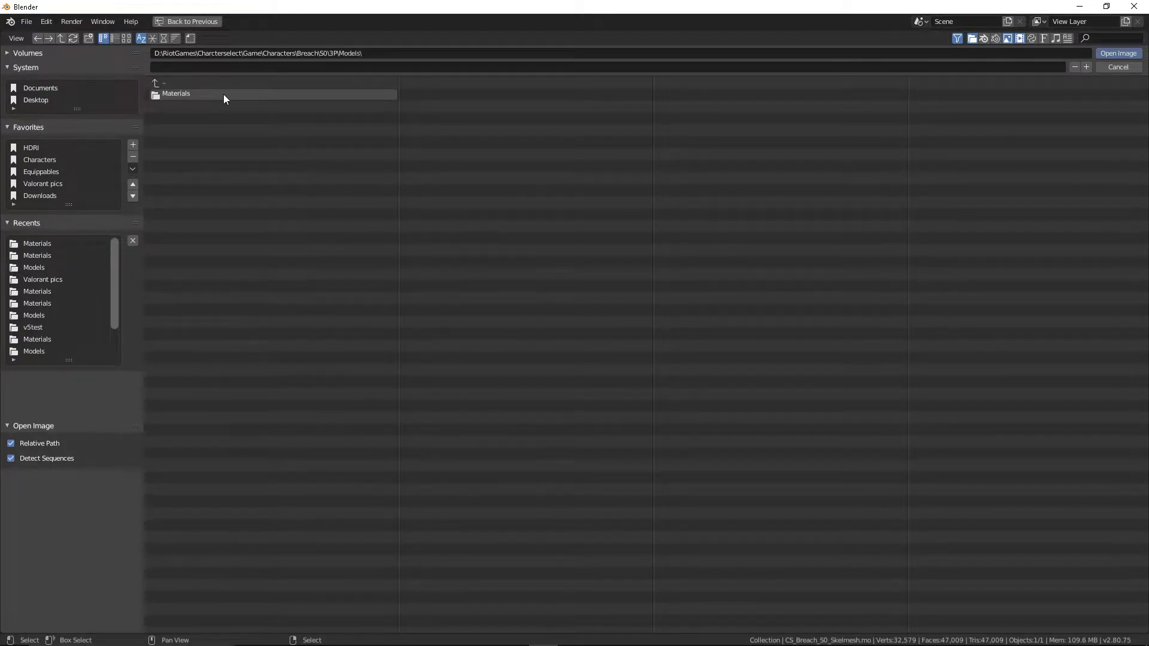
click(224, 94)
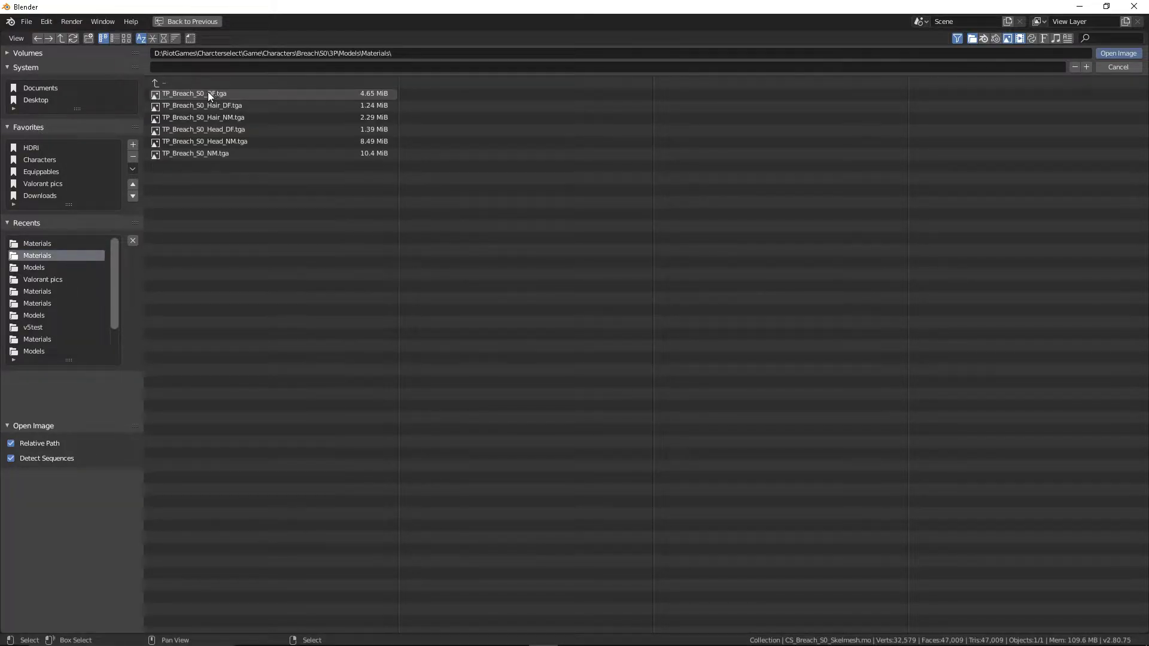
click(255, 105)
click(1119, 53)
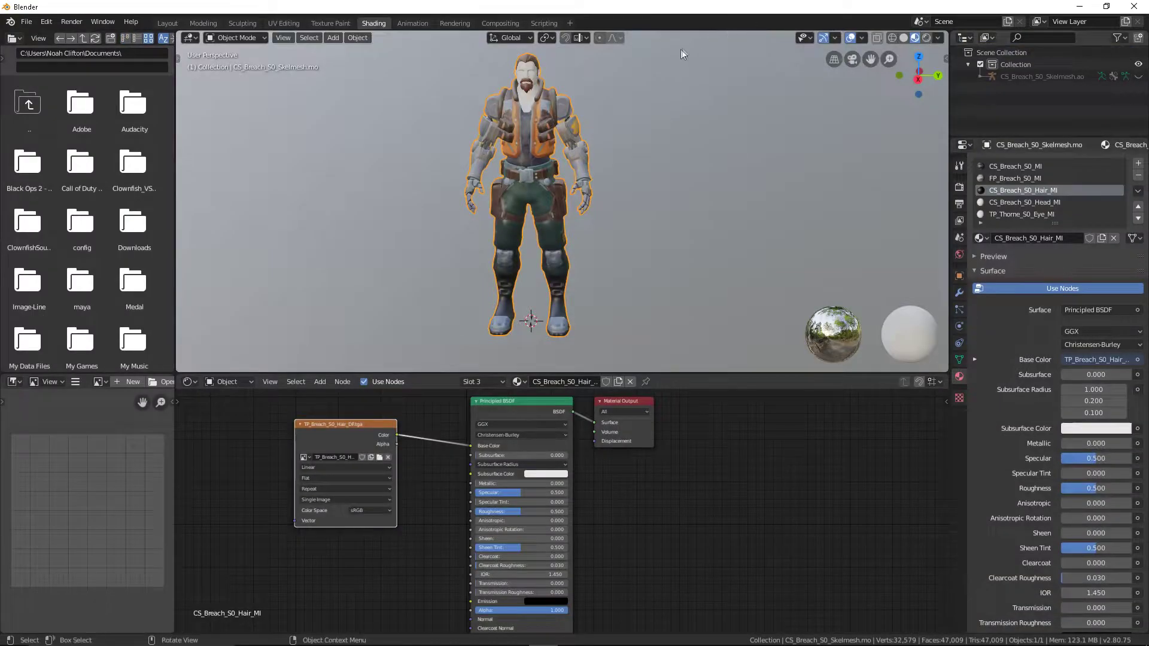
mouse_move(637, 81)
middle_down()
mouse_move(546, 84)
mouse_move(664, 91)
middle_up()
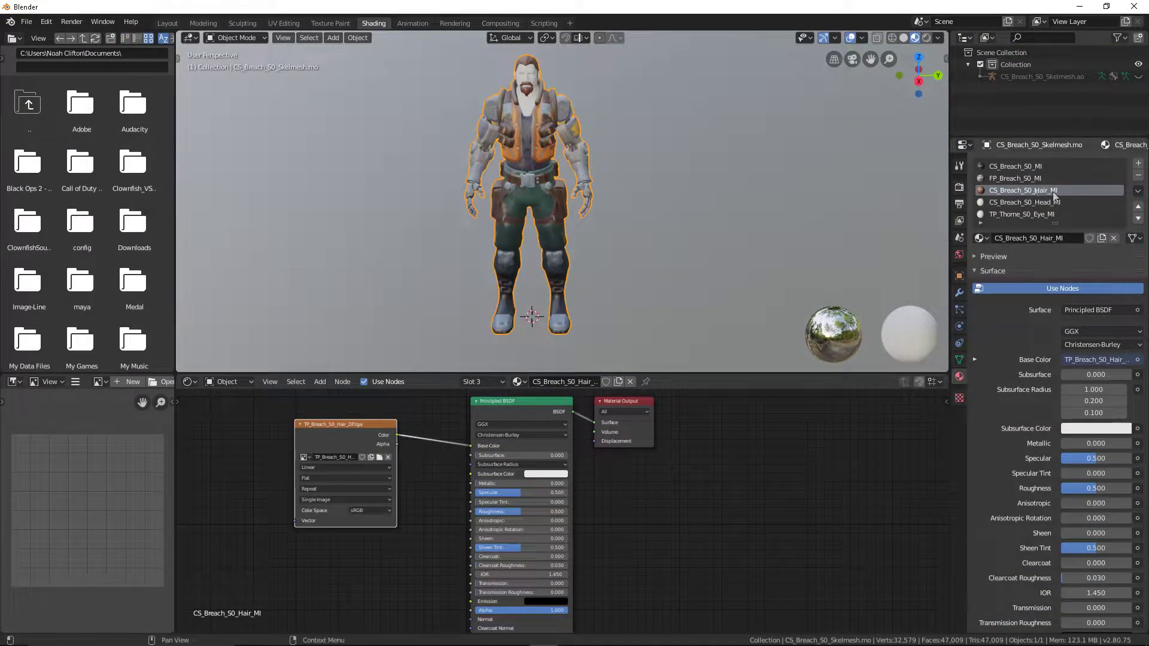
click(1041, 214)
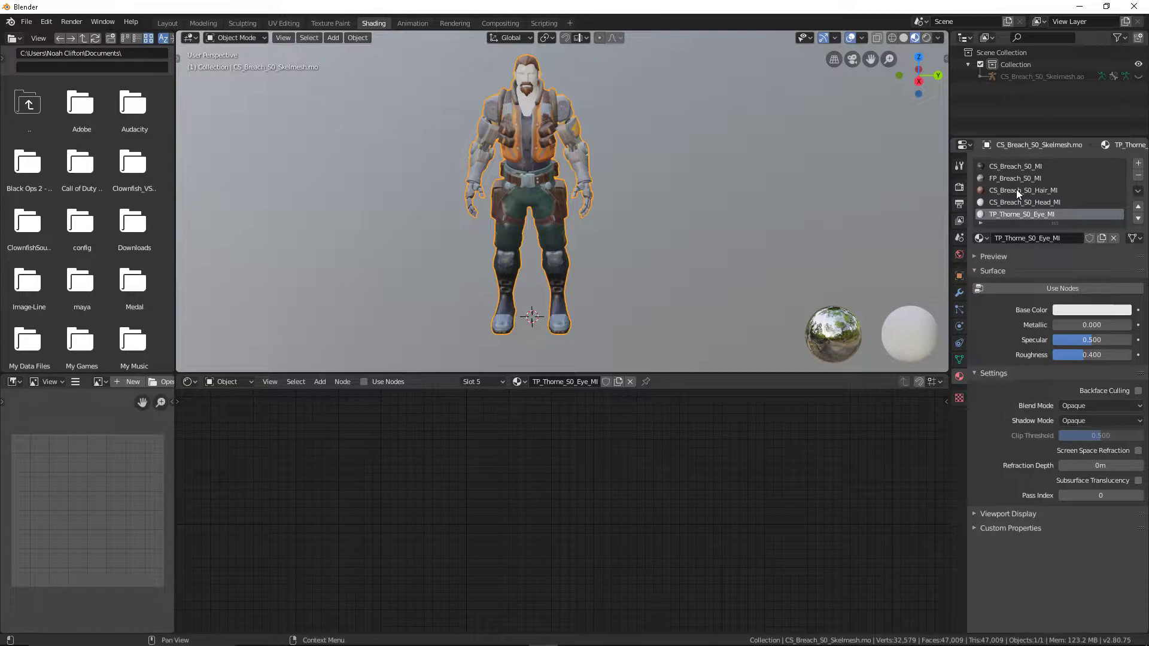
Enable nodes on CS_Breach_S0_Head_MI and link a new Image Texture node to Base Color
click(1029, 201)
click(1043, 286)
click(320, 382)
mouse_move(339, 449)
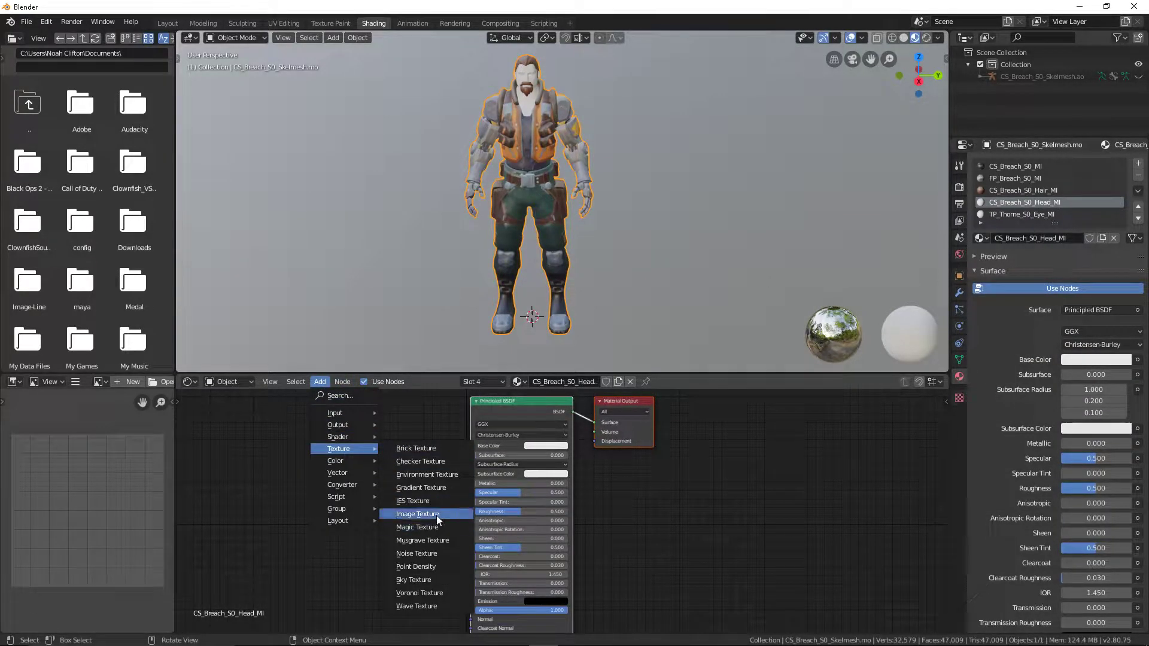
click(436, 515)
click(323, 426)
drag(405, 434, 472, 445)
Load TP_Breach_S0_Head_DF.tga from the recent Materials folder into the head texture node
click(385, 456)
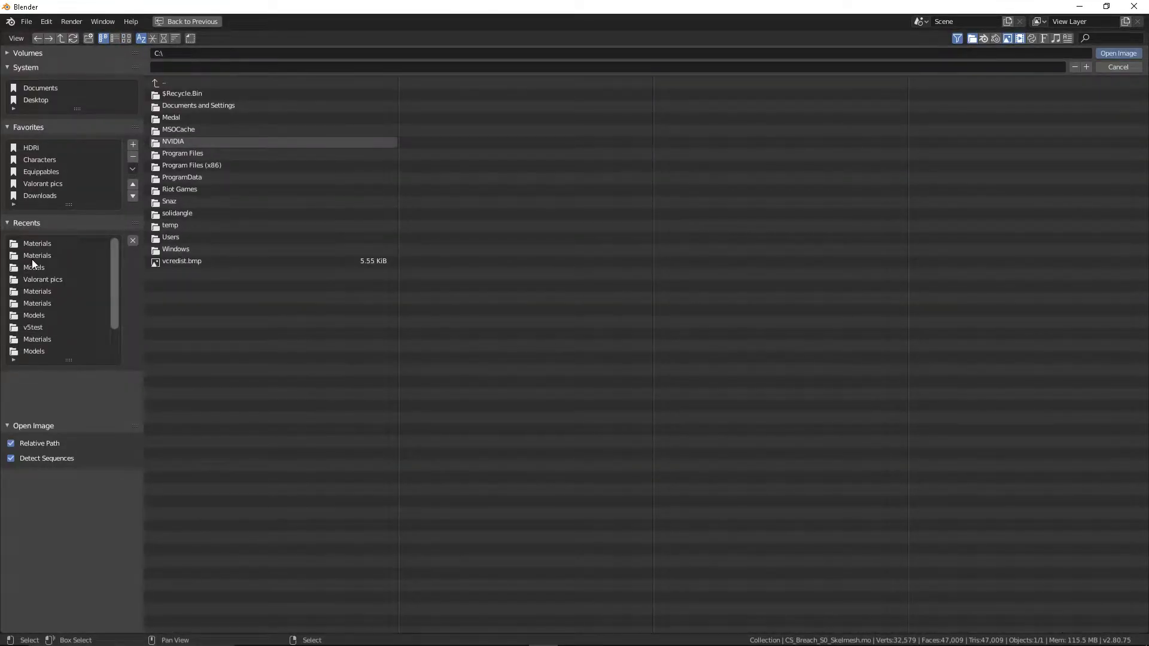
click(39, 244)
click(218, 131)
click(1118, 53)
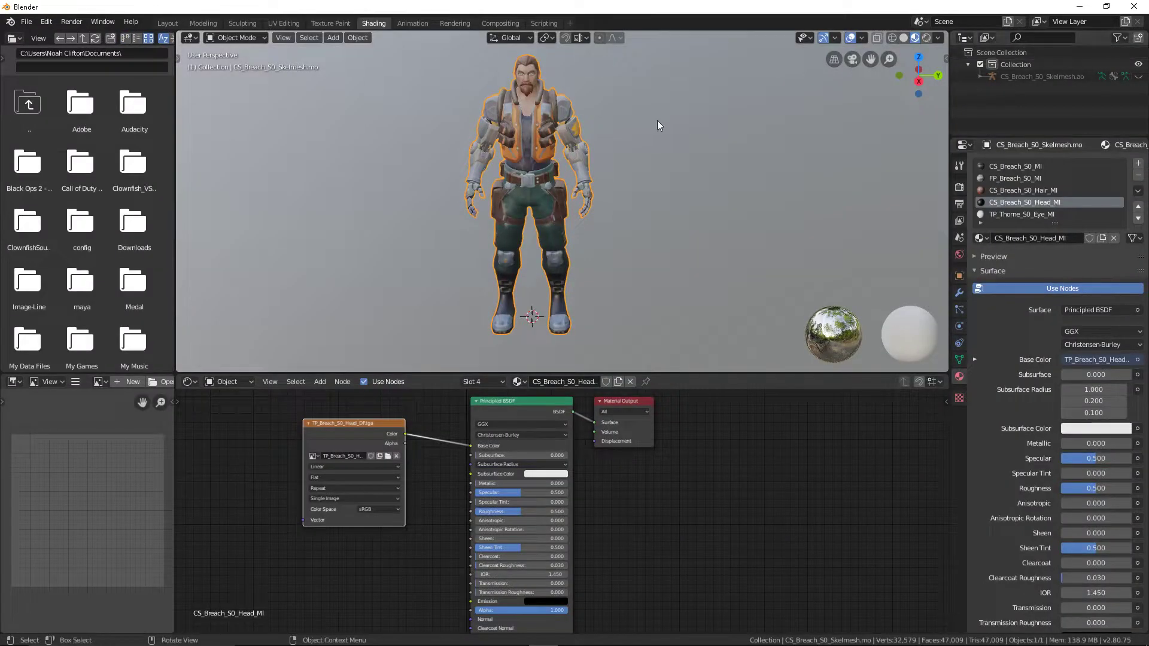
Zoom in on the character's face, then enable nodes on TP_Thorne_S0_Eye_MI
scroll(590, 94, up, 5)
scroll(524, 95, down, 3)
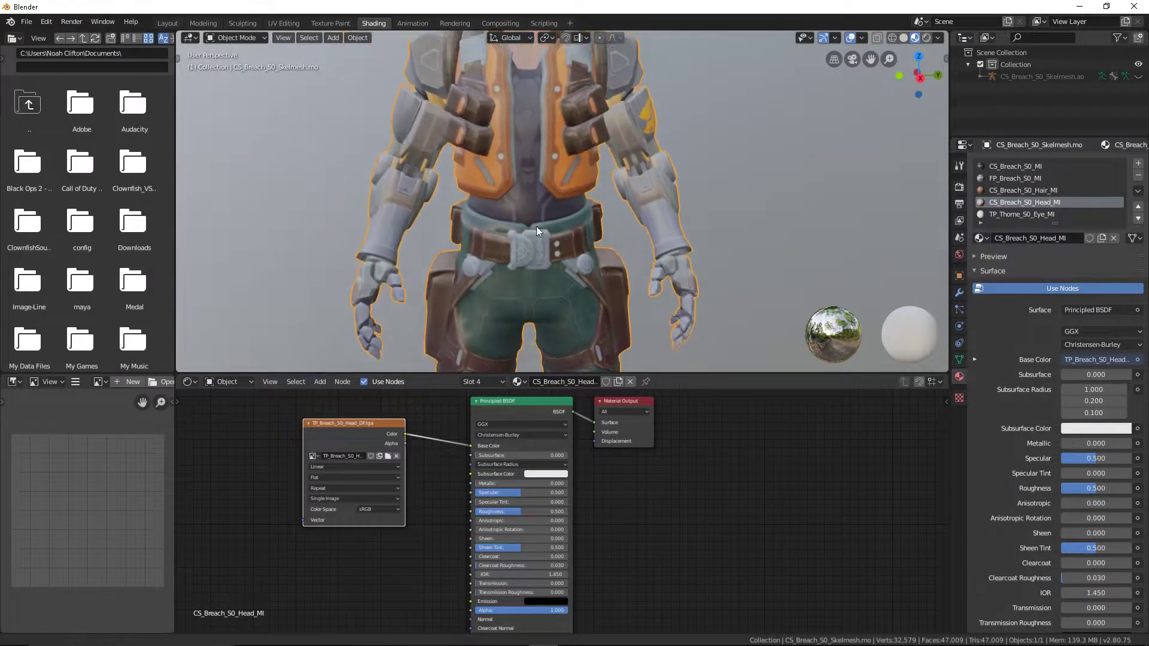
scroll(652, 174, up, 4)
middle_drag(673, 112, 577, 199)
scroll(586, 148, up, 2)
scroll(589, 143, up, 3)
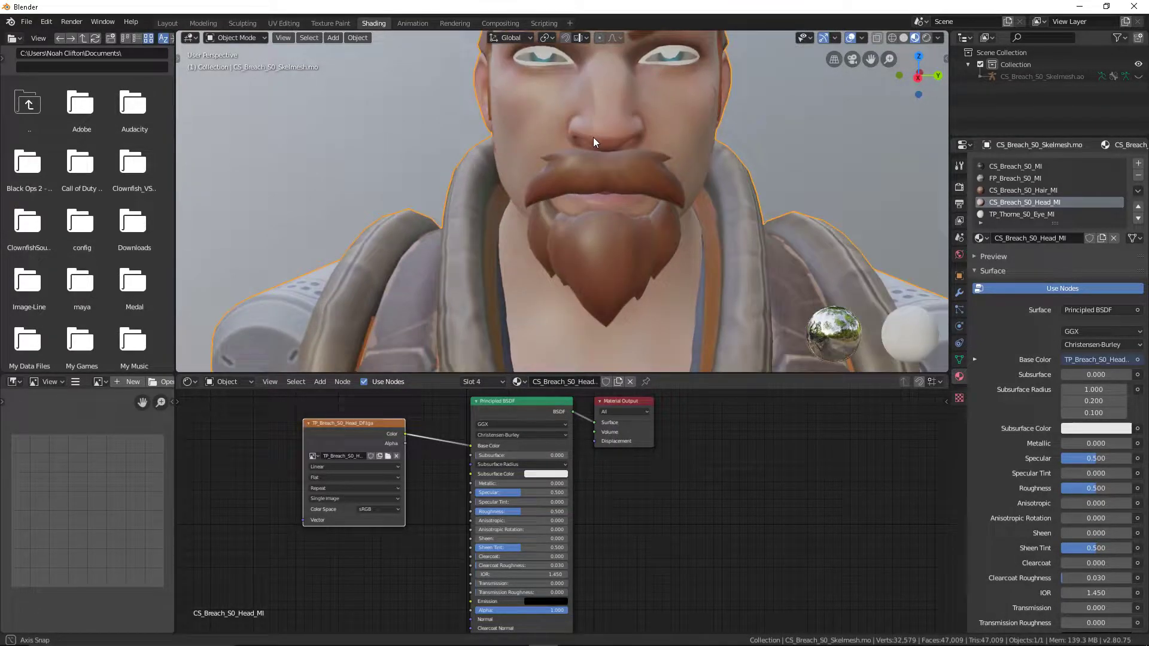
scroll(580, 147, down, 1)
click(1024, 215)
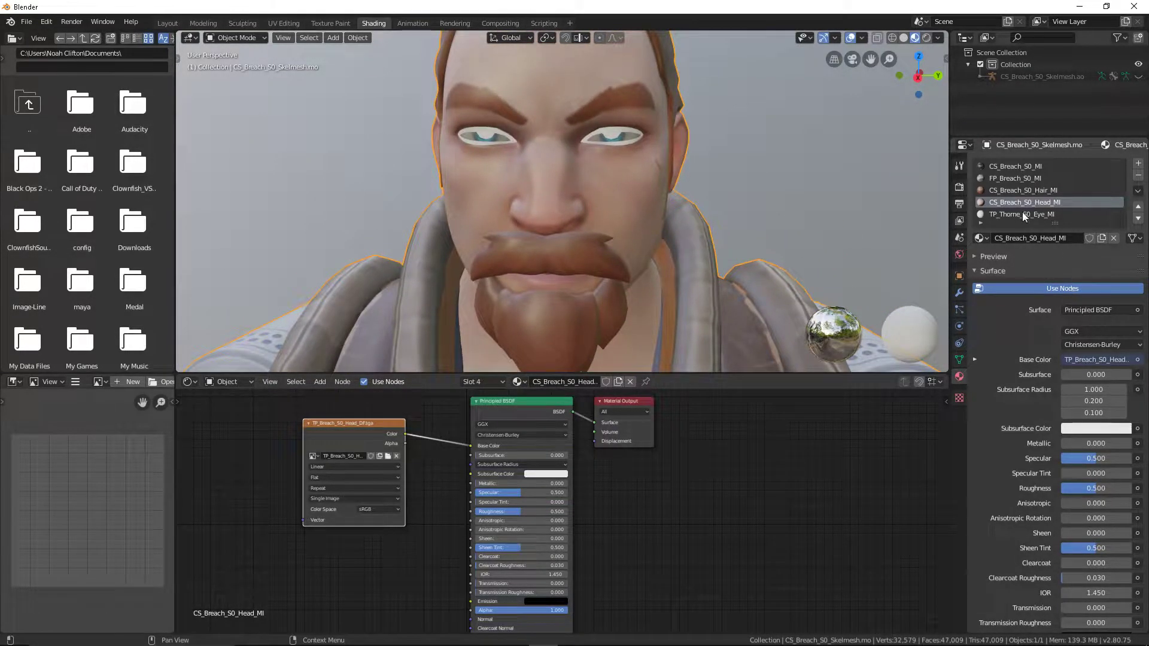
click(1043, 286)
Add an Image Texture node to the eye material, link it, and cancel the image browser
click(319, 382)
mouse_move(339, 449)
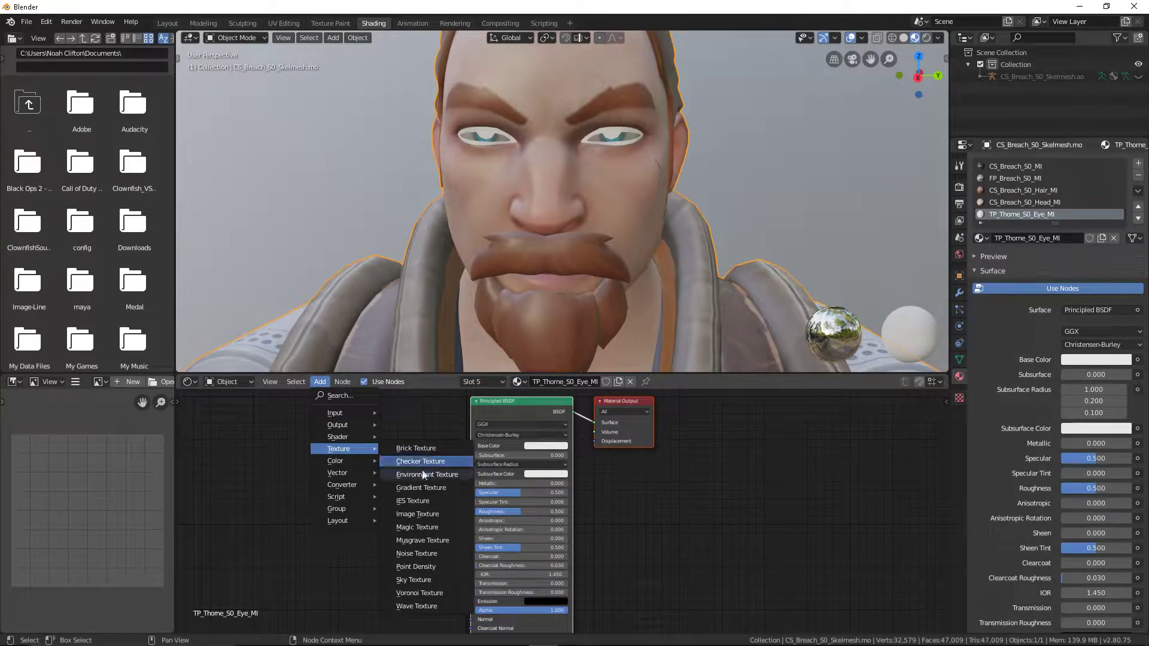
click(419, 515)
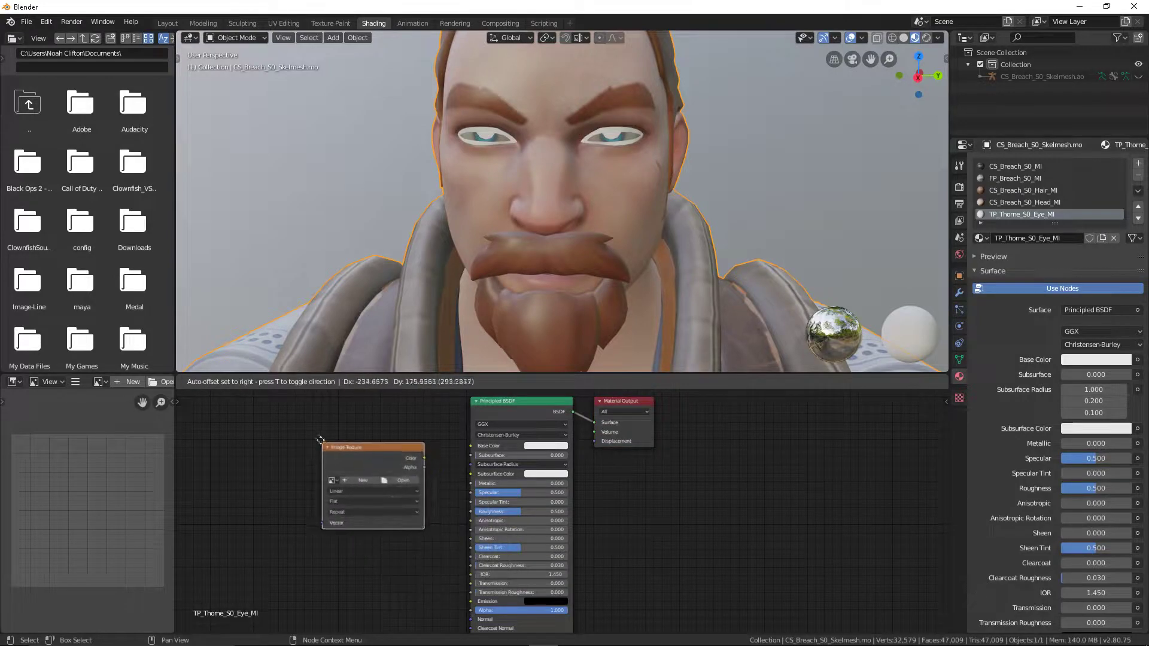
drag(406, 435, 479, 447)
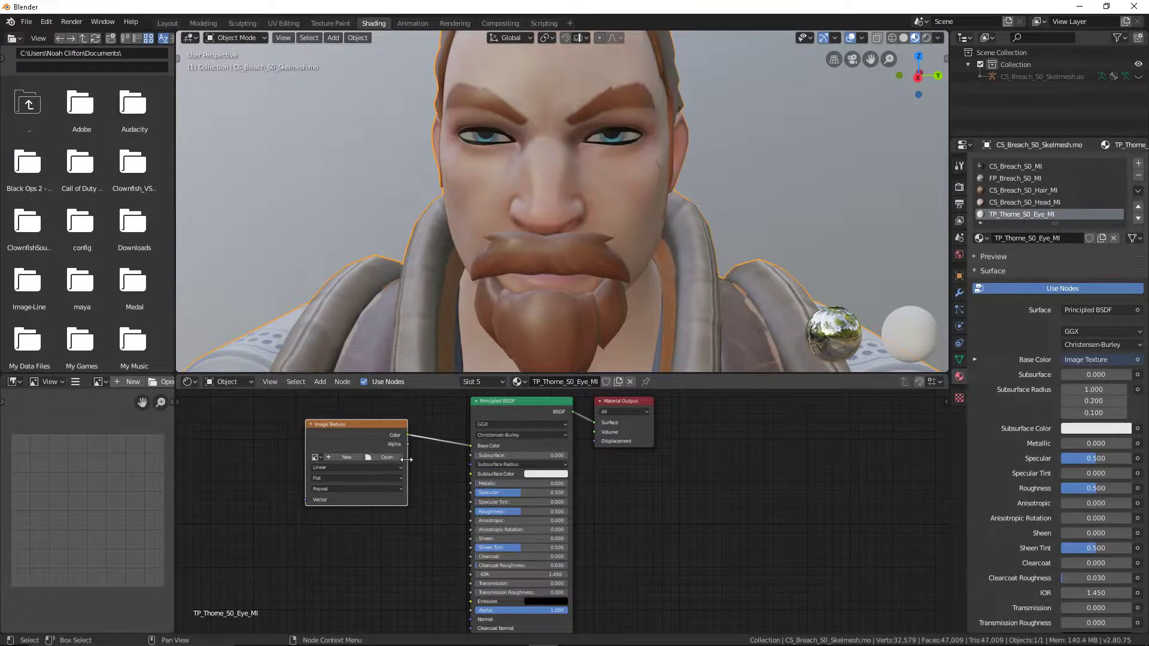
click(387, 457)
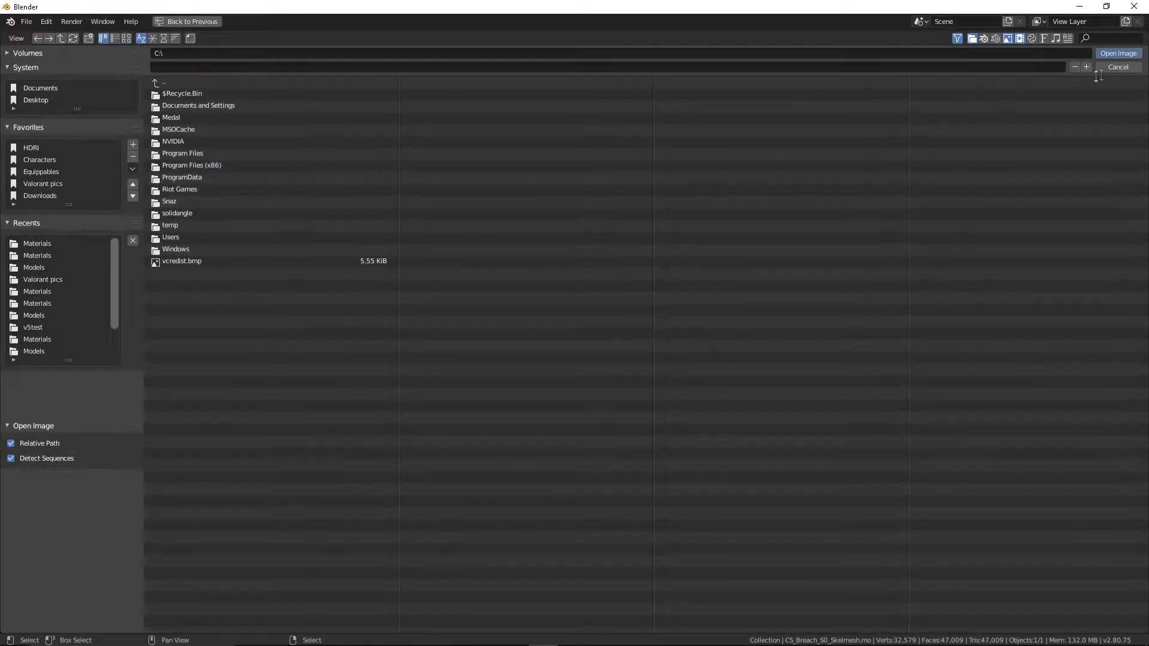
click(1118, 67)
Delete that node and connect a fresh Image Texture node to the eye material's Base Color
drag(471, 445, 435, 441)
click(376, 424)
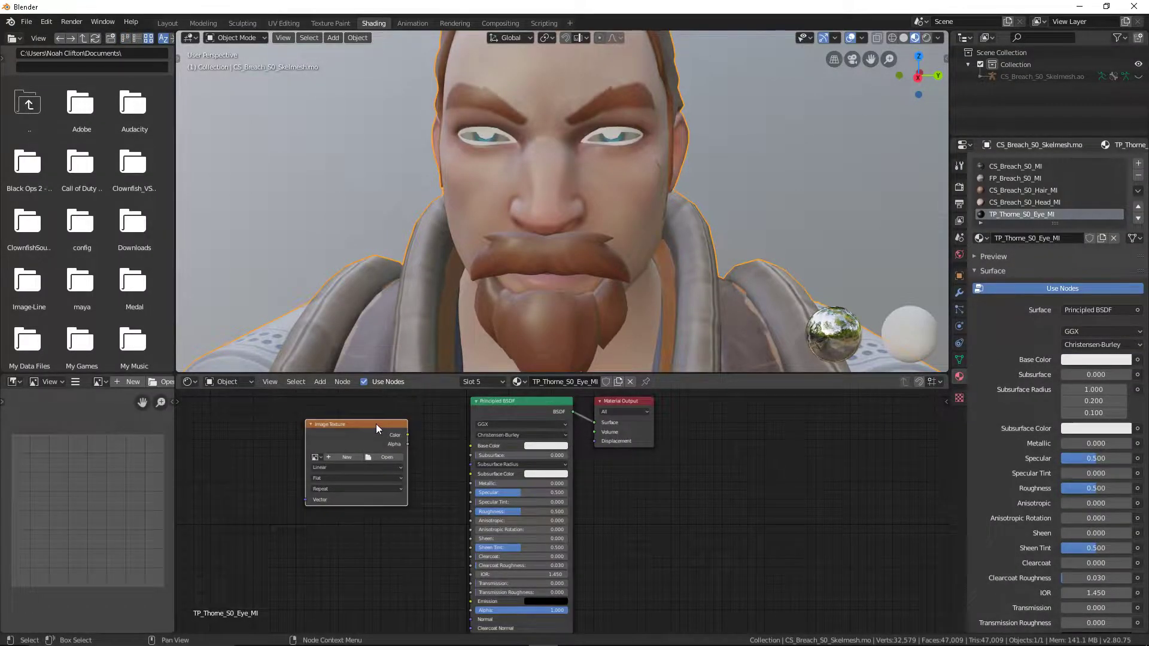
right_click(376, 424)
click(336, 436)
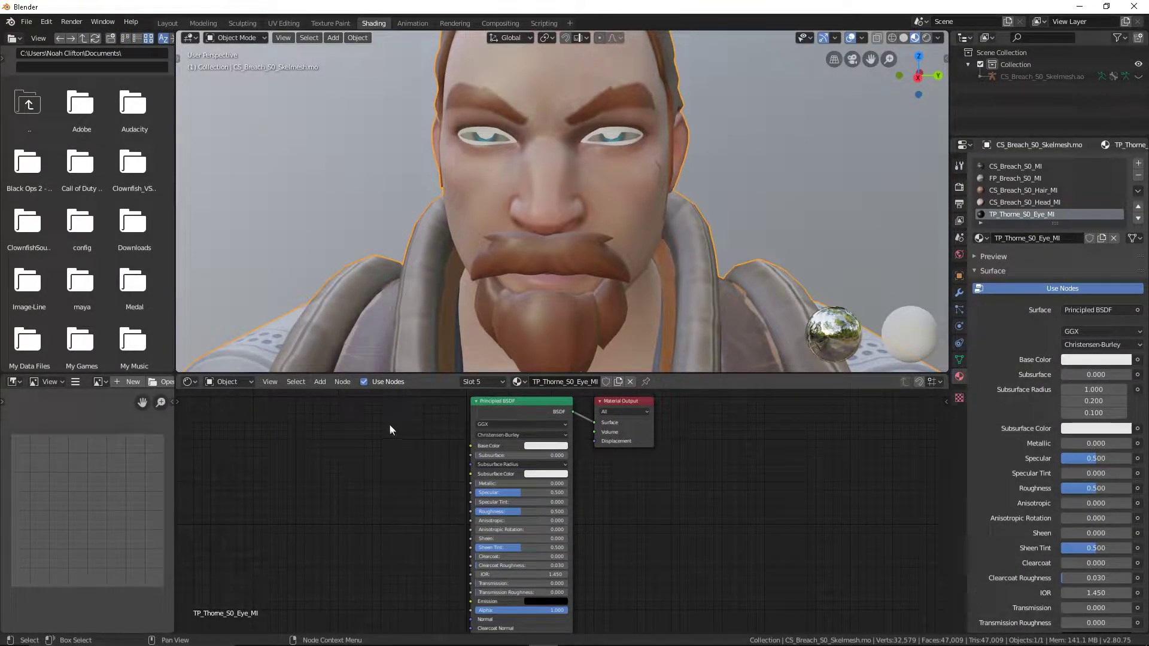
click(319, 383)
mouse_move(339, 449)
click(427, 512)
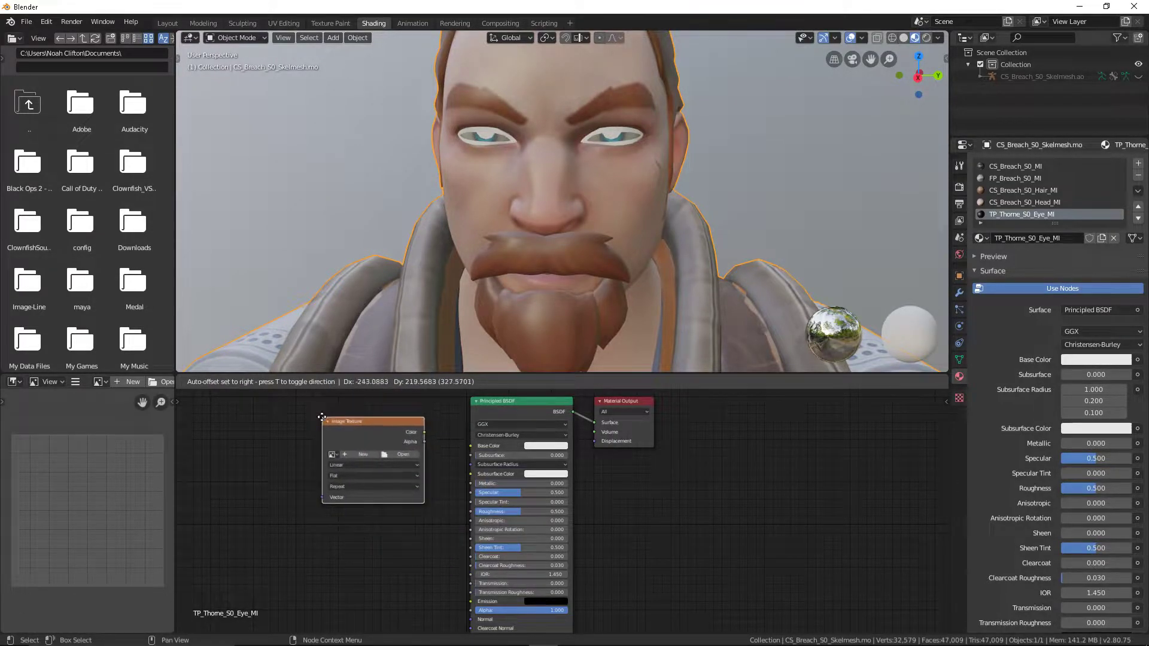
click(397, 435)
mouse_move(424, 432)
mouse_down()
mouse_move(471, 446)
mouse_move(468, 612)
mouse_up()
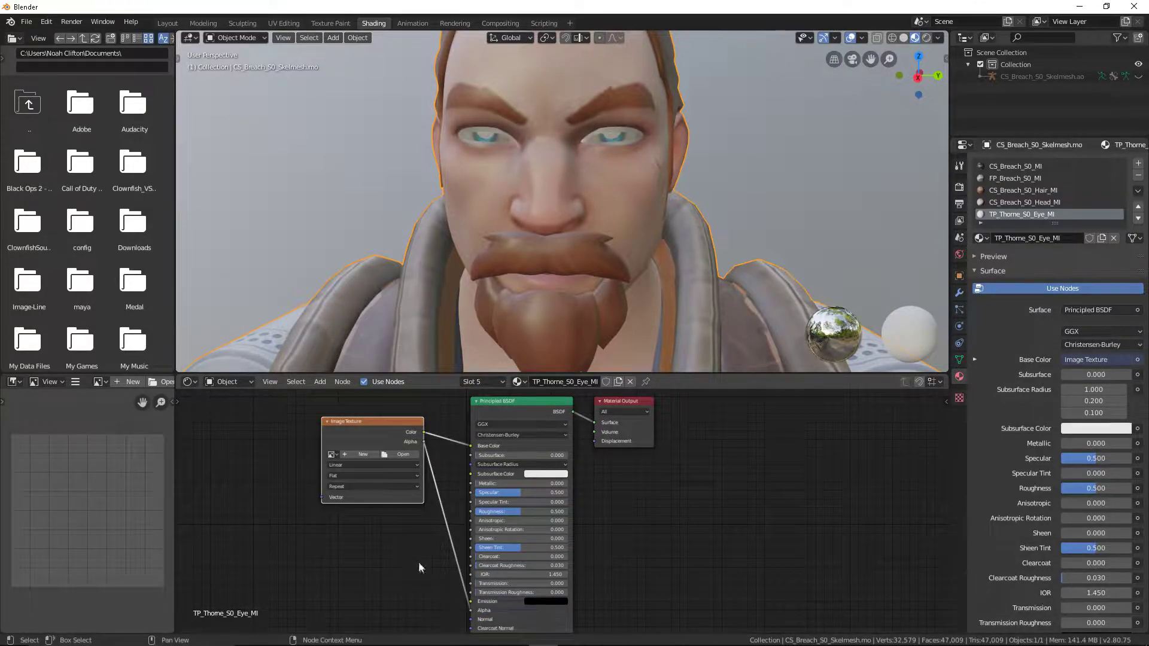
Load Thorne's eye diffuse texture from Thorne\S0\3P\Models into the eye image node
click(401, 454)
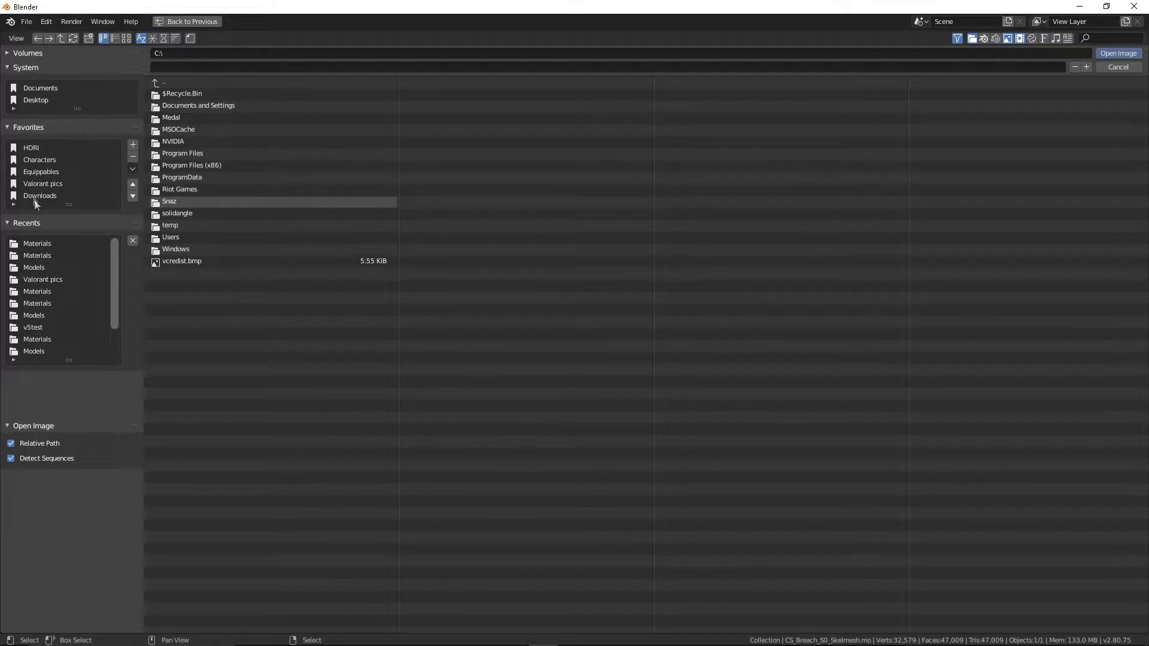
click(35, 243)
click(35, 267)
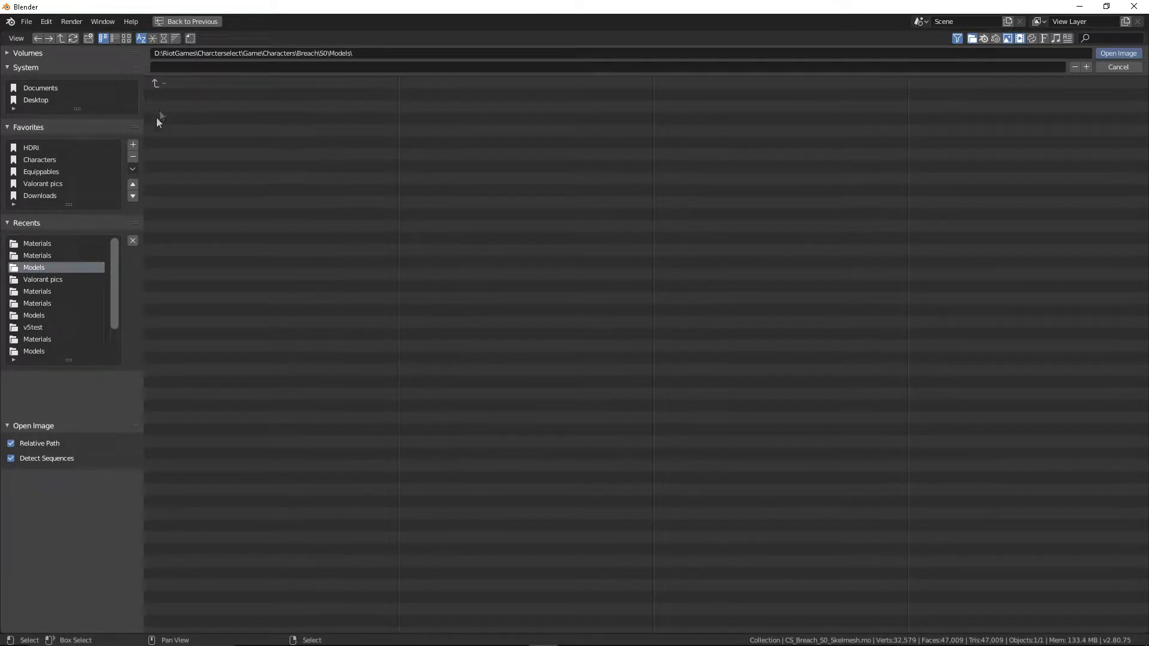
click(196, 83)
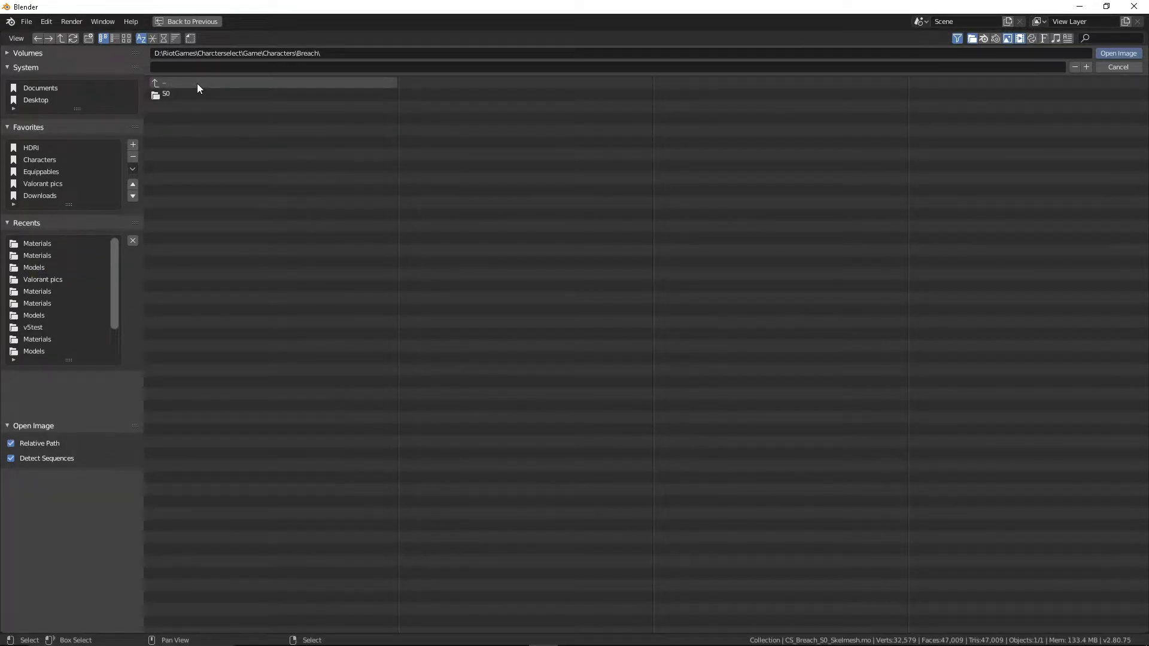
click(196, 84)
click(177, 178)
click(181, 94)
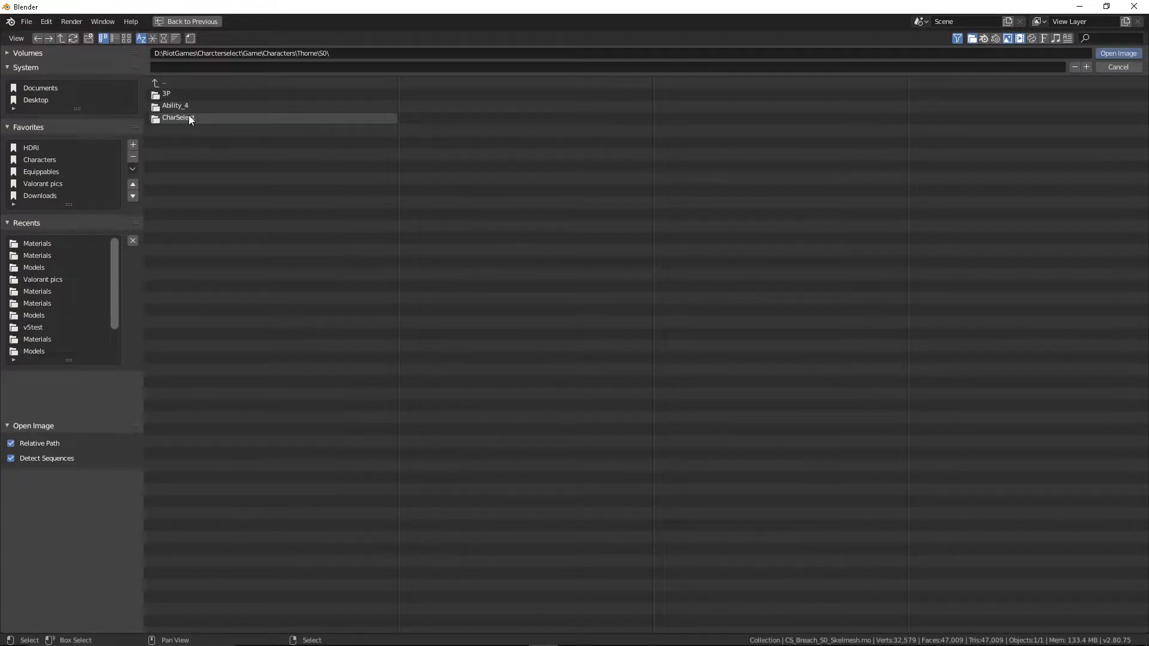
click(190, 118)
click(189, 94)
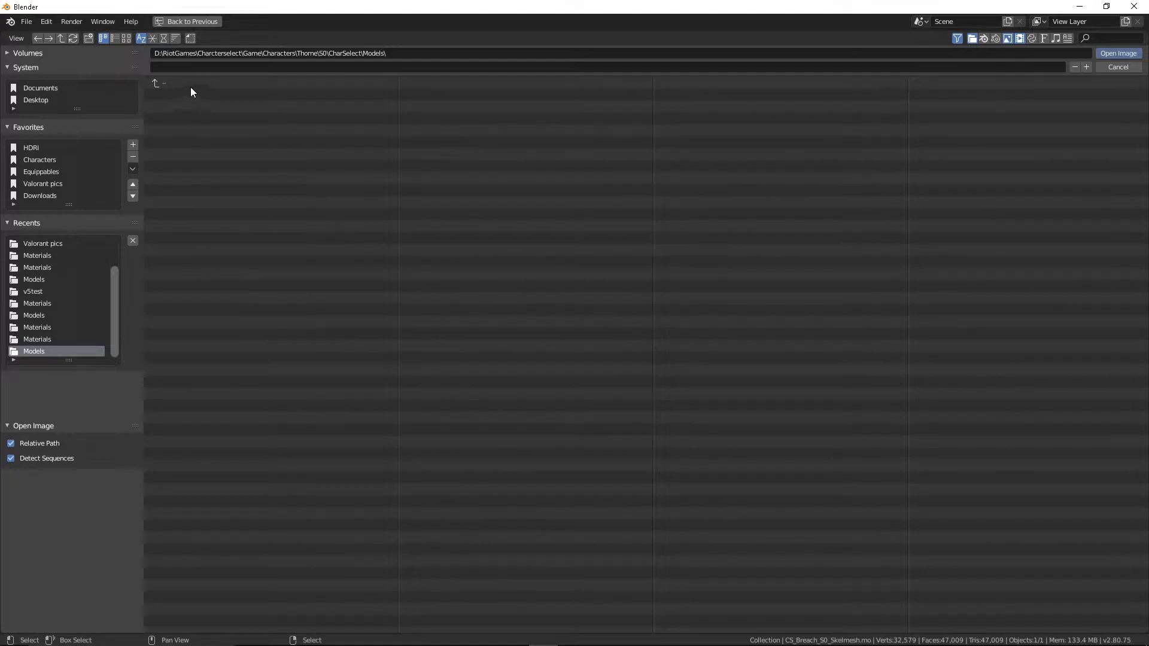
click(190, 83)
click(183, 94)
click(186, 94)
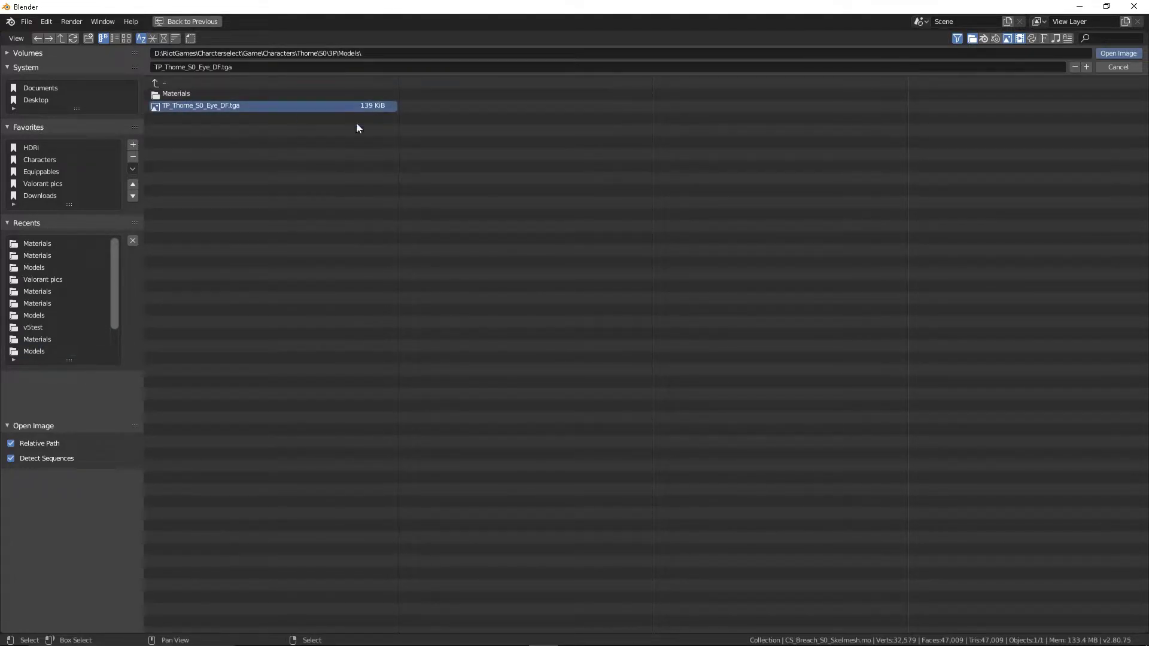
click(1127, 54)
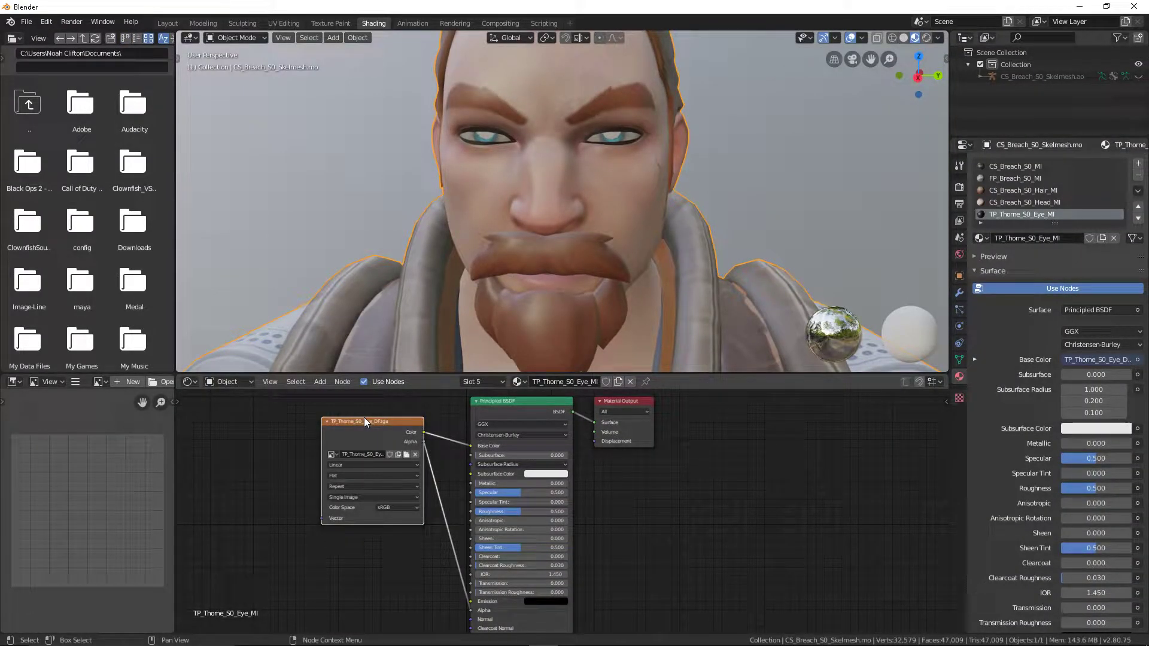
Set the eye image alpha to Channel Packed and the eye material's Blend Mode to Alpha Hashed
key(n)
click(827, 461)
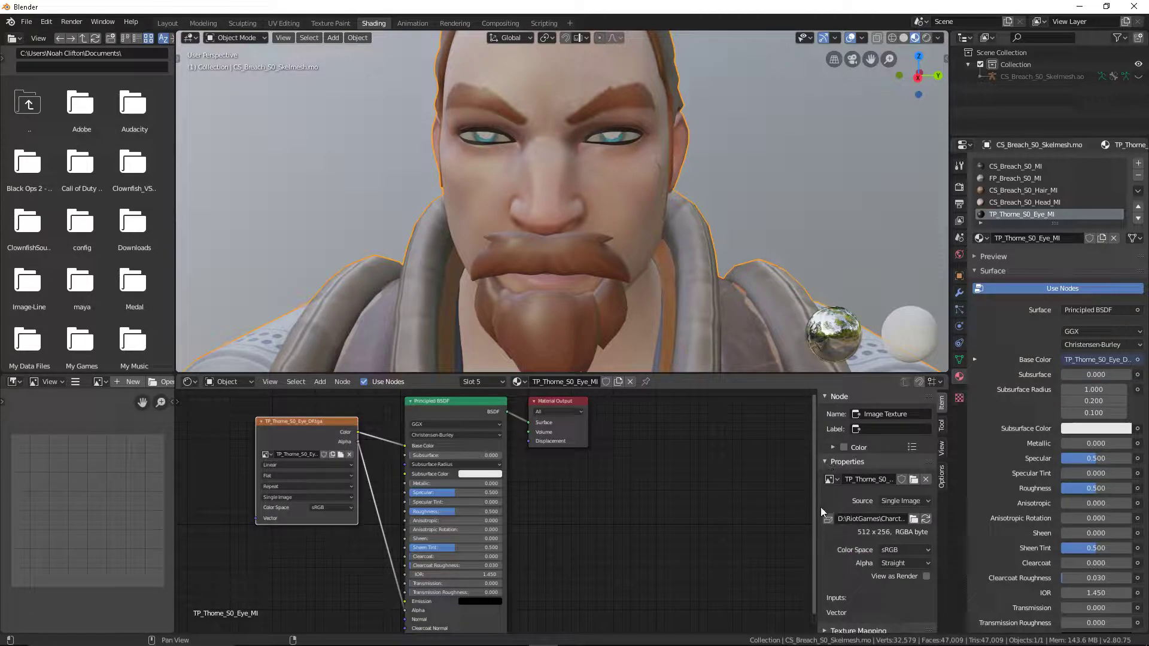
click(906, 563)
click(900, 603)
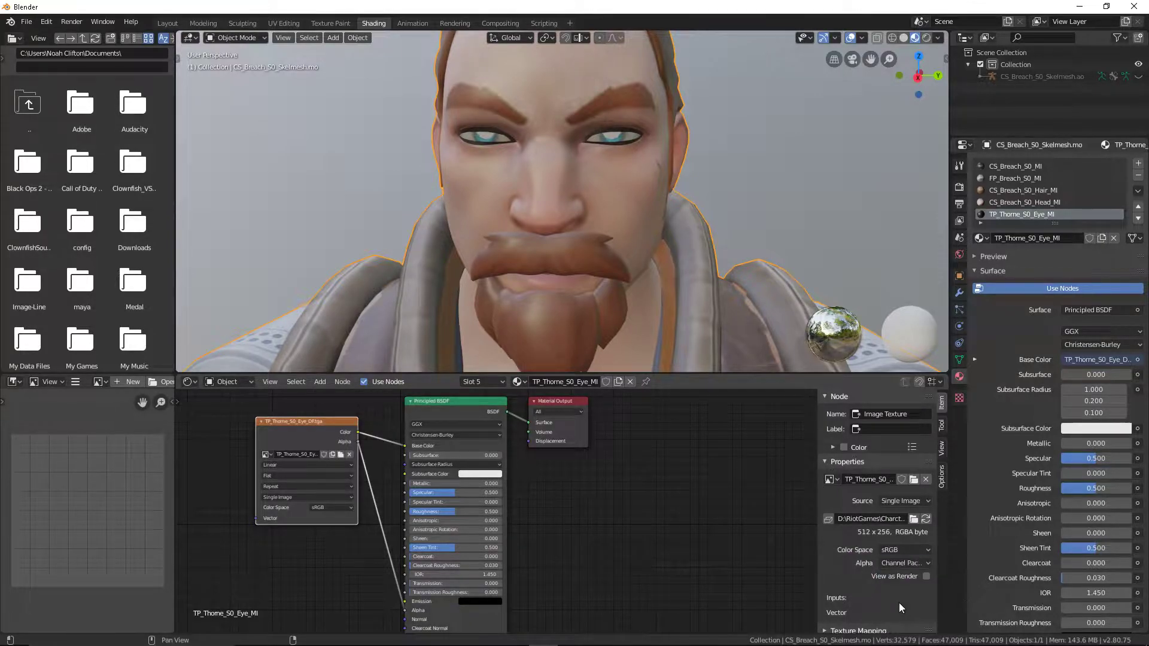
scroll(1006, 468, down, 10)
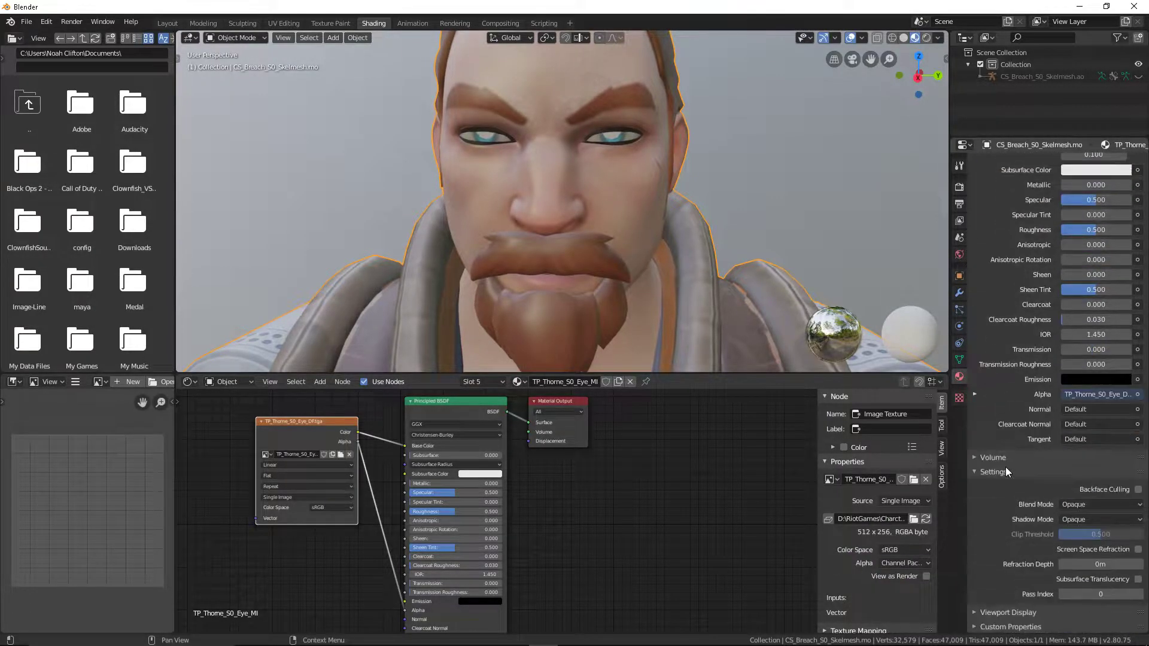
click(1085, 504)
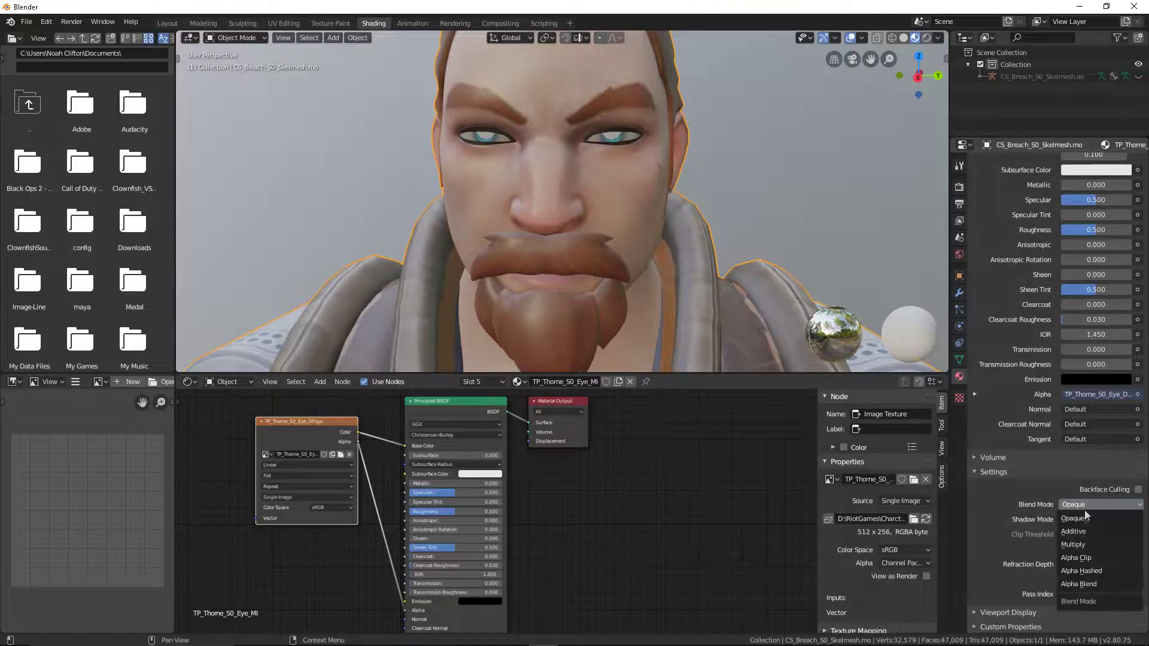
click(1083, 569)
Orbit around the face to check the eyes, then return to the Layout workspace
mouse_move(731, 244)
shift+middle_down()
mouse_move(673, 156)
mouse_move(724, 155)
mouse_move(695, 153)
shift+middle_up()
scroll(695, 154, down, 5)
scroll(598, 203, up, 3)
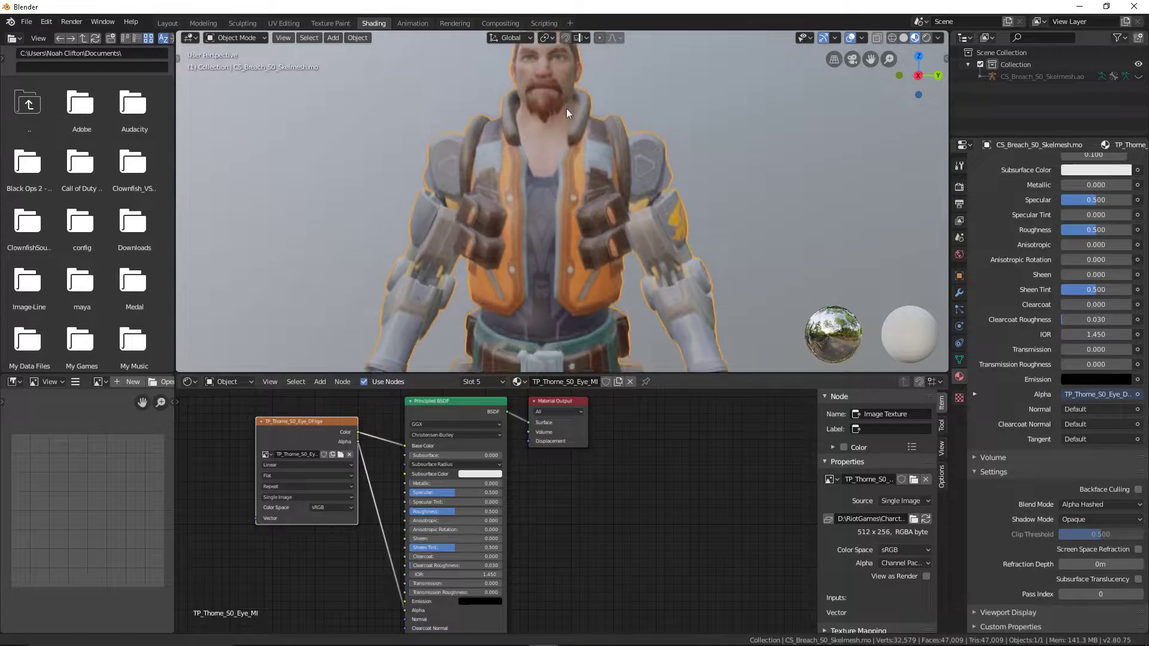
click(168, 22)
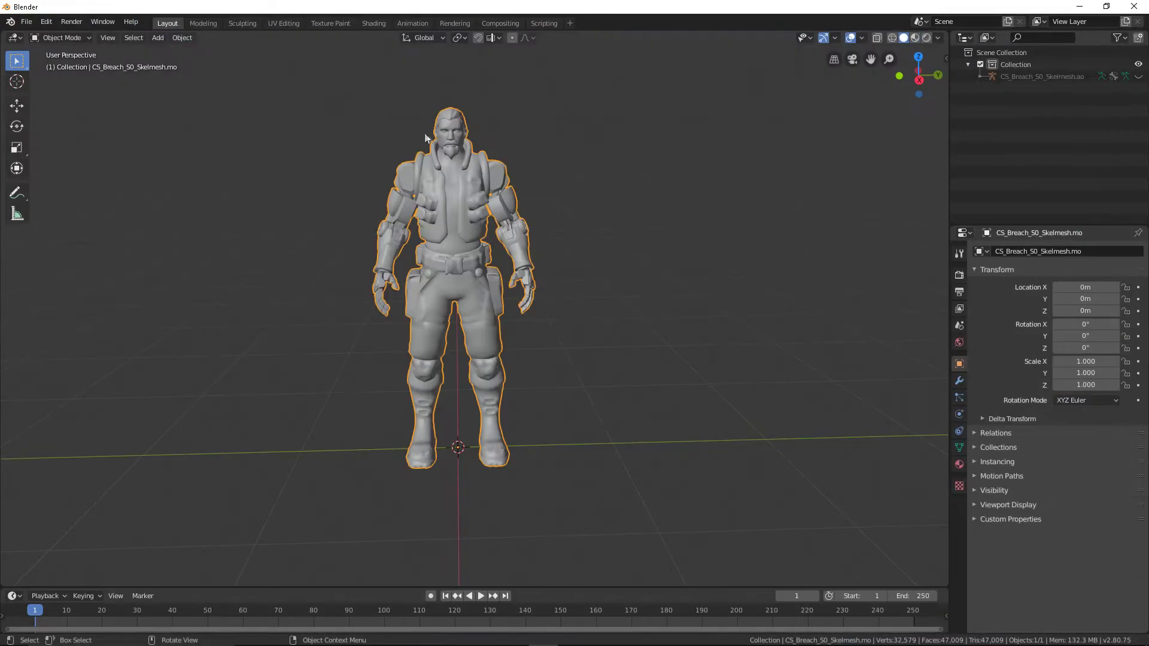
Preview Breach with its materials, orbit to its back, and deselect the model
click(920, 38)
mouse_move(568, 120)
middle_down()
mouse_move(575, 143)
mouse_move(554, 159)
mouse_move(505, 146)
mouse_move(489, 168)
mouse_move(539, 167)
middle_up()
click(829, 150)
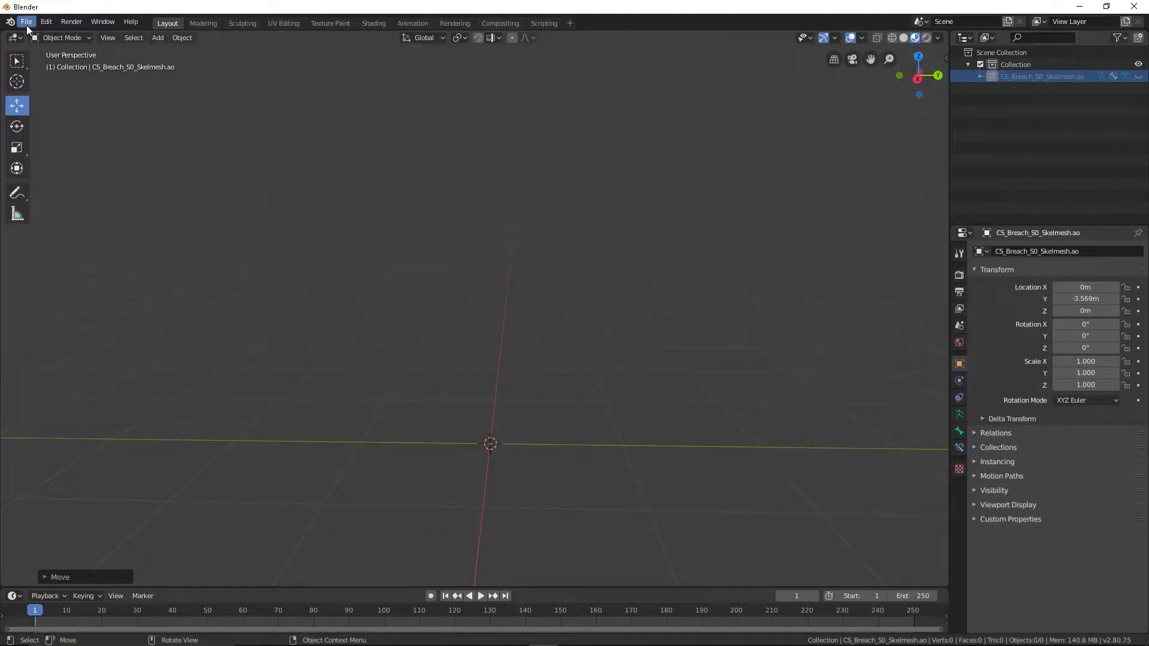
click(26, 22)
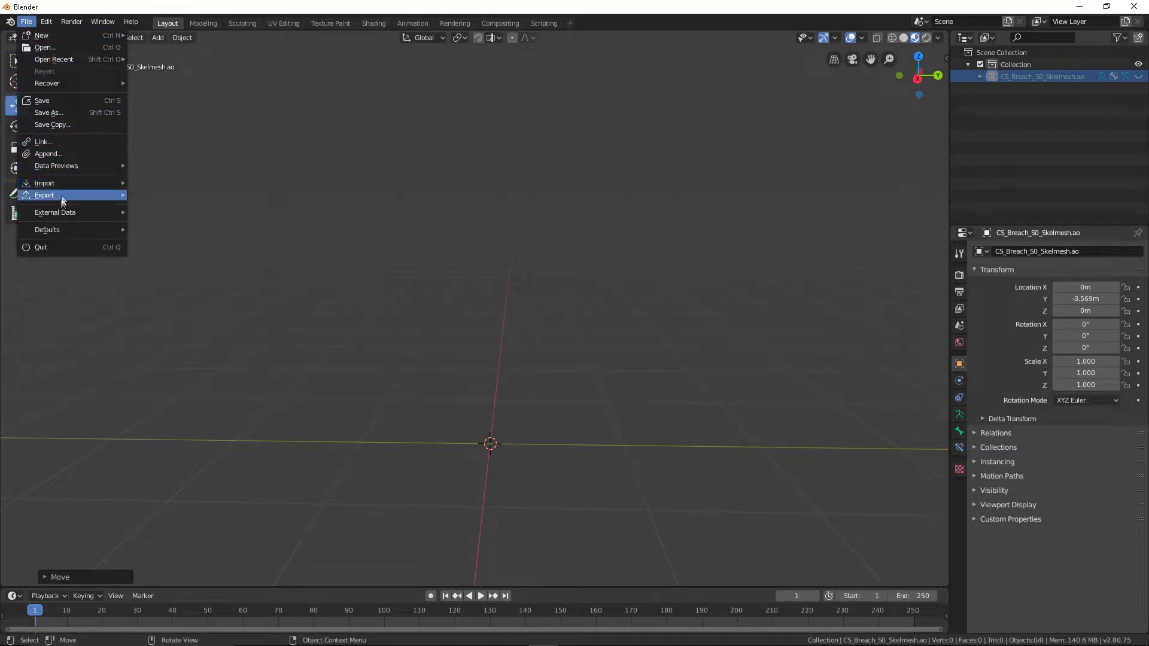
Import CS_Clay_S0_Skelmesh.psk from Clay\S0\CharSelect\Models
mouse_move(44, 184)
click(220, 318)
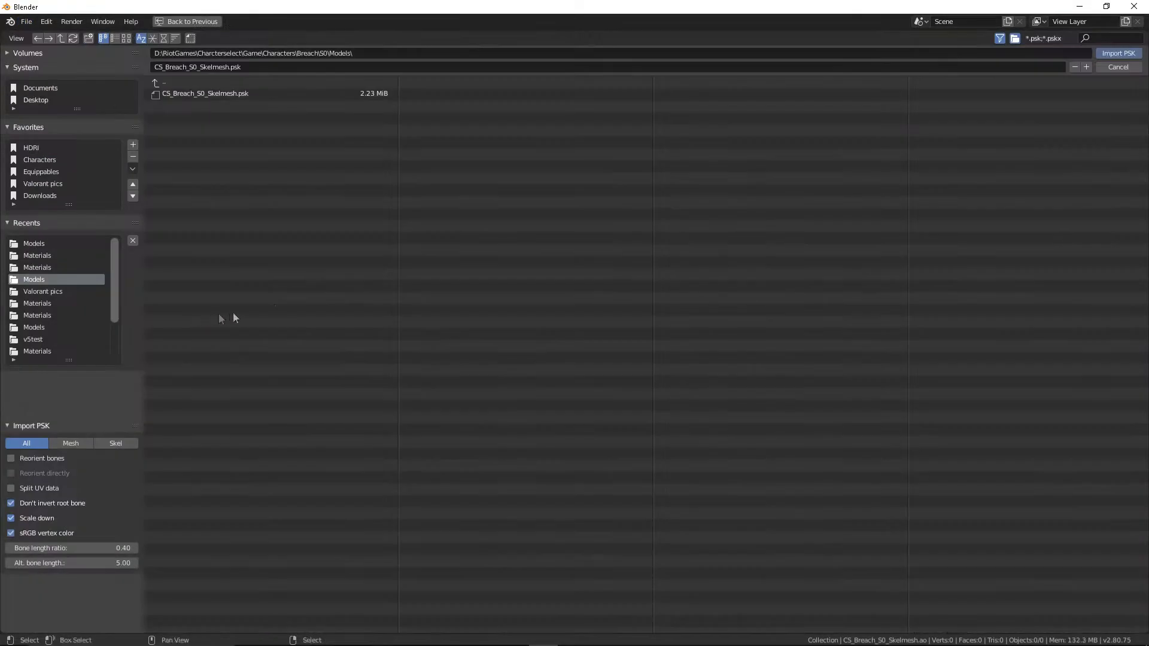
click(200, 84)
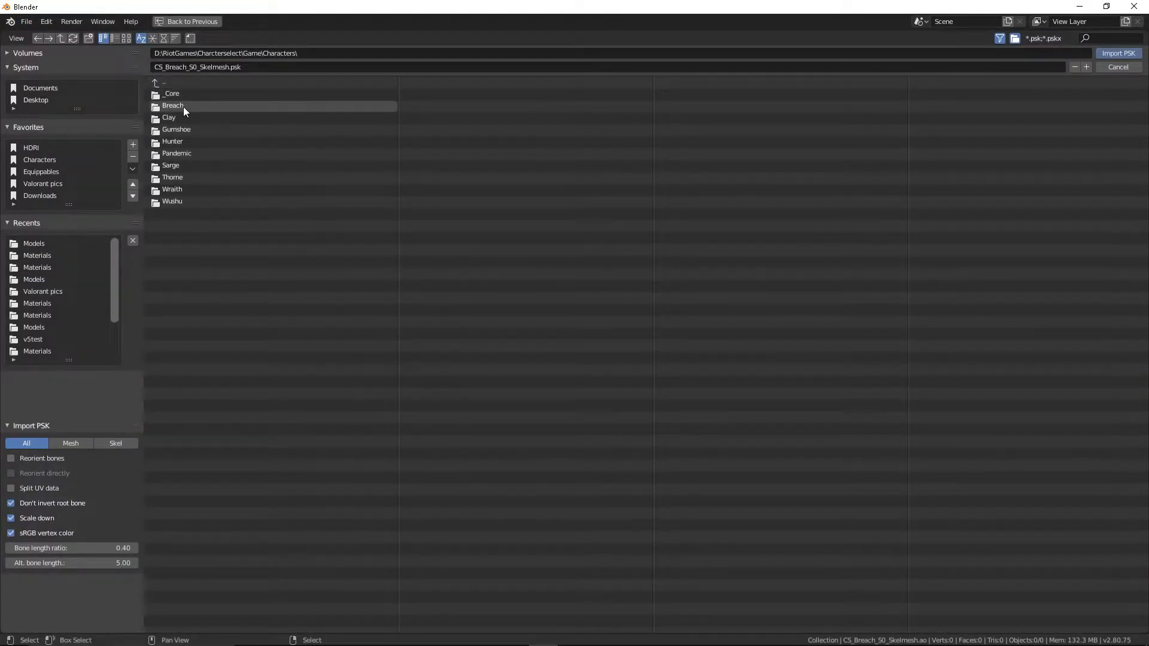
double_click(177, 116)
double_click(183, 93)
double_click(184, 93)
click(190, 84)
double_click(183, 131)
double_click(179, 94)
click(200, 94)
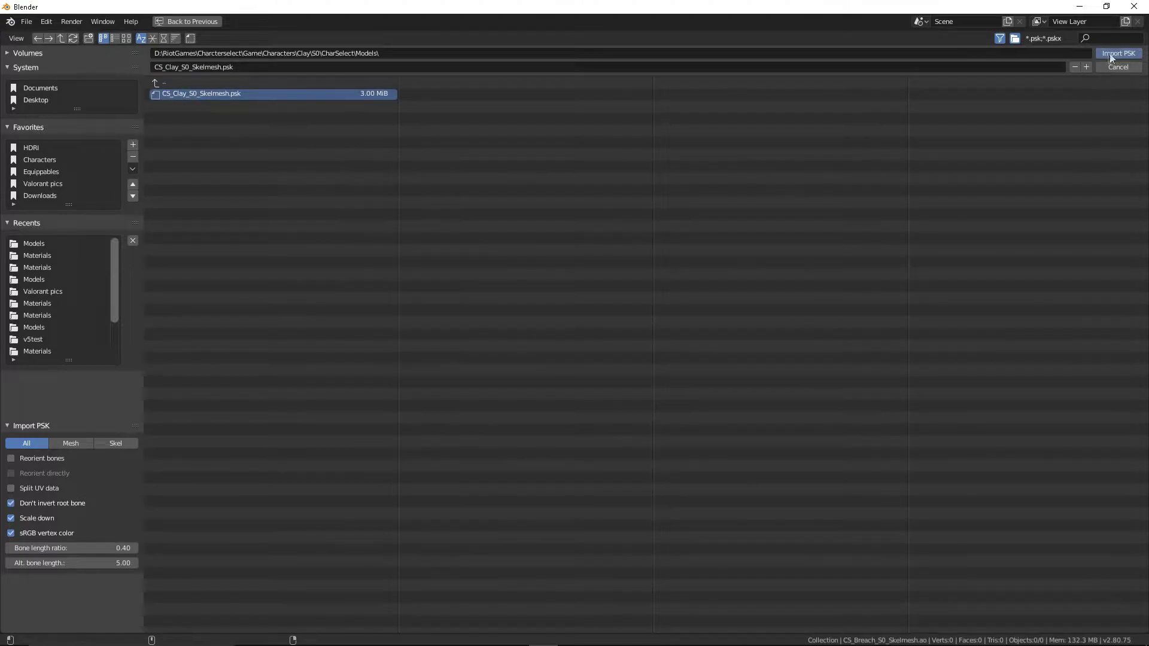
key(Return)
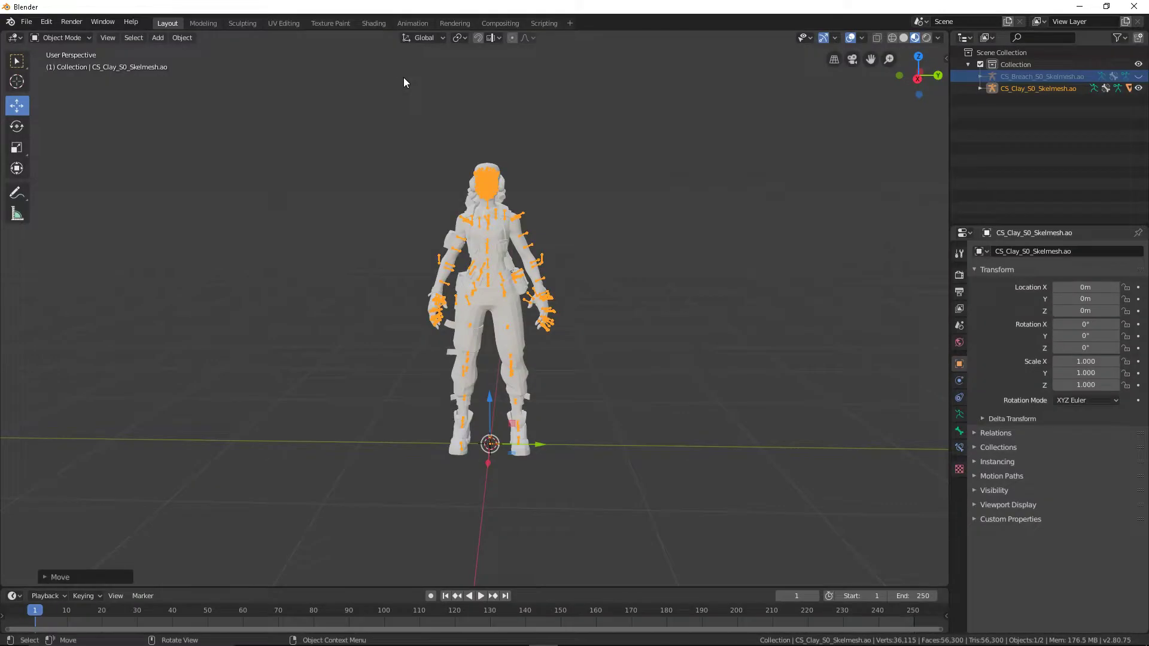
Shade the Clay mesh smooth and hide its armature
click(483, 228)
right_click(507, 236)
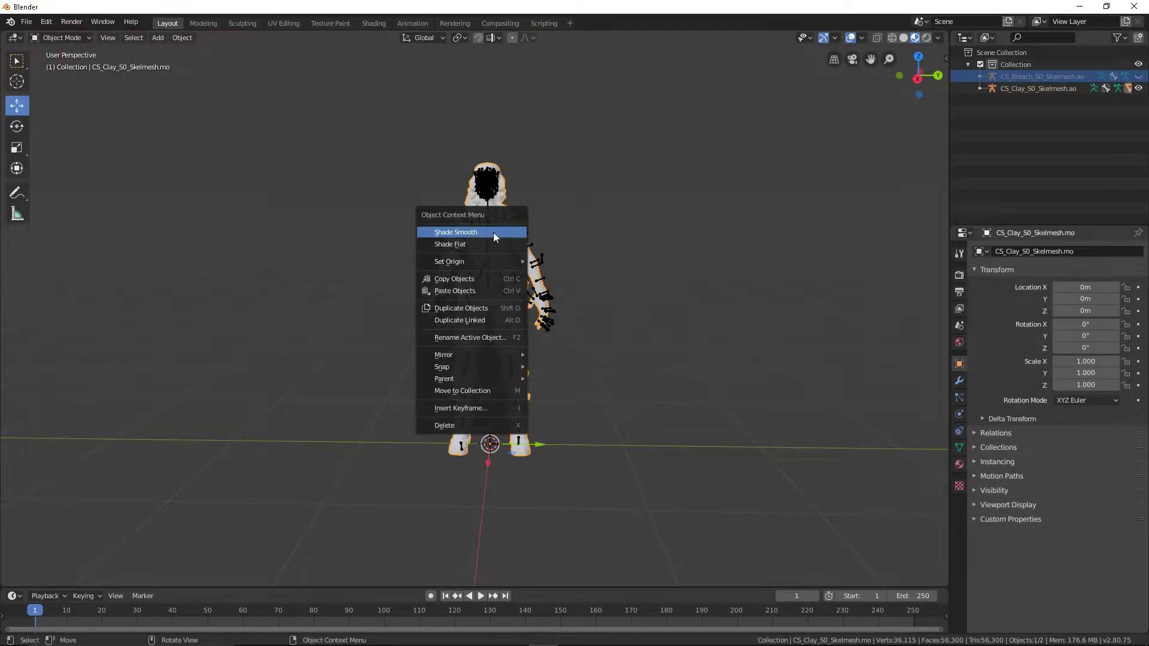
click(495, 237)
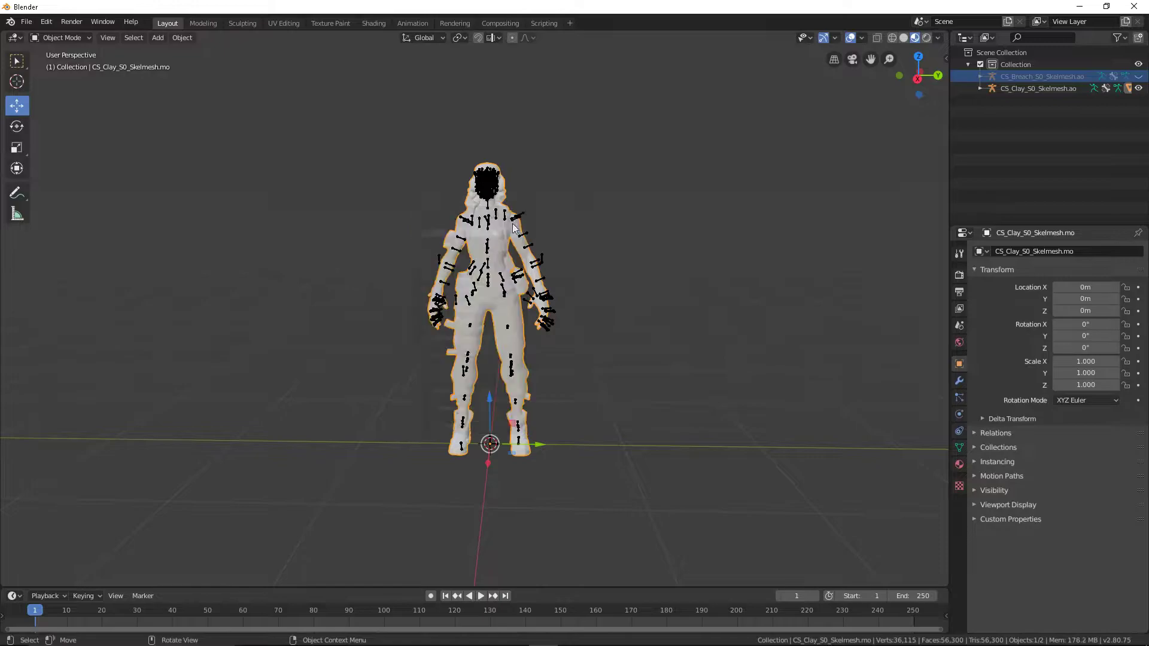
click(1138, 88)
scroll(473, 129, up, 2)
scroll(473, 129, up, 2)
mouse_move(486, 134)
middle_down()
mouse_move(622, 135)
mouse_move(477, 134)
middle_up()
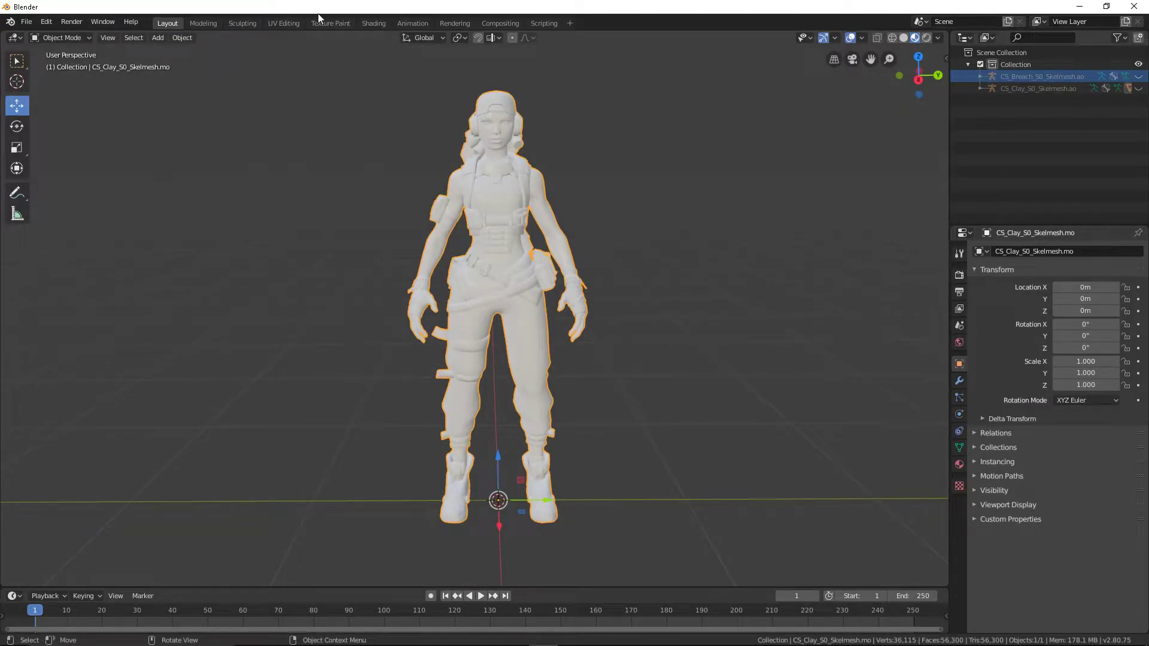
click(374, 24)
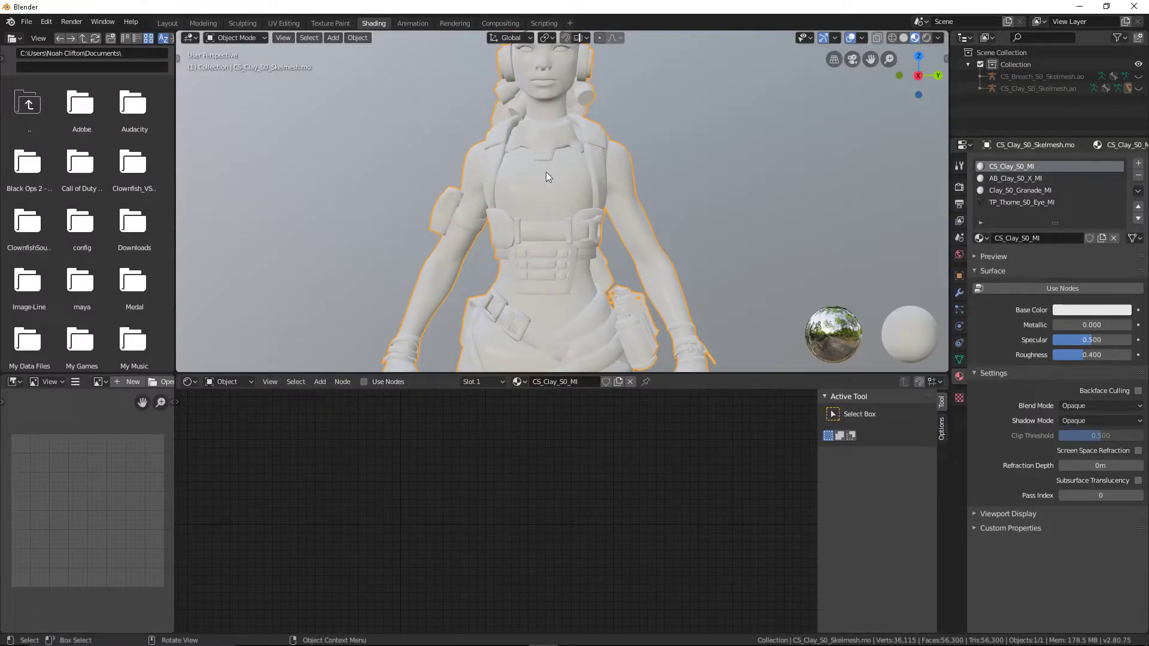
Enable nodes on CS_Clay_S0_MI and link a new Image Texture node to Base Color
scroll(556, 188, down, 3)
mouse_move(396, 342)
middle_down()
mouse_move(590, 208)
mouse_move(568, 218)
middle_up()
click(379, 382)
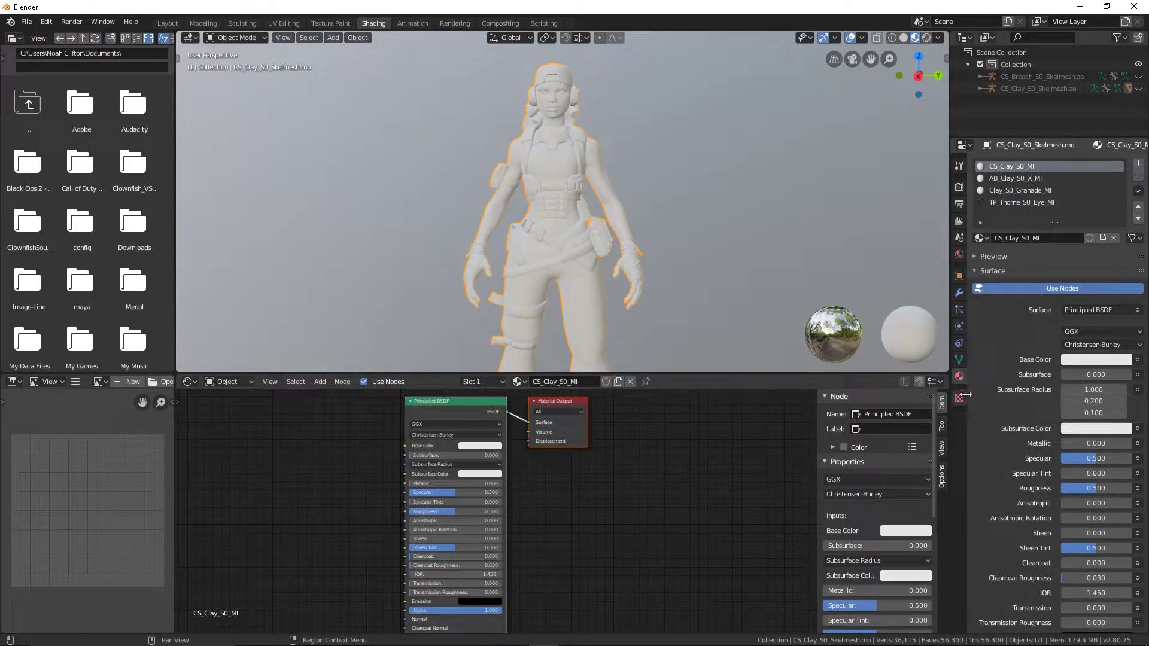
click(319, 382)
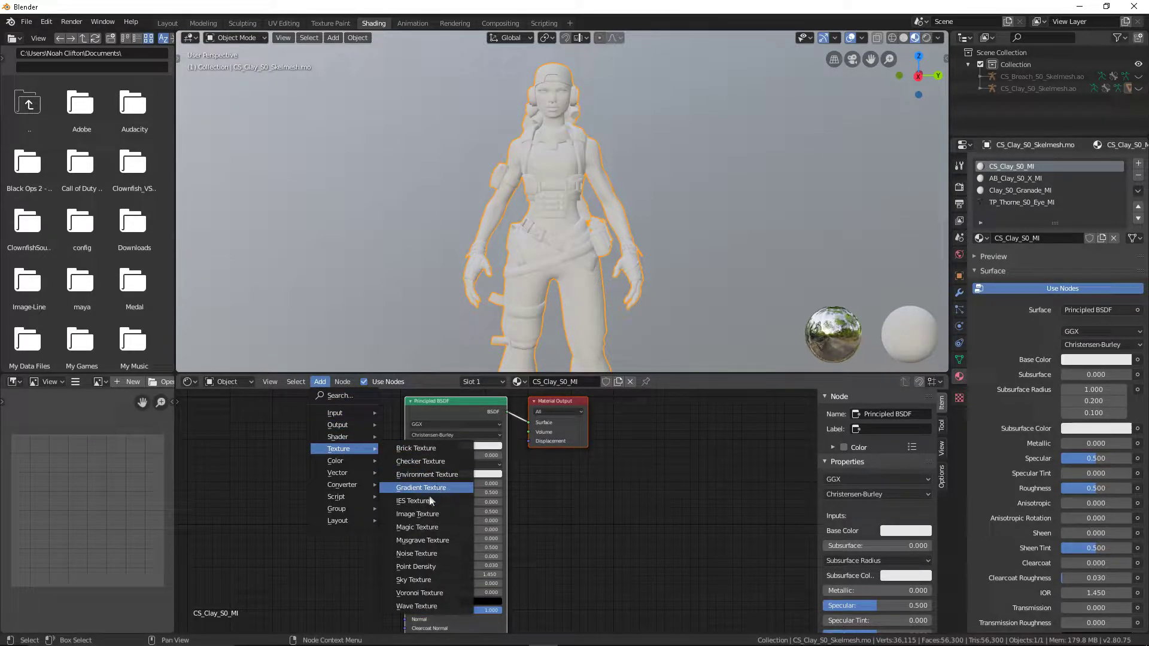
click(424, 514)
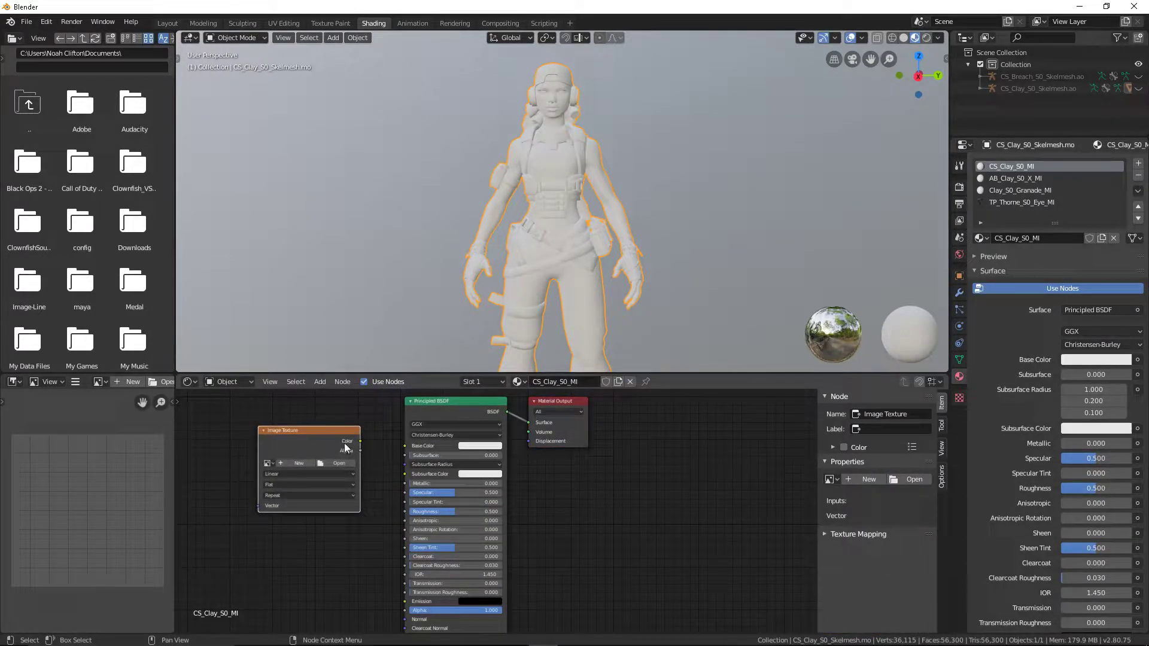
drag(364, 441, 405, 447)
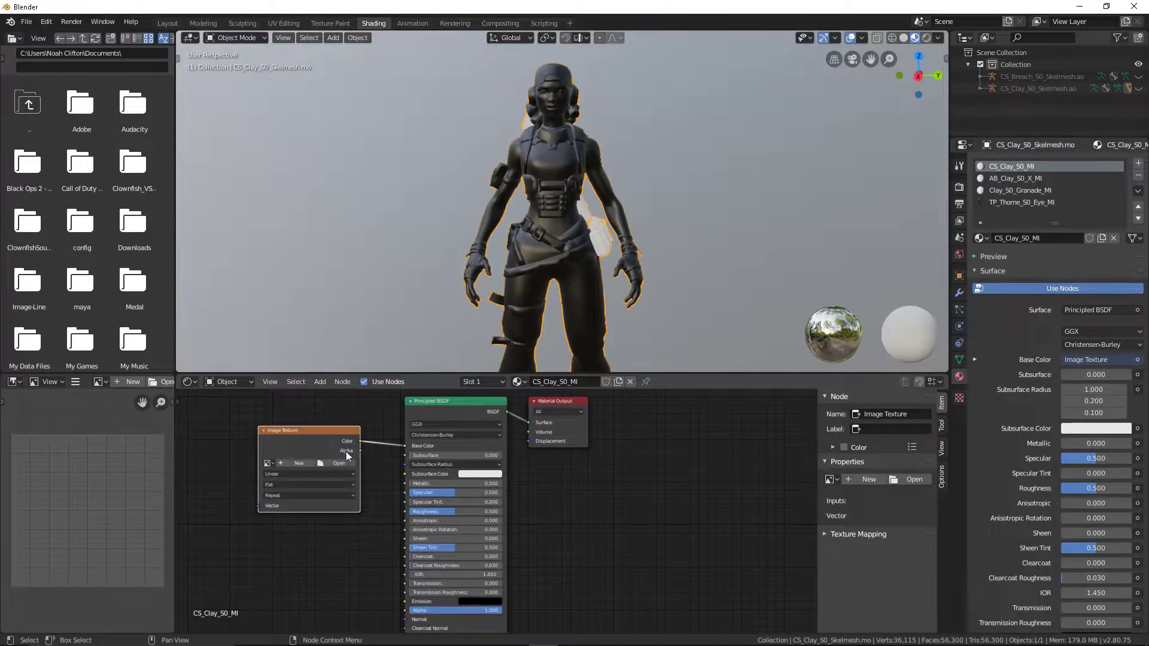
click(339, 463)
Load TP_Clay_S0_DF.tga from Clay\S0\3P\Materials into the texture node
click(27, 246)
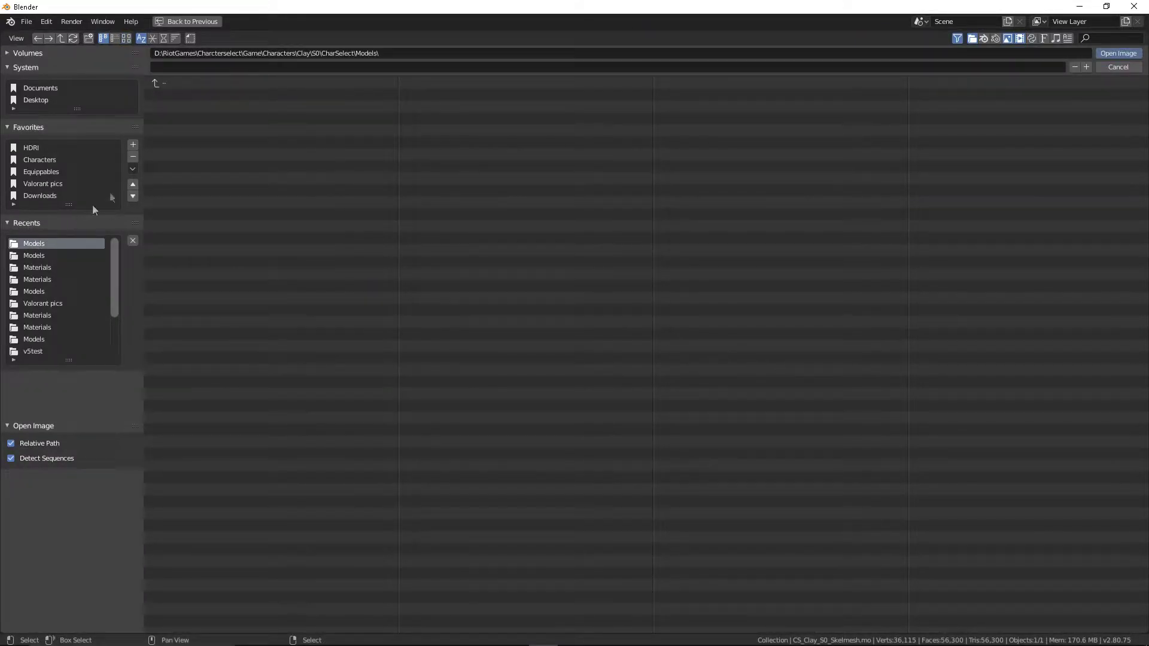
click(193, 81)
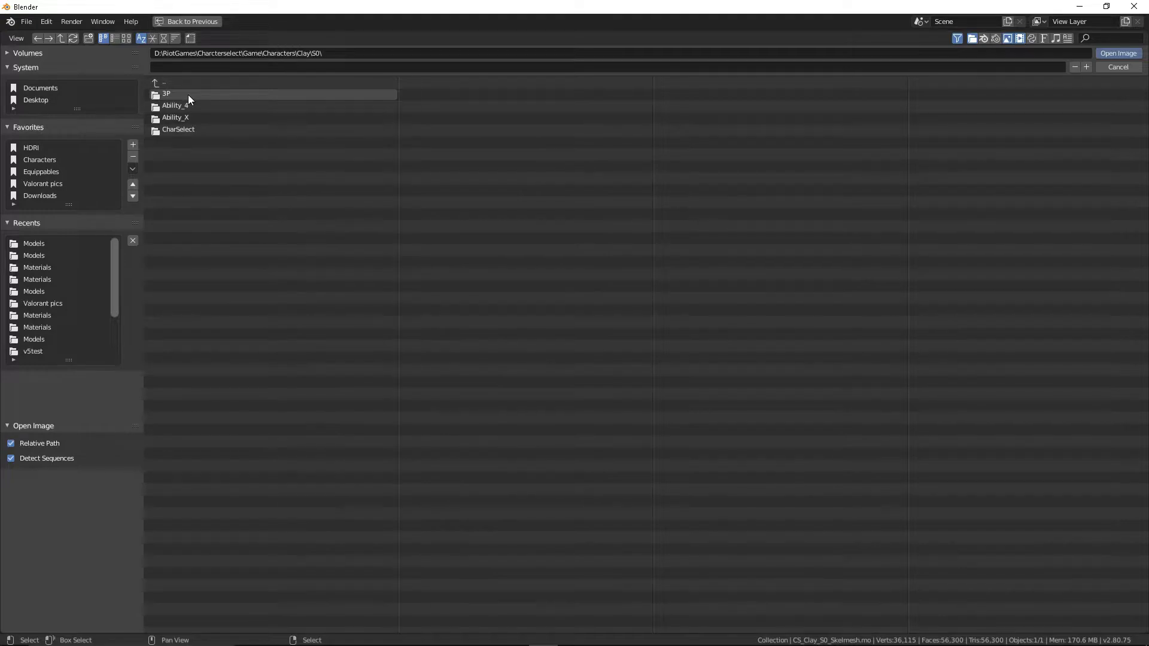
click(187, 95)
click(211, 97)
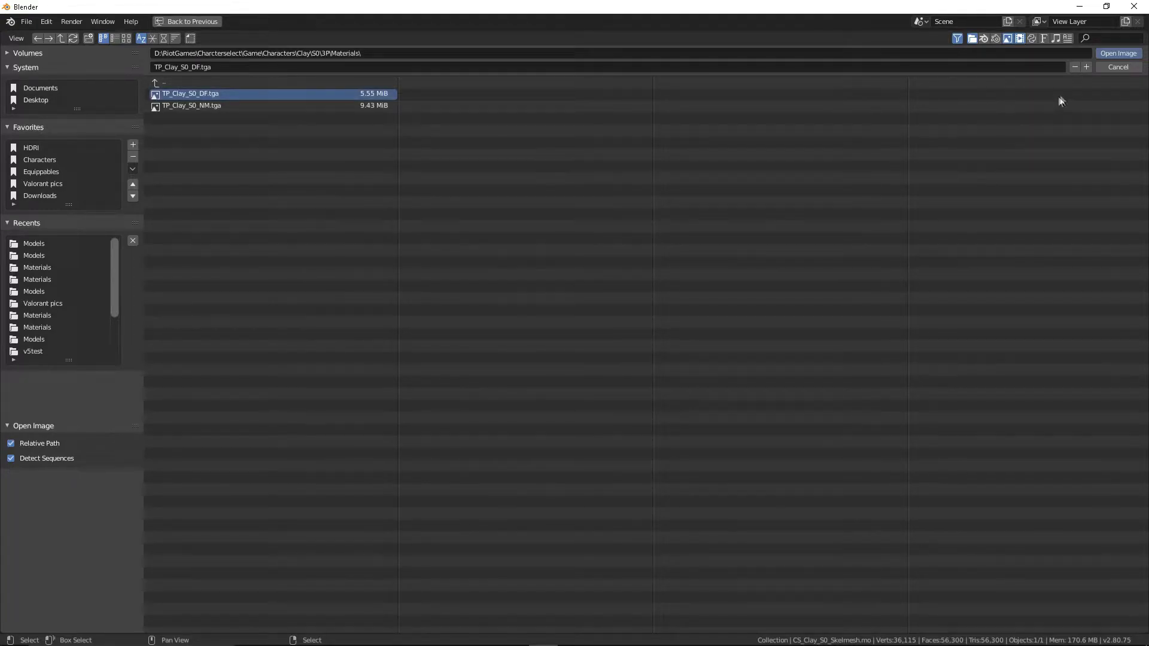
click(1122, 53)
middle_drag(593, 120, 500, 118)
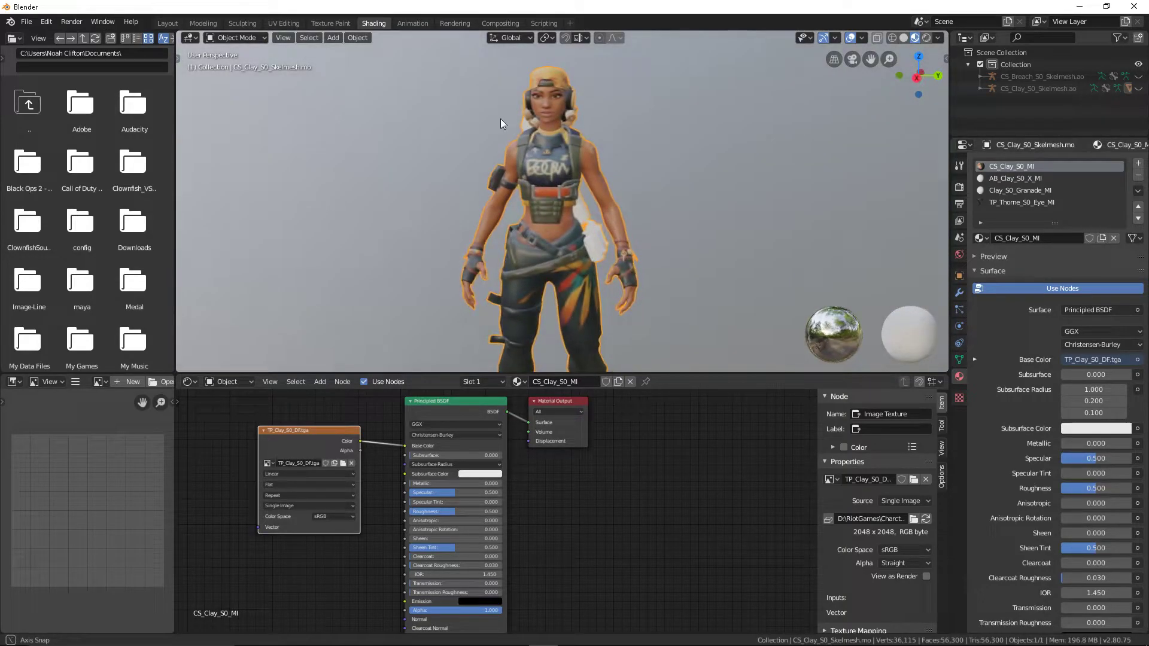
click(1031, 180)
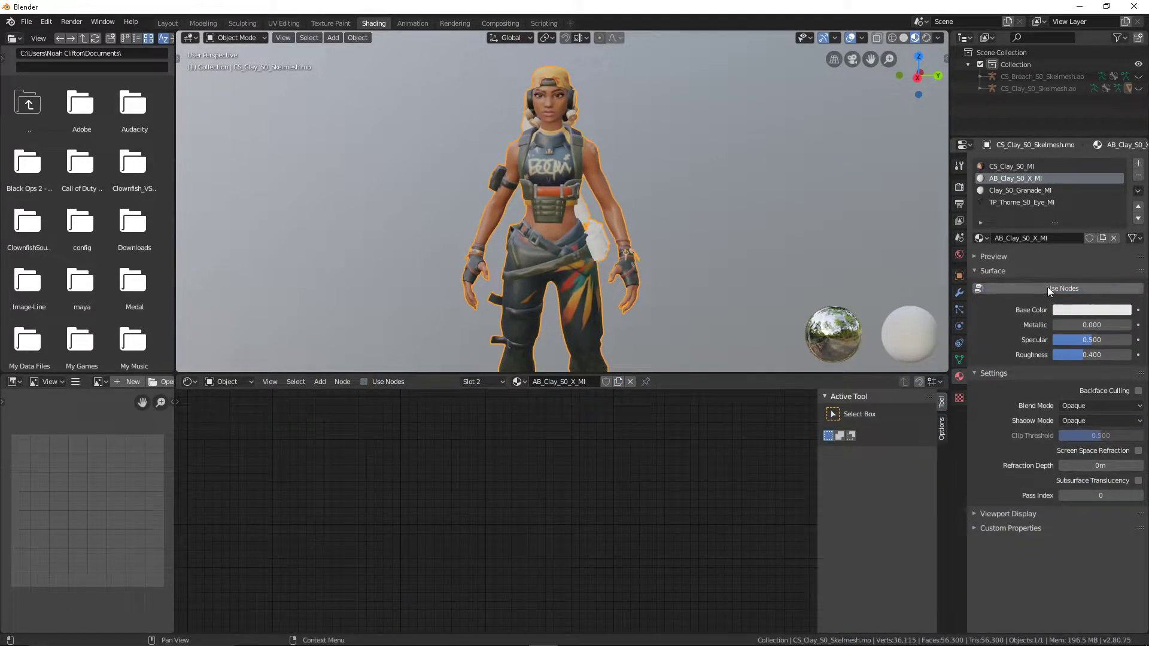
Add an Image Texture node to AB_Clay_S0_X_MI linked to Base Color
mouse_move(359, 347)
middle_down()
mouse_move(360, 259)
mouse_move(428, 205)
mouse_move(613, 153)
mouse_move(619, 221)
middle_up()
click(320, 382)
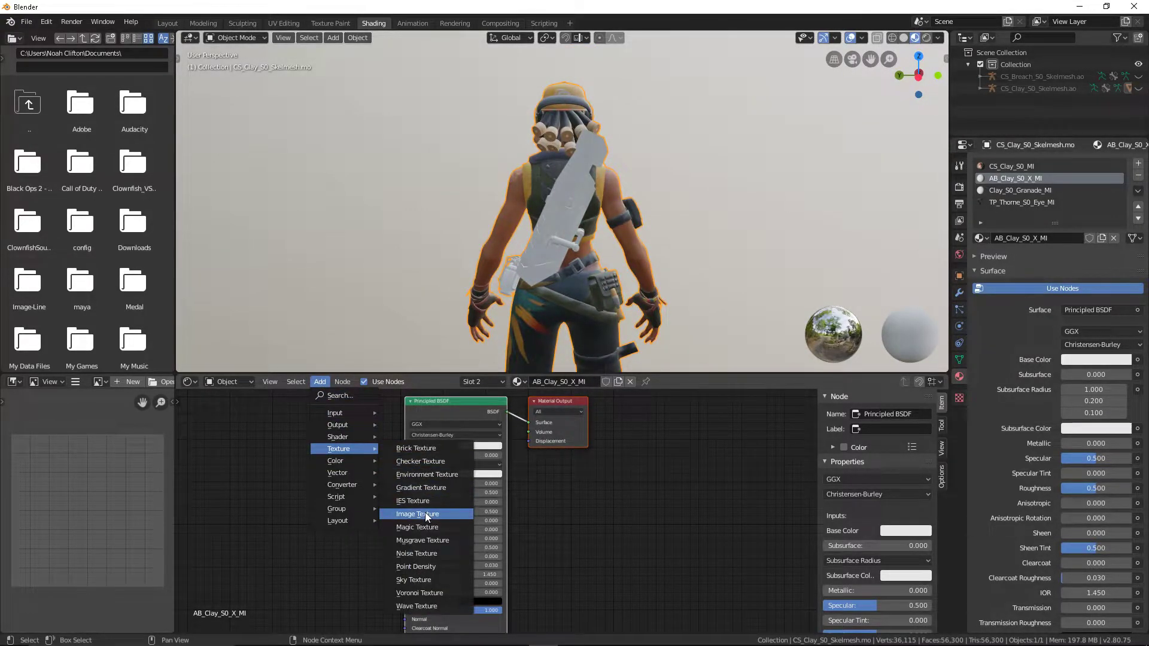
click(417, 514)
click(336, 443)
drag(350, 436, 402, 450)
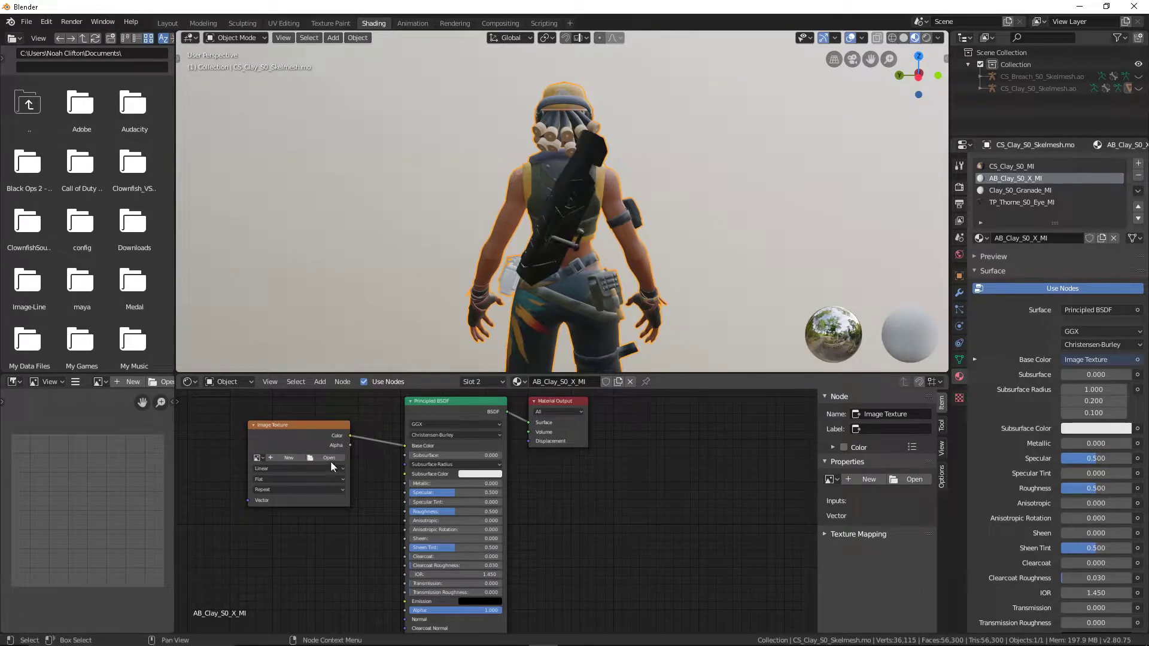
click(329, 458)
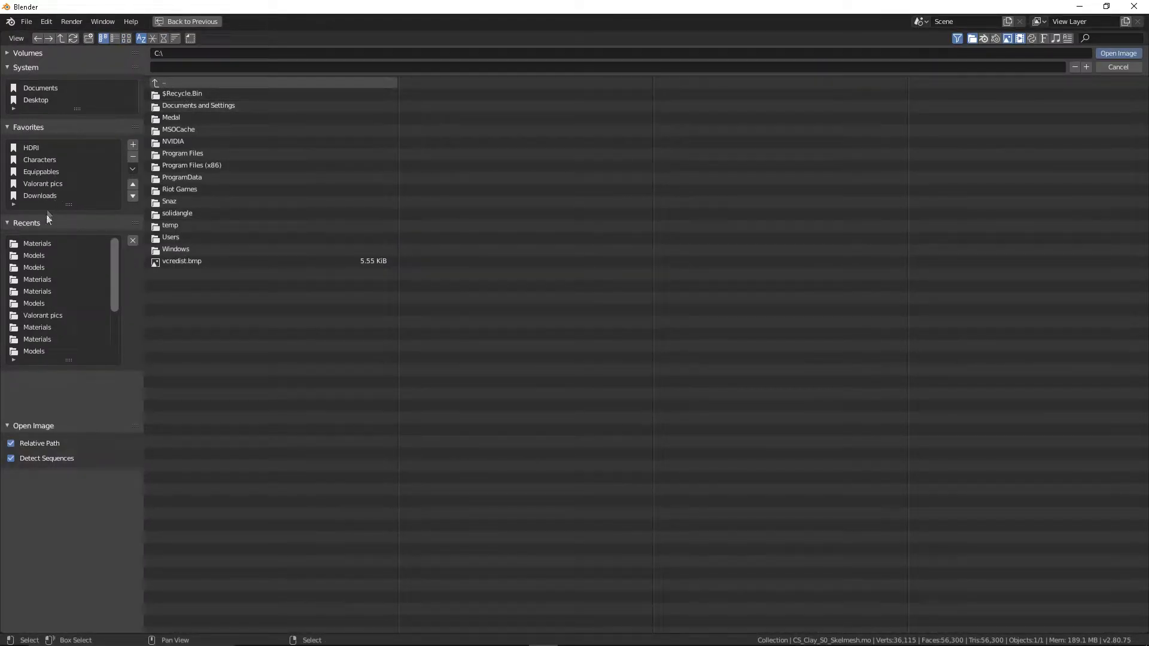
Load RocketLauncher_Clay_MI_DF.tga from Clay\S0\Ability_X\1P\Materials into the node
click(35, 245)
click(221, 85)
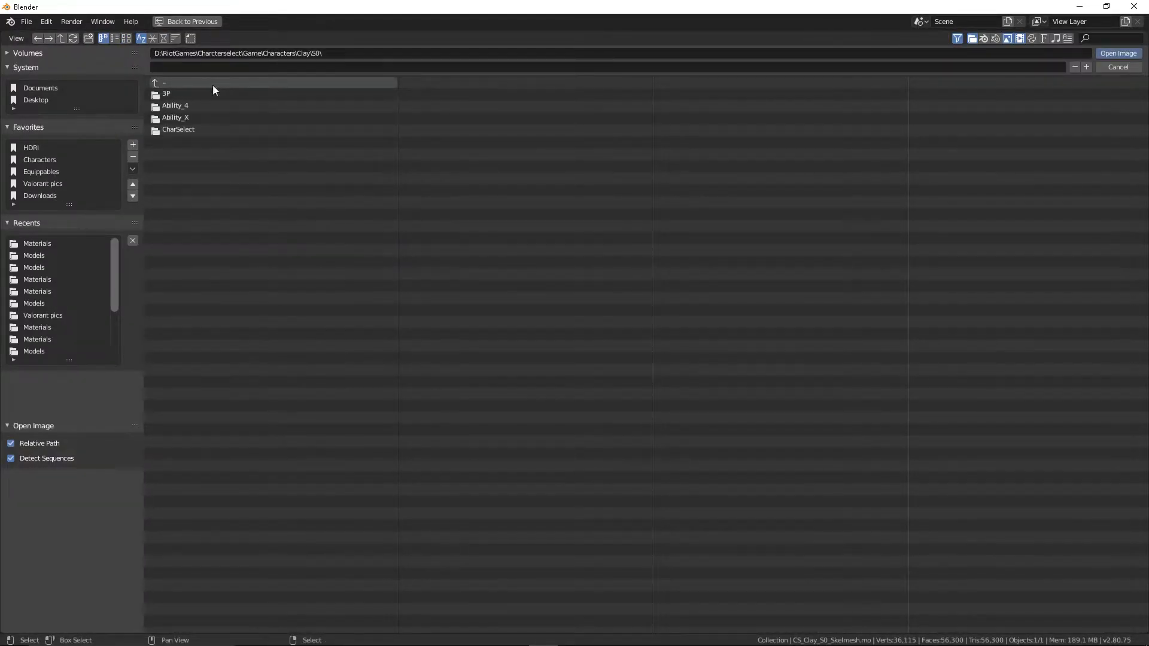
click(185, 106)
click(188, 84)
click(183, 117)
click(202, 95)
click(184, 94)
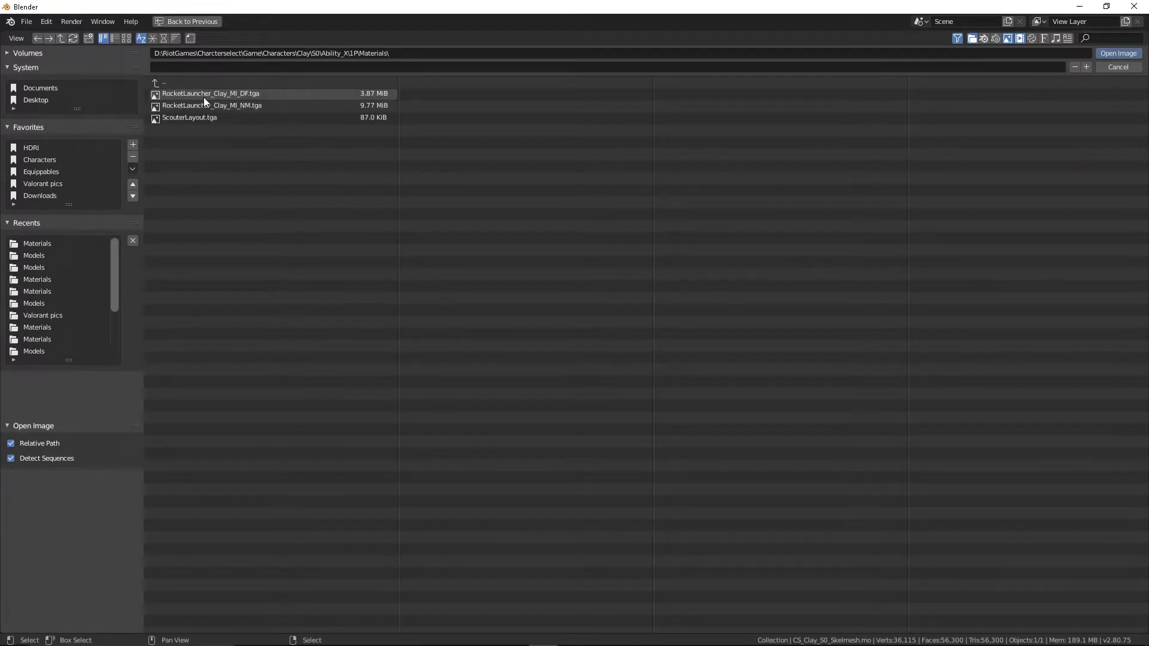
click(206, 93)
click(1114, 53)
mouse_move(708, 72)
middle_down()
mouse_move(636, 102)
mouse_move(680, 123)
mouse_move(551, 105)
mouse_move(593, 109)
middle_up()
click(1029, 192)
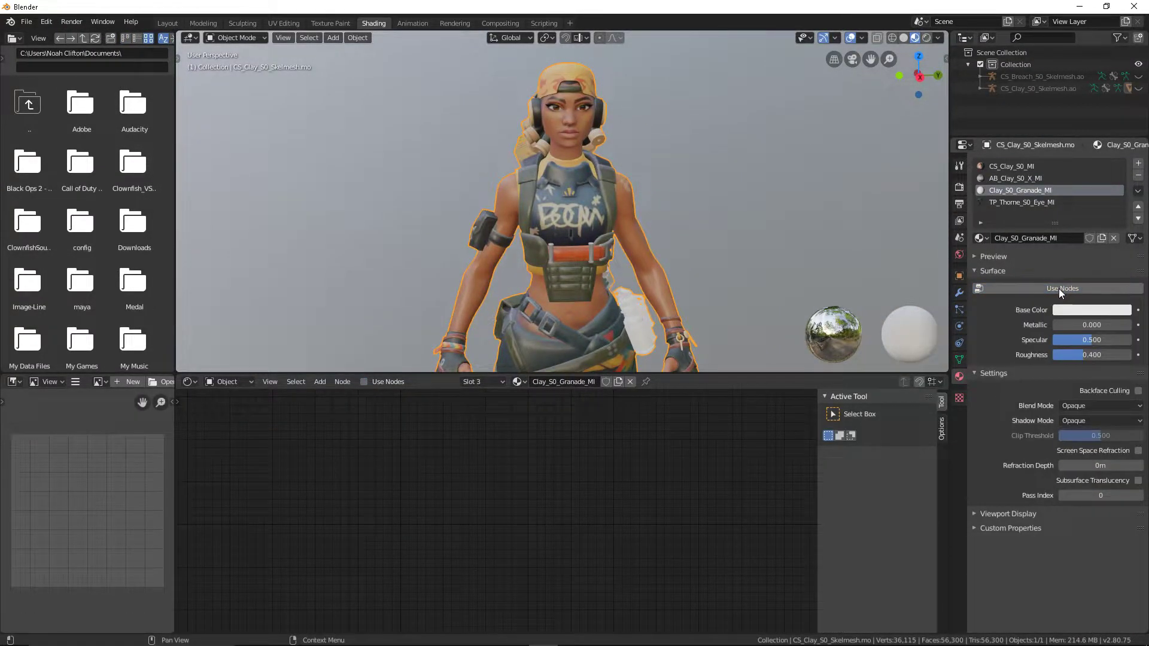
Enable nodes on Clay_S0_Granade_MI and link a new Image Texture node to Base Color
mouse_move(688, 217)
middle_down()
mouse_move(591, 159)
mouse_move(480, 155)
mouse_move(650, 105)
middle_up()
scroll(472, 161, up, 4)
click(1080, 294)
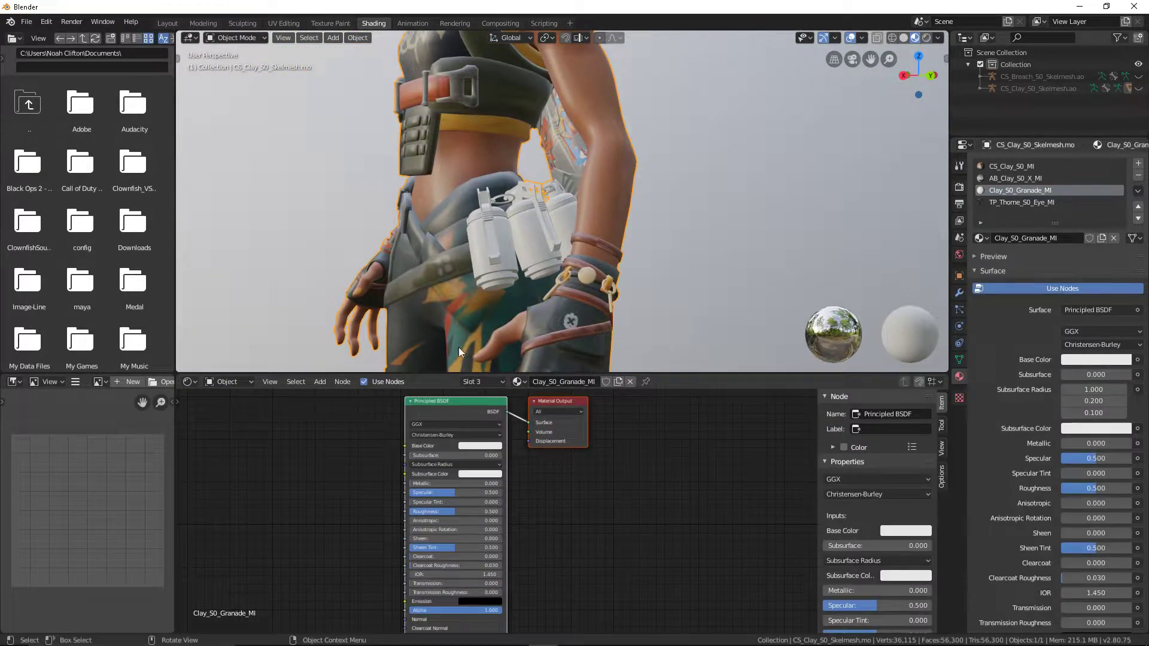
mouse_move(339, 448)
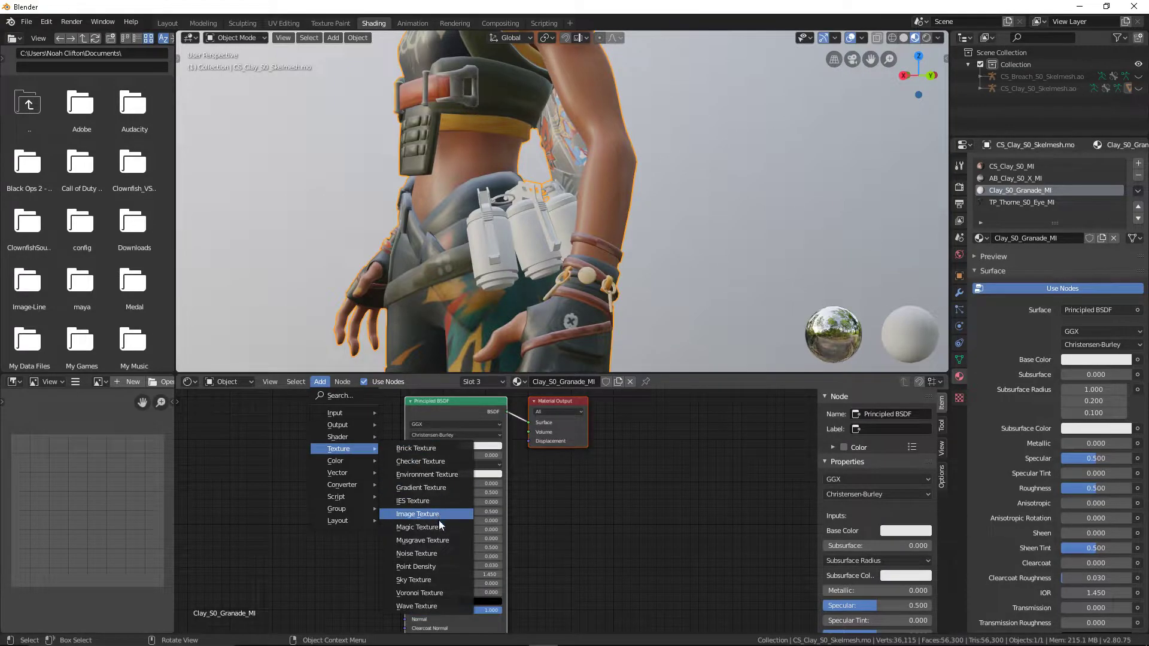
click(440, 521)
drag(353, 424, 405, 446)
click(340, 448)
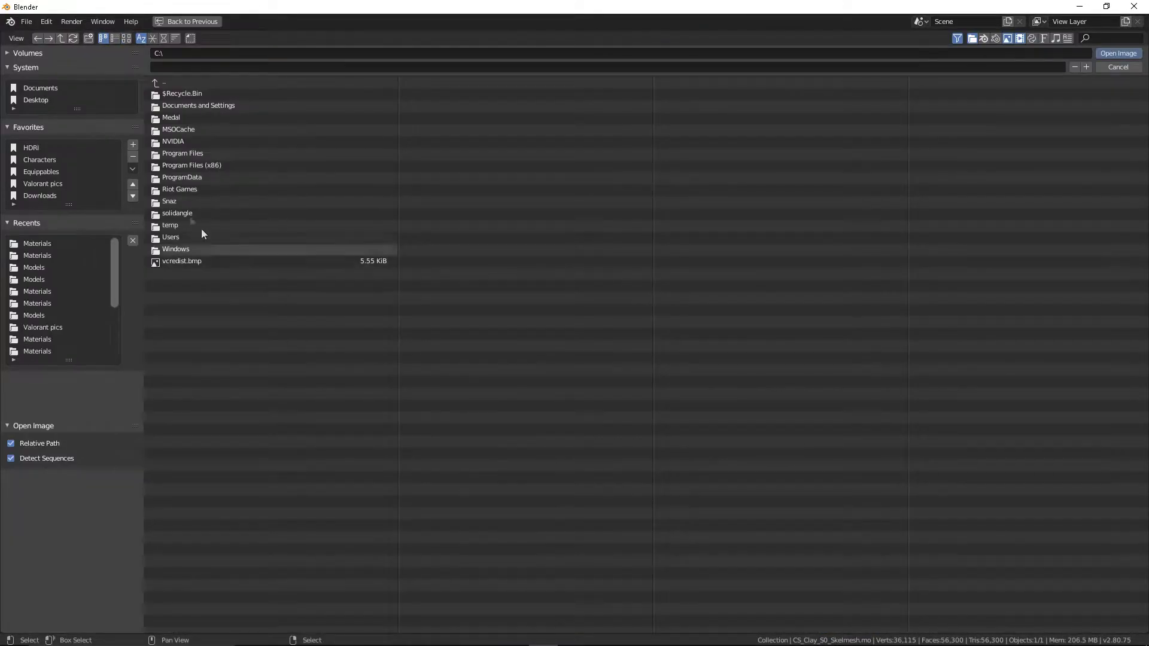
Load Clay_S0_Ability4_DF_01.tga from Clay\S0\Ability_4\1P\Models into the node
click(40, 244)
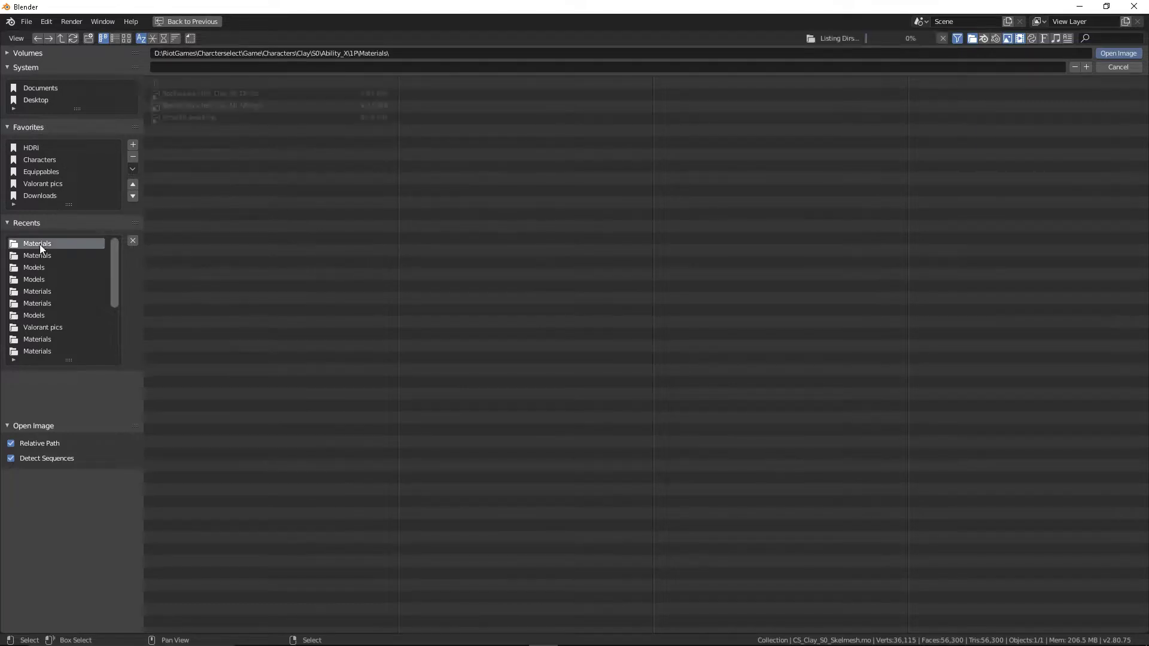
double_click(196, 81)
double_click(196, 81)
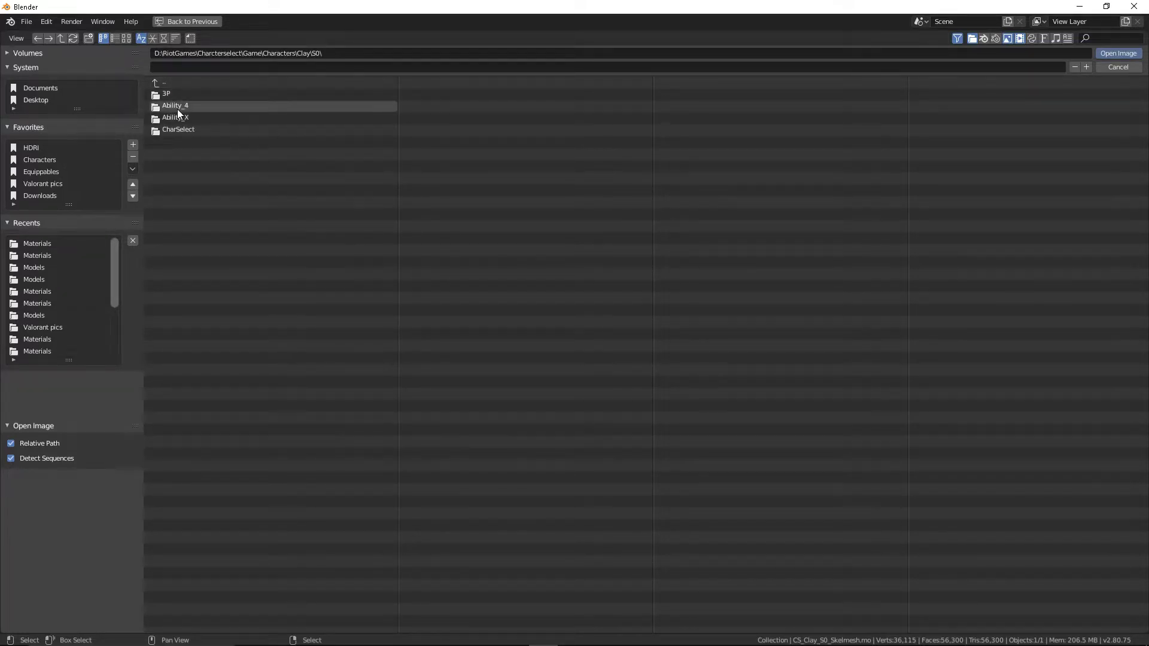
double_click(178, 106)
double_click(193, 95)
click(292, 95)
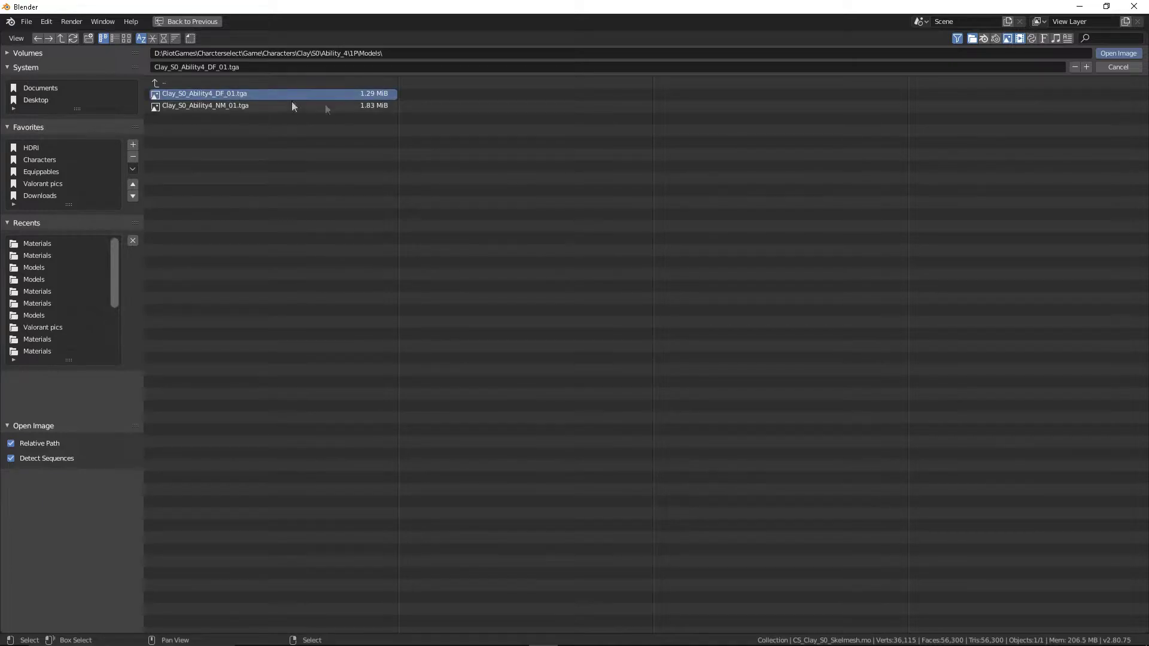
click(1118, 53)
mouse_move(731, 130)
middle_down()
mouse_move(535, 166)
mouse_move(622, 164)
mouse_move(503, 185)
middle_up()
scroll(502, 186, down, 4)
scroll(422, 182, down, 2)
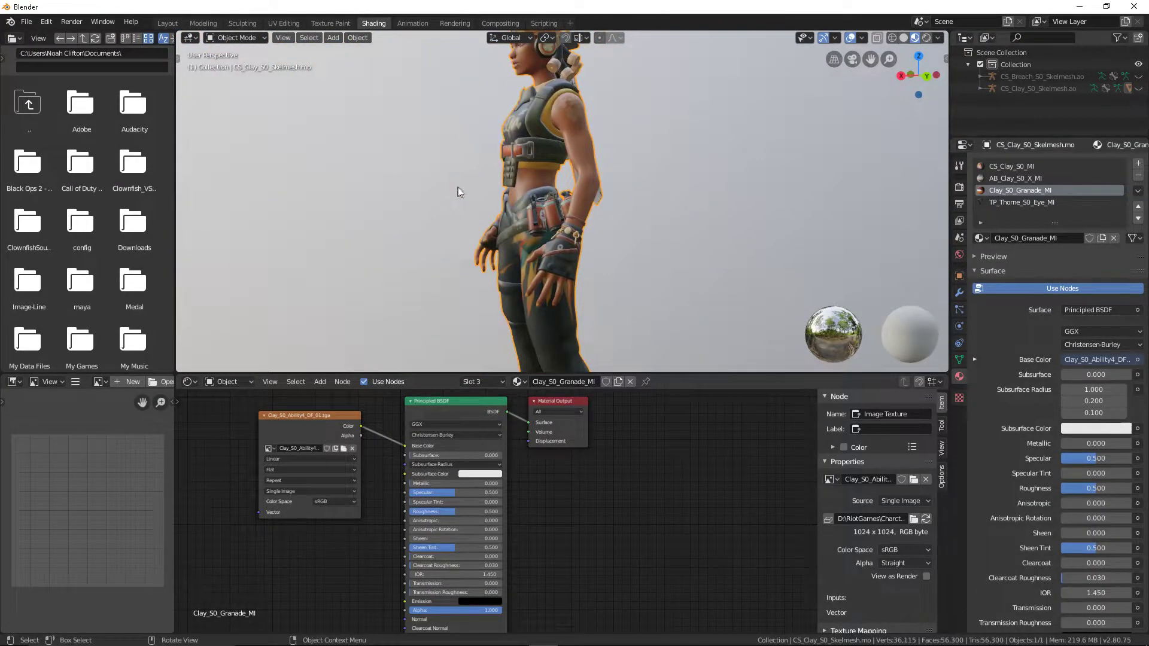
scroll(456, 189, down, 2)
mouse_move(569, 184)
middle_down()
mouse_move(638, 143)
mouse_move(574, 156)
middle_up()
Import CS_Gumshoe_S0_Skelmesh.pskx from Gumshoe\S0\CharSelect\Models
click(168, 24)
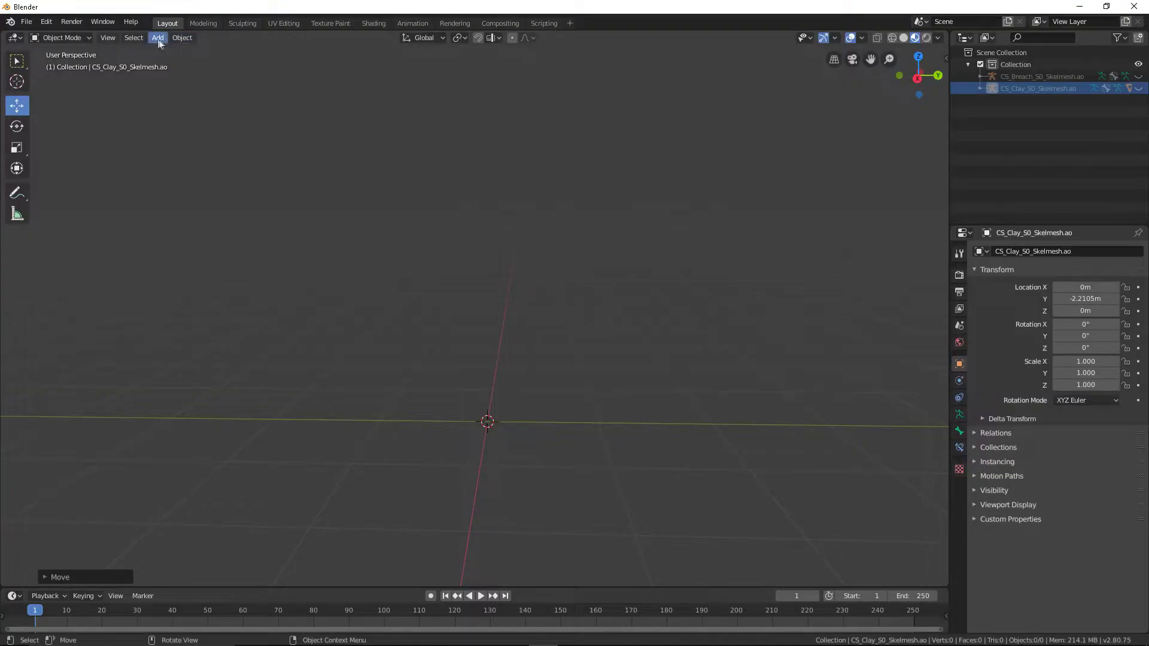
click(30, 22)
mouse_move(45, 184)
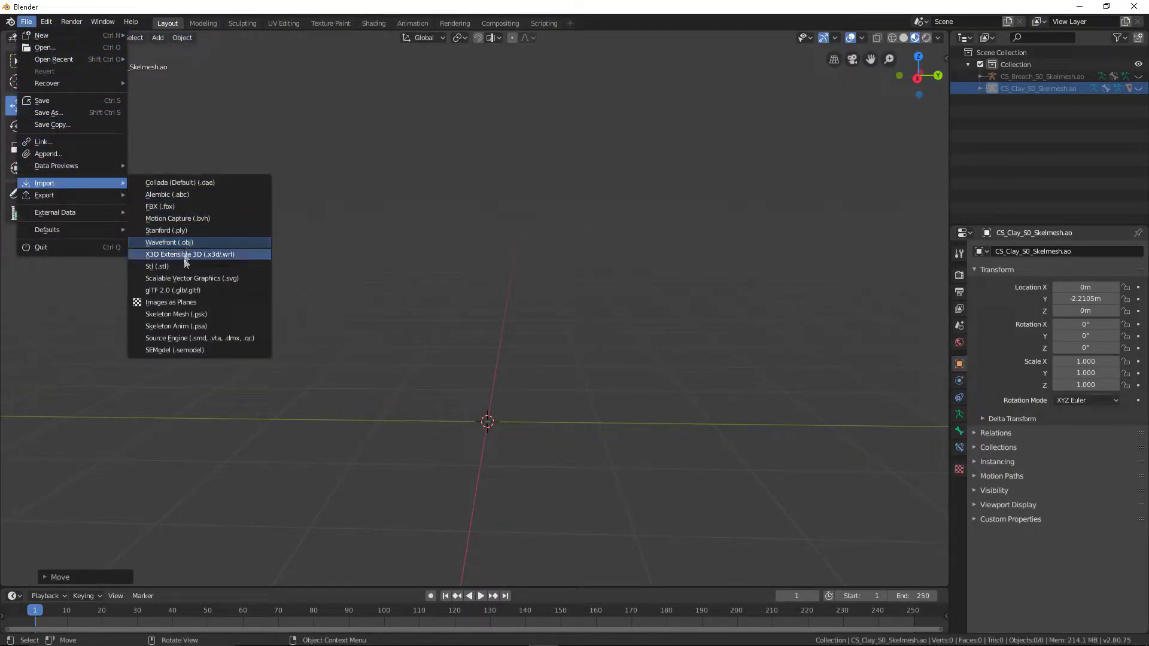
click(183, 316)
click(178, 83)
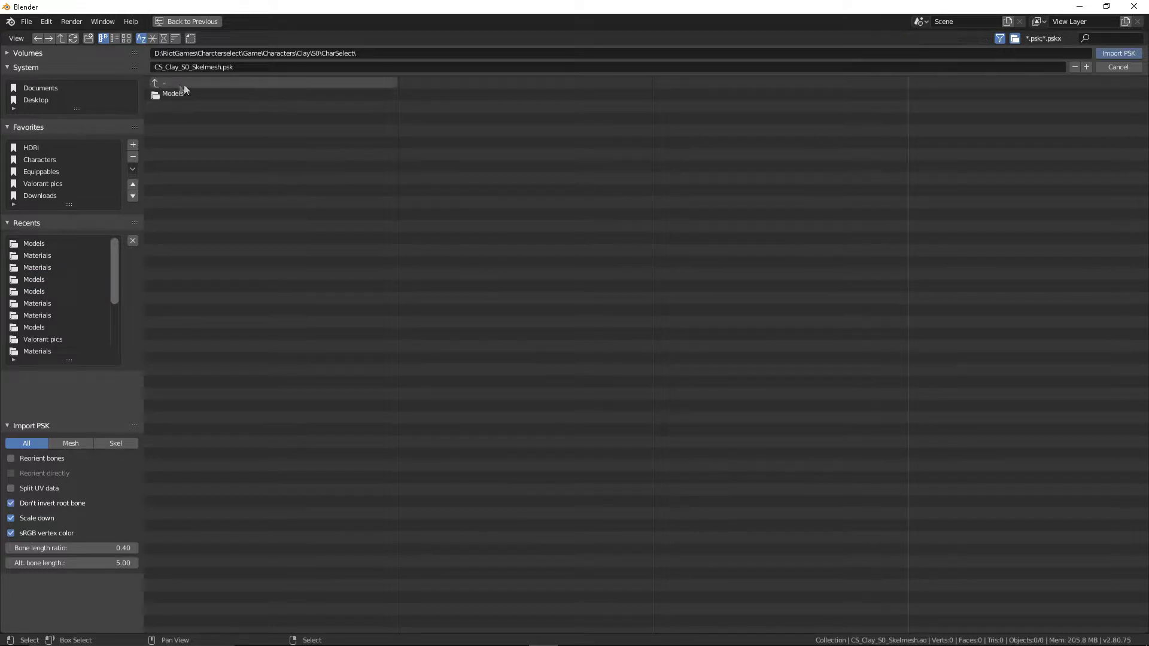
click(198, 85)
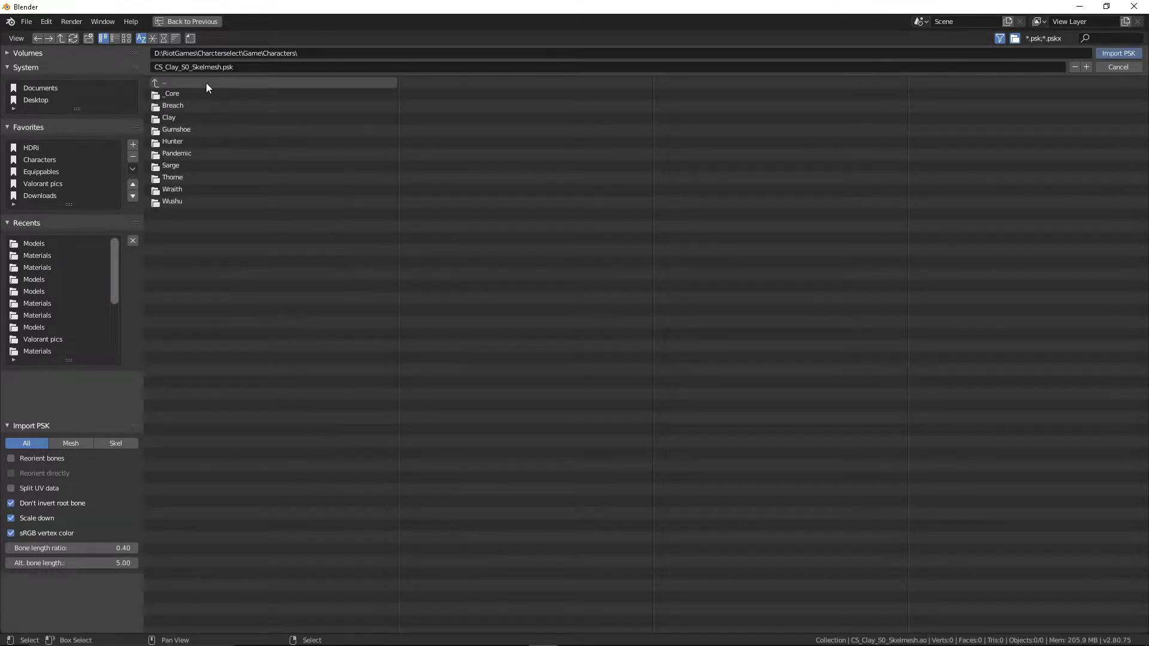
click(178, 129)
click(182, 94)
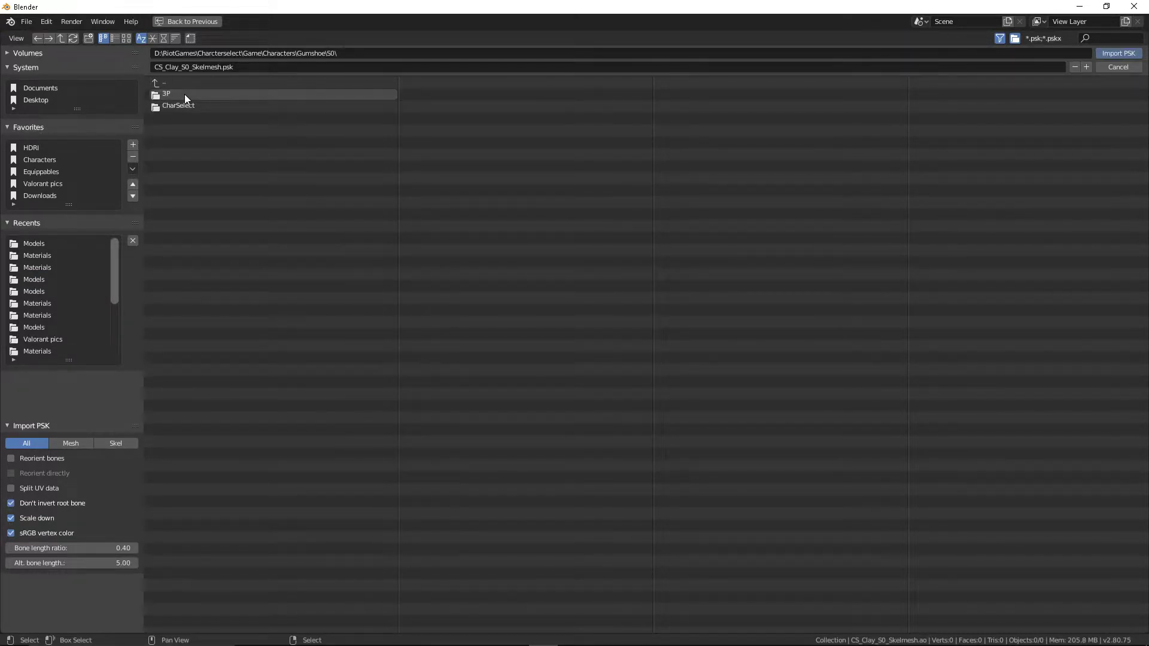
click(186, 95)
click(188, 93)
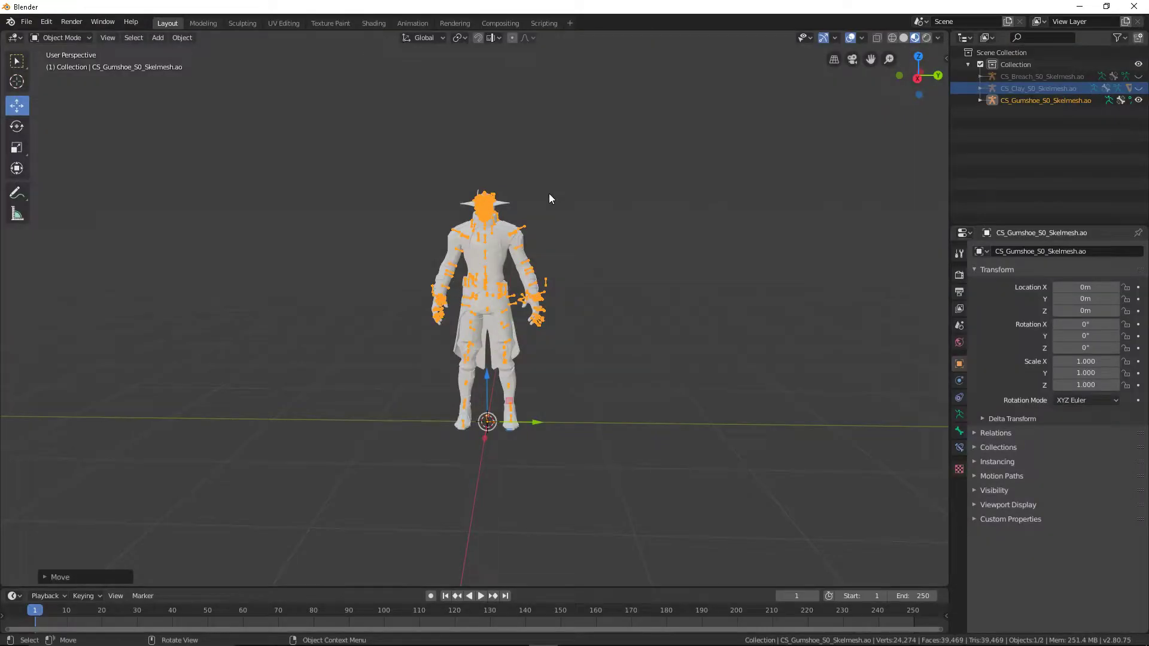
Select the Gumshoe mesh and hide its armature bones
scroll(479, 239, up, 5)
scroll(486, 218, down, 3)
right_click(507, 207)
click(500, 209)
click(1138, 100)
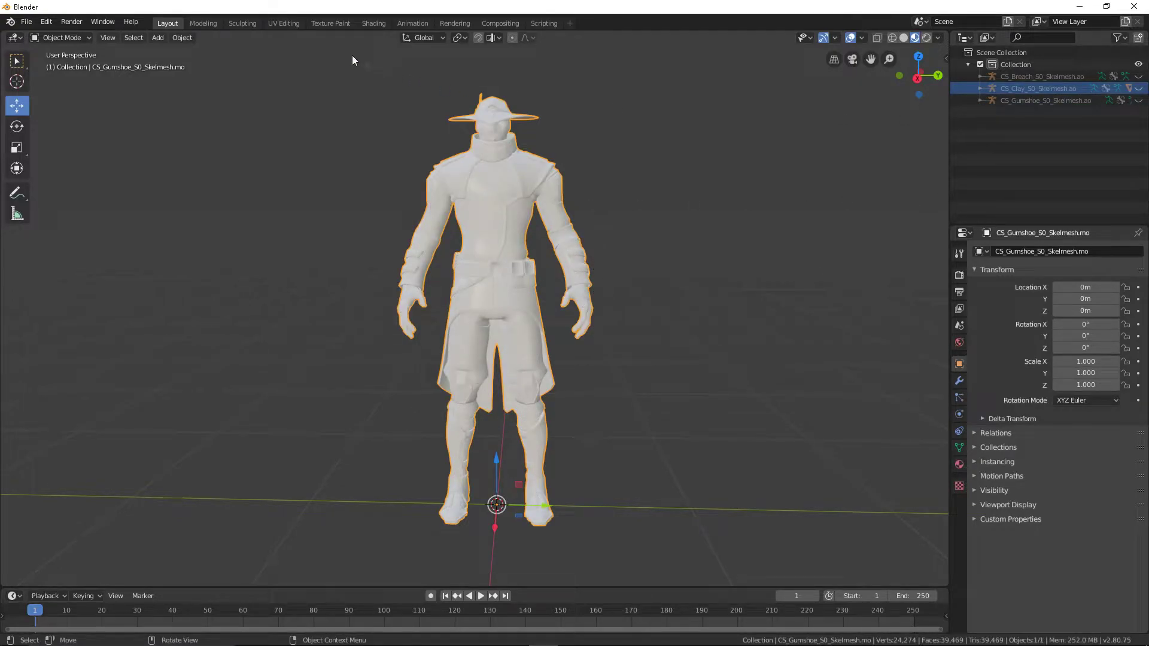
Enable nodes on CS_Gumshoe_S0_MI and link a new Image Texture node to Base Color
click(372, 22)
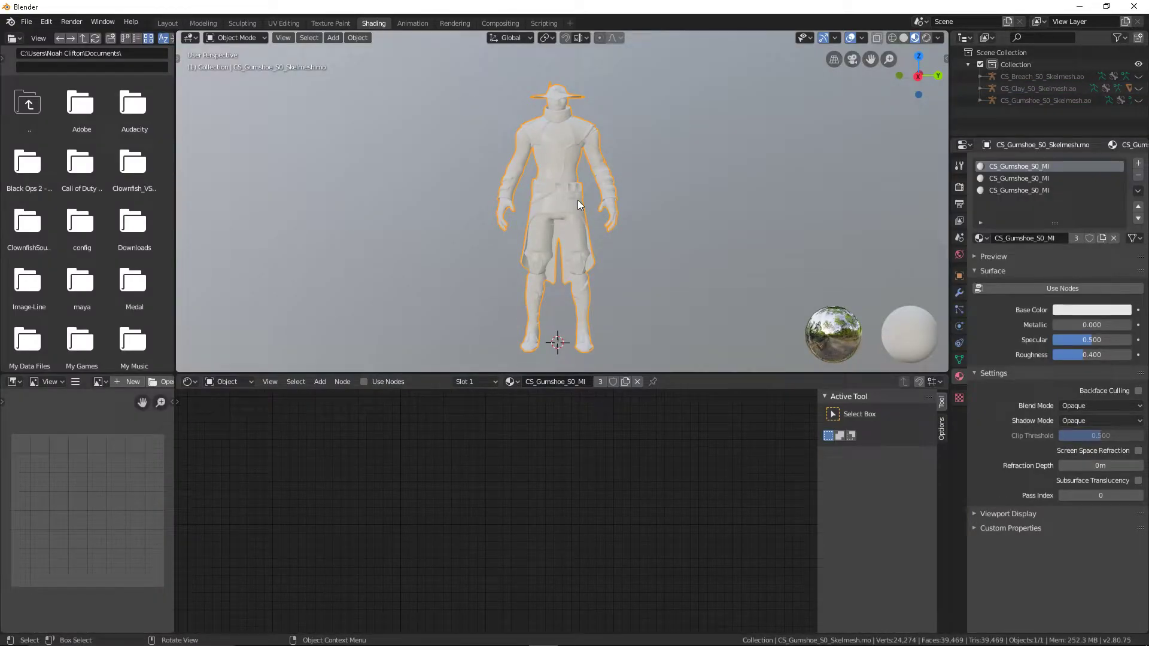
click(1049, 288)
click(320, 382)
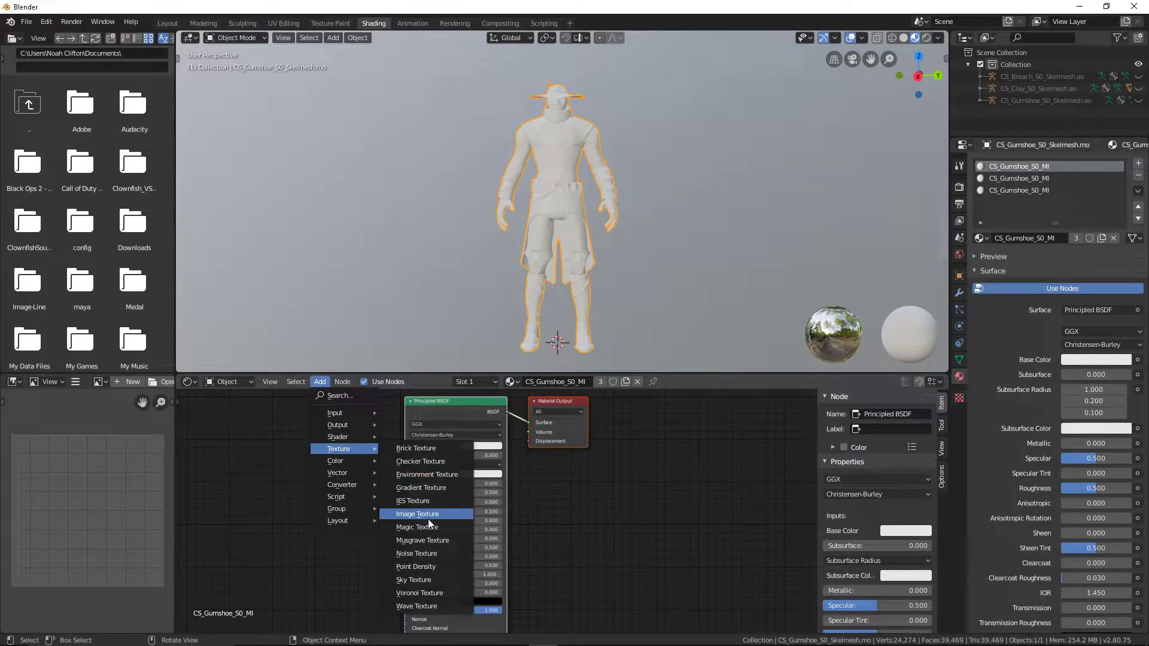
click(428, 516)
click(320, 443)
drag(344, 437, 405, 446)
click(332, 462)
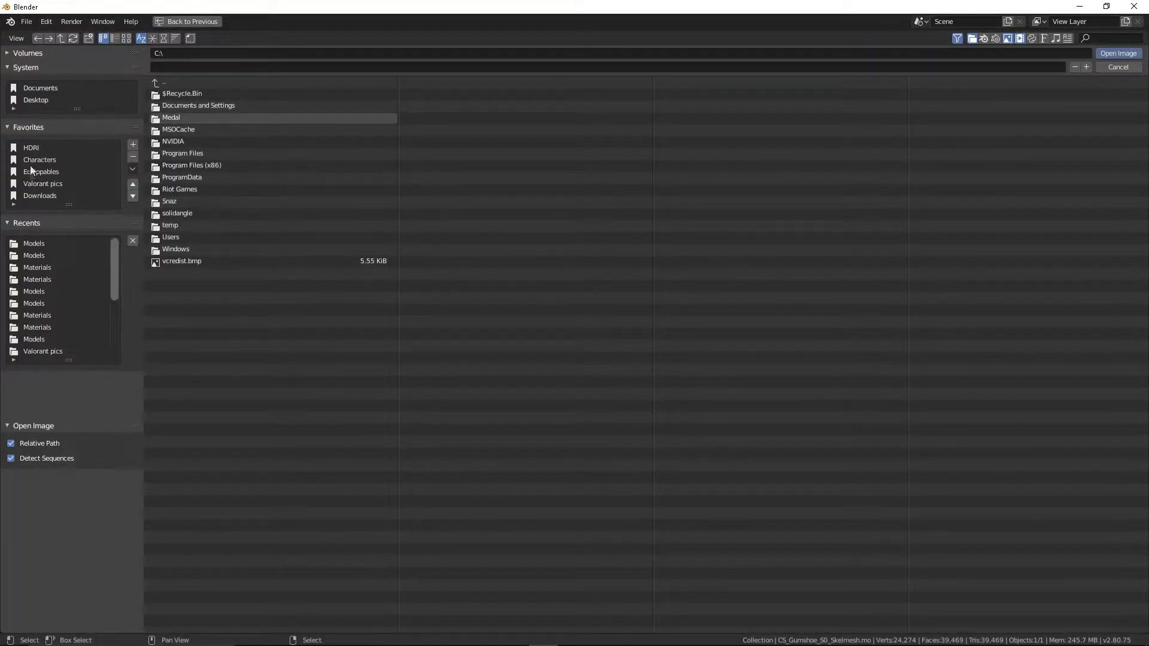
Load TP_Gumshoe_S0_DF.tga from Gumshoe\S0\3P\Materials into the texture node
click(41, 239)
click(175, 85)
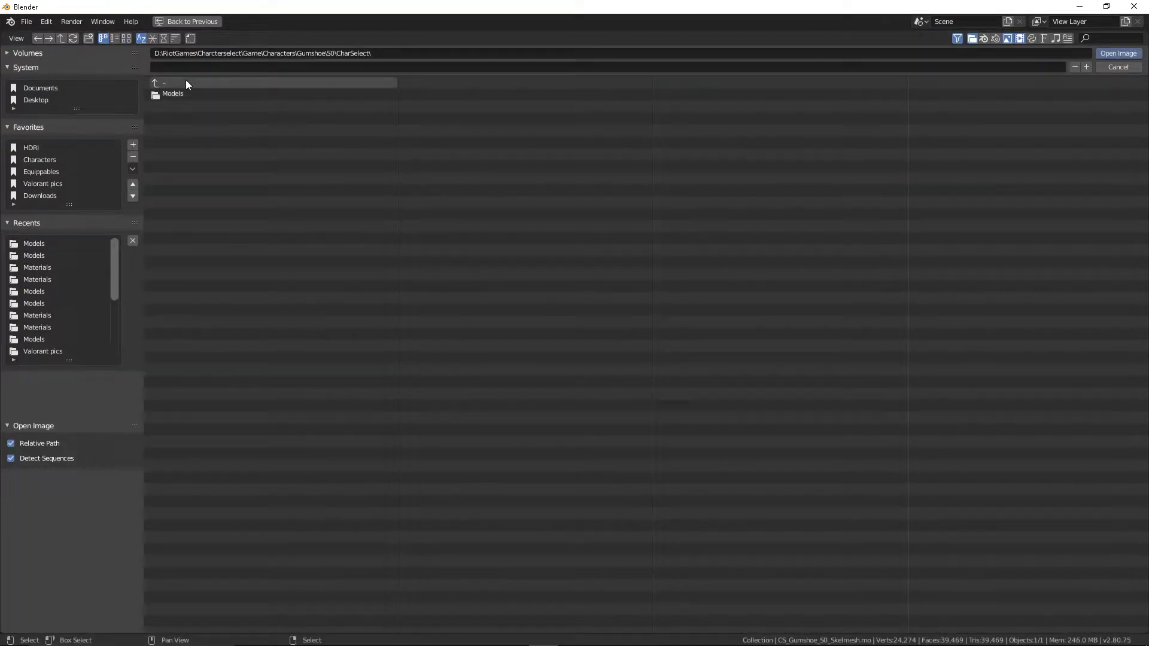
click(207, 85)
click(207, 82)
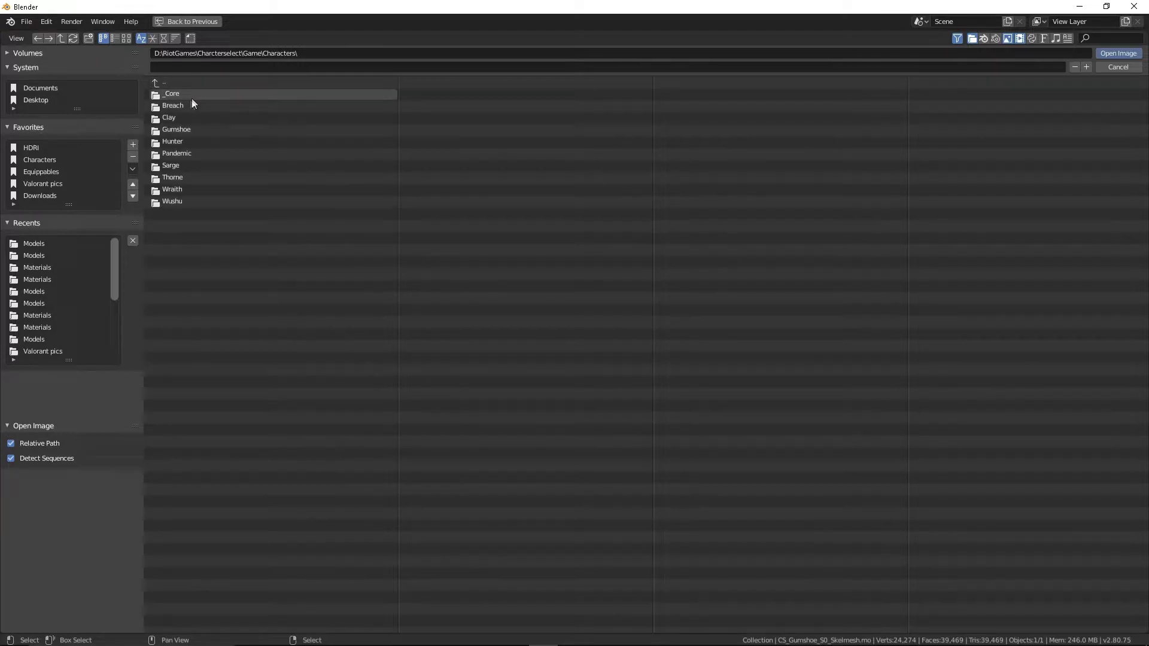
click(178, 131)
click(185, 95)
click(193, 94)
click(225, 96)
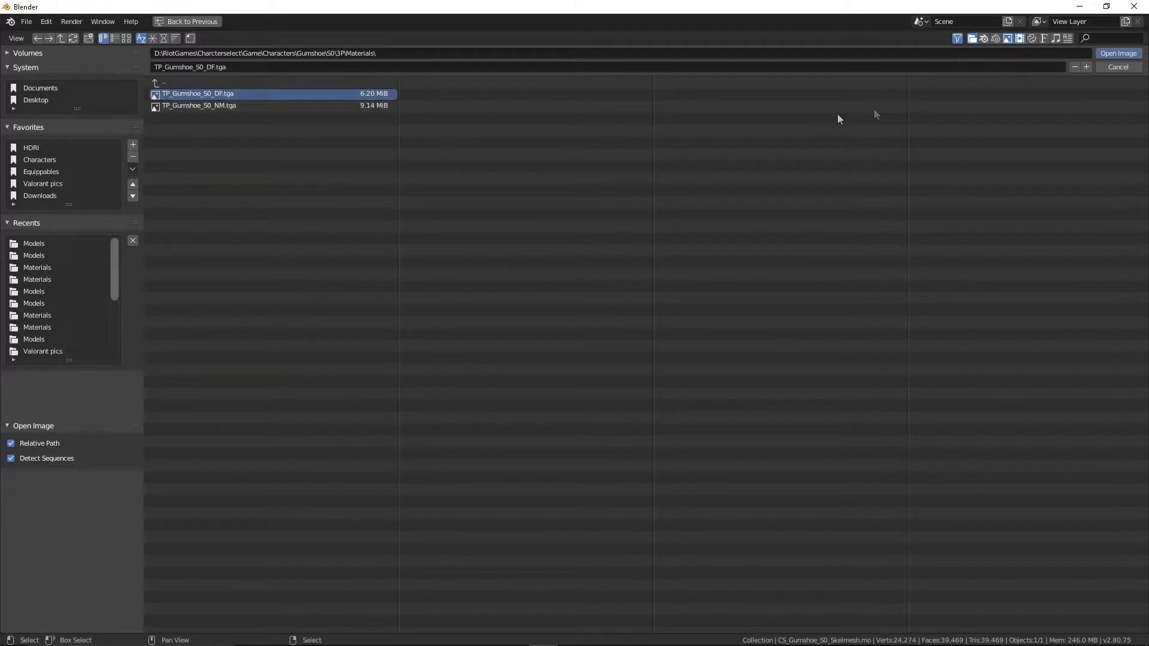
click(1115, 55)
mouse_move(624, 95)
middle_down()
mouse_move(422, 101)
mouse_move(509, 114)
mouse_move(481, 127)
middle_up()
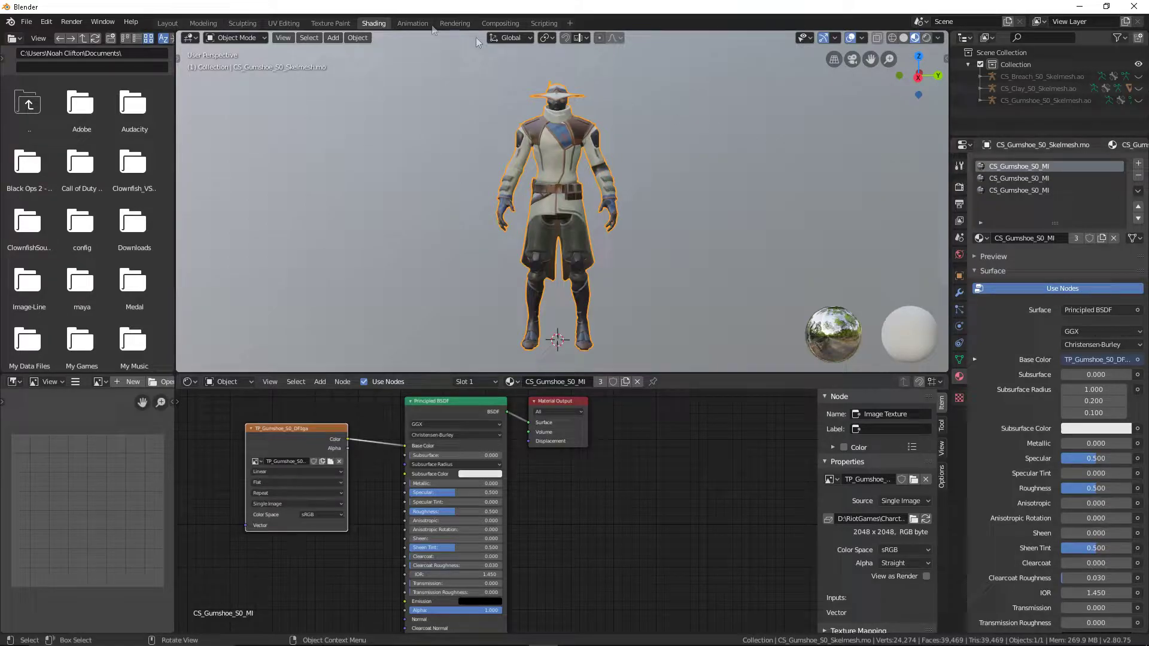
click(168, 23)
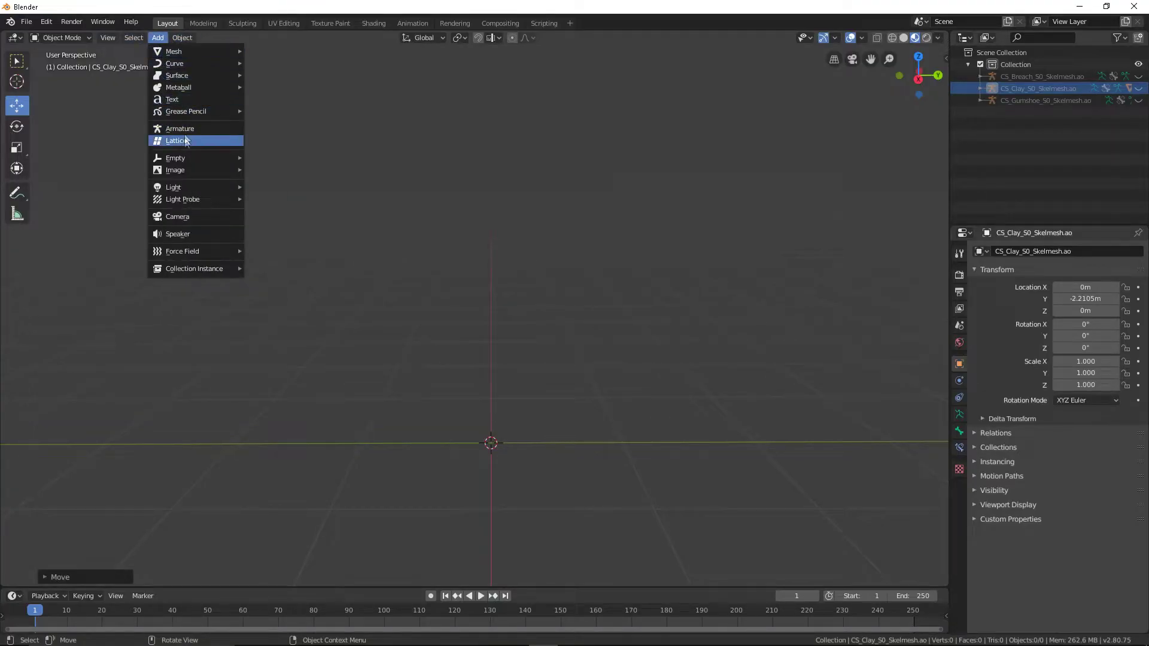
Import CS_Hunter_S0_Skelmesh.psk from Hunter\S0\CharSelect\Models
click(26, 21)
mouse_move(45, 183)
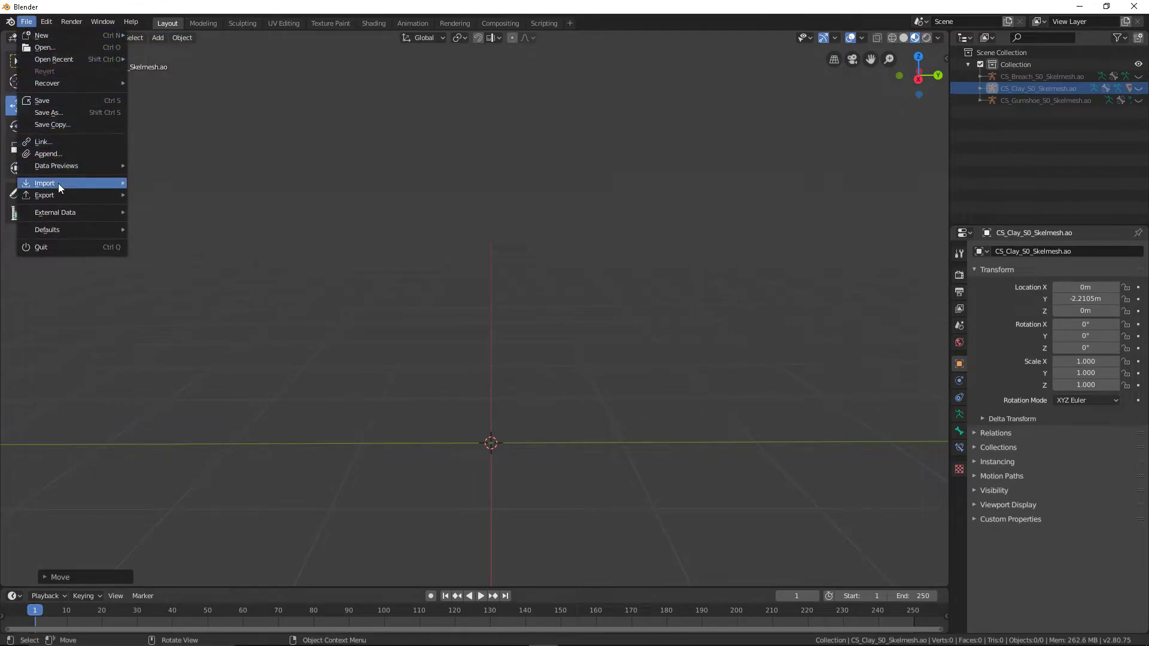
click(179, 314)
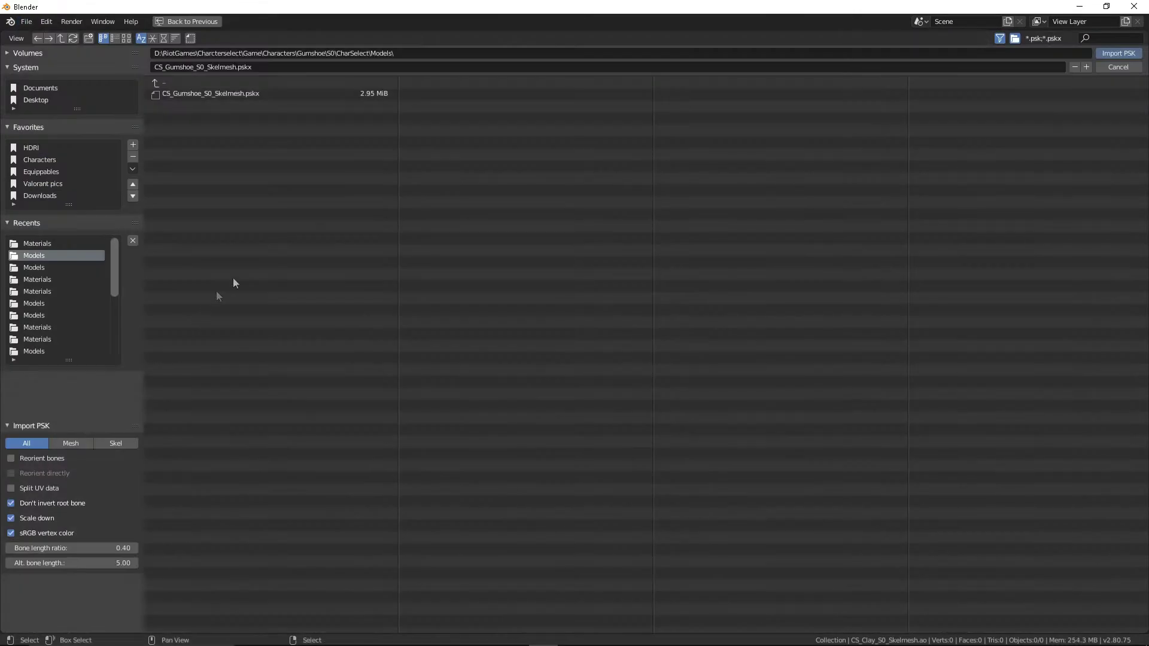
click(183, 85)
click(163, 85)
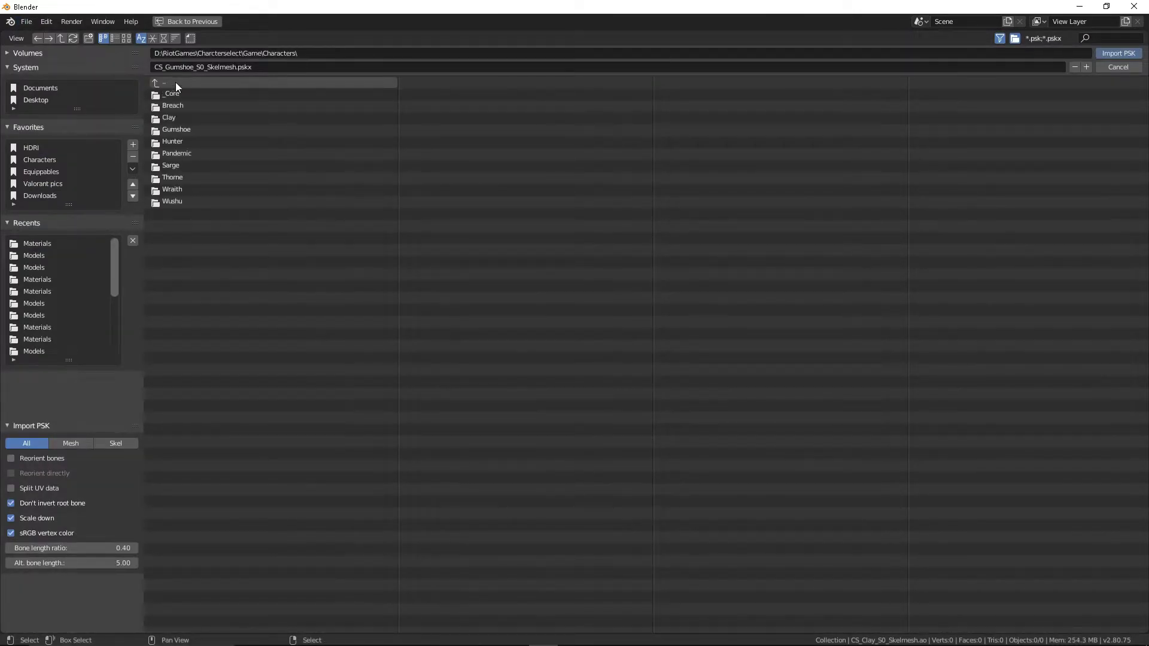
click(191, 141)
click(184, 96)
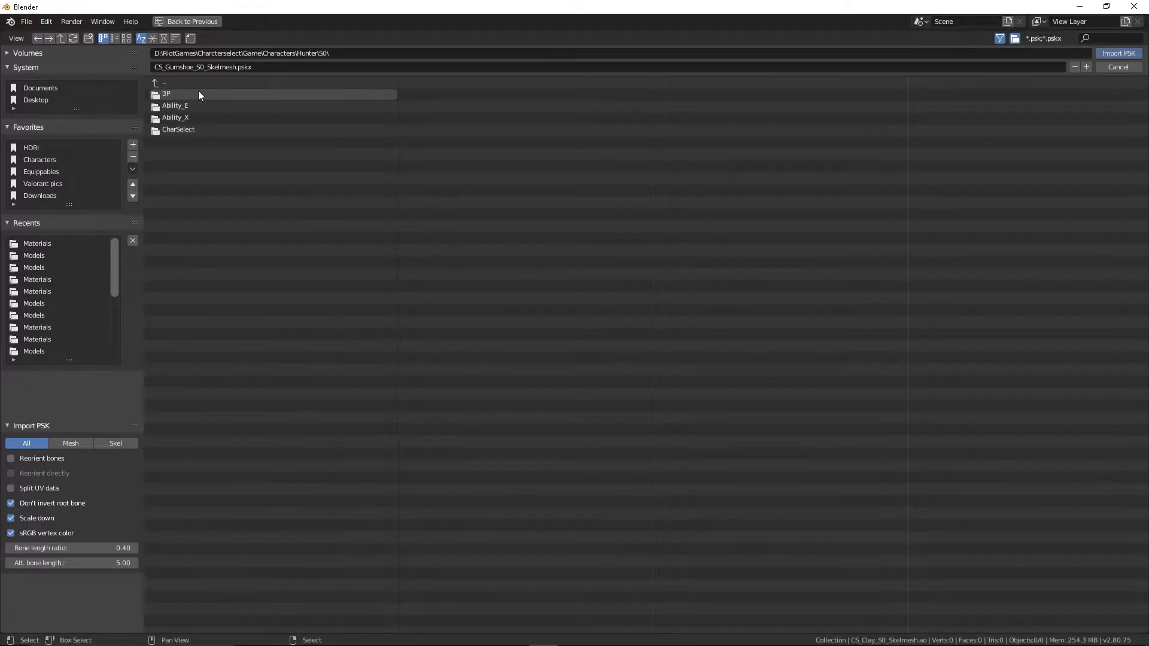
click(178, 129)
click(195, 94)
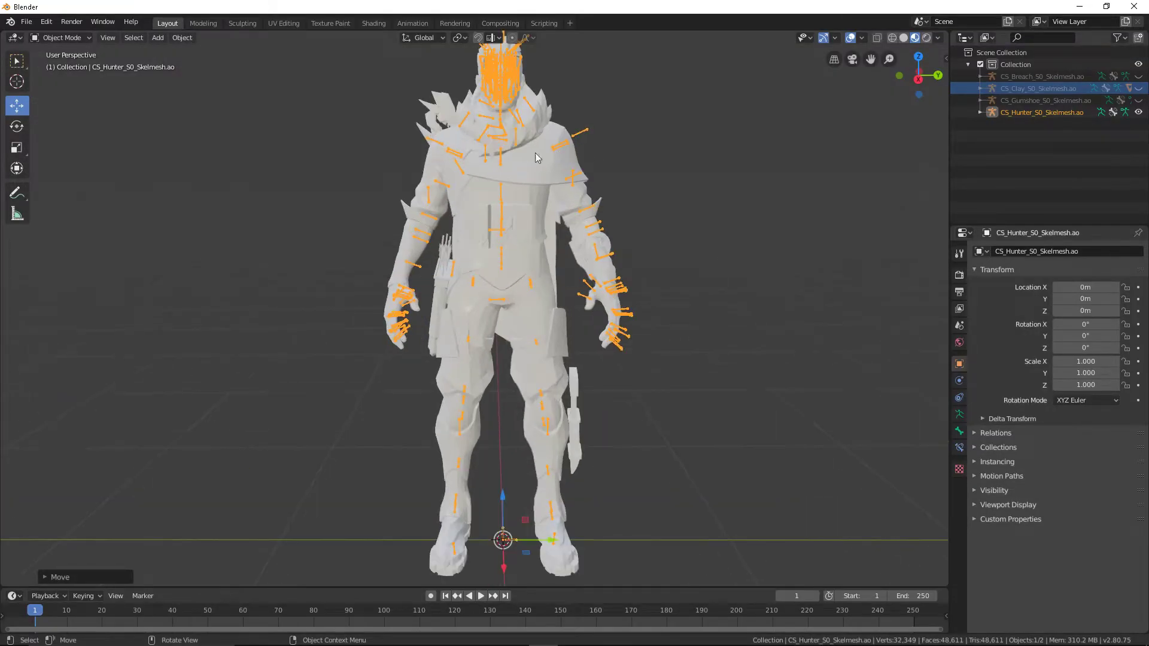
Smooth-shade the Hunter model and hide its armature bones
right_click(532, 155)
click(515, 157)
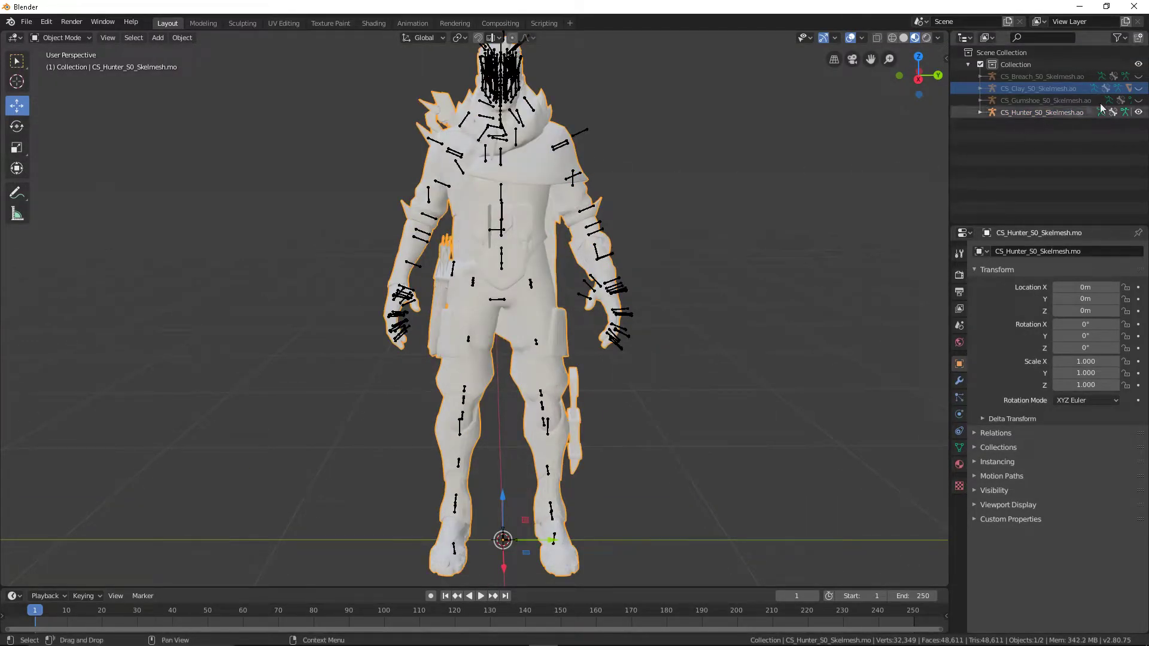
click(1139, 113)
middle_drag(687, 99, 635, 95)
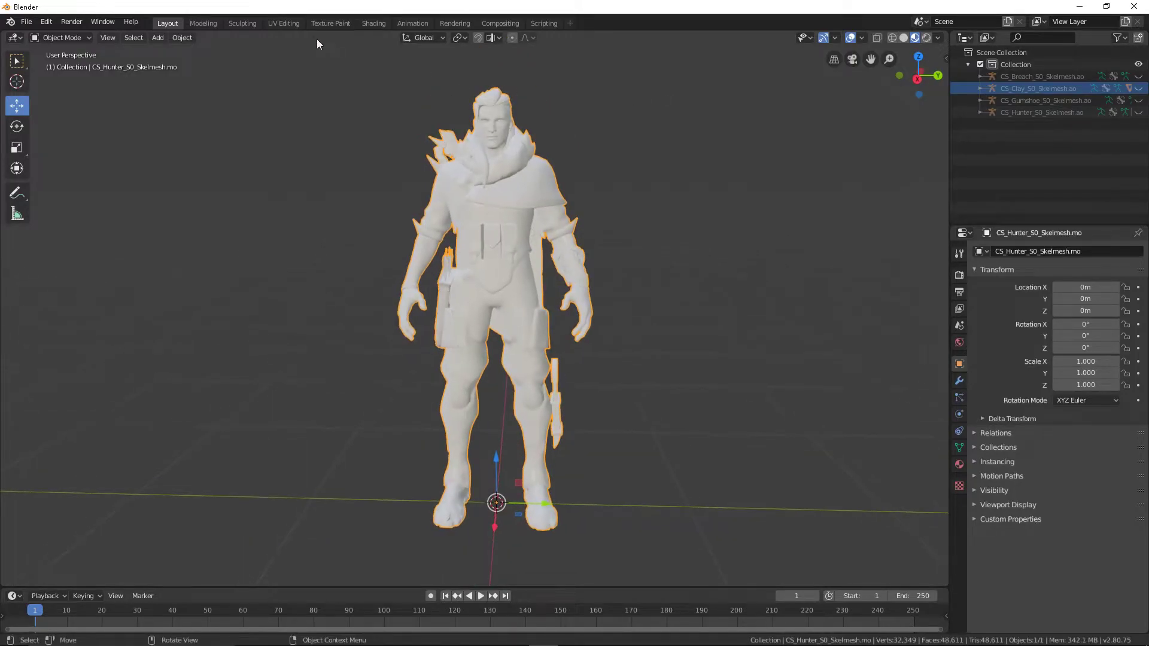
Enable shader nodes on the Hunter_Bow_S0_MI material in the Shading workspace
click(374, 24)
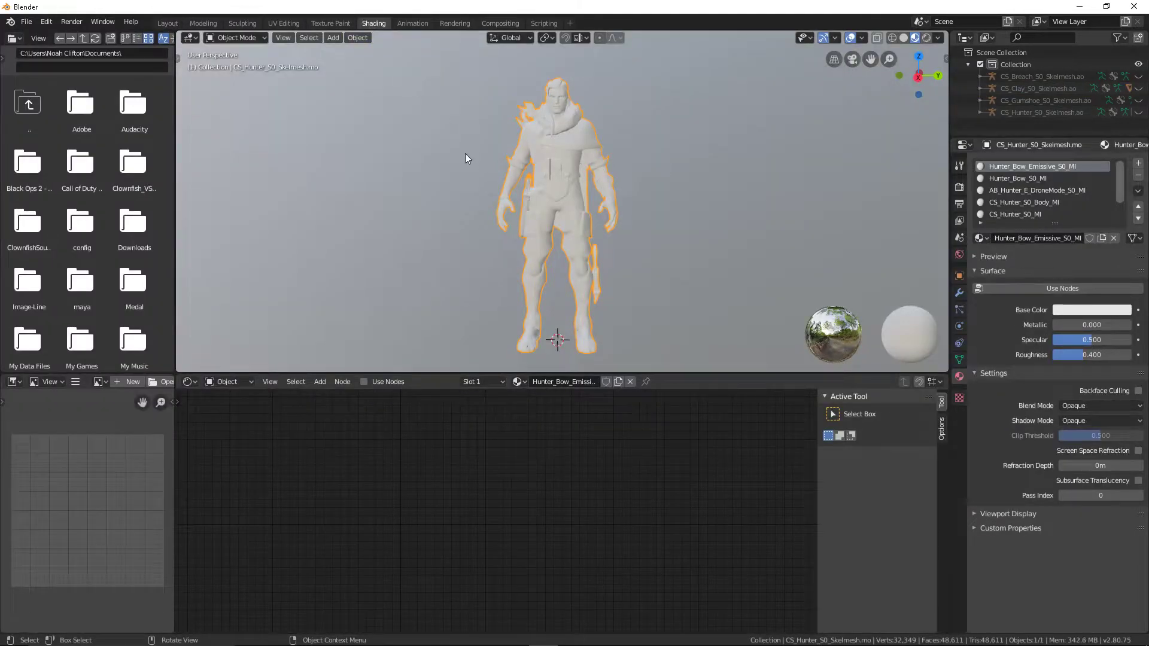
click(1072, 289)
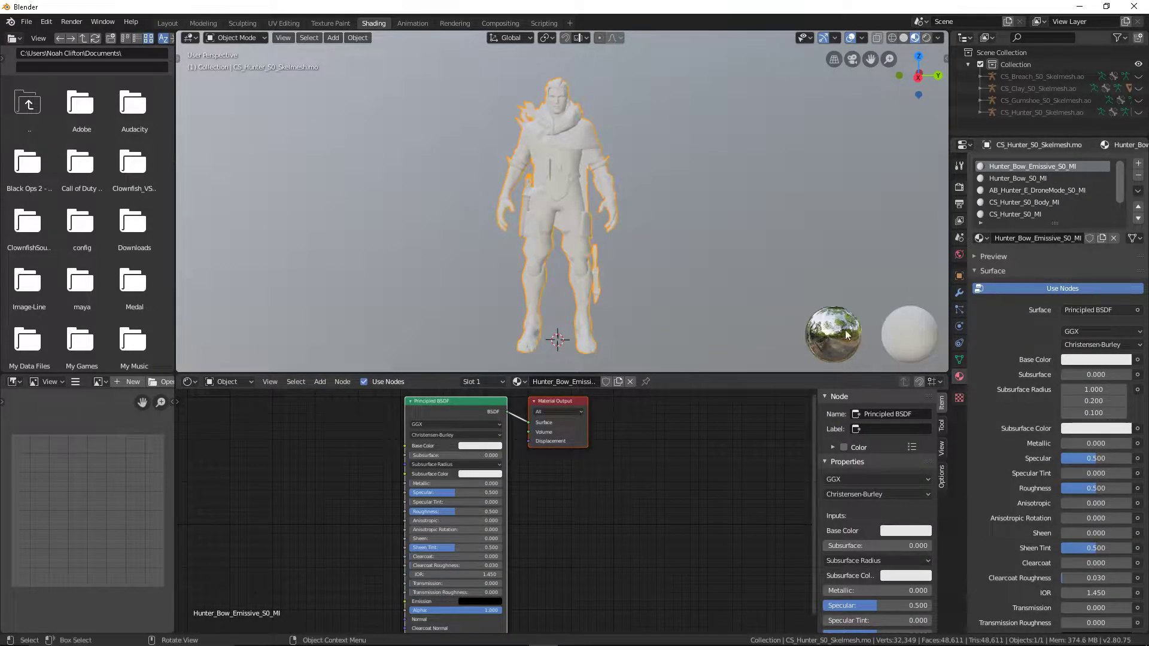
click(1036, 291)
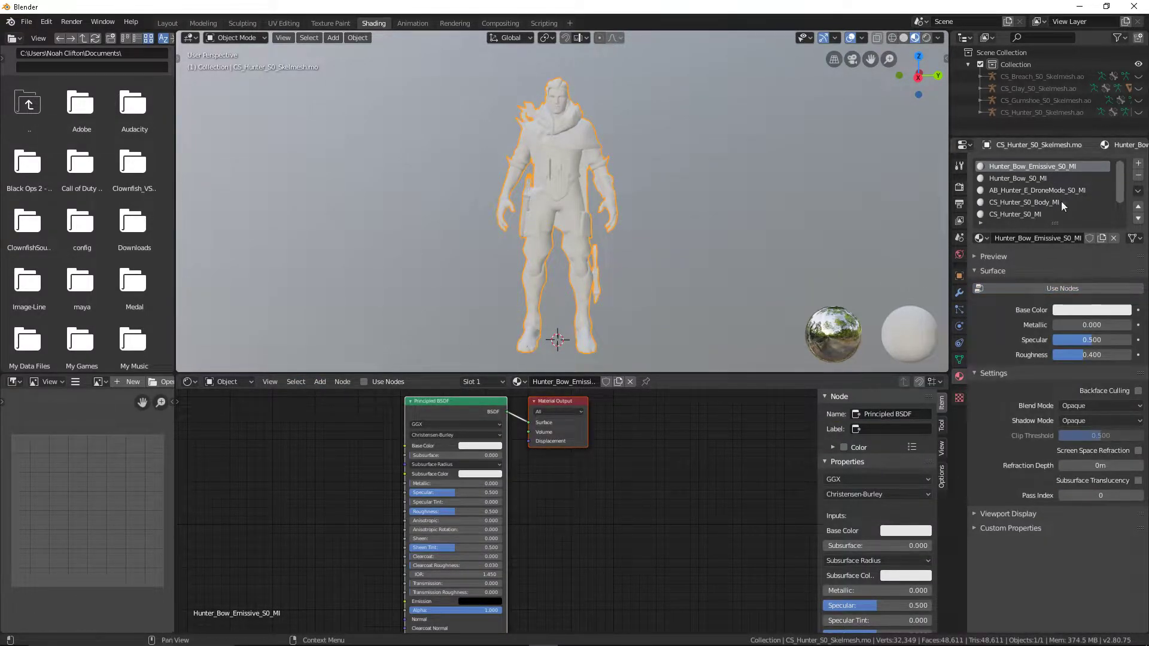
click(1068, 179)
click(1040, 287)
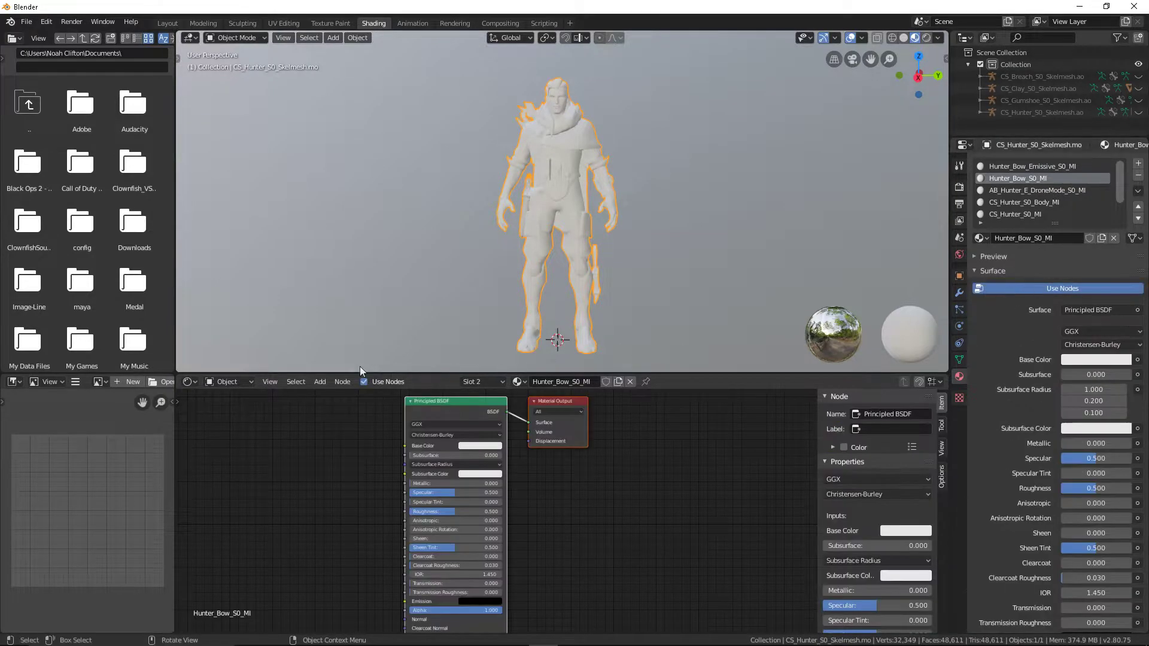
mouse_move(521, 242)
middle_down()
mouse_move(699, 220)
mouse_move(587, 175)
middle_up()
scroll(587, 173, up, 5)
mouse_move(569, 127)
shift+middle_down()
mouse_move(573, 244)
mouse_move(594, 230)
shift+middle_up()
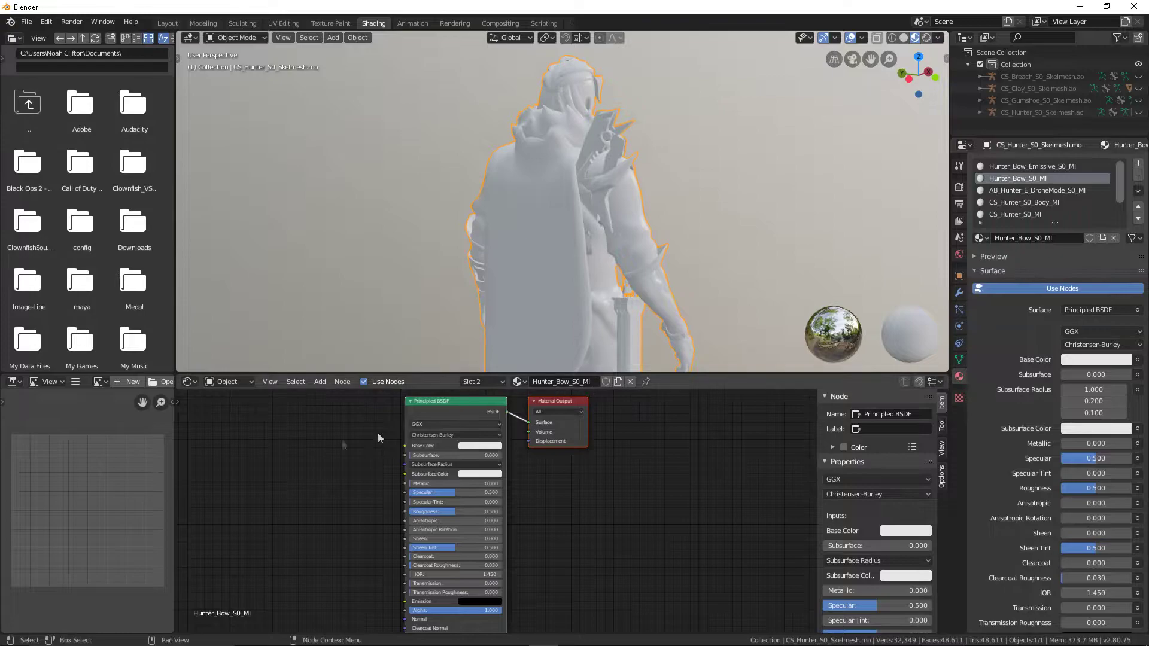
Add an Image Texture node to the bow material, linking Color to Base Color
click(320, 383)
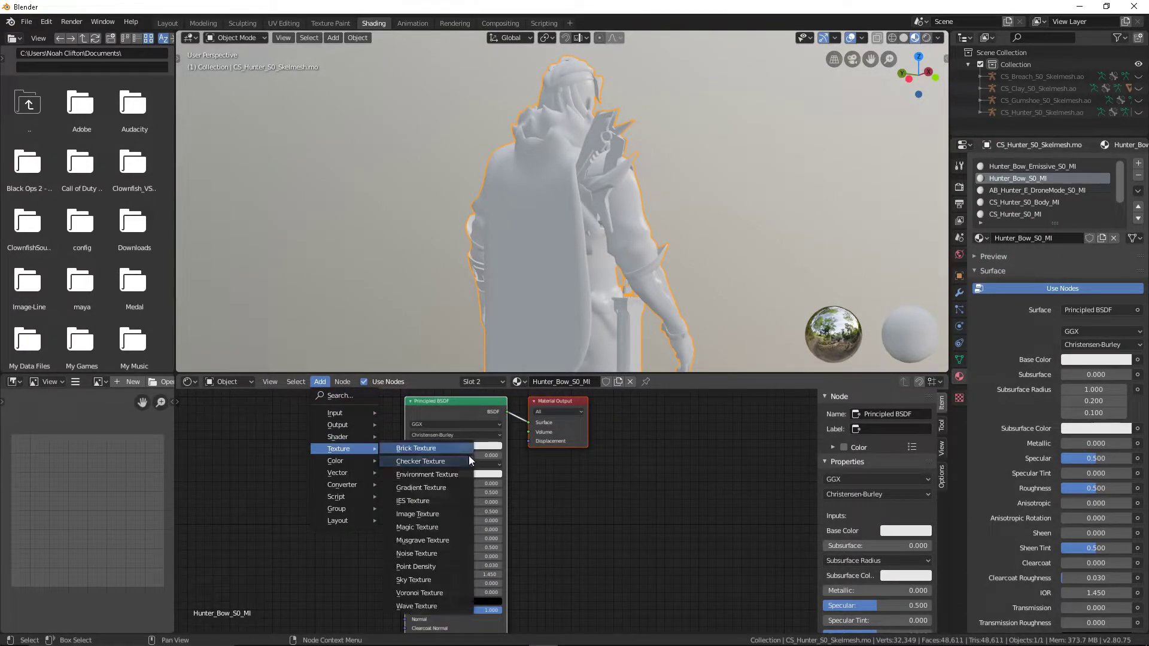
click(425, 511)
click(383, 429)
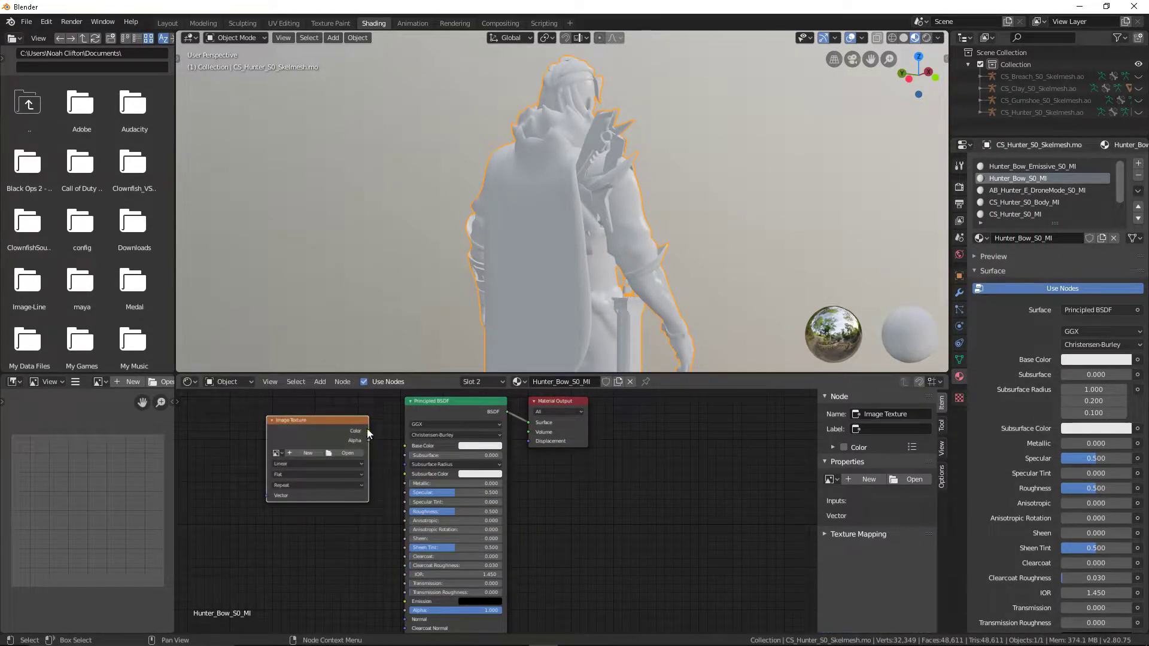
drag(403, 441, 406, 446)
Load HunterBow_S0_DF.tga from Ability_X\1P\Materials into the bow's image texture
click(347, 453)
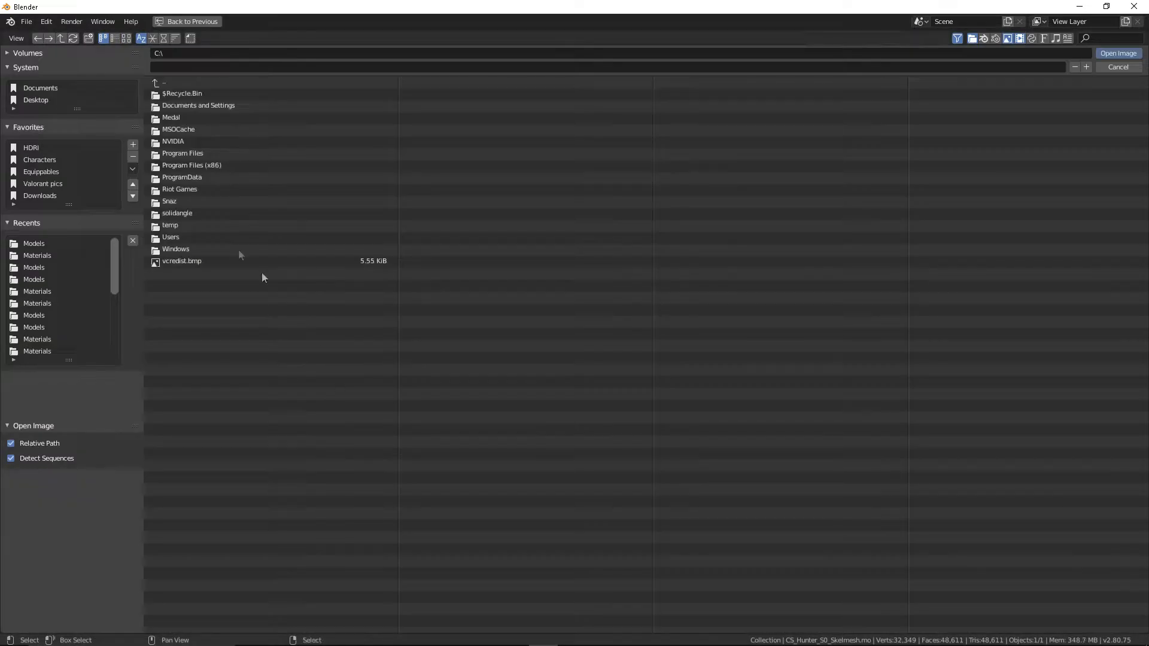
click(50, 243)
click(202, 82)
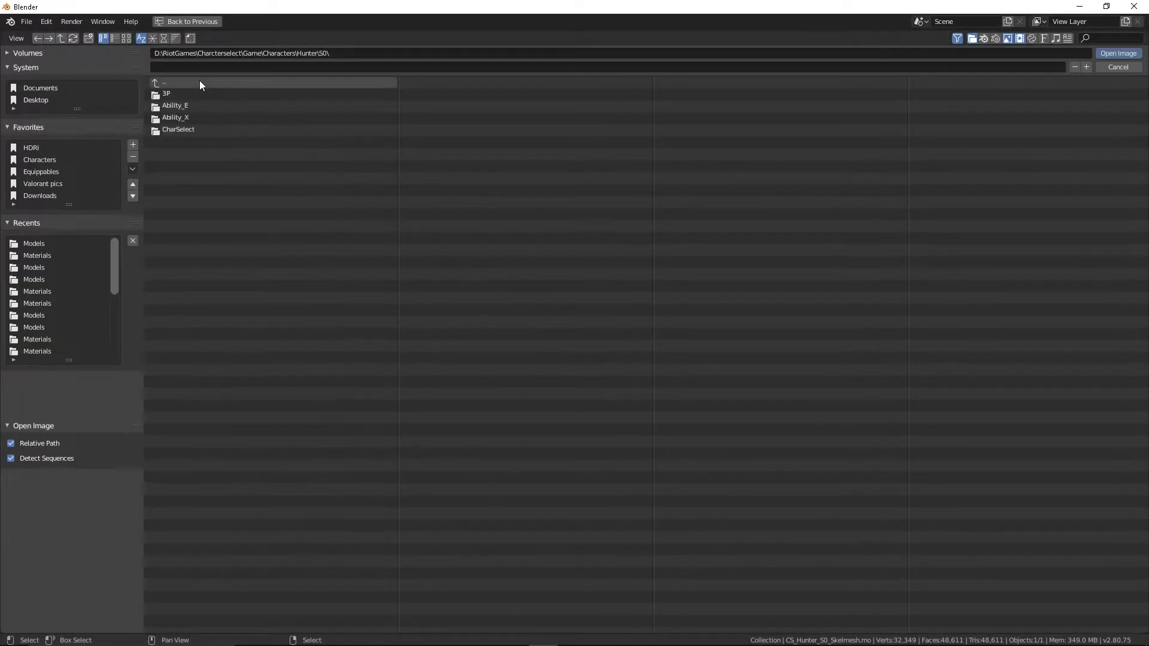
click(180, 118)
click(188, 94)
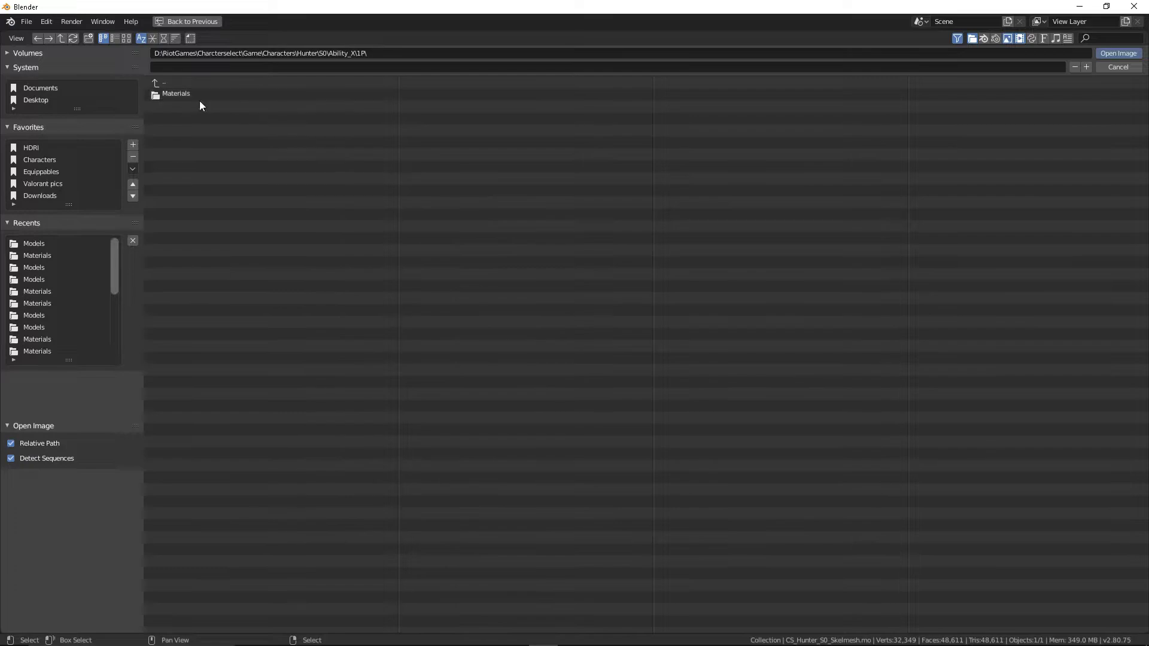
click(252, 94)
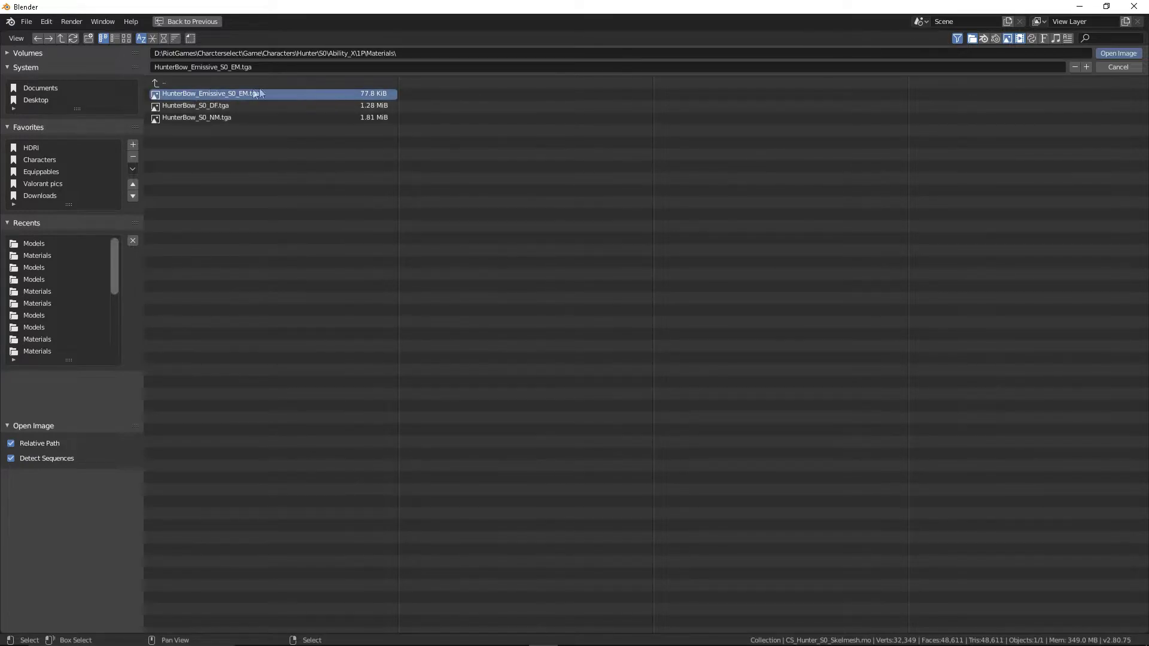
click(281, 105)
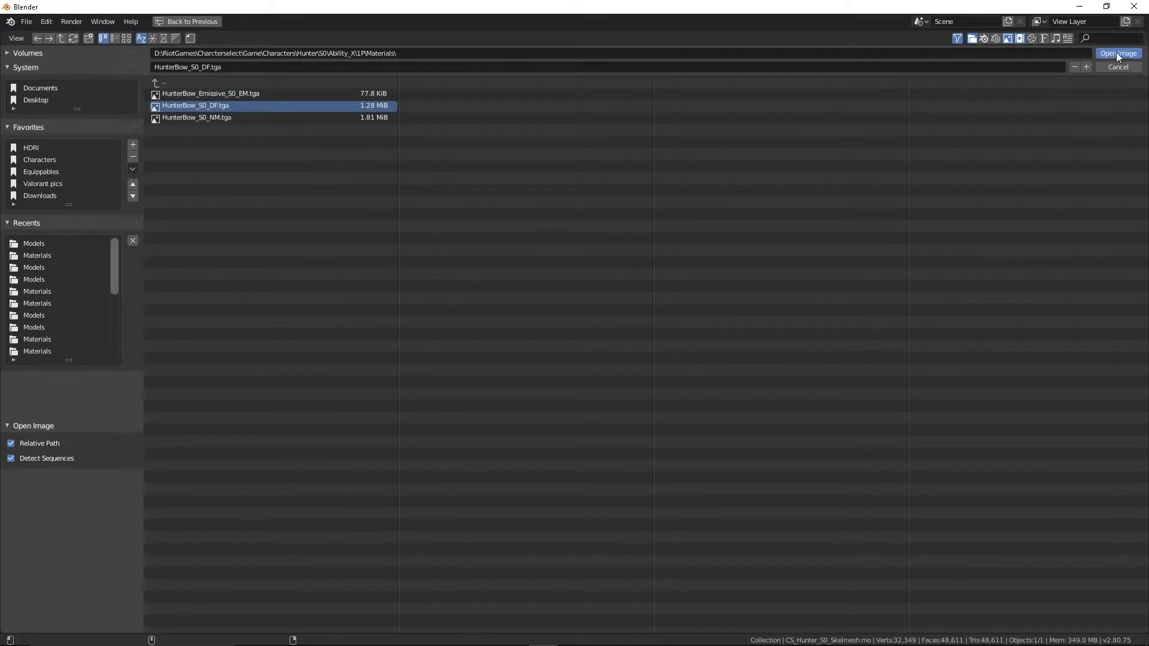
click(1116, 53)
middle_drag(631, 161, 672, 167)
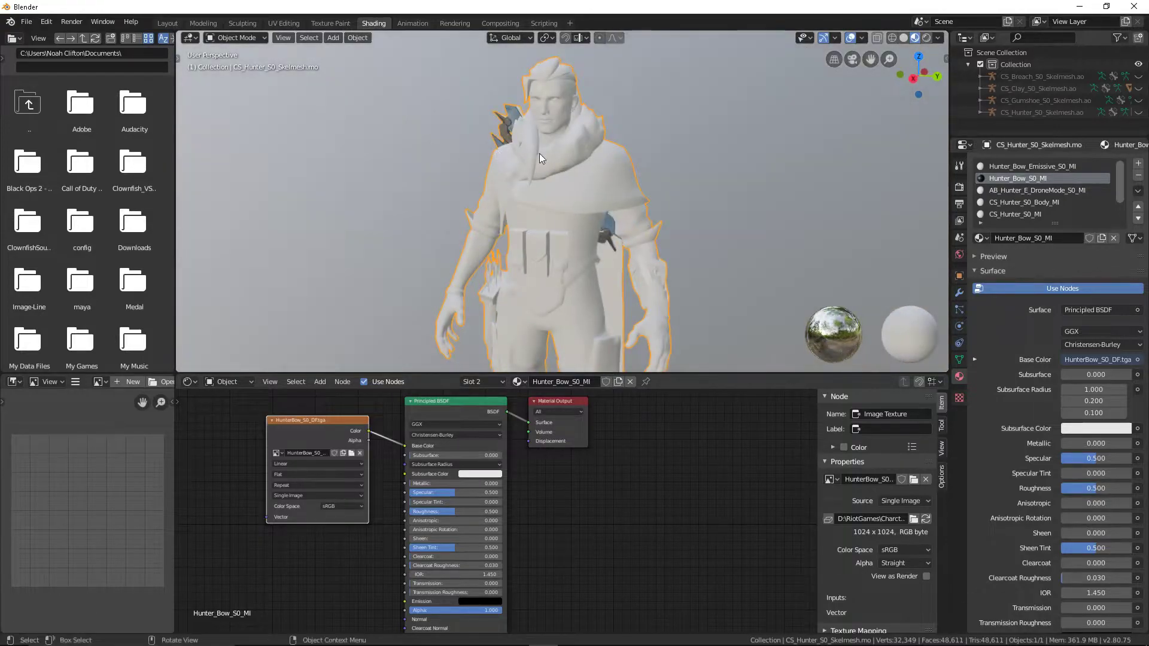
Give AB_Hunter_E_DroneMode_S0_MI nodes and an Image Texture feeding Base Color
click(1058, 190)
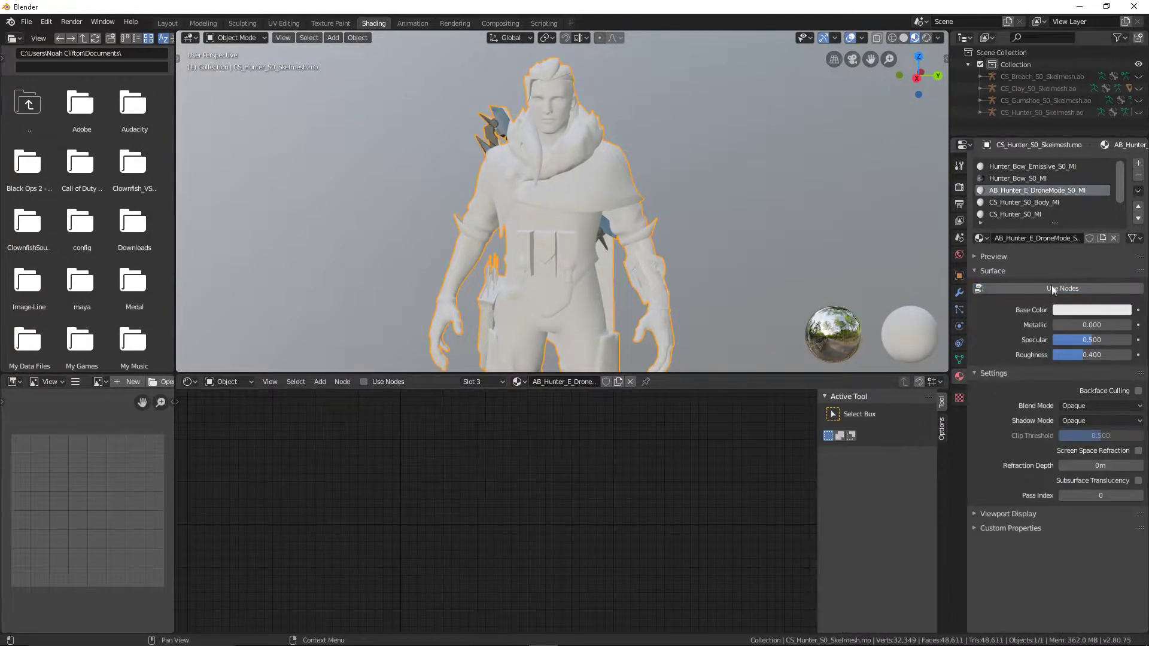
click(320, 381)
mouse_move(339, 449)
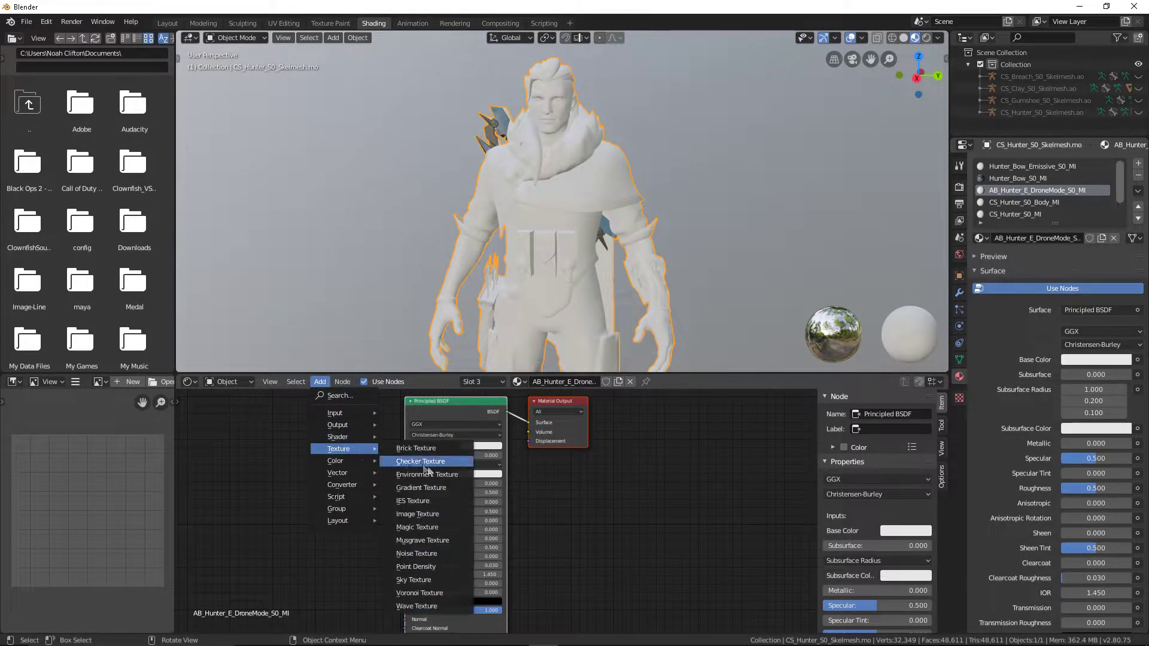
click(417, 514)
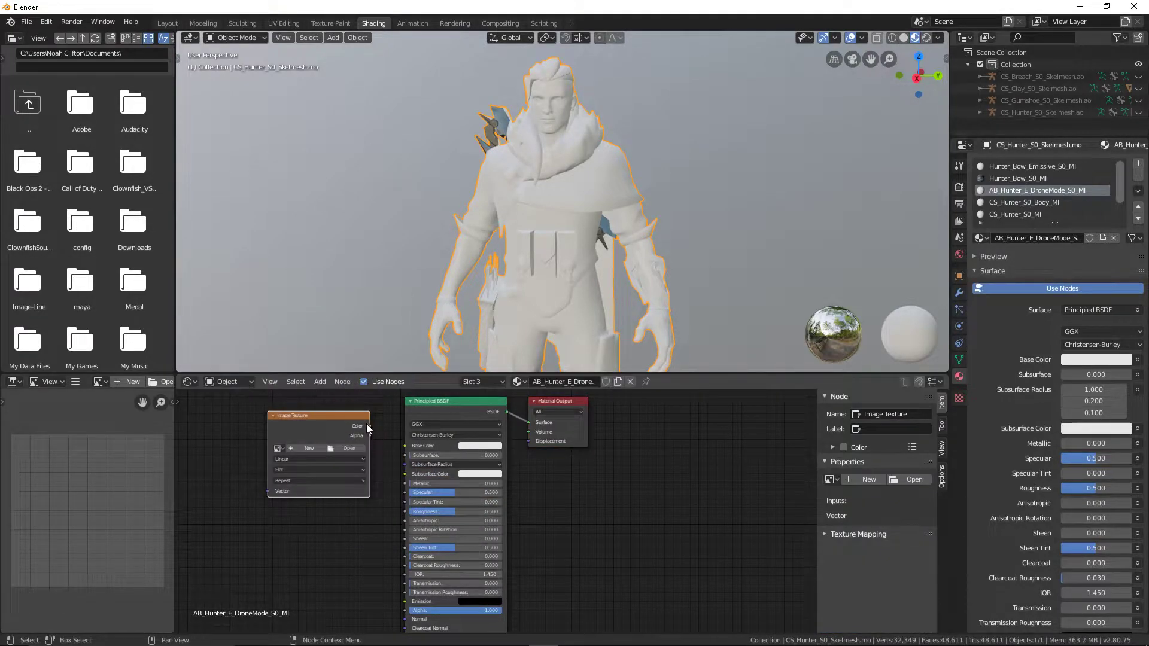
drag(400, 447, 404, 446)
Load Hunter_S0_OwlDrone_DF.tga from Ability_E, then enable nodes on CS_Hunter_S0_Body_MI
click(350, 449)
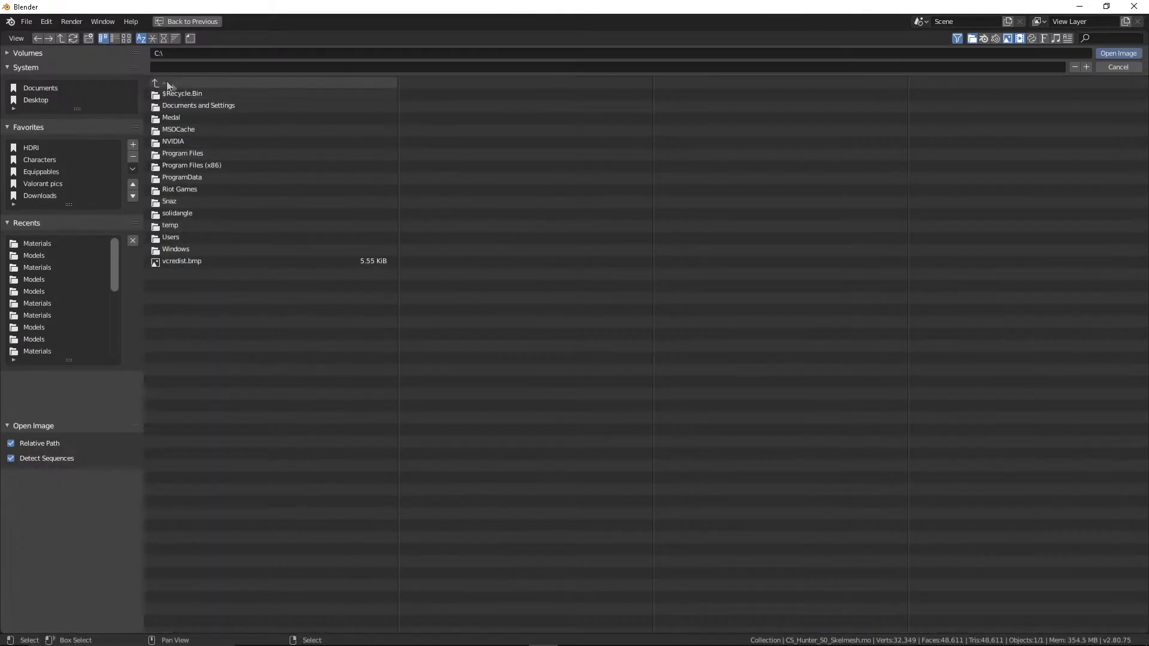
click(37, 245)
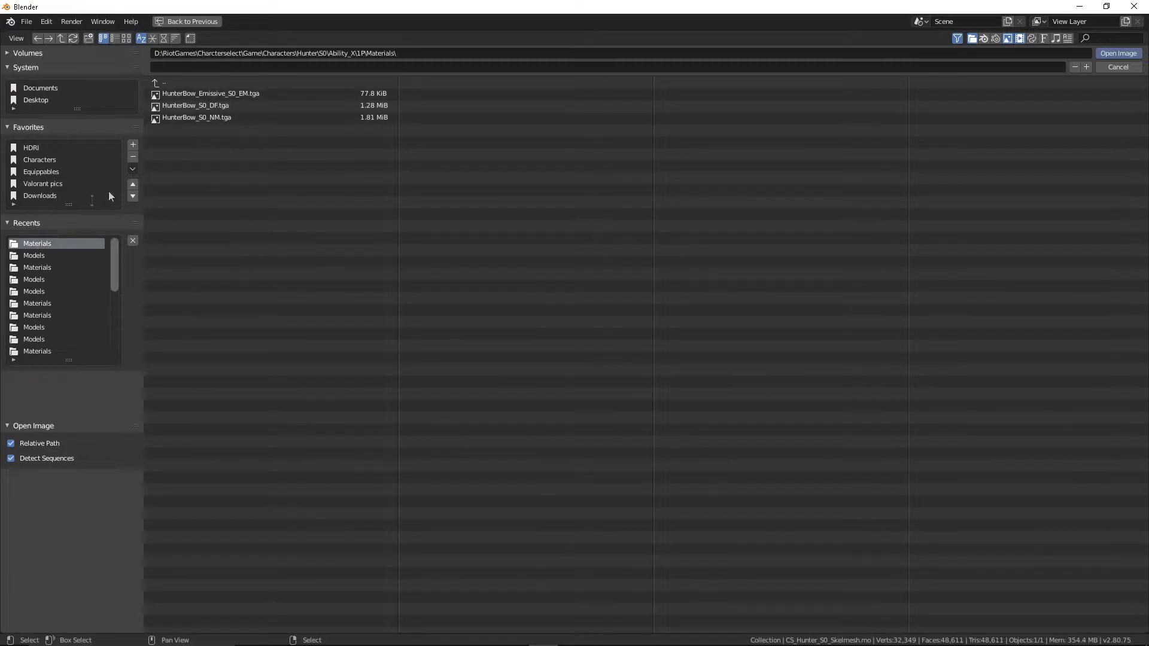
click(209, 84)
click(219, 85)
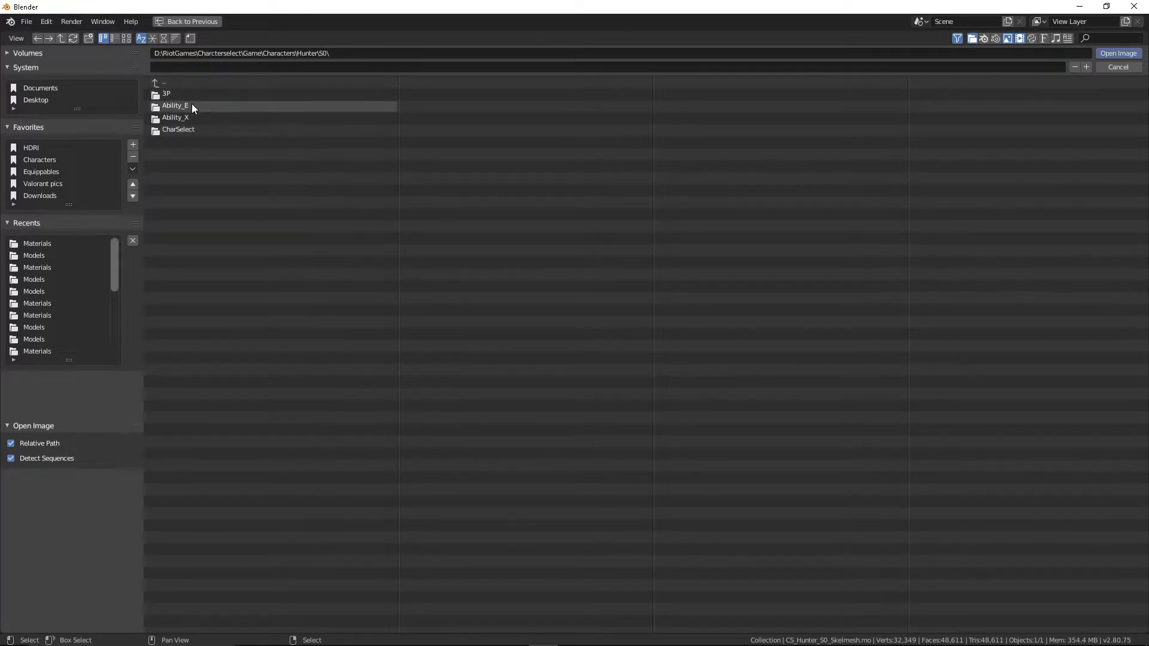
click(192, 96)
click(193, 93)
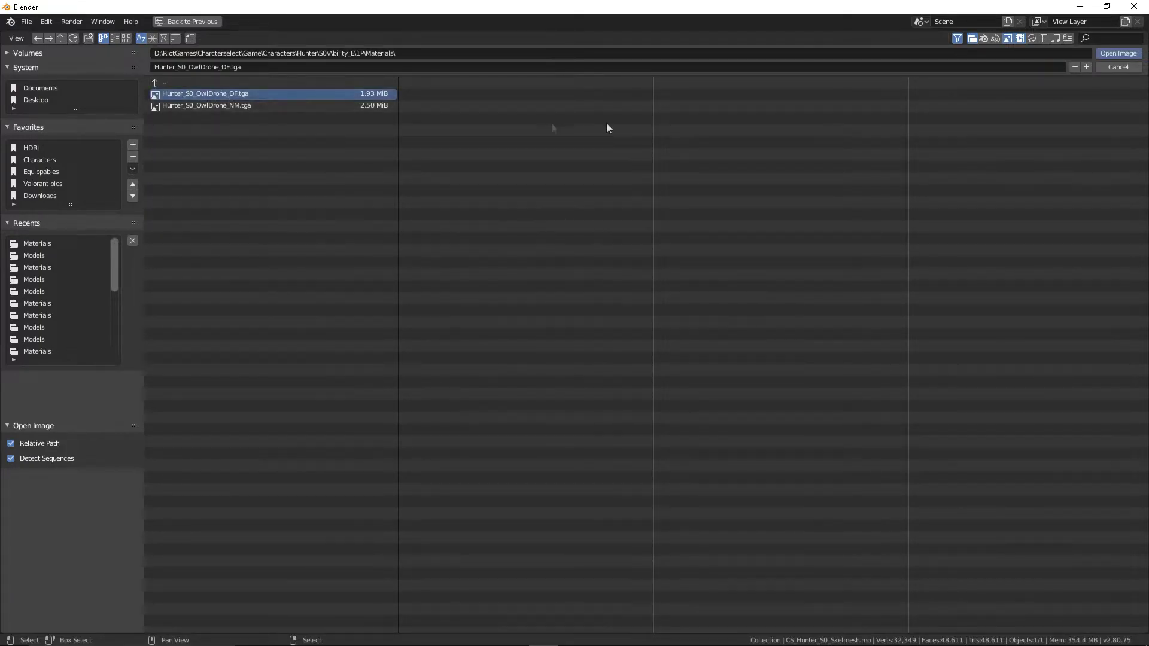
click(1122, 55)
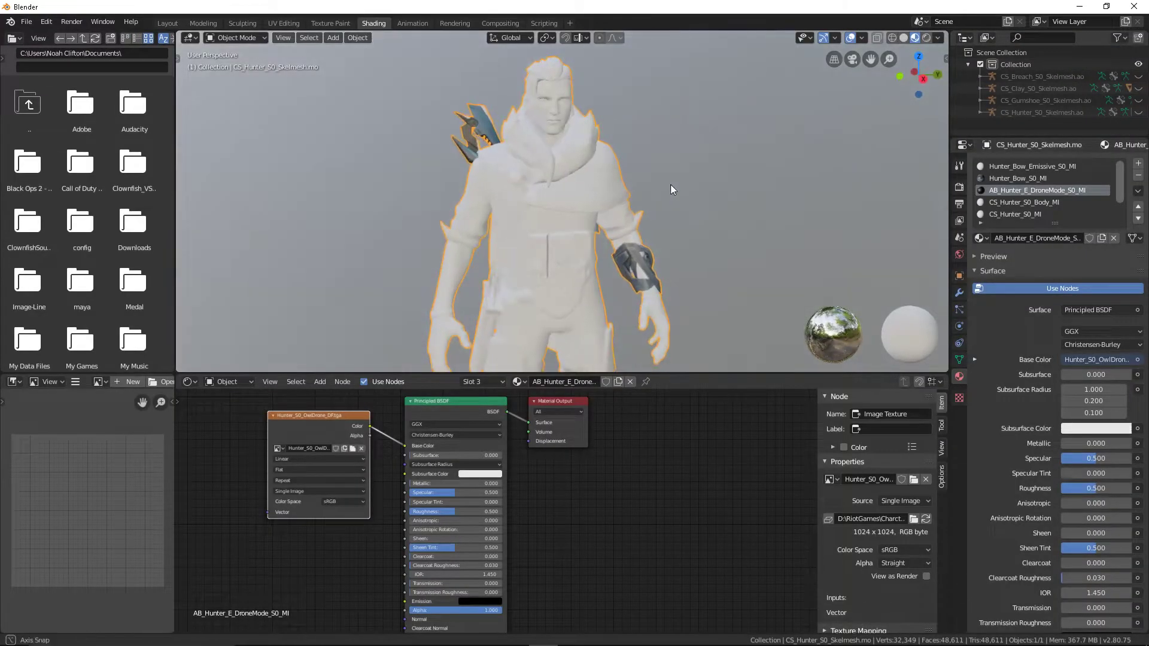
click(1060, 203)
click(1058, 287)
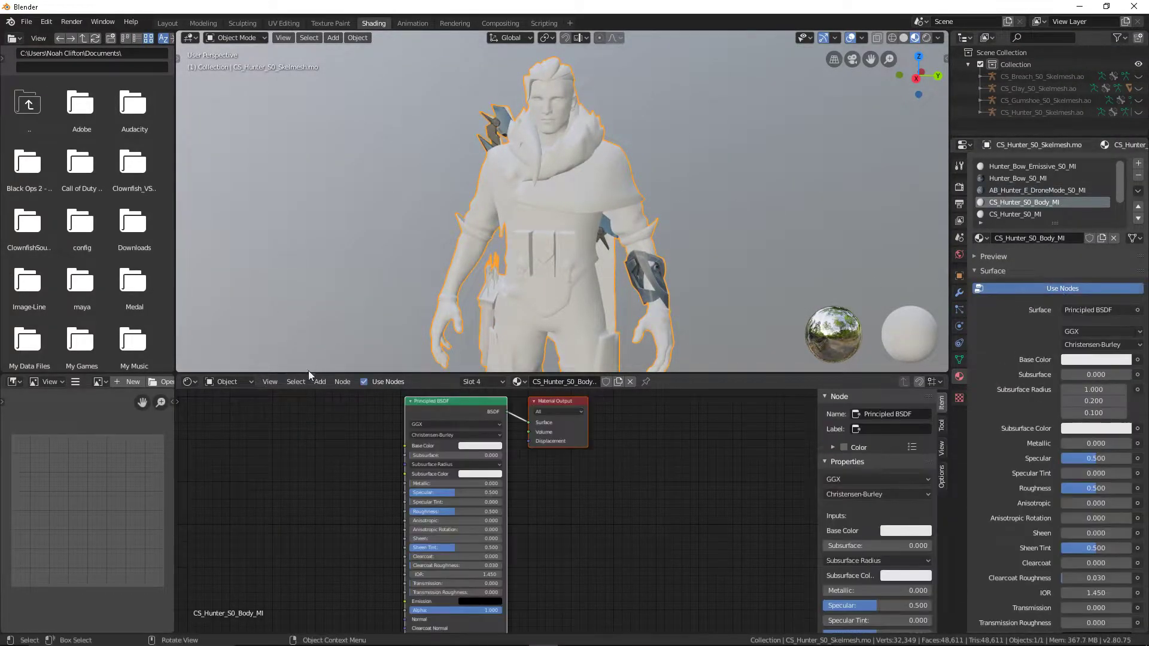
Add an Image Texture node to the body material, linked to Base Color
click(321, 383)
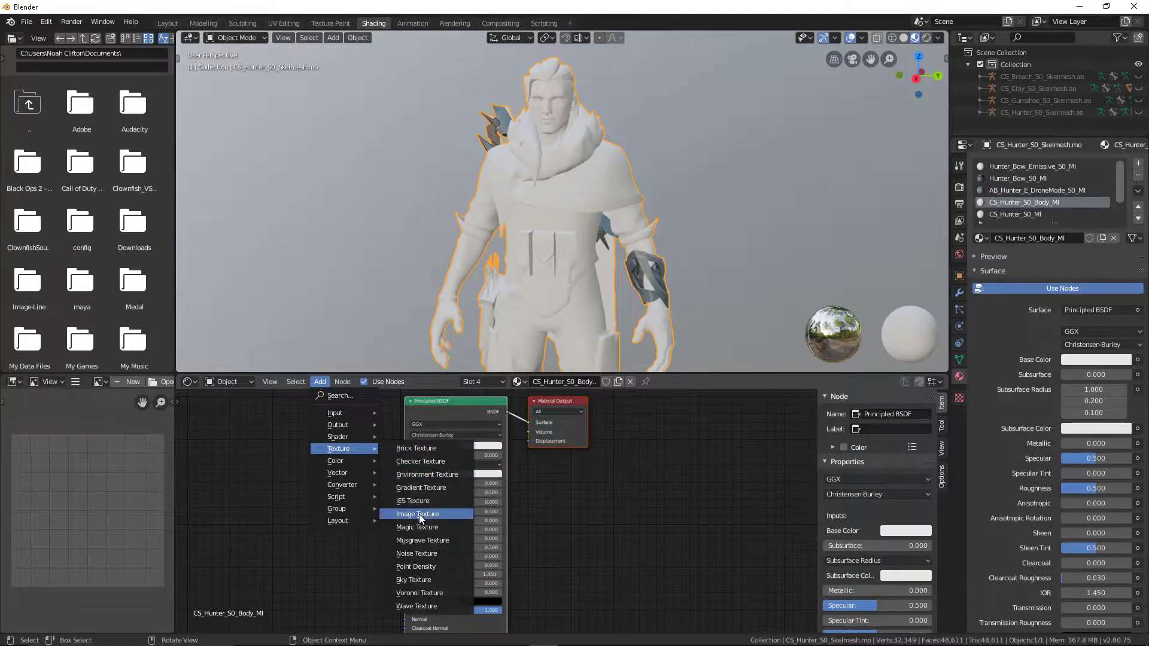
click(419, 515)
click(241, 401)
drag(352, 423, 405, 445)
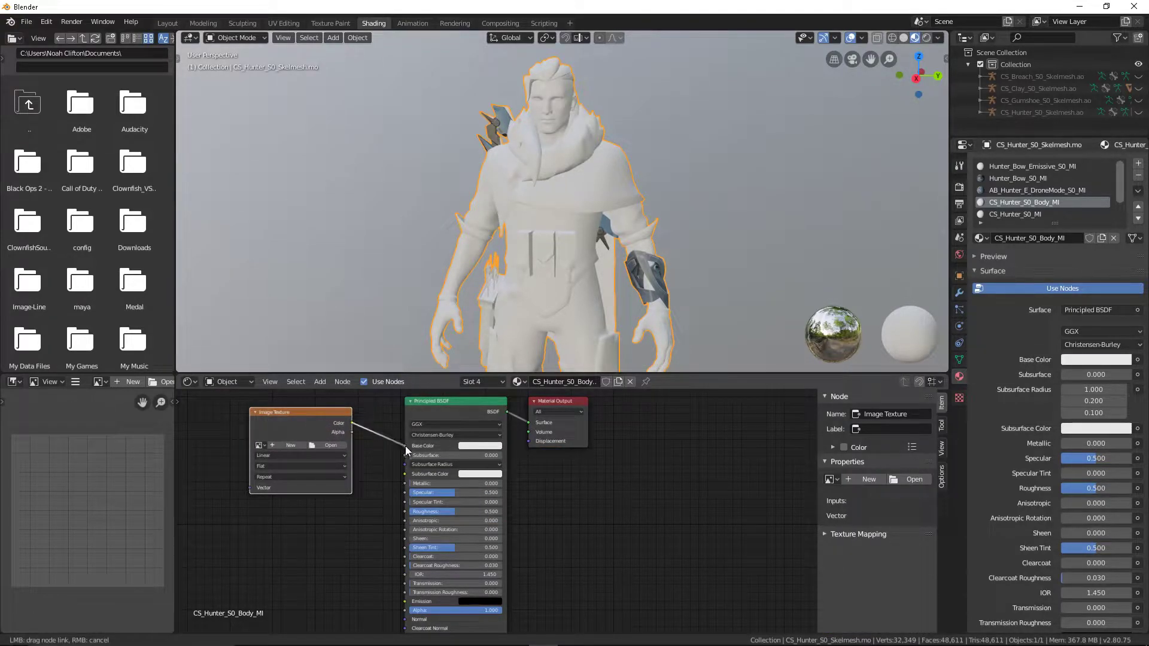
Load TP_Hunter_S0_Body_DF.tga from 3P\Models\Materials, then select CS_Hunter_S0_MI
click(328, 446)
click(37, 244)
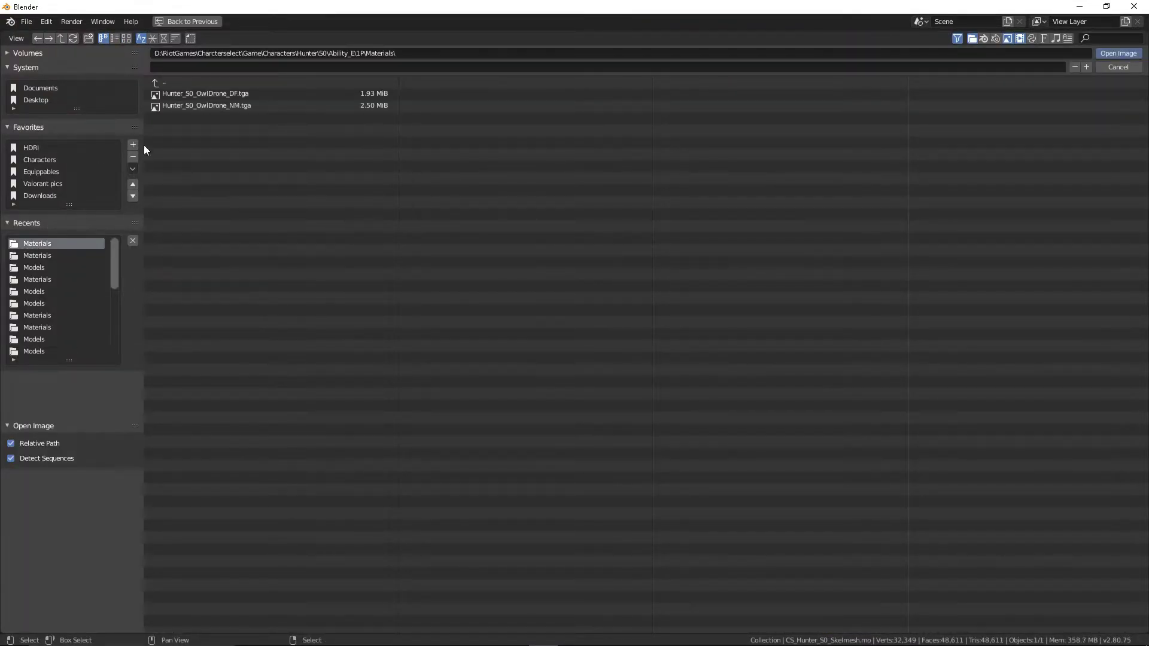
click(216, 81)
click(206, 92)
click(188, 96)
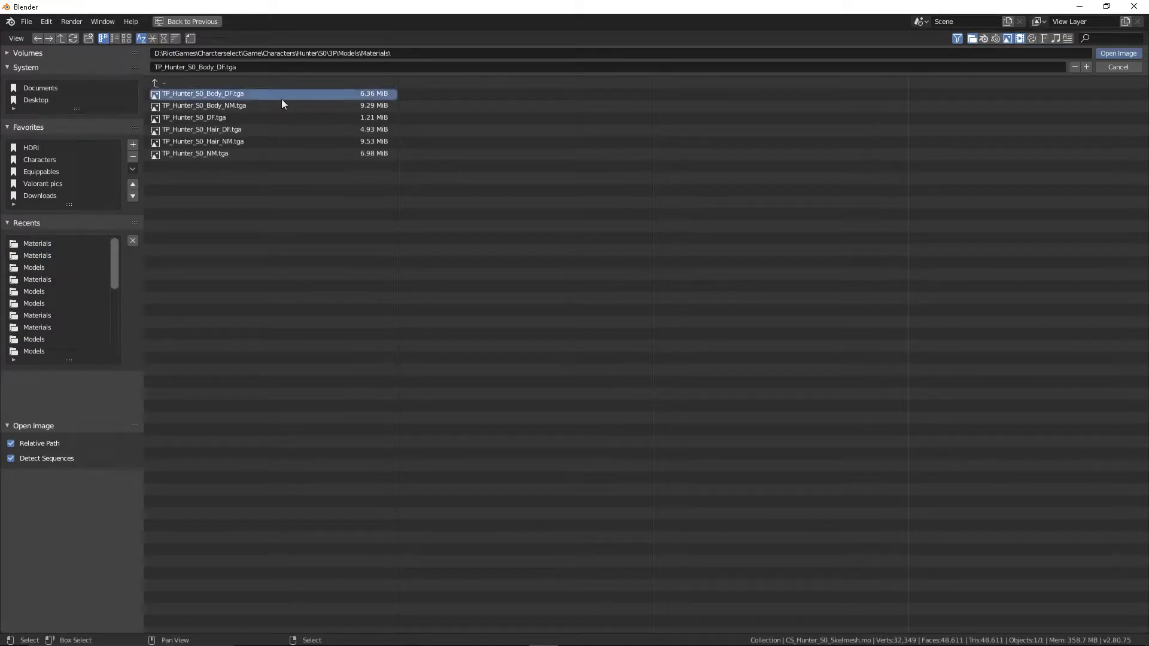
click(1126, 55)
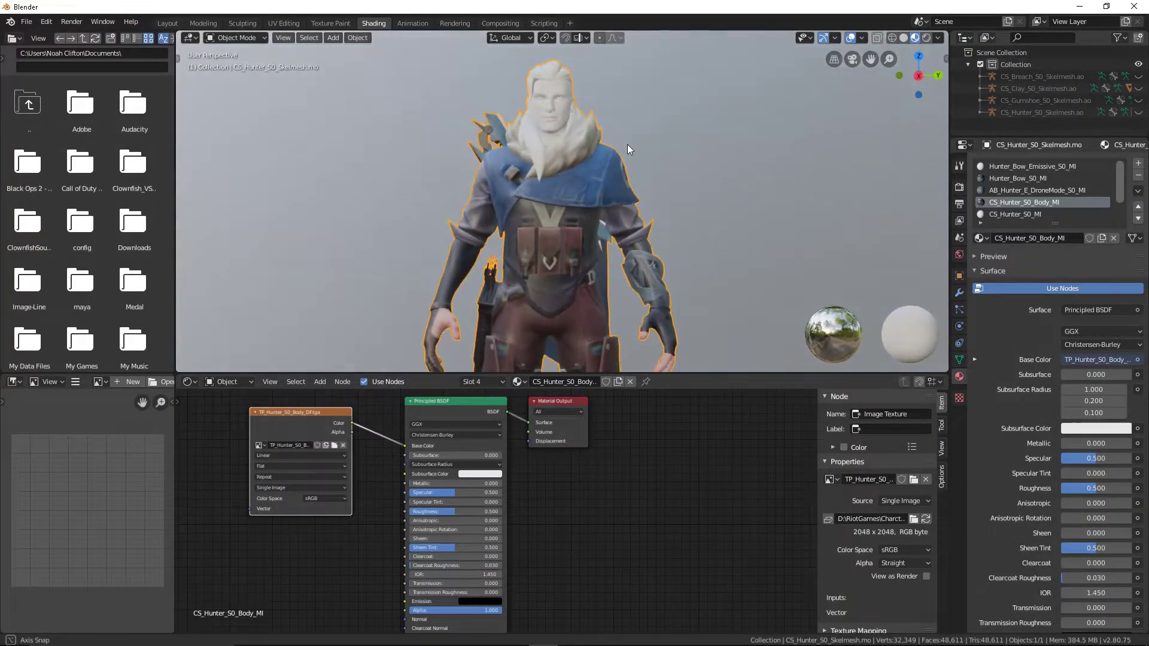
click(1045, 214)
scroll(1111, 189, down, 1)
Enable nodes on CS_Hunter_S0_MI and add an Image Texture feeding Base Color
click(1062, 289)
click(318, 383)
mouse_move(339, 449)
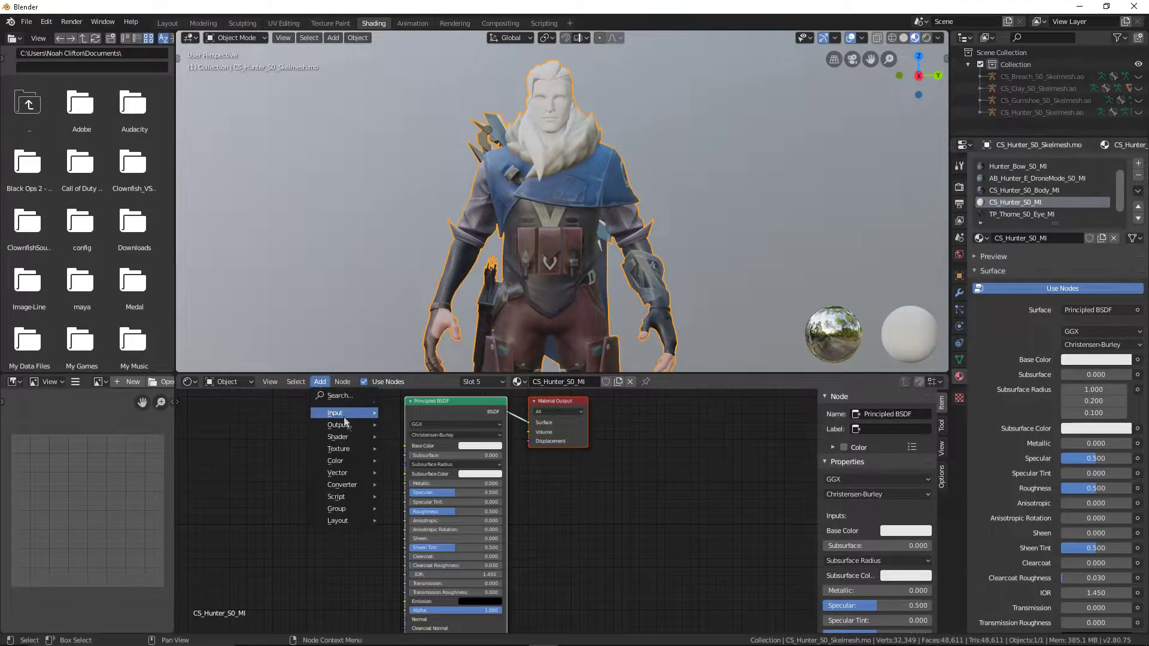
click(430, 514)
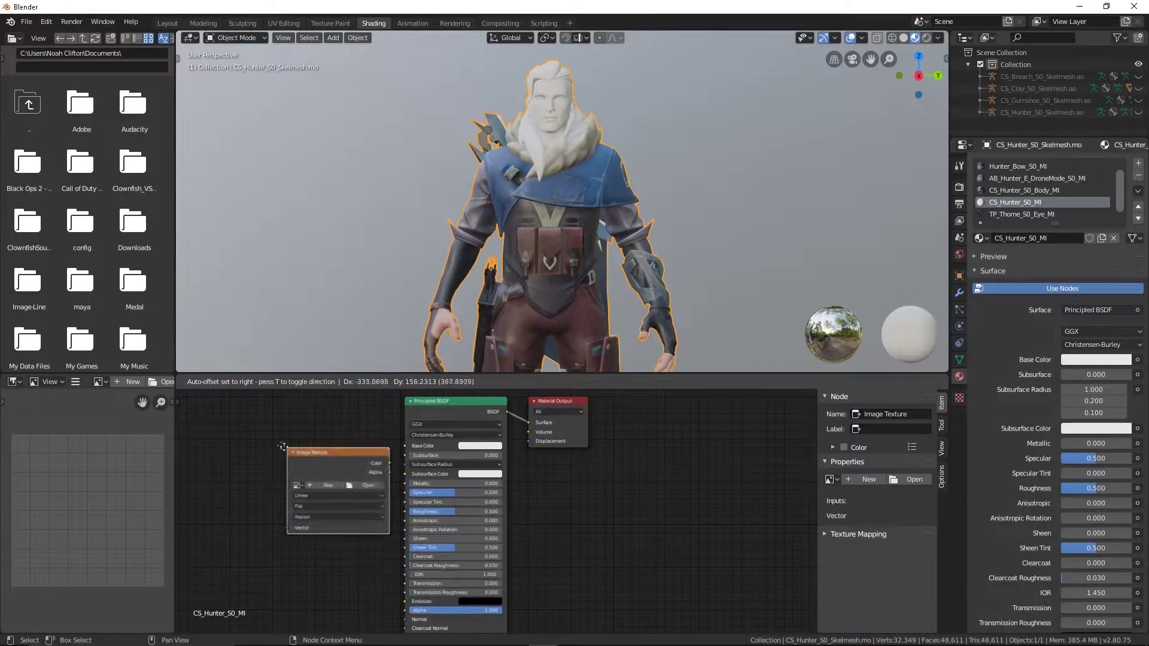
drag(354, 425, 404, 445)
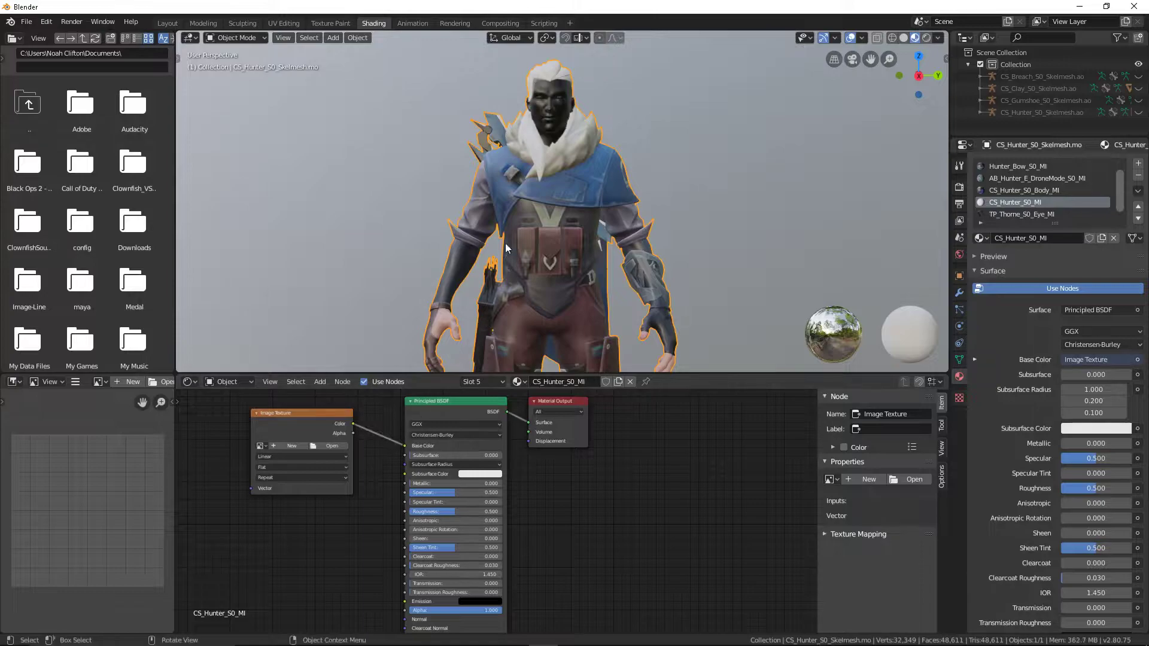
middle_drag(538, 246, 550, 252)
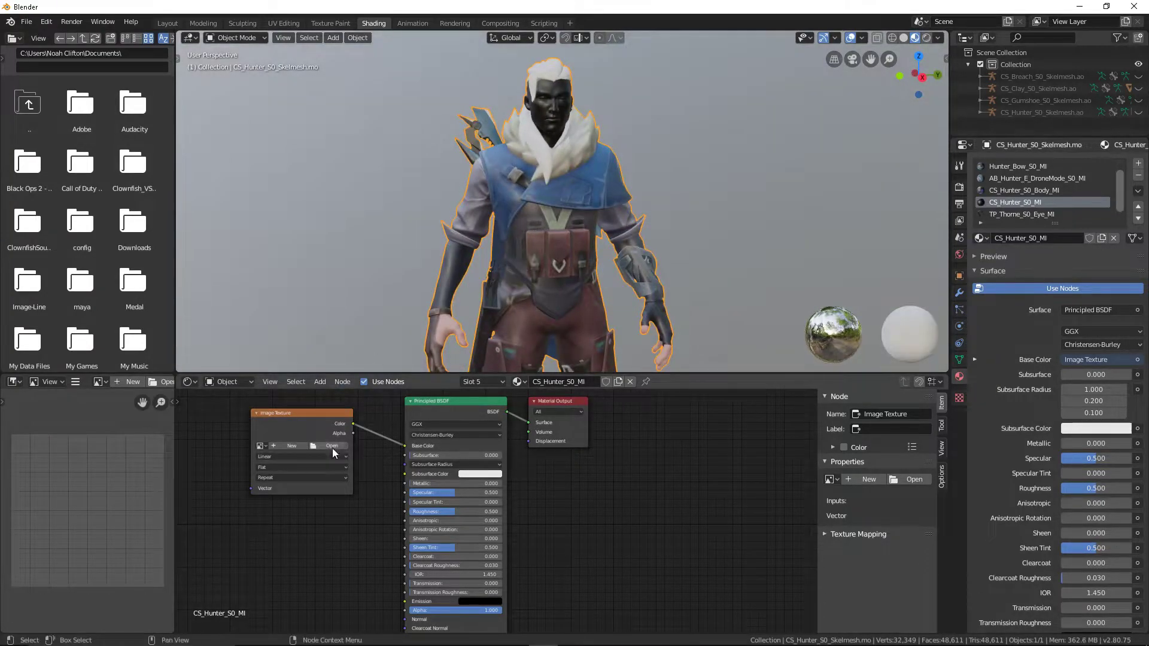
Load TP_Hunter_S0_DF.tga into the face texture, then select CS_Hunter_S0_Hair_MI
click(332, 446)
click(43, 244)
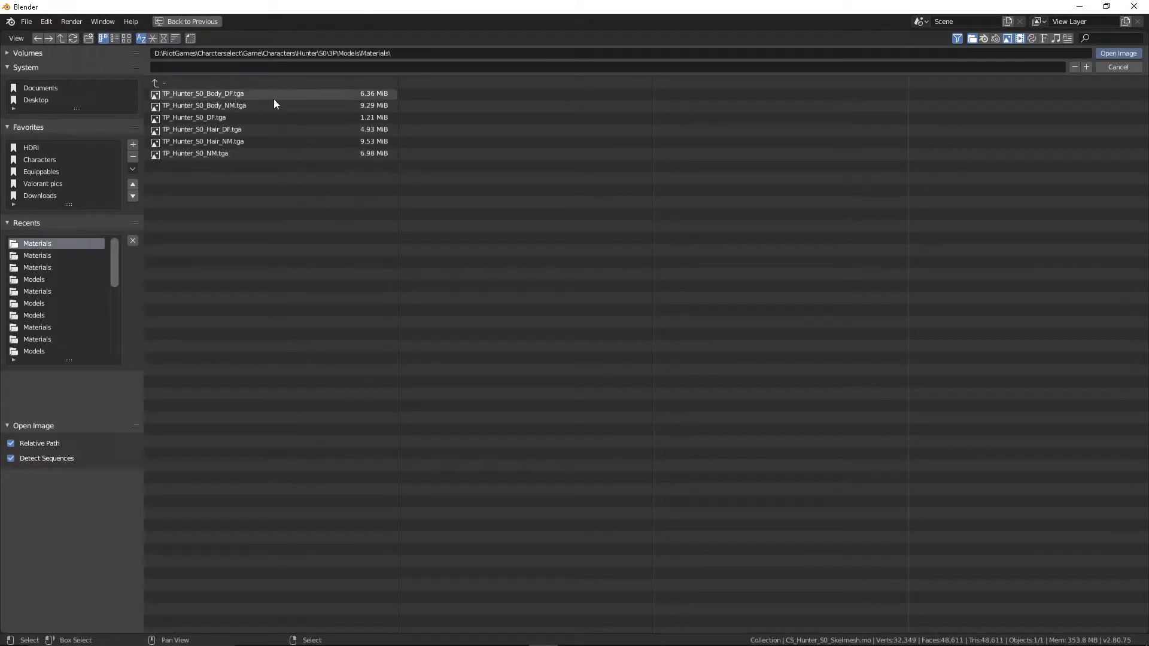
click(239, 130)
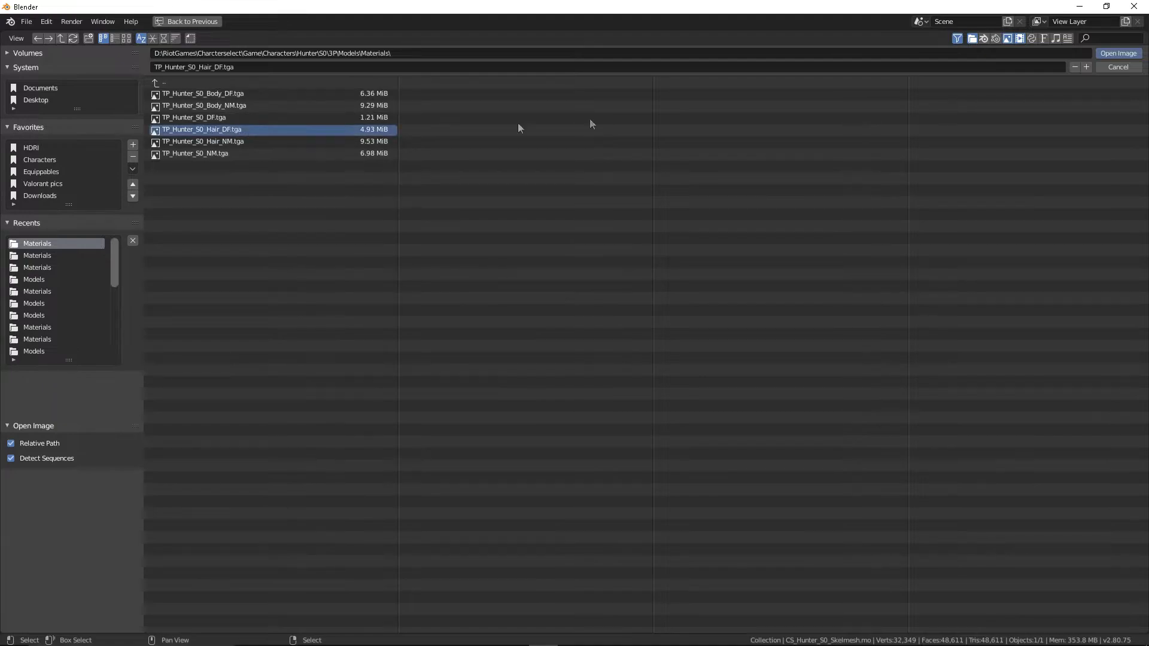
click(249, 117)
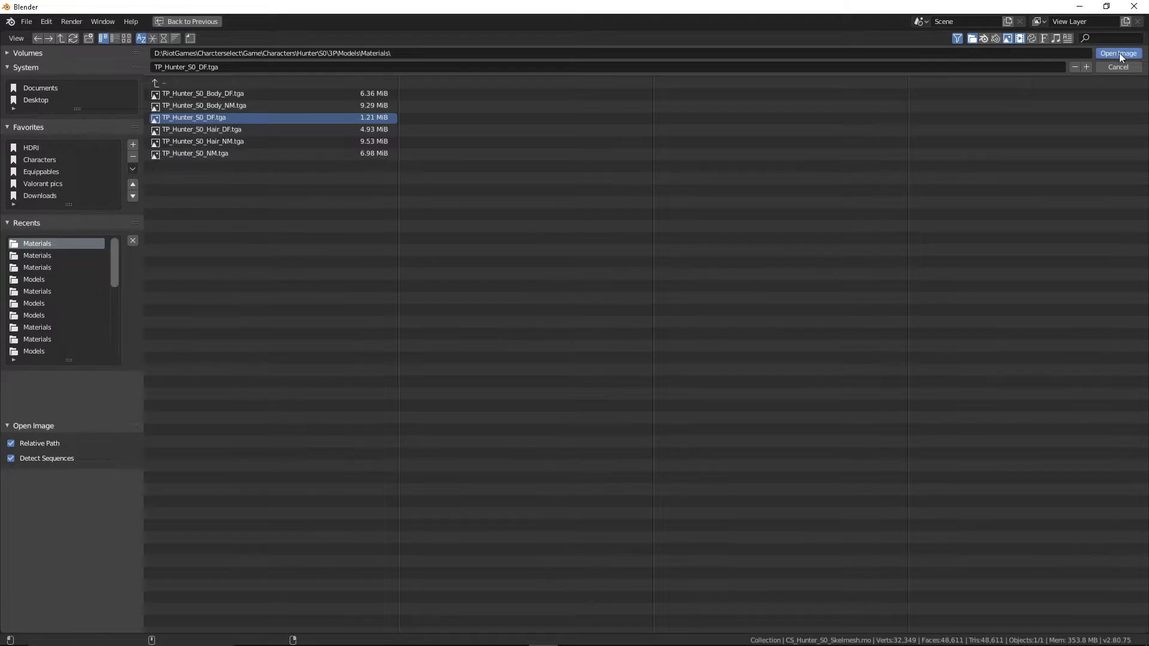
click(1118, 53)
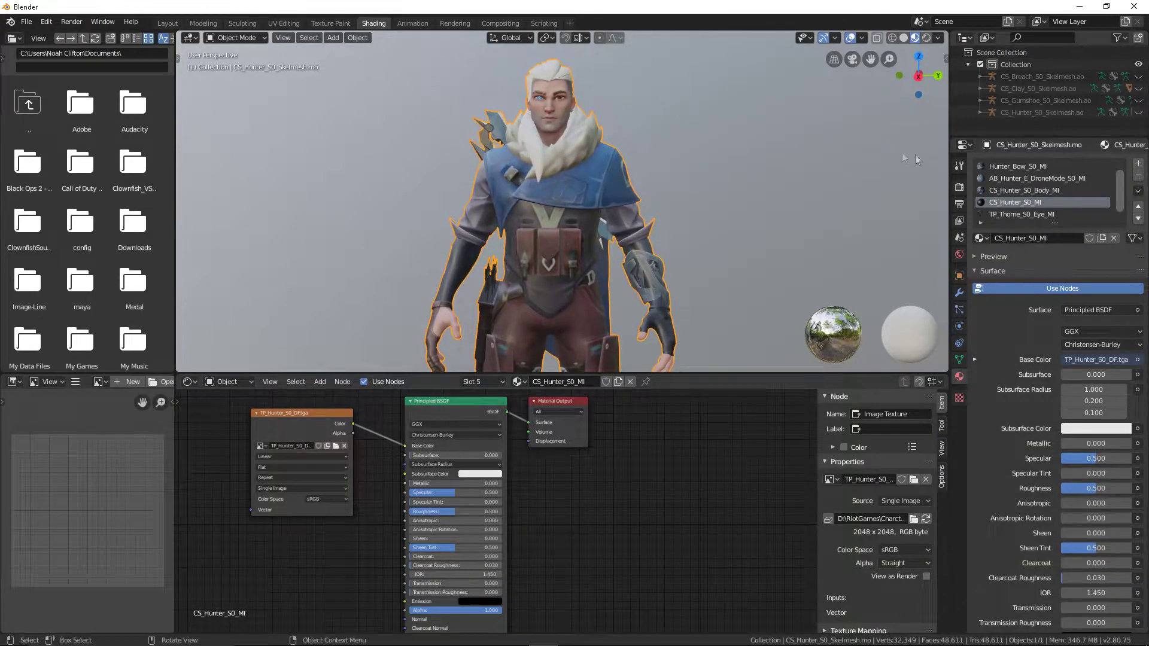
click(1041, 214)
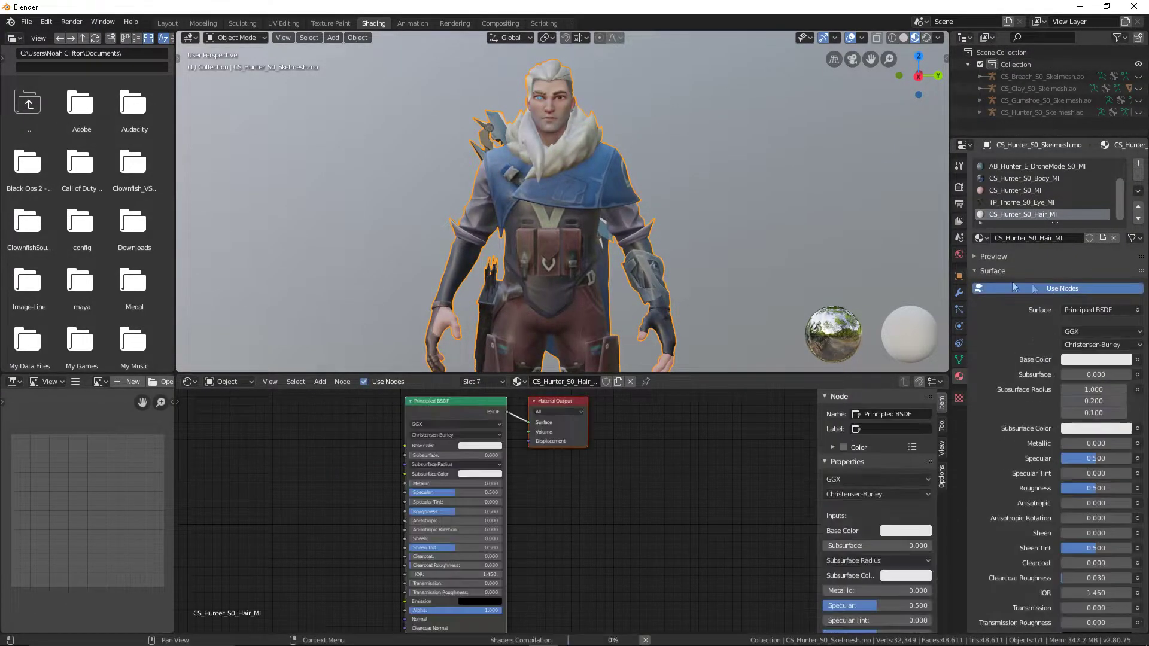
Add an Image Texture node to the hair material, linked to Base Color
click(320, 382)
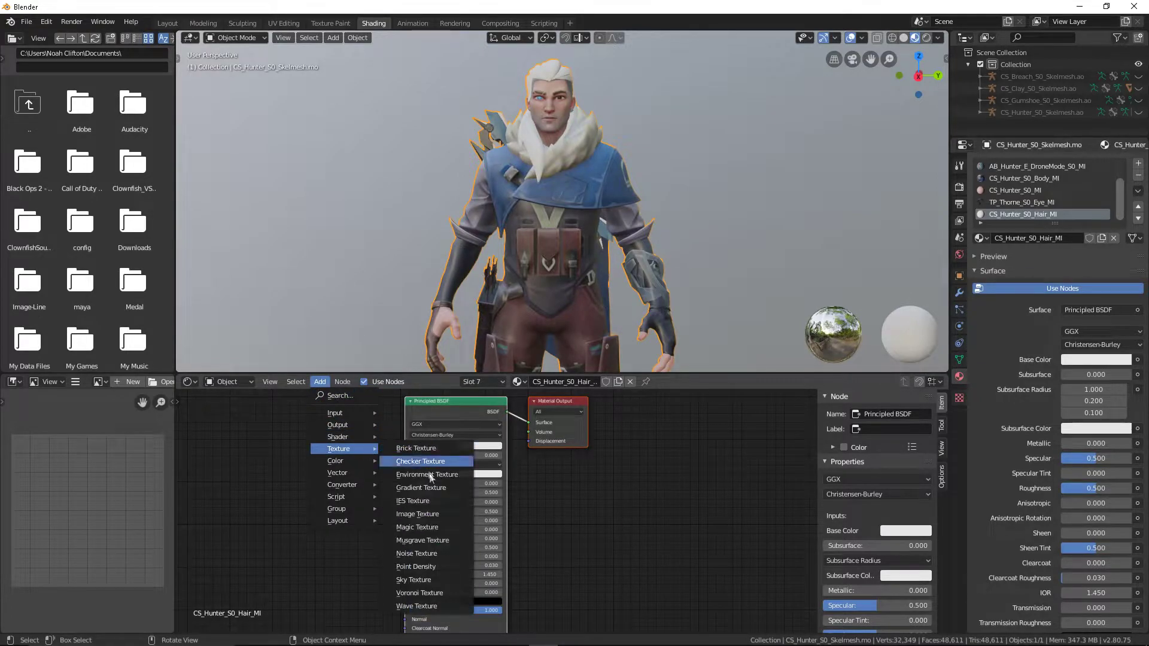
click(419, 514)
click(253, 419)
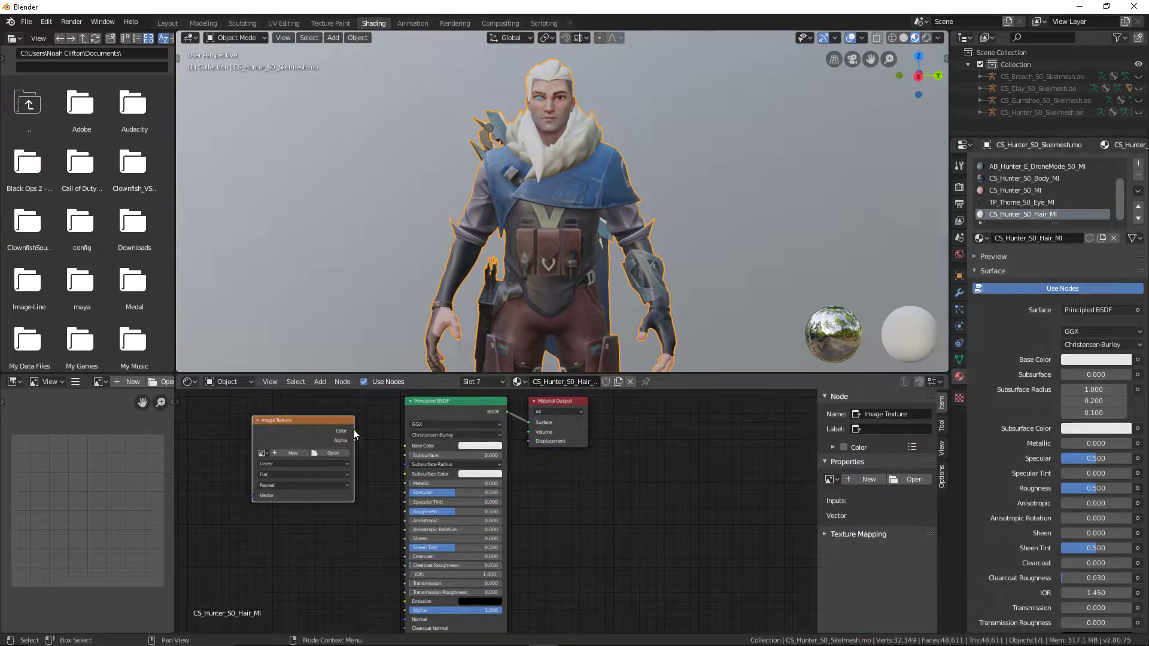
drag(398, 450, 405, 446)
Load TP_Hunter_S0_Hair_DF.tga into the hair texture and orbit to inspect the result
click(333, 453)
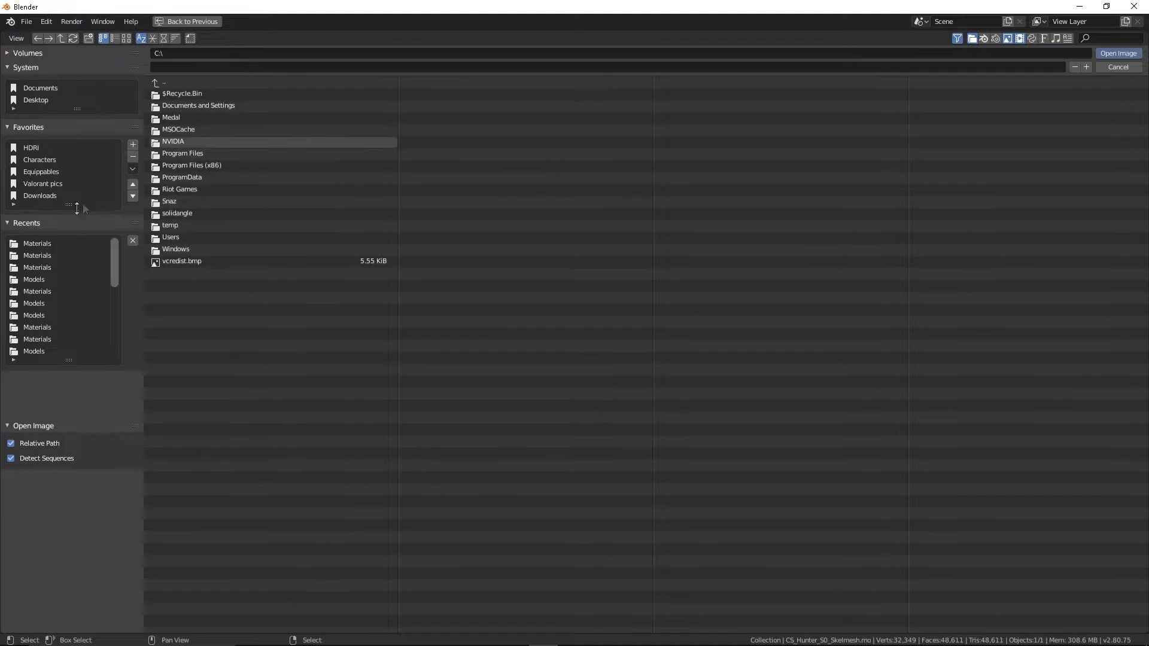
click(37, 243)
click(242, 132)
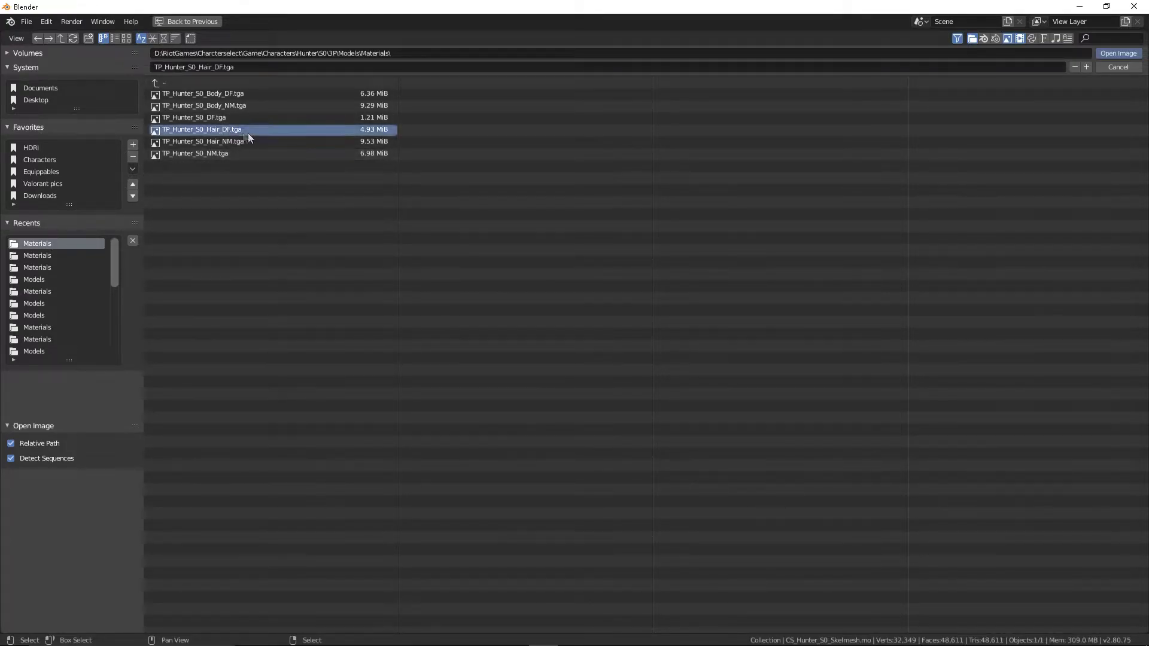
click(1118, 53)
mouse_move(683, 95)
middle_down()
mouse_move(604, 106)
mouse_move(698, 130)
mouse_move(701, 148)
mouse_move(626, 159)
mouse_move(624, 172)
mouse_move(541, 159)
mouse_move(666, 135)
mouse_move(447, 134)
mouse_move(537, 142)
middle_up()
mouse_move(536, 141)
middle_down()
mouse_move(640, 170)
mouse_move(596, 162)
middle_up()
mouse_move(714, 160)
middle_down()
mouse_move(593, 157)
mouse_move(641, 156)
mouse_move(591, 153)
mouse_move(597, 110)
mouse_move(580, 123)
mouse_move(578, 169)
mouse_move(706, 119)
mouse_move(580, 153)
middle_up()
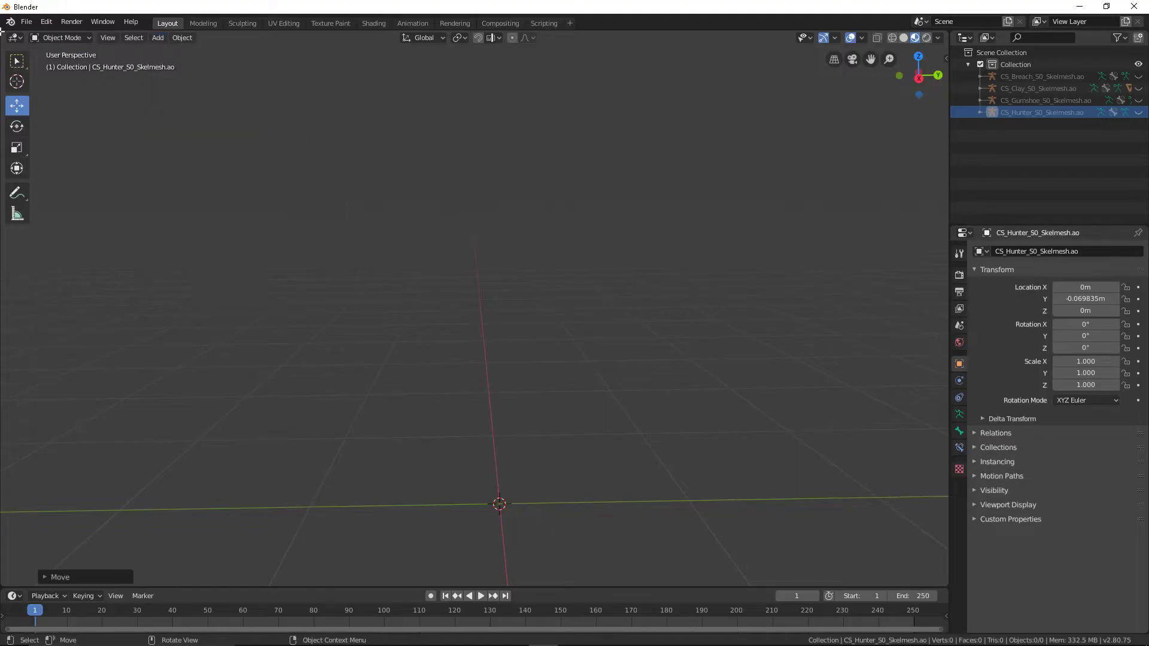
Import CS_Pandemic_S0_Skelmesh.pskx from Pandemic\S0\CharSelect\Models as a PSK skeleton mesh
click(27, 22)
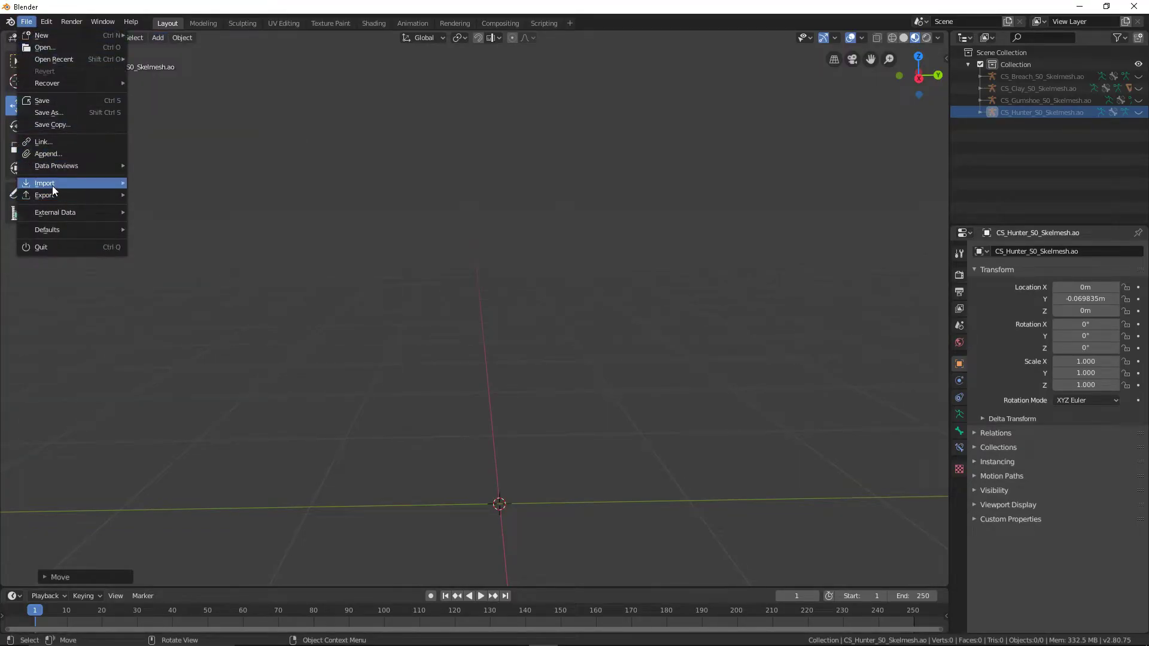
mouse_move(44, 183)
click(197, 306)
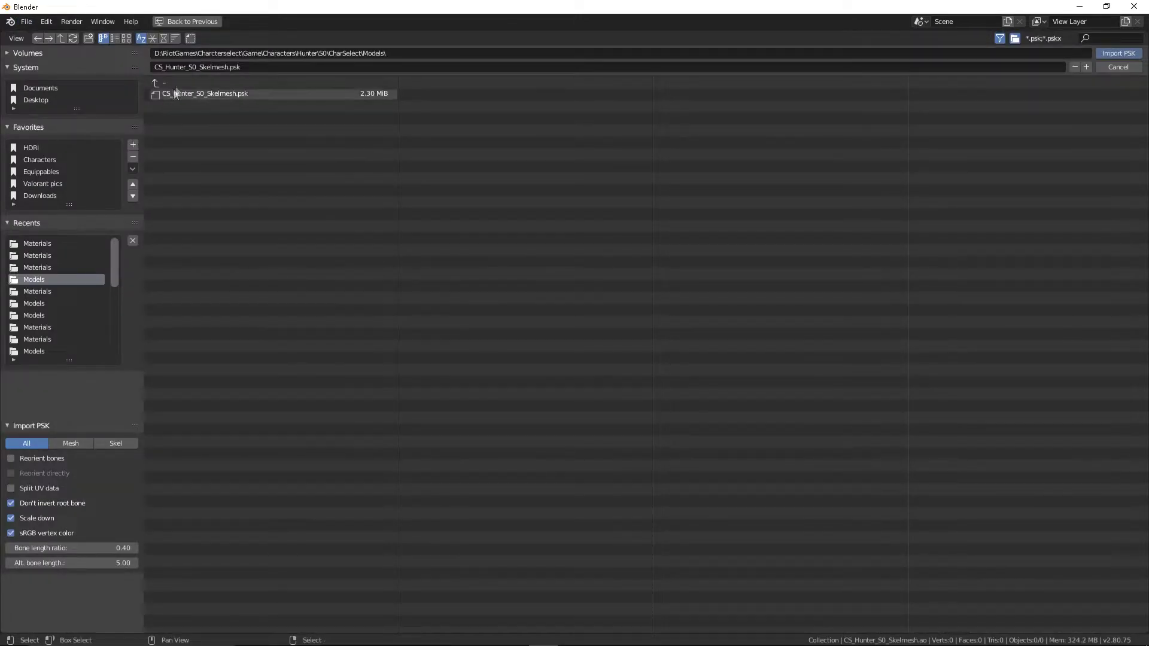
click(208, 84)
click(217, 84)
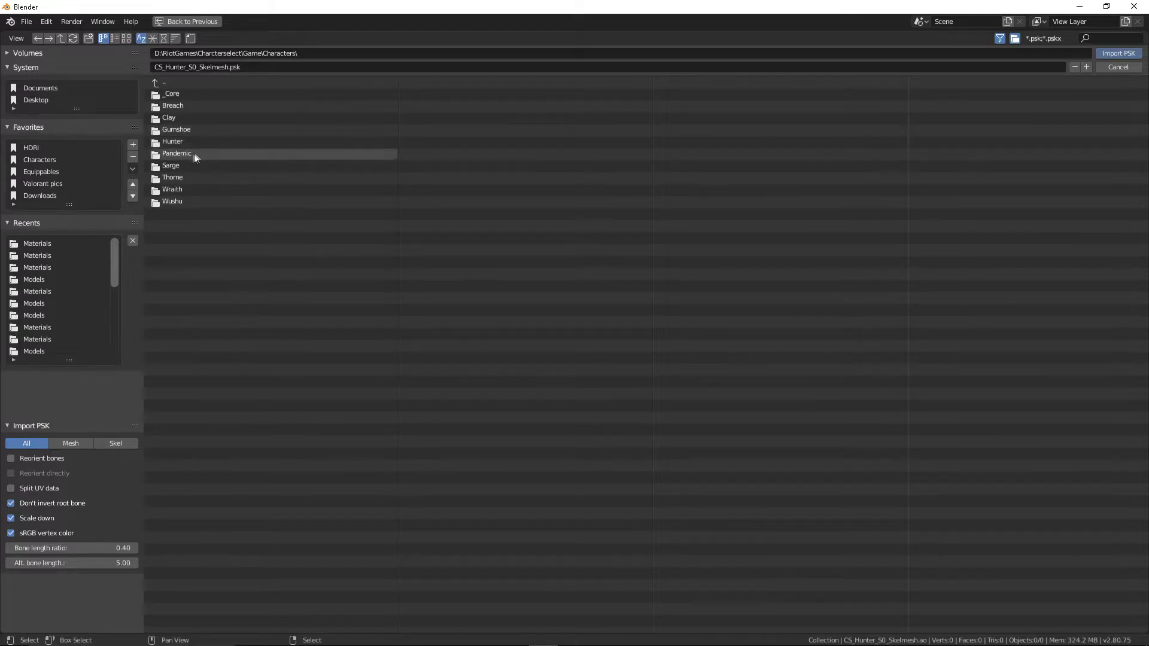
click(191, 155)
click(200, 95)
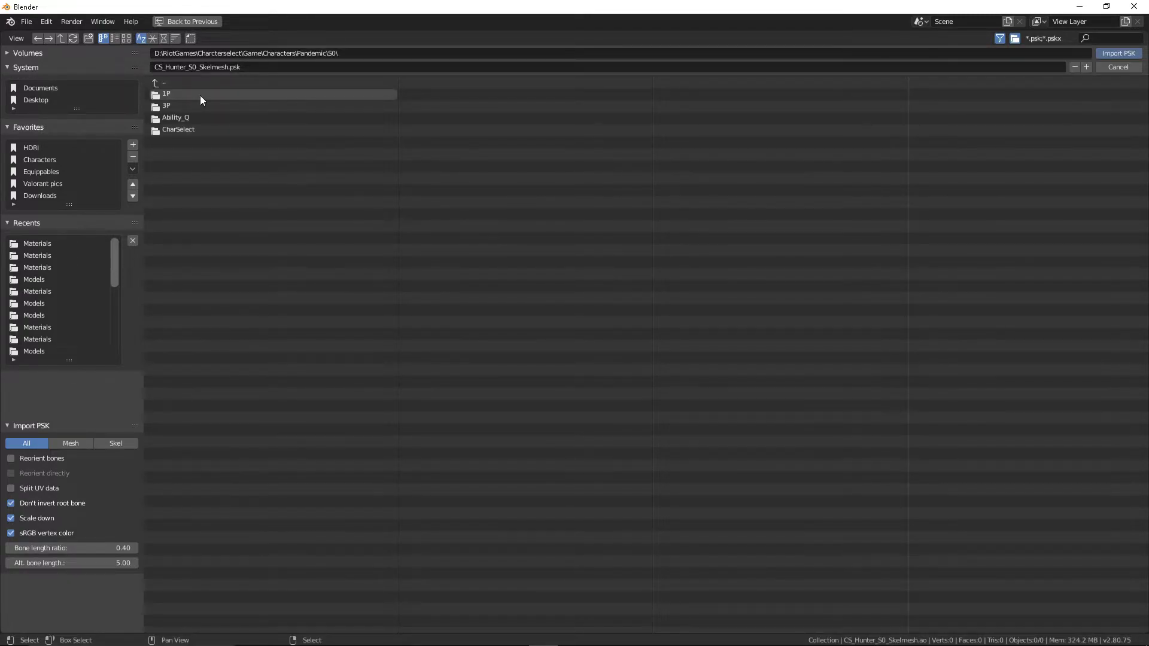
click(172, 130)
click(195, 96)
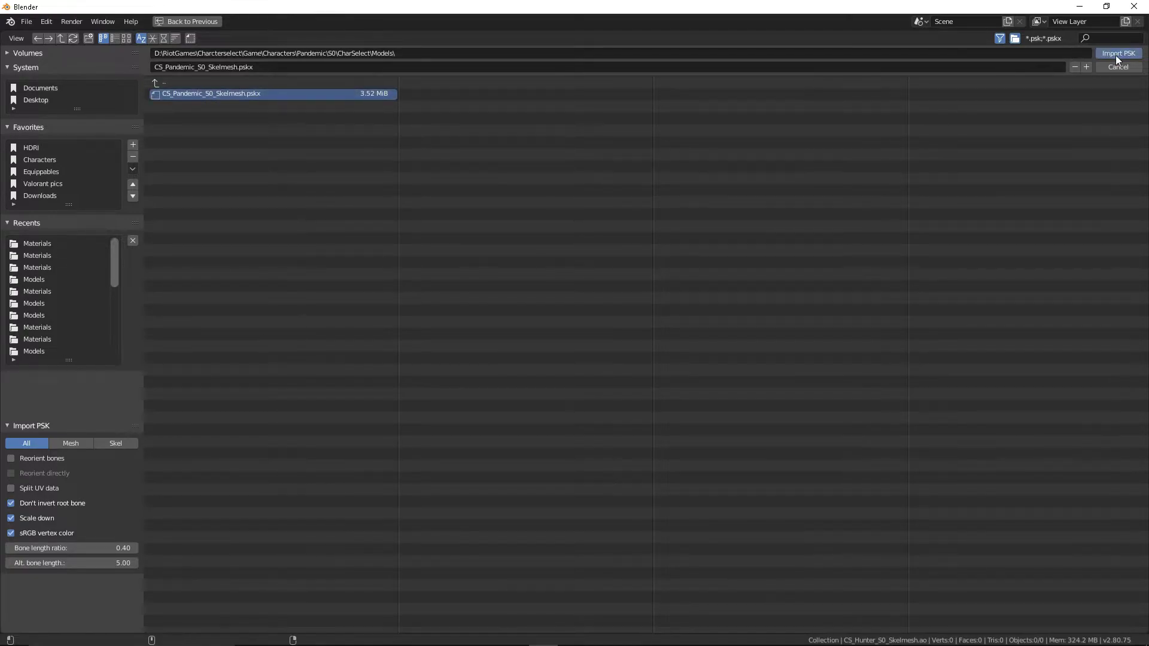
key(Return)
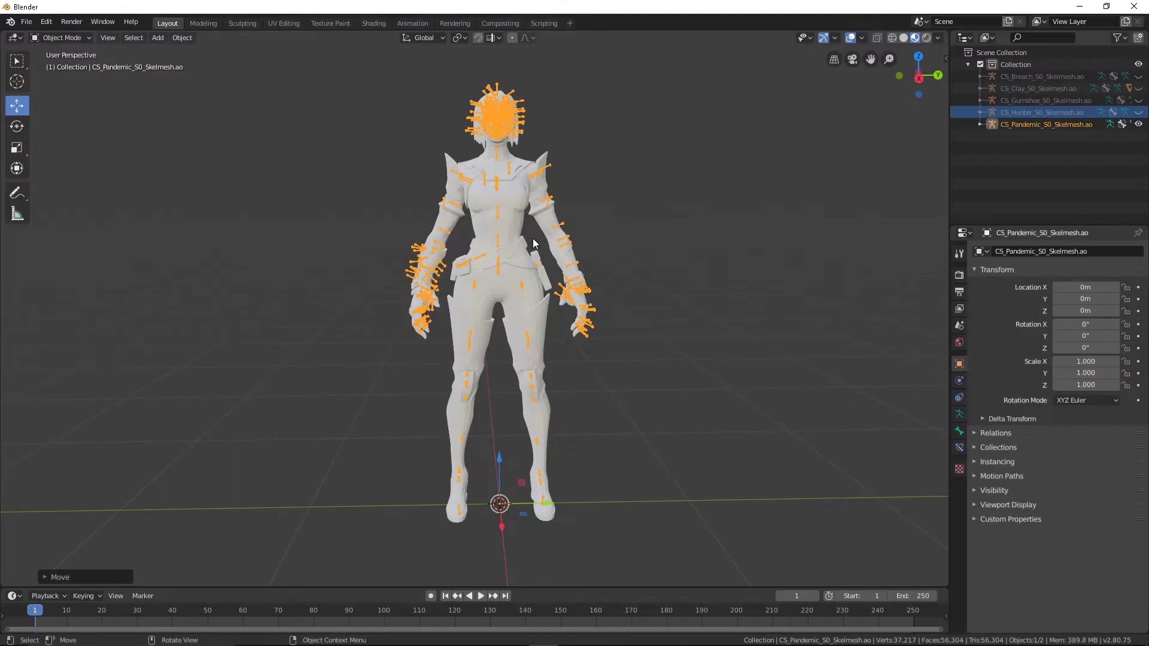
Smooth-shade the Pandemic mesh, hide its armature, and switch to the Shading workspace
click(502, 226)
right_click(501, 227)
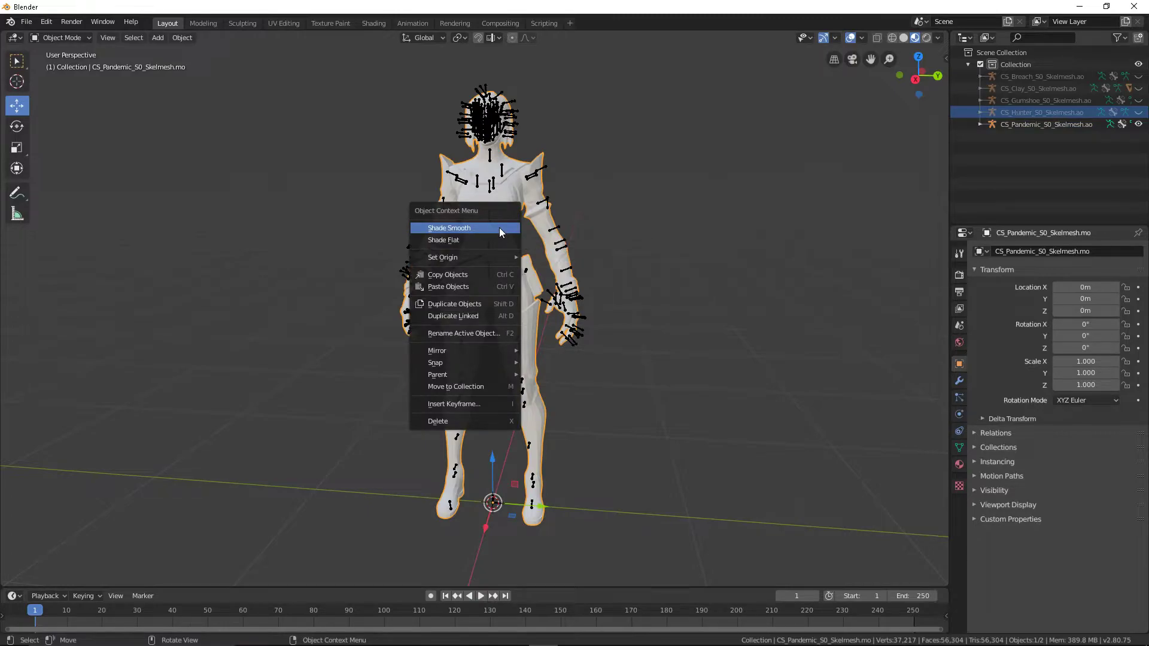
click(499, 227)
click(1139, 124)
middle_drag(673, 195, 694, 176)
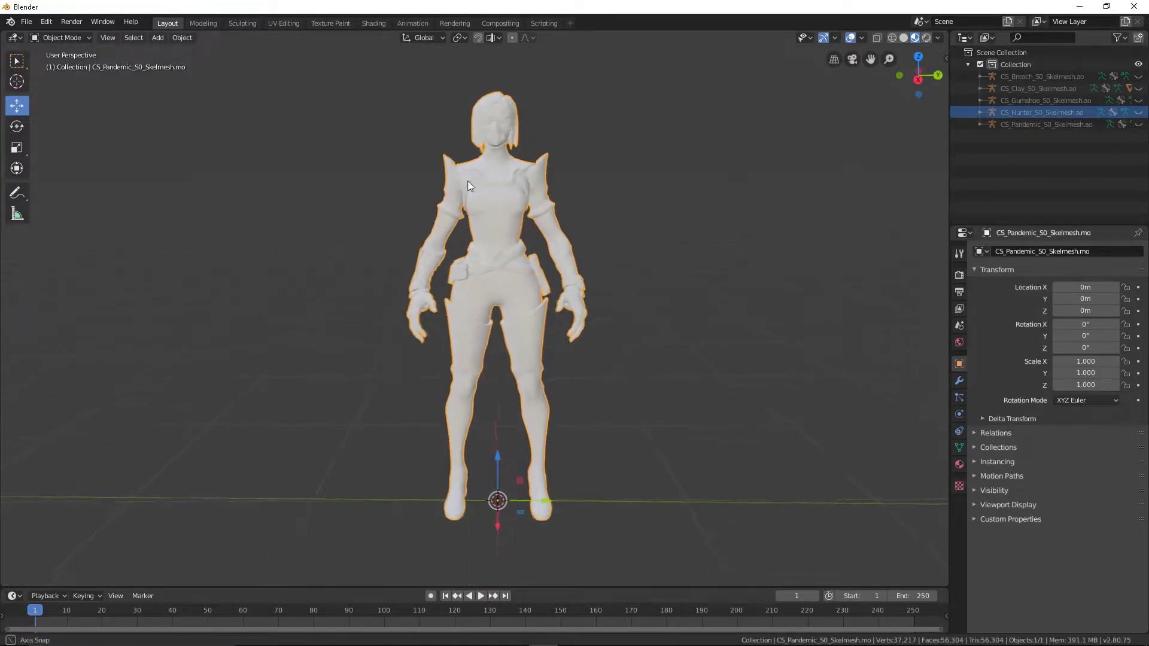
click(1064, 125)
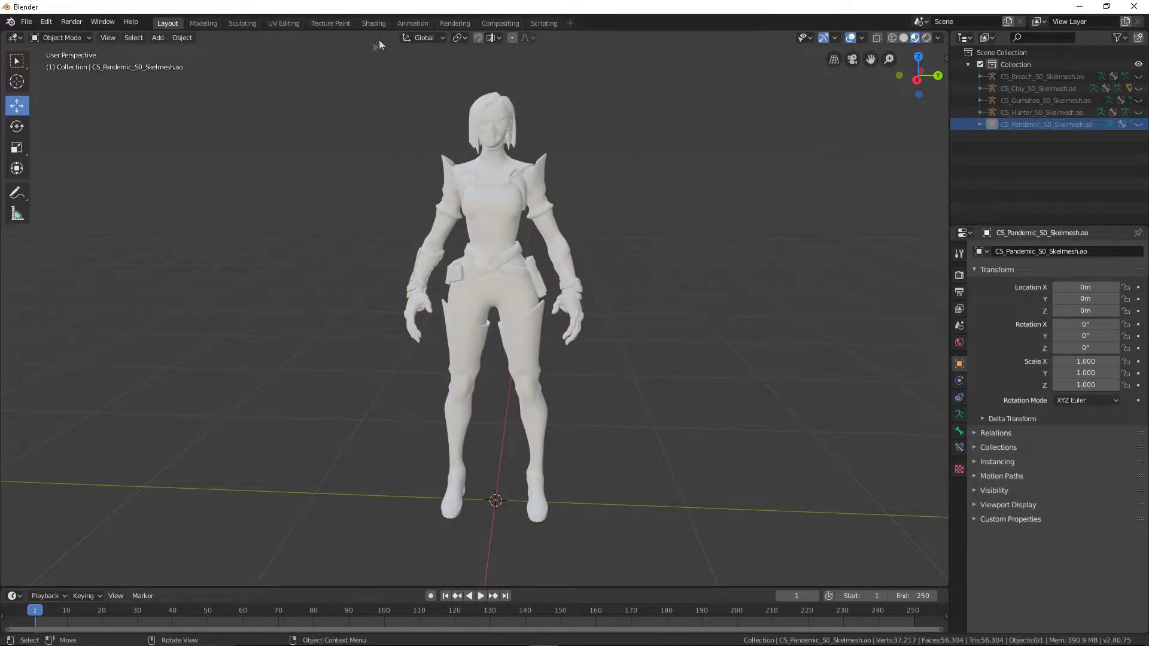
click(377, 24)
shift+middle_drag(612, 198, 605, 176)
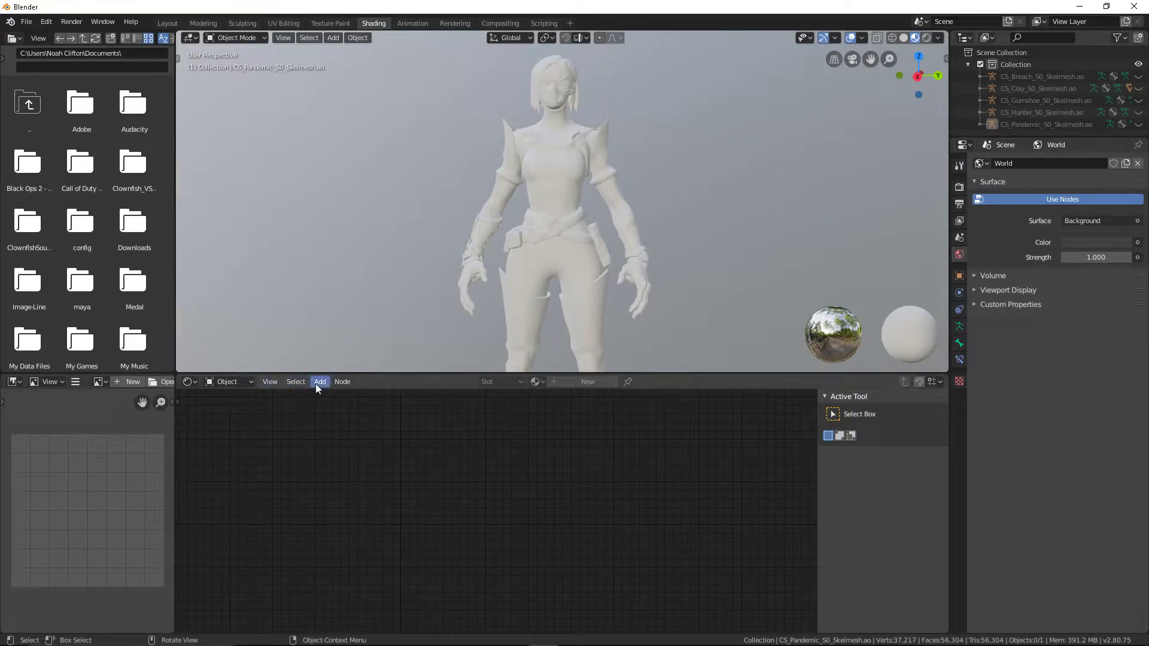
Enable nodes on the Pandemic head material and link an Image Texture to Base Color
click(1050, 197)
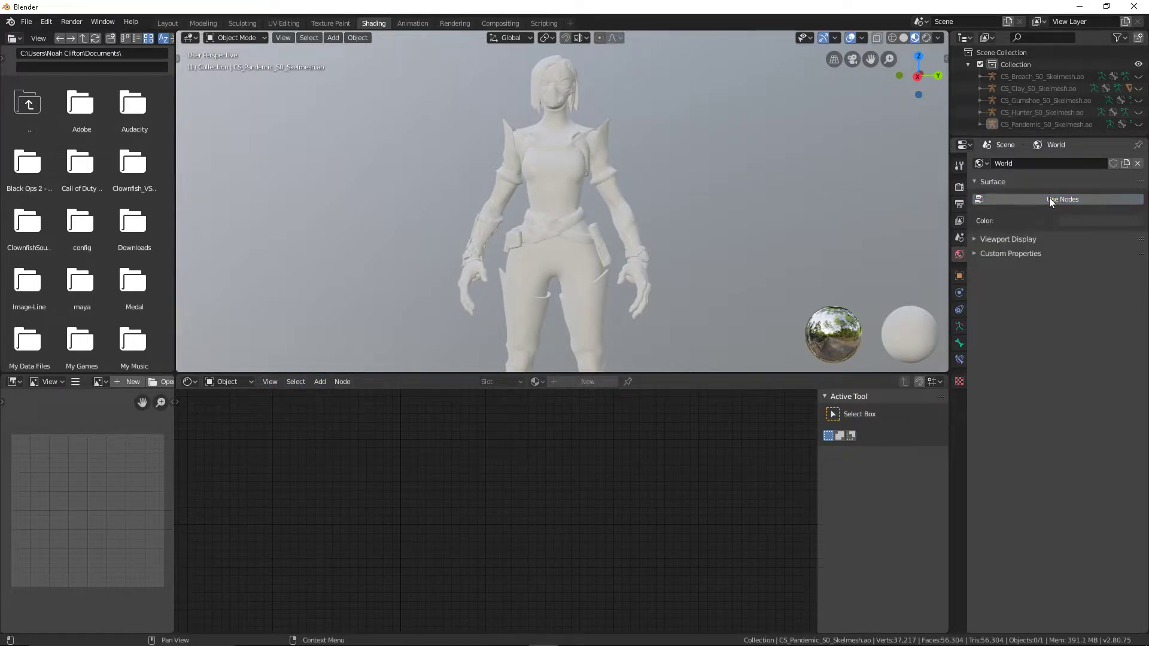
click(612, 263)
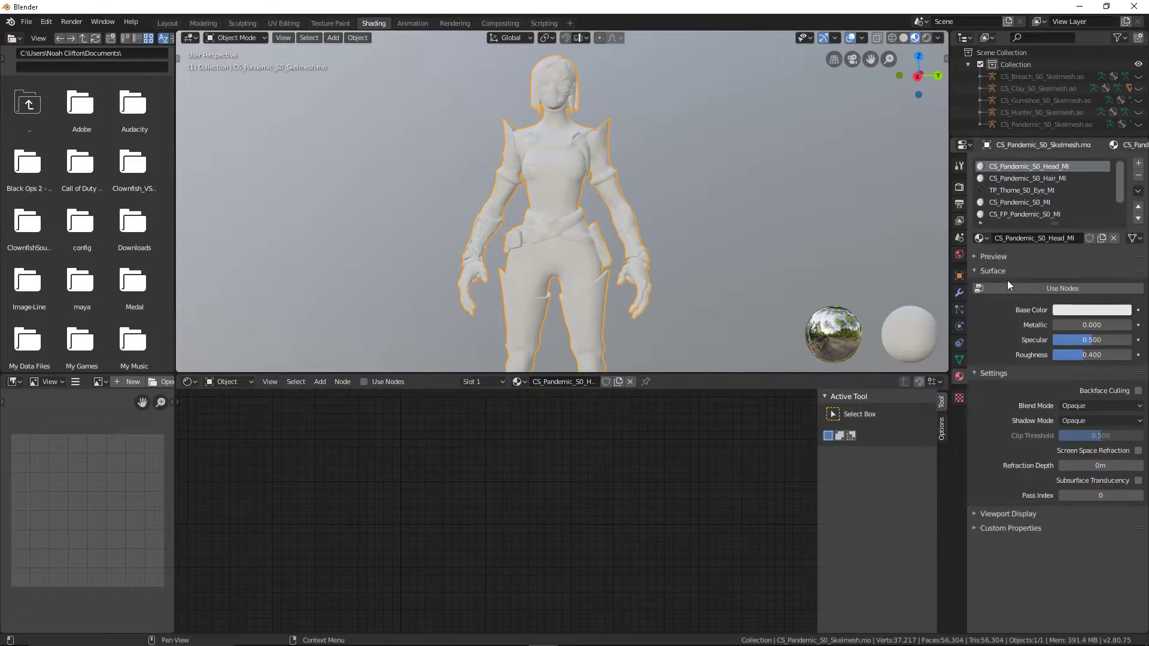
click(1043, 289)
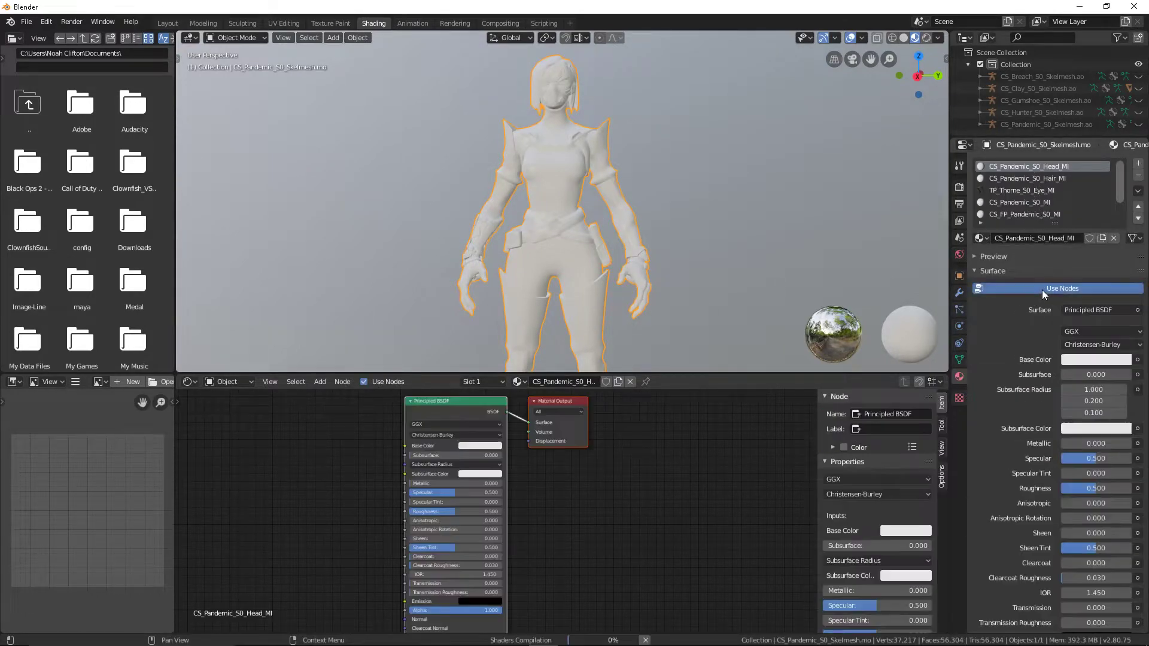
click(325, 379)
mouse_move(340, 449)
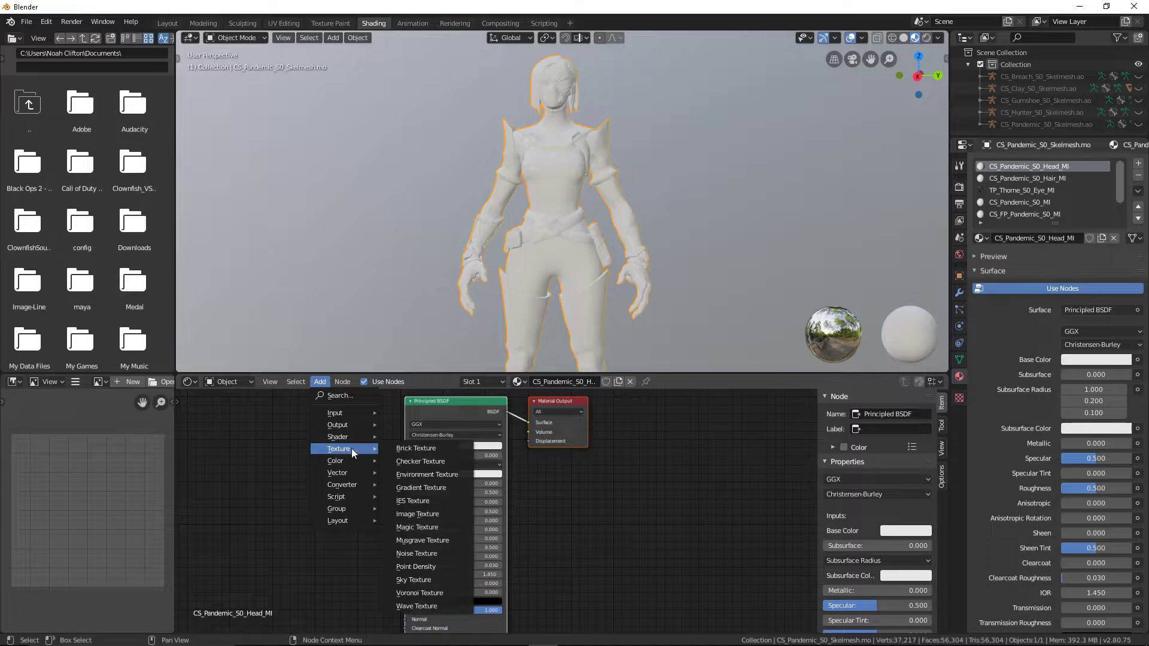
click(428, 506)
click(272, 441)
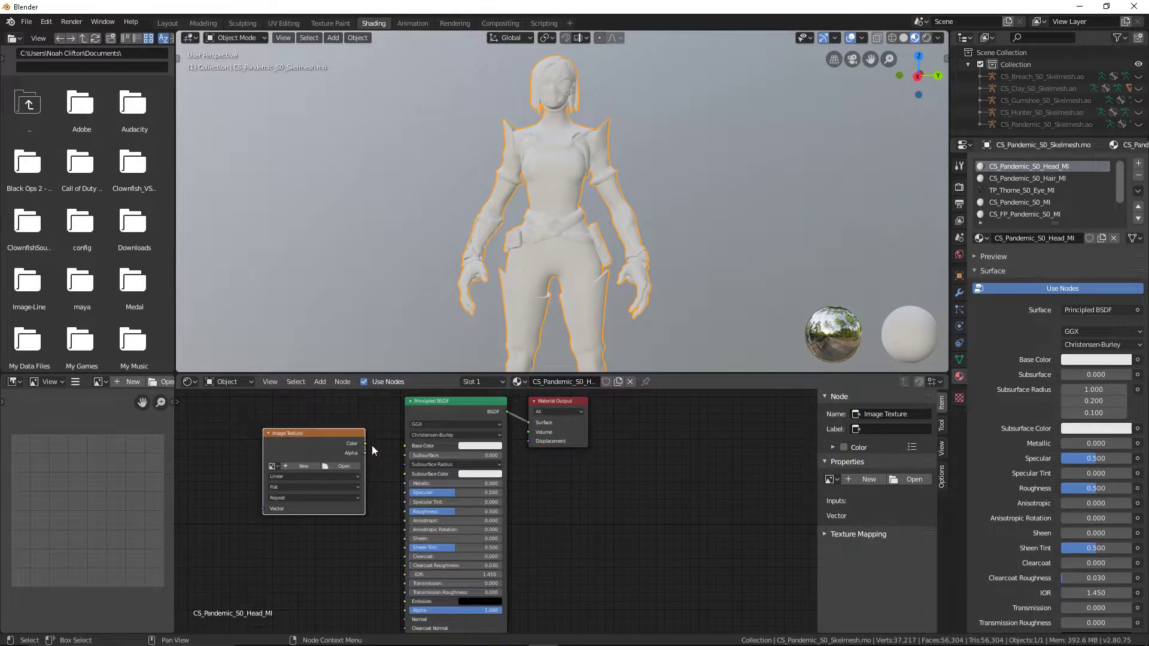
drag(365, 443, 405, 445)
Unlink and delete the unused Image Texture node from the head material
mouse_move(594, 246)
middle_down()
mouse_move(587, 225)
mouse_move(652, 210)
middle_up()
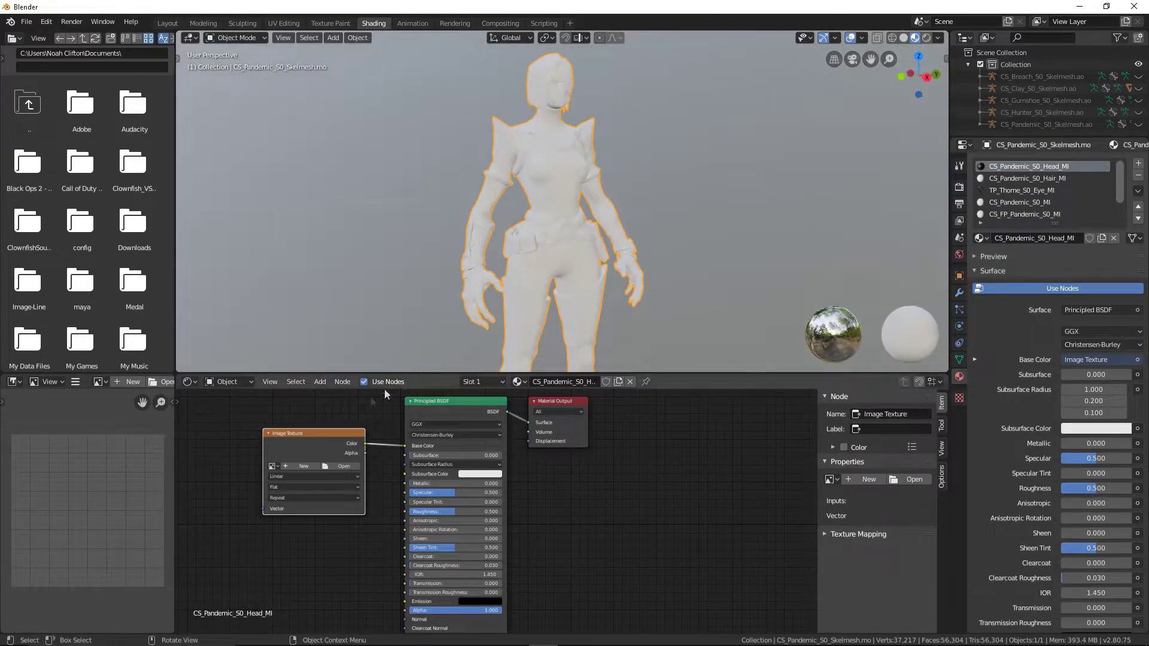
drag(405, 446, 369, 444)
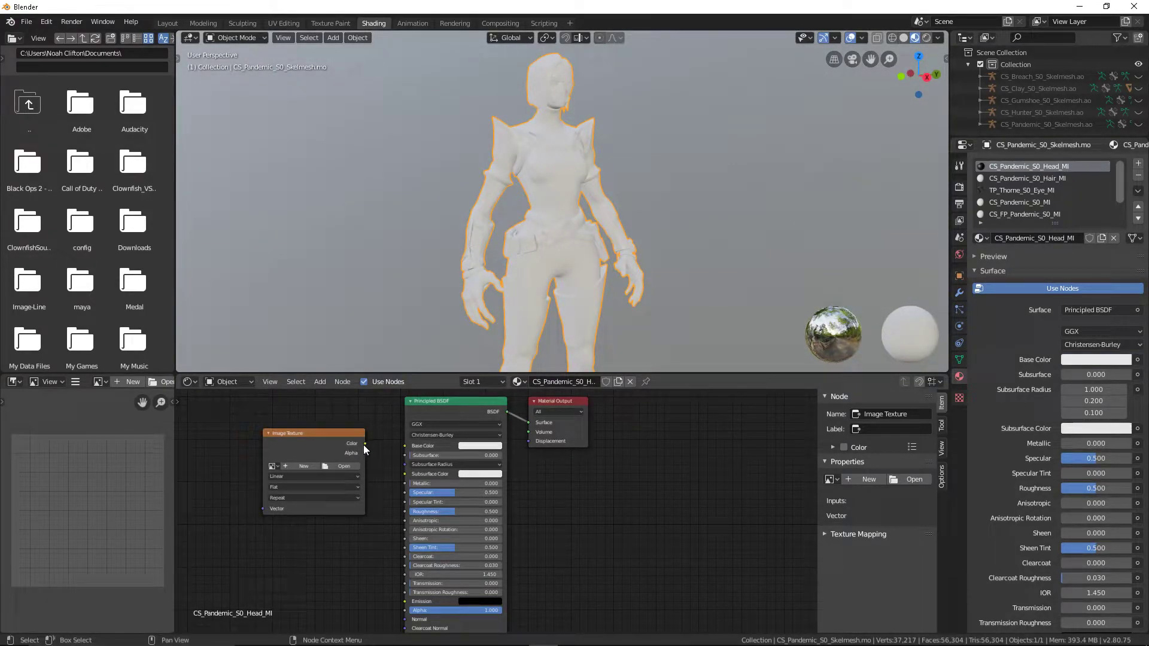
click(310, 437)
key(Delete)
Enable nodes on CS_Pandemic_S0_Hair_MI and add an Image Texture feeding Base Color
click(1051, 179)
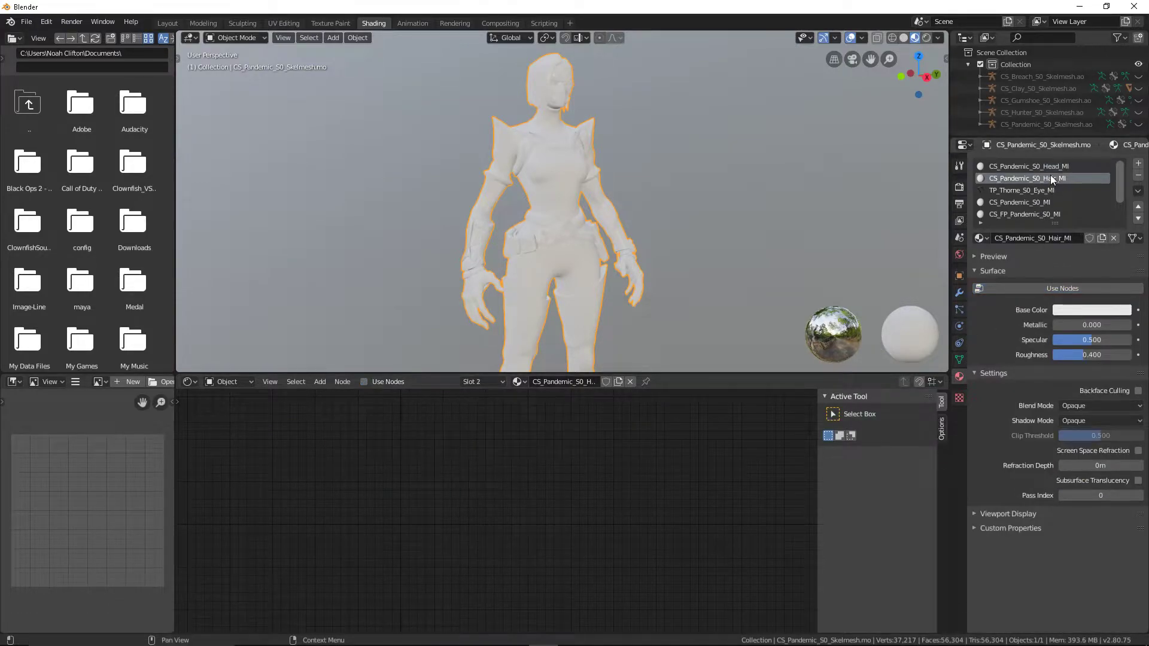
click(1063, 288)
click(320, 381)
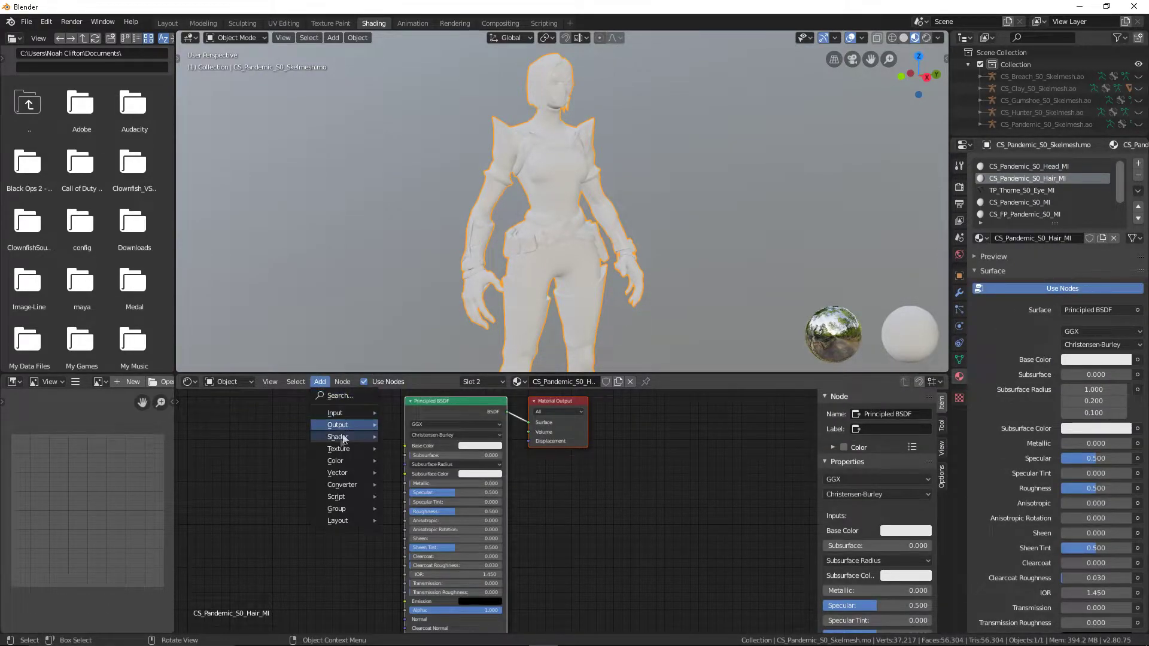
click(419, 515)
click(322, 447)
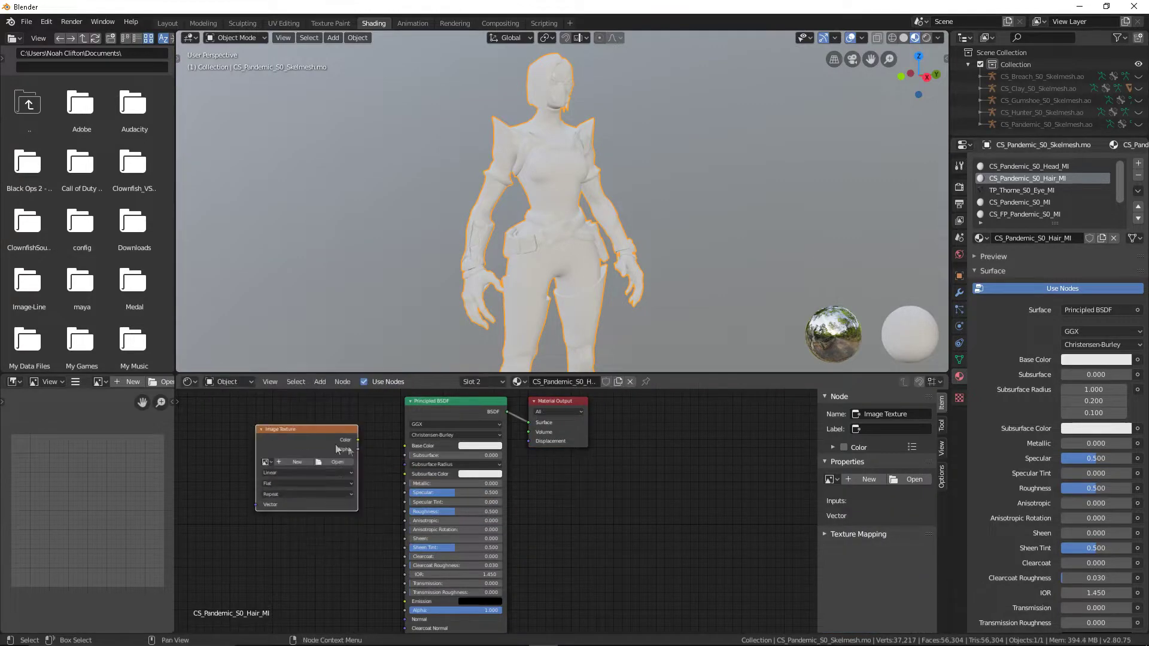
drag(358, 441, 412, 447)
Load Pandemic_S0_TP_Hair_DF.tga from 3P Materials, then enable nodes on CS_Pandemic_S0_MI
click(338, 462)
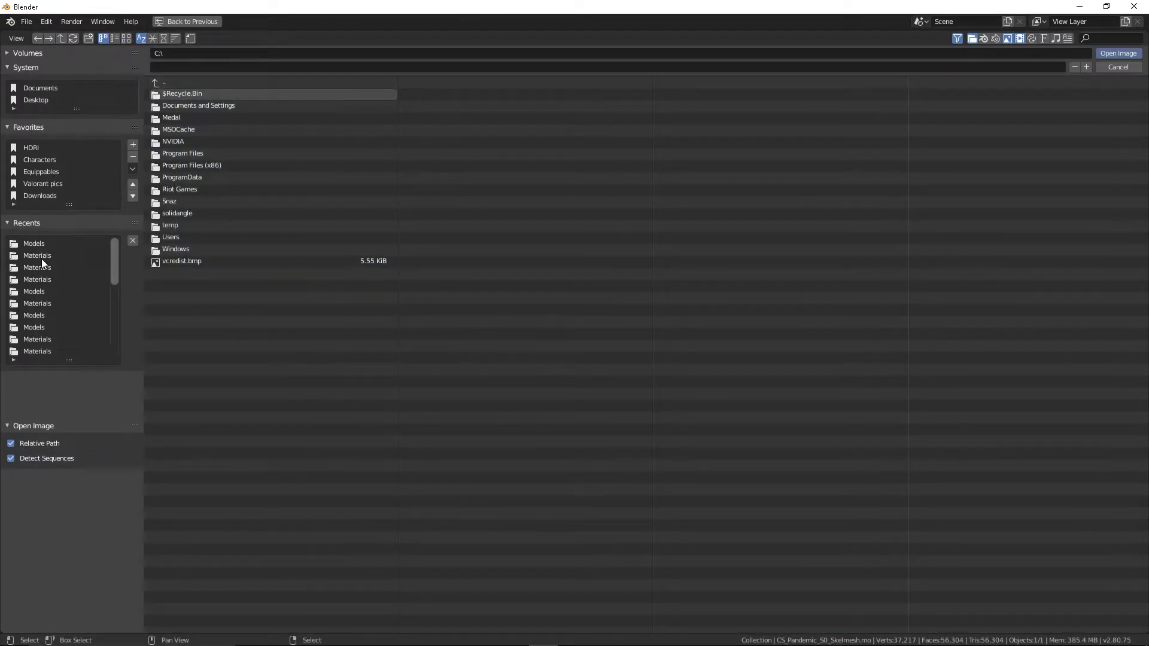
click(31, 244)
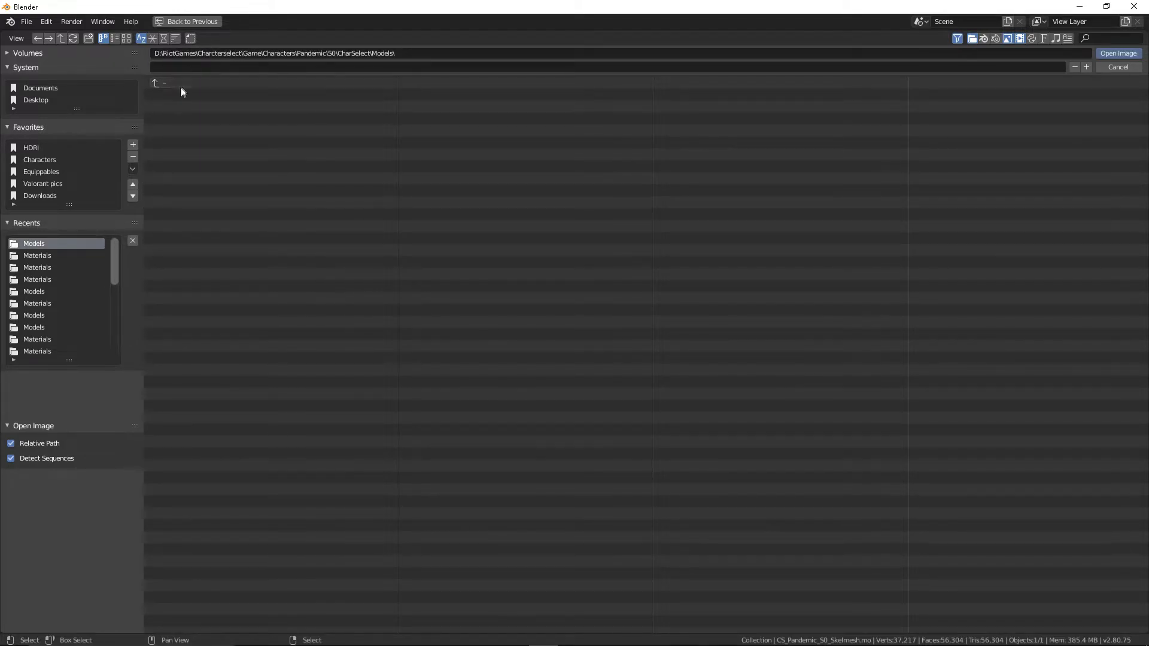
click(181, 85)
click(182, 103)
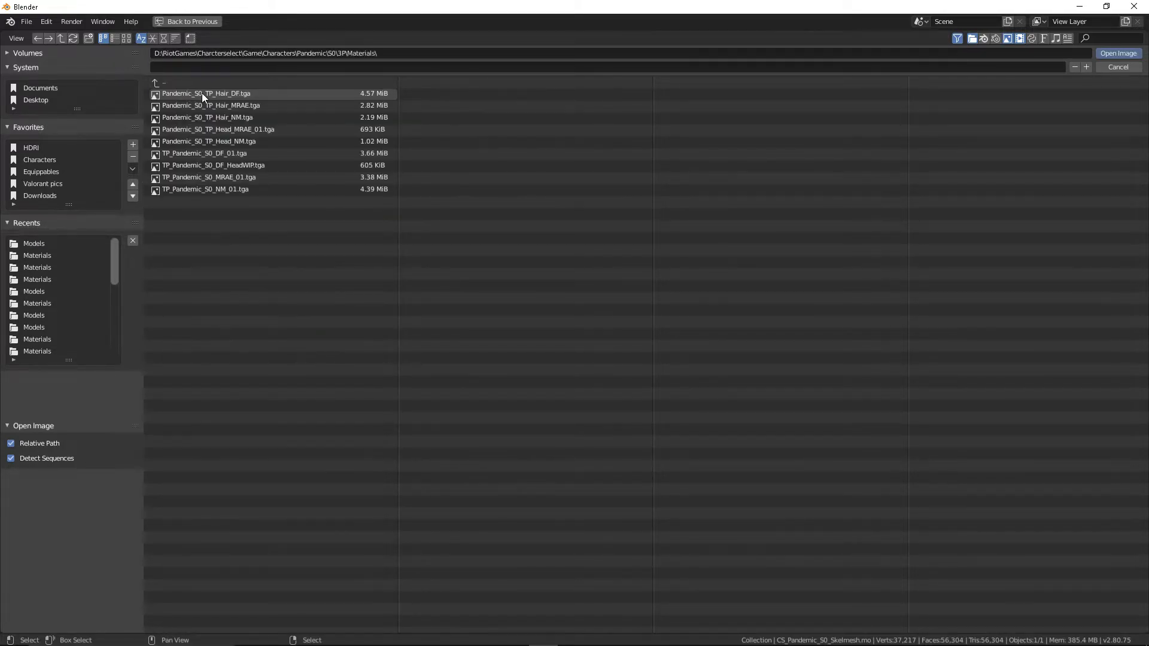
click(263, 94)
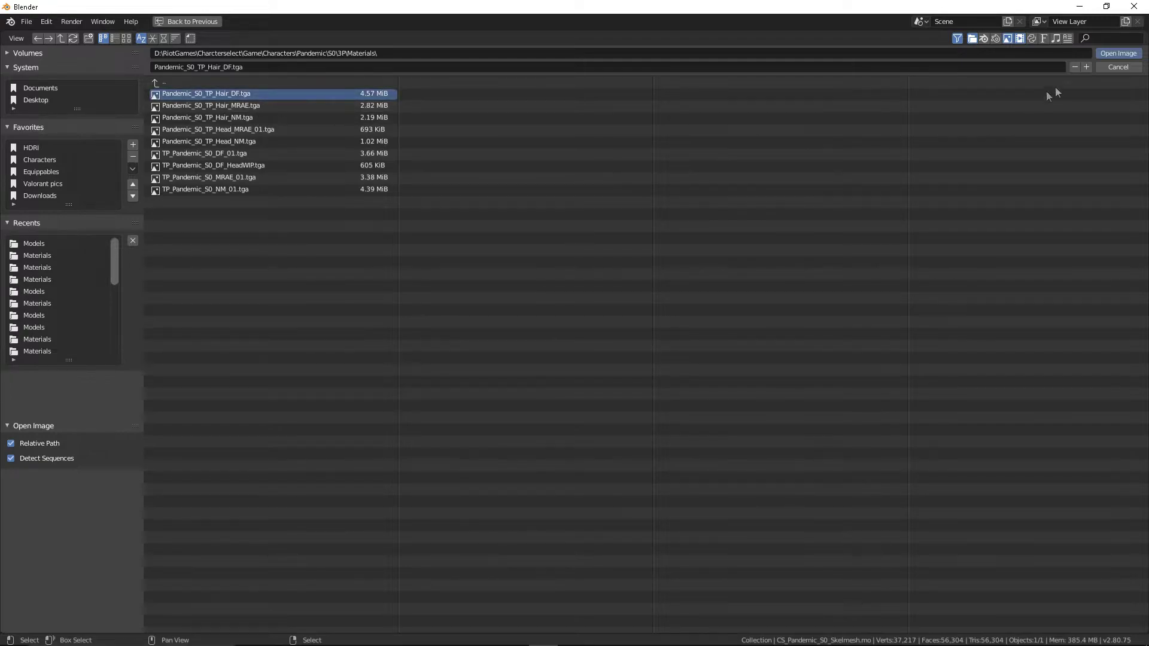
click(1120, 53)
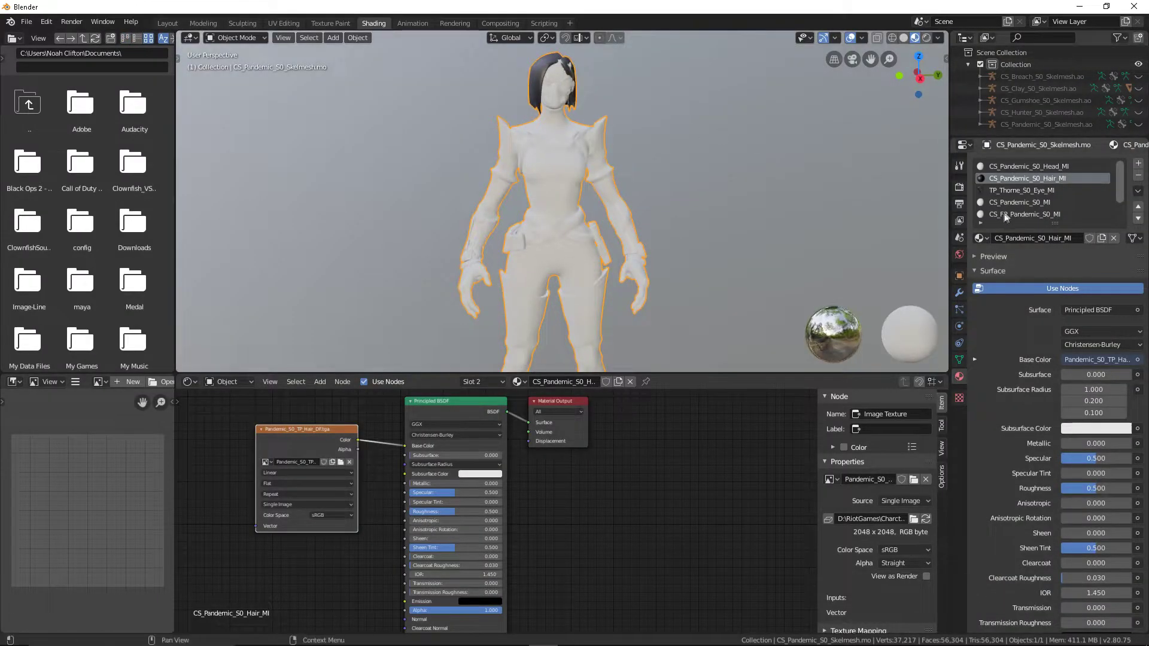
click(1053, 289)
click(320, 382)
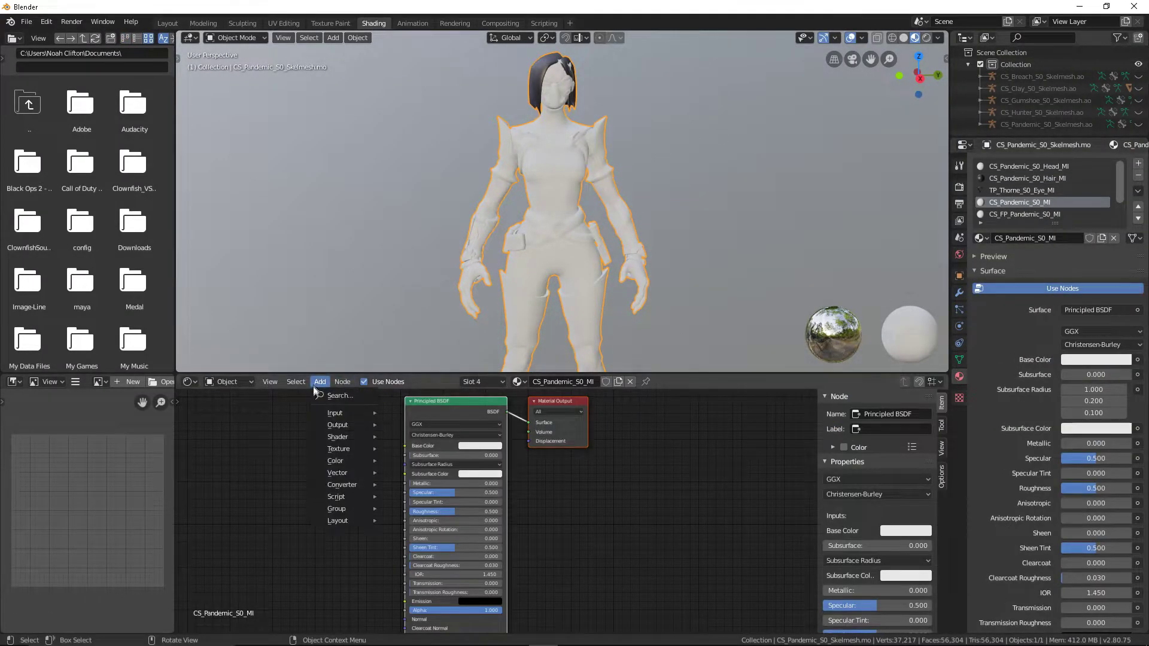
Add an Image Texture with TP_Pandemic_S0_DF_01.tga feeding Base Color of CS_Pandemic_S0_MI
click(425, 518)
click(354, 435)
drag(352, 428, 405, 446)
click(329, 450)
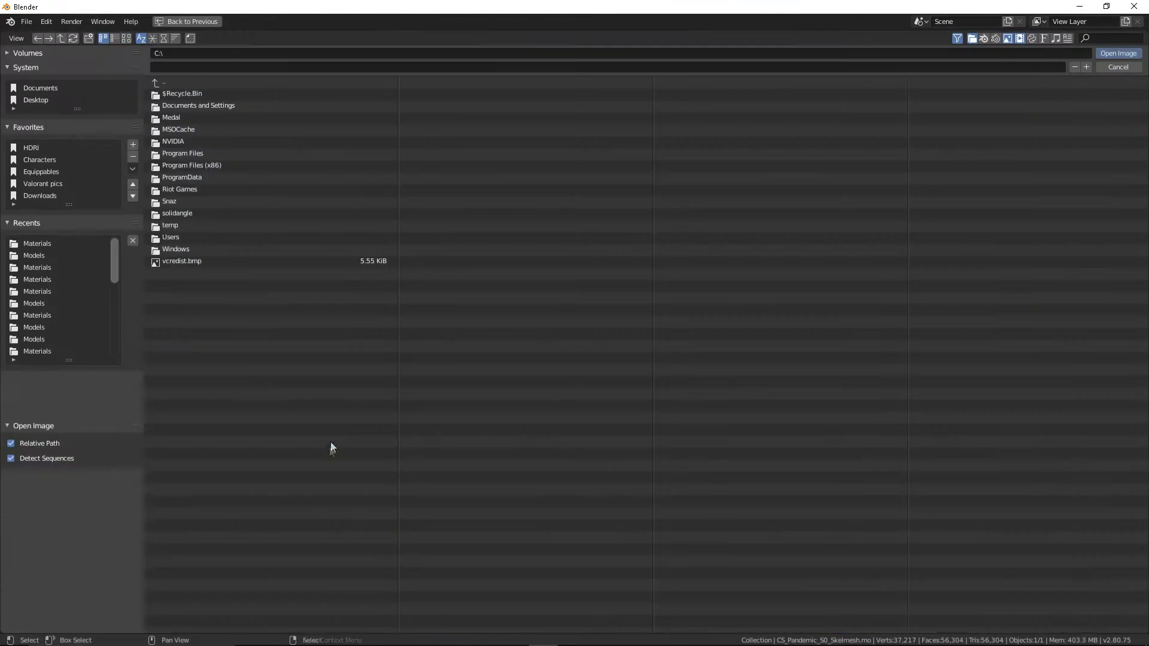
click(50, 245)
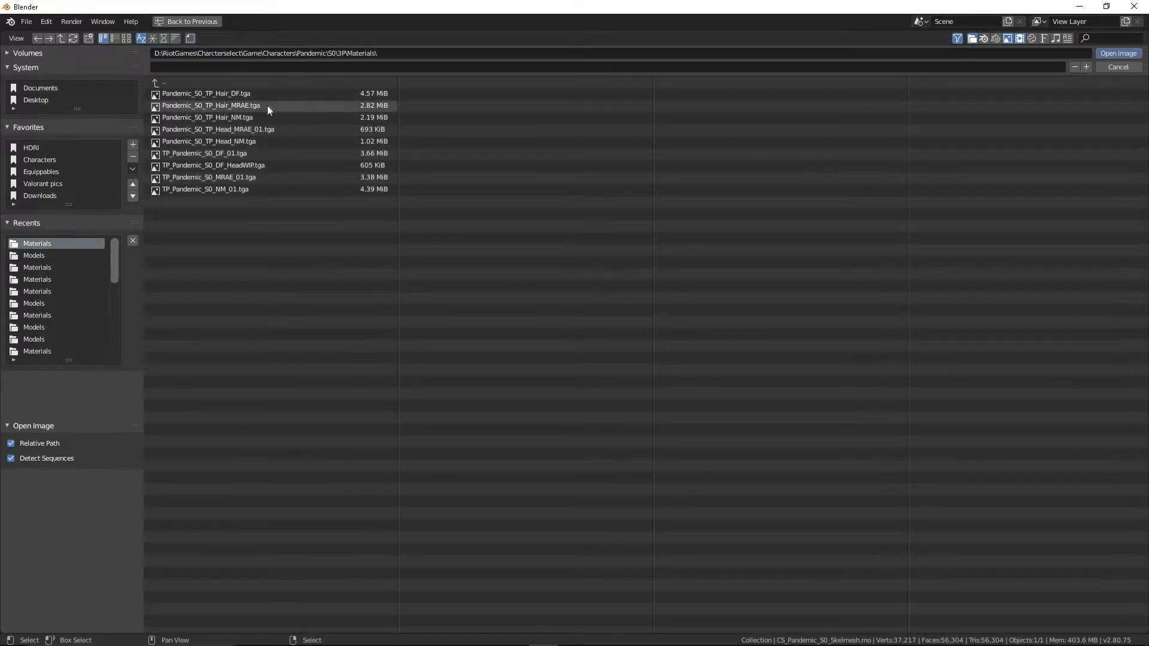
click(250, 153)
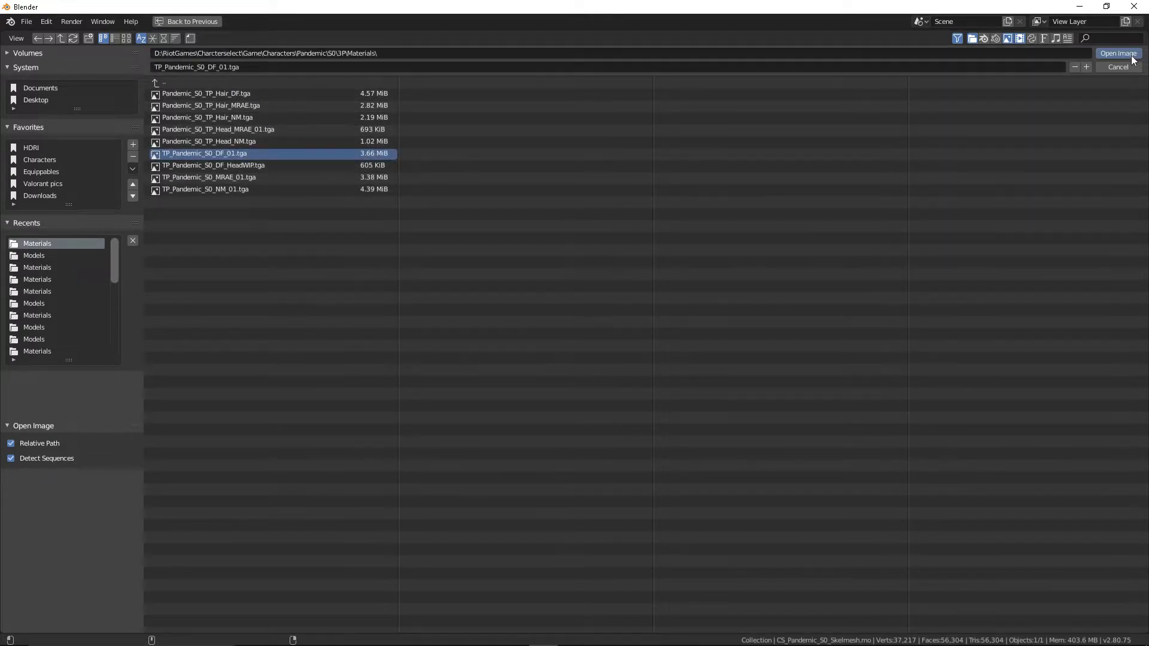
click(1118, 54)
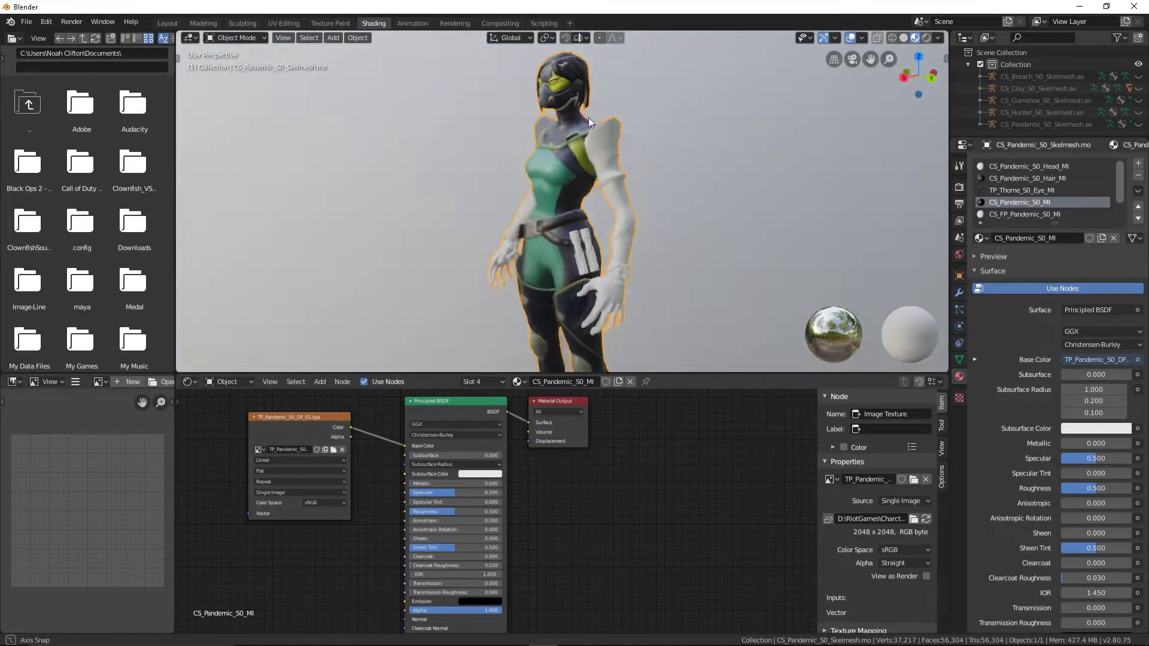
Enable nodes on CS_FP_Pandemic_S0_MI and add an Image Texture feeding Base Color
middle_drag(587, 118, 648, 114)
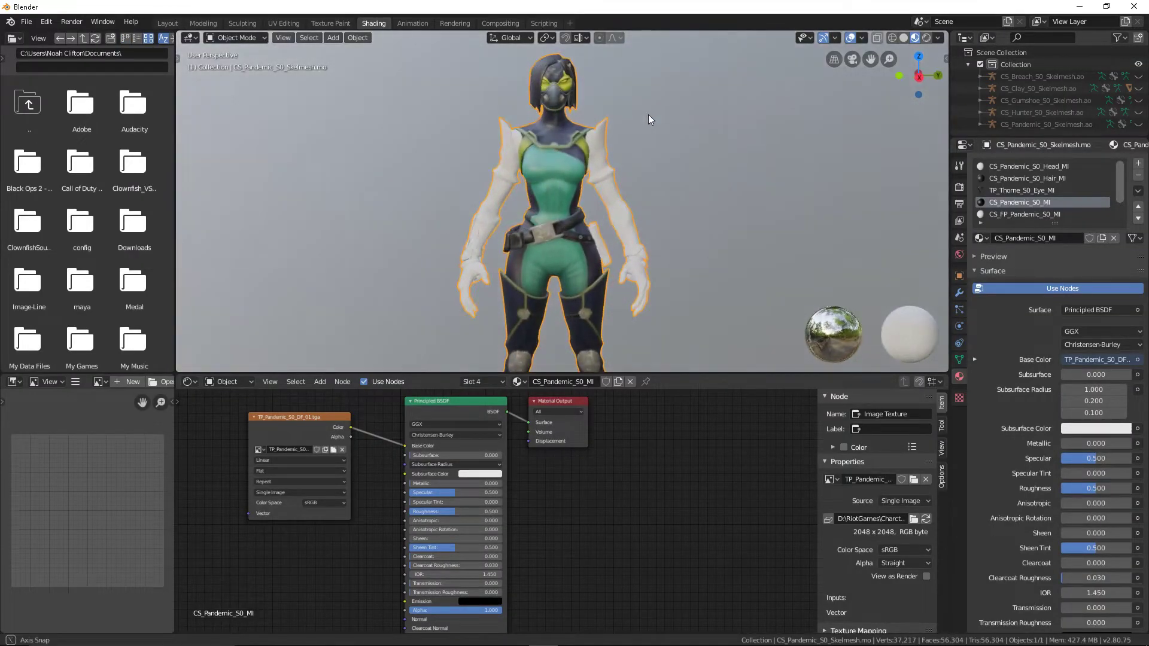
click(1053, 214)
click(1025, 290)
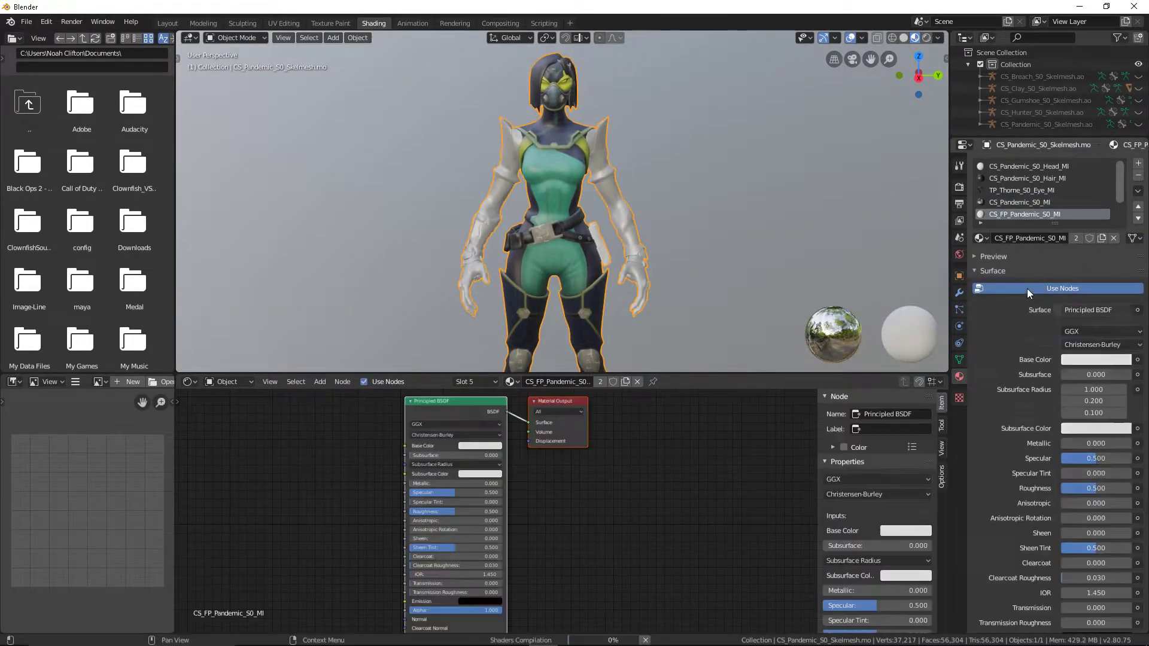
click(317, 382)
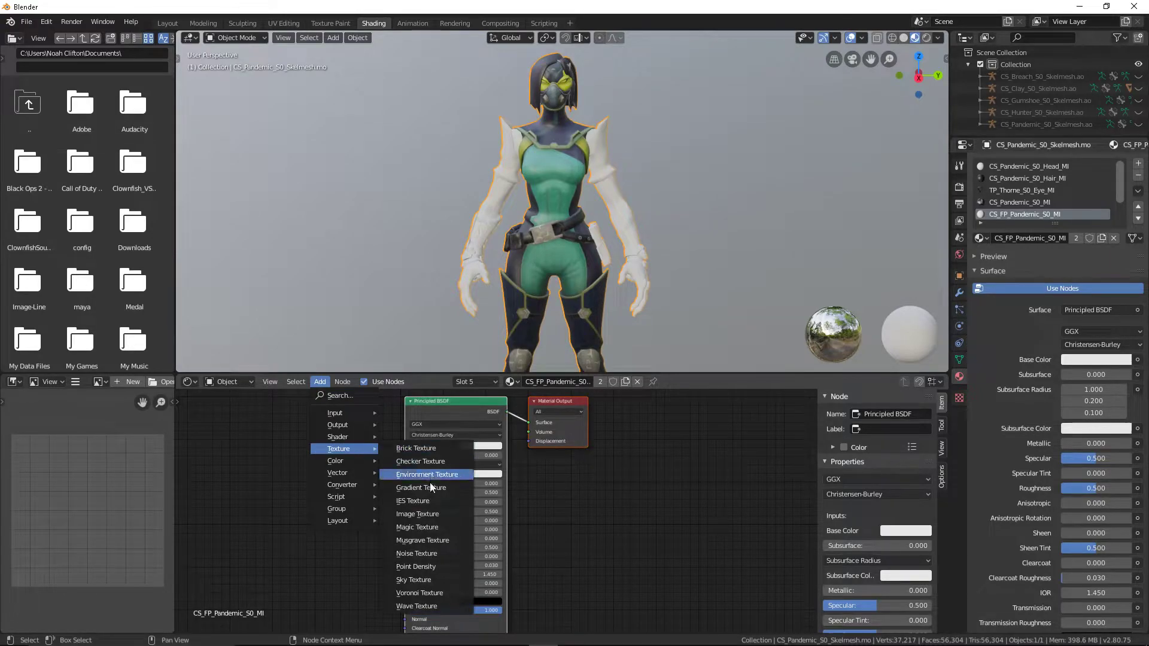
click(417, 514)
drag(361, 425, 405, 446)
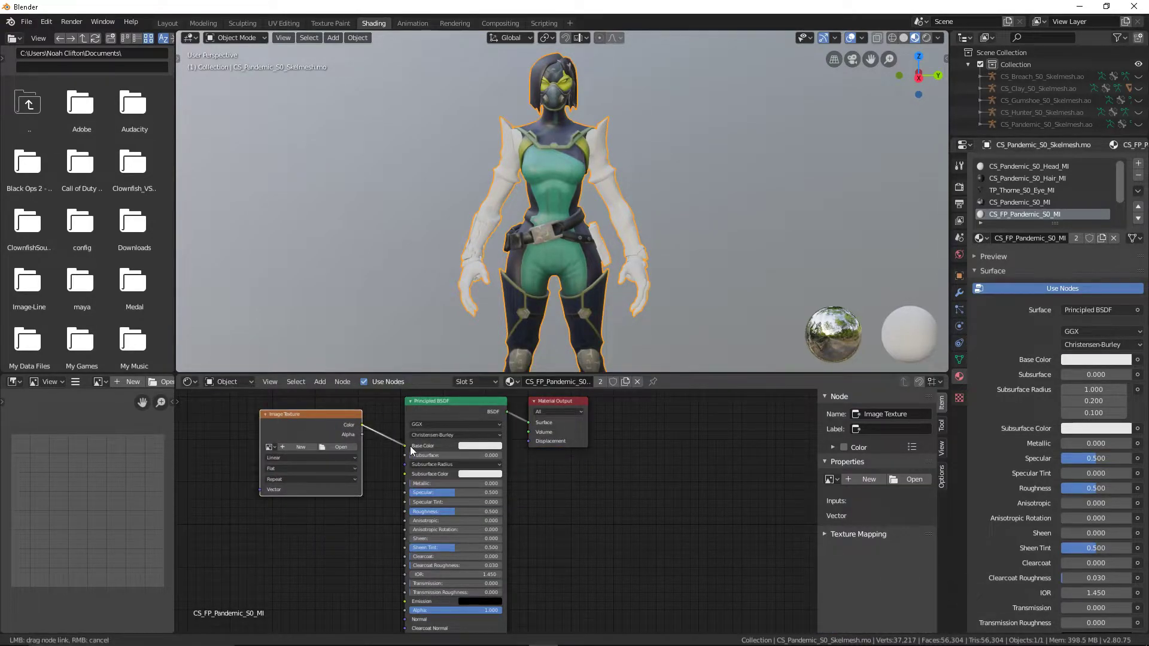
Load FP_Pandemic_S0_DF_01.tga from 1P\Materials, then select AB_Pandemic_S0_Q_MI
click(345, 447)
click(61, 242)
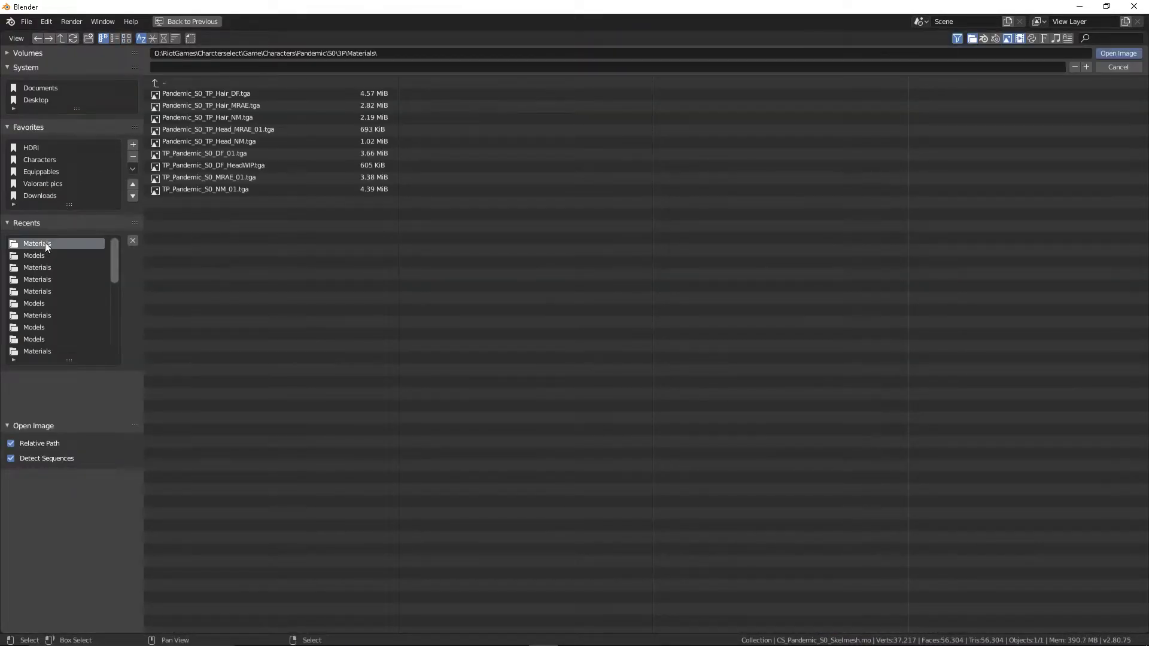
click(187, 94)
double_click(223, 84)
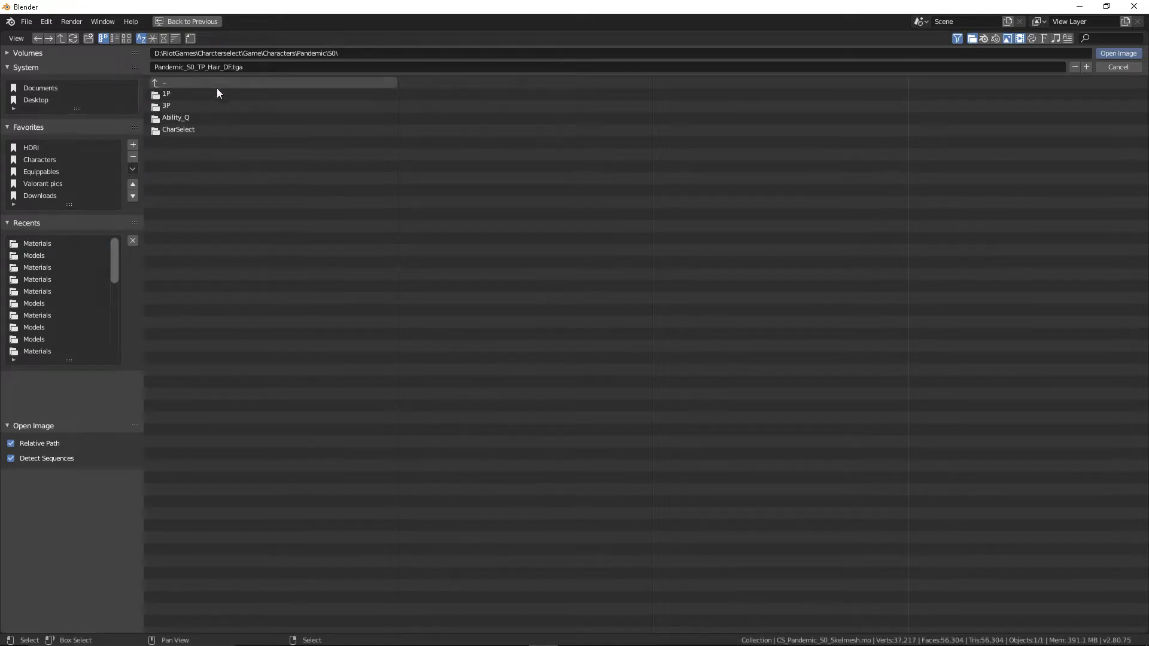
double_click(196, 95)
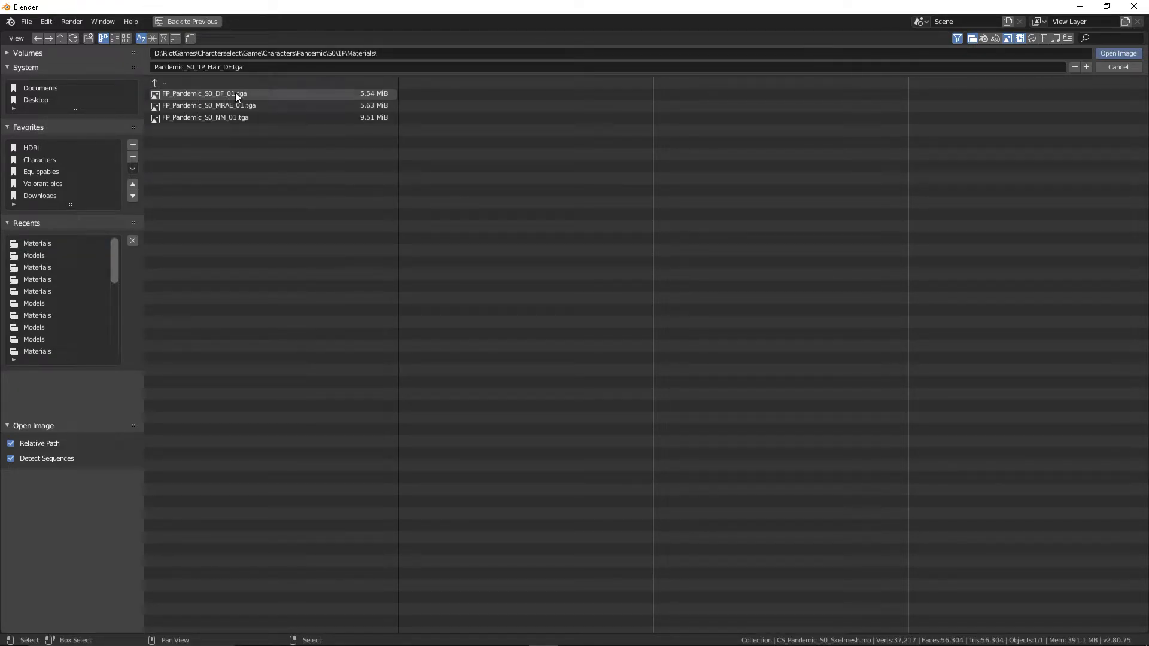
click(236, 92)
click(1119, 52)
mouse_move(635, 142)
middle_down()
mouse_move(530, 142)
mouse_move(643, 151)
mouse_move(623, 169)
mouse_move(839, 179)
mouse_move(615, 169)
middle_up()
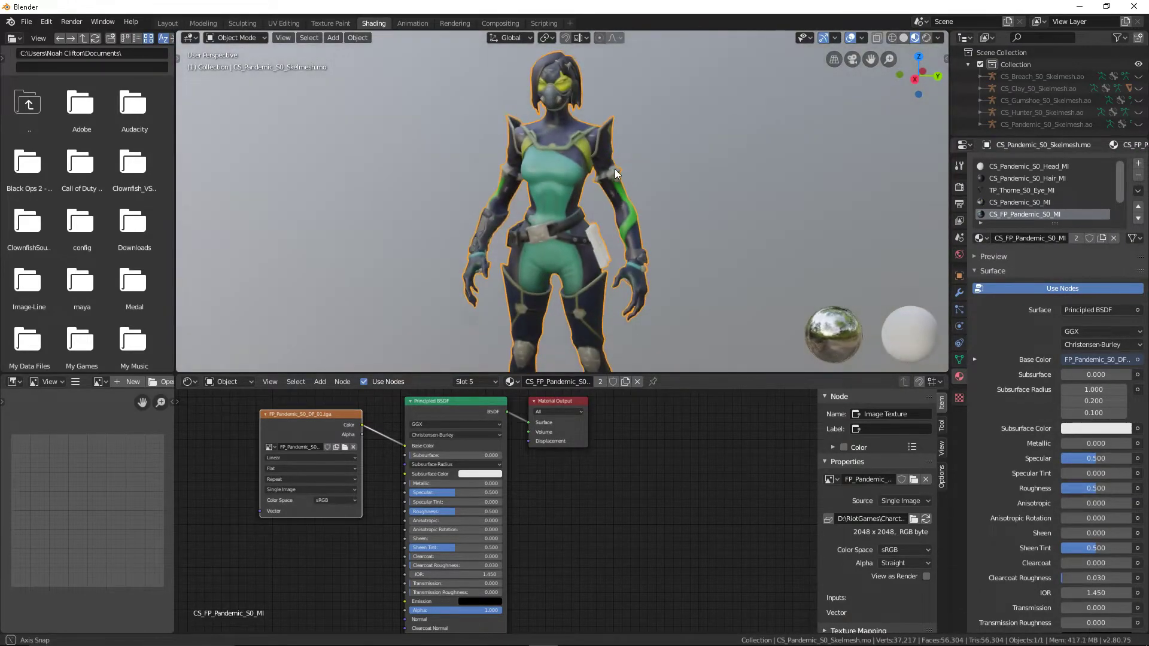
scroll(1035, 206, down, 2)
click(1041, 214)
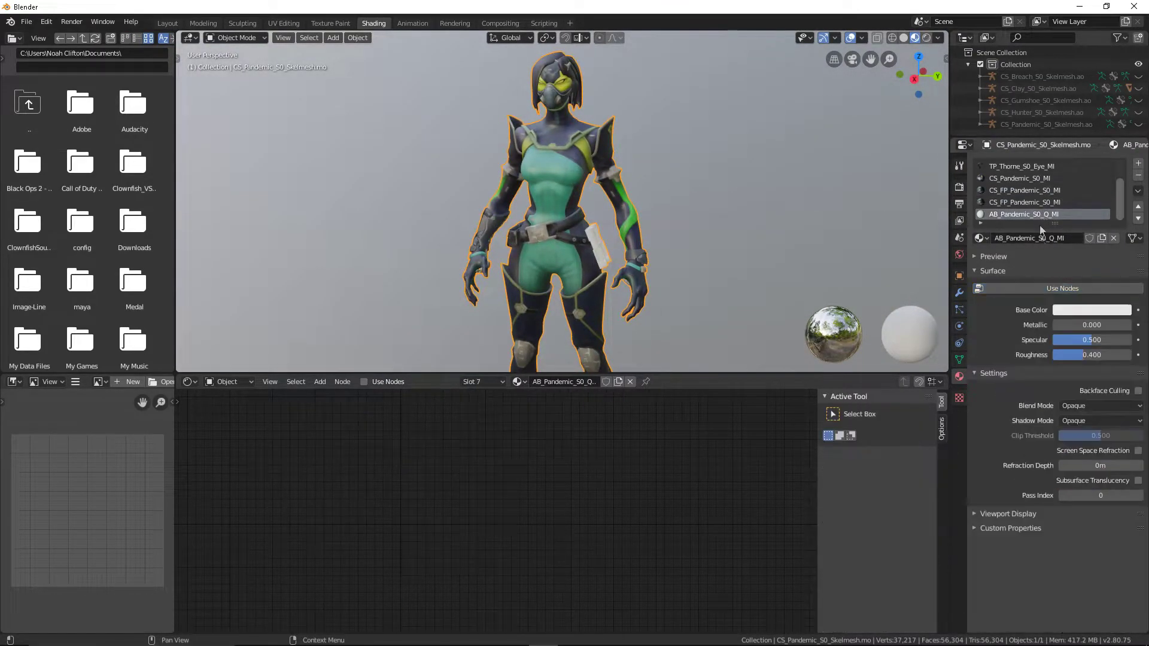
Enable nodes on AB_Pandemic_S0_Q_MI and link a new Image Texture's Color to Base Color
click(1040, 288)
click(320, 381)
mouse_move(339, 448)
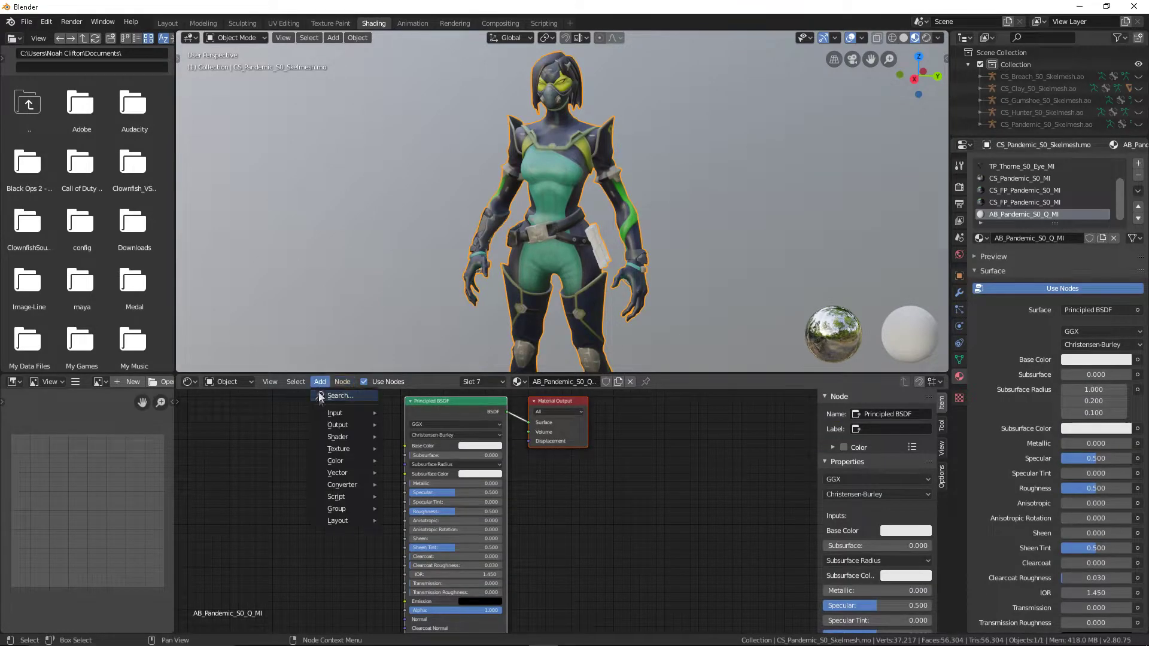
click(407, 514)
click(246, 412)
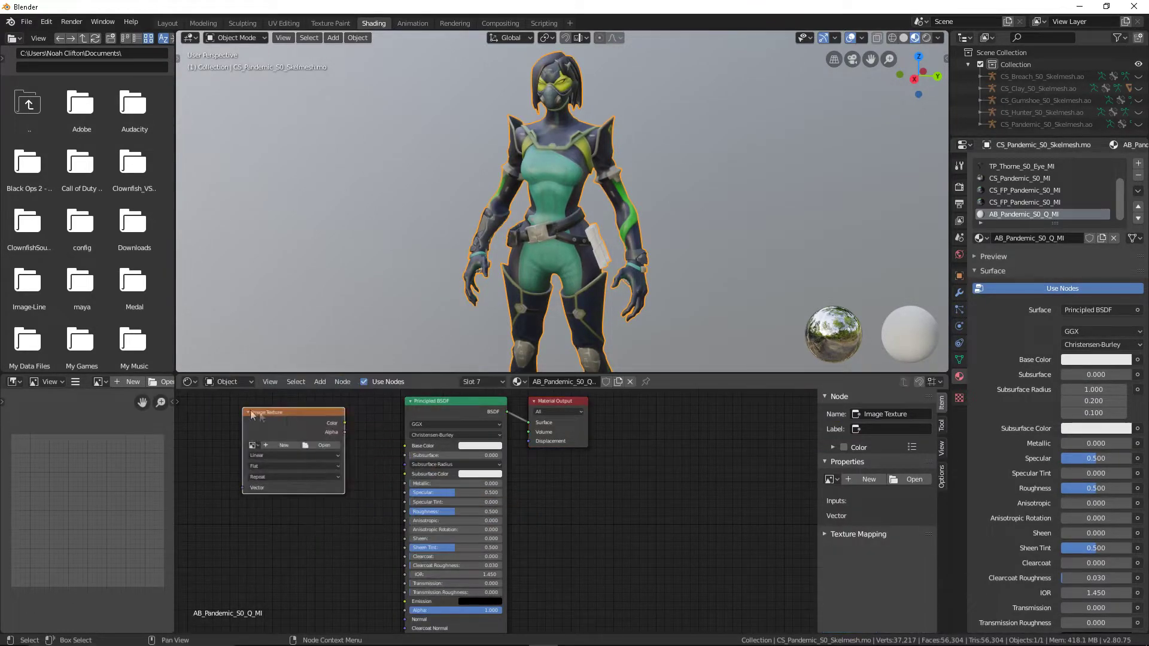
drag(340, 428, 405, 445)
Load Ability_Q\1P\Materials\Pandemic_S0_PoisonCanister_DF.tga into the texture node and inspect the textured model
click(320, 443)
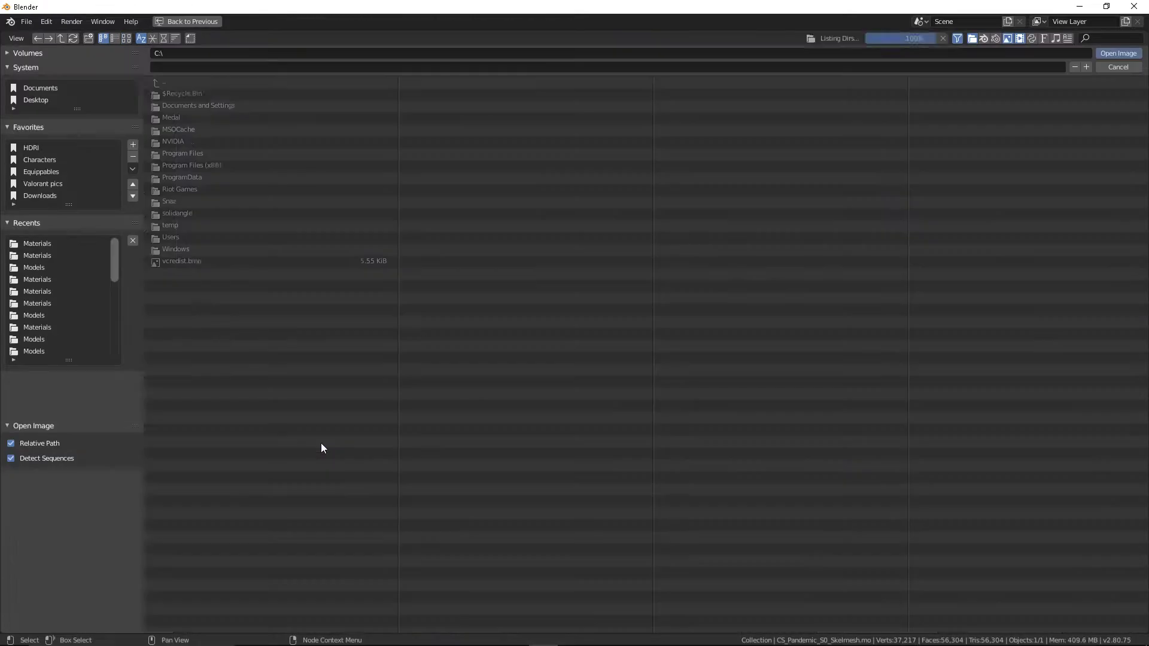
click(49, 244)
click(242, 83)
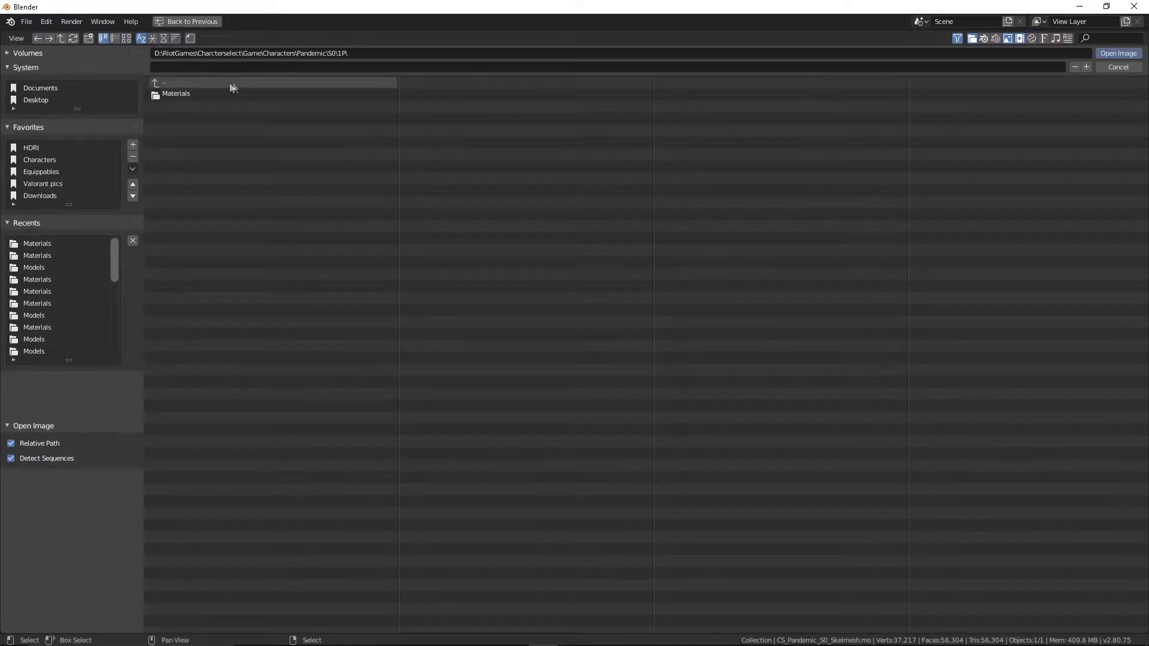
double_click(189, 117)
double_click(192, 94)
double_click(197, 94)
click(201, 94)
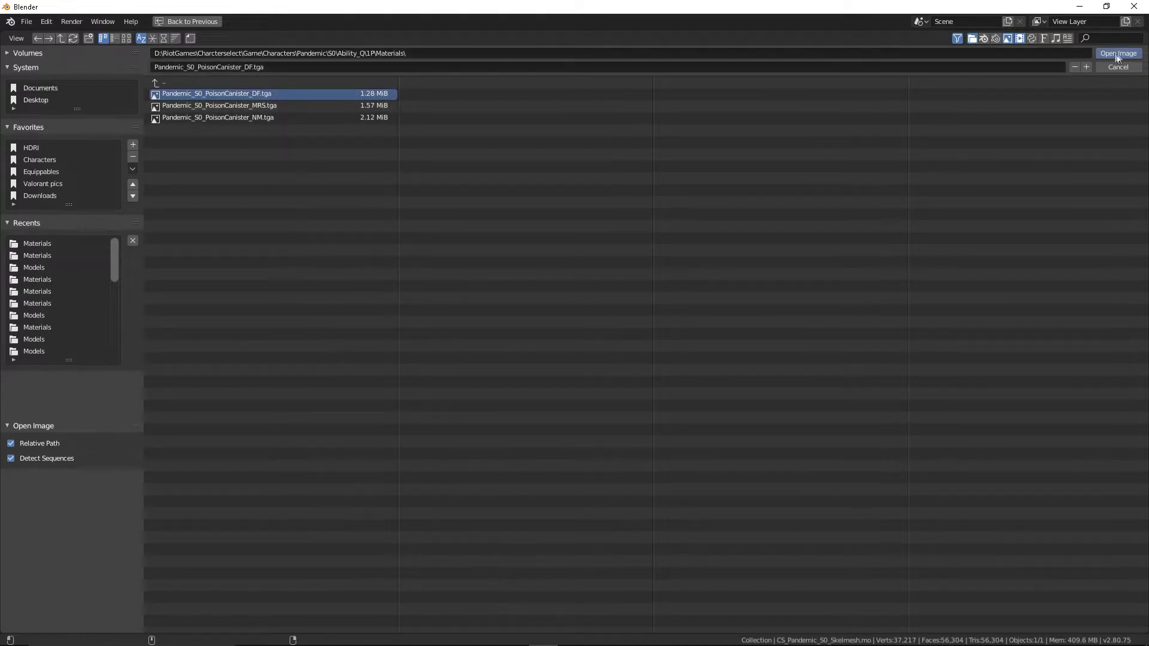
click(1118, 54)
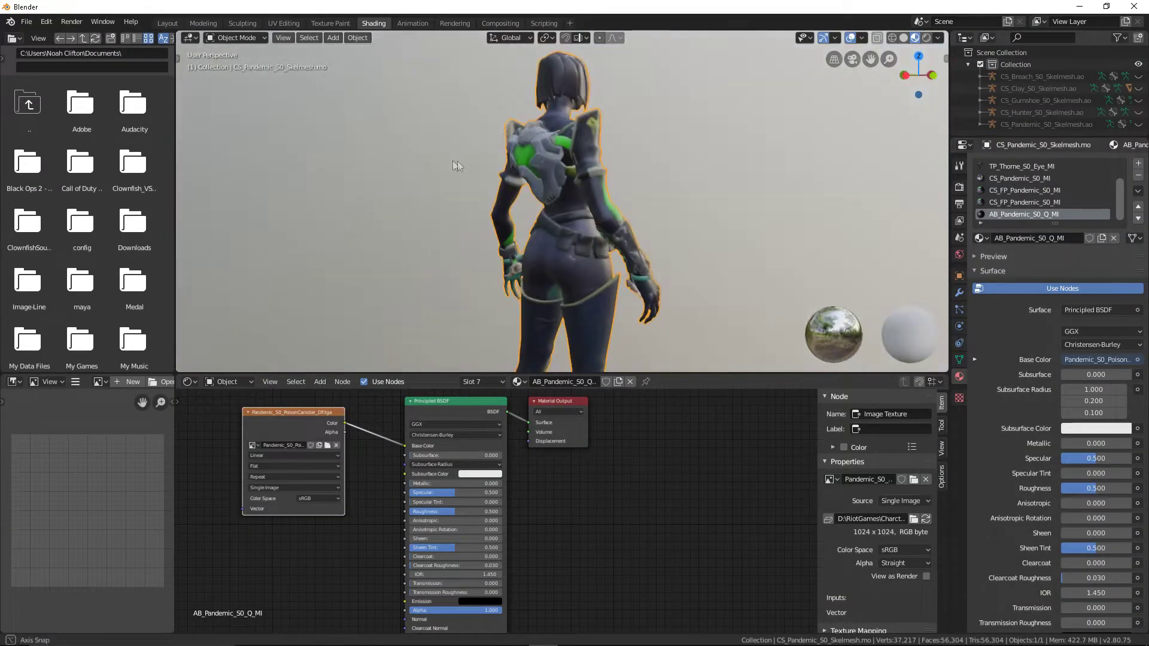
middle_drag(417, 150, 652, 224)
scroll(652, 224, down, 2)
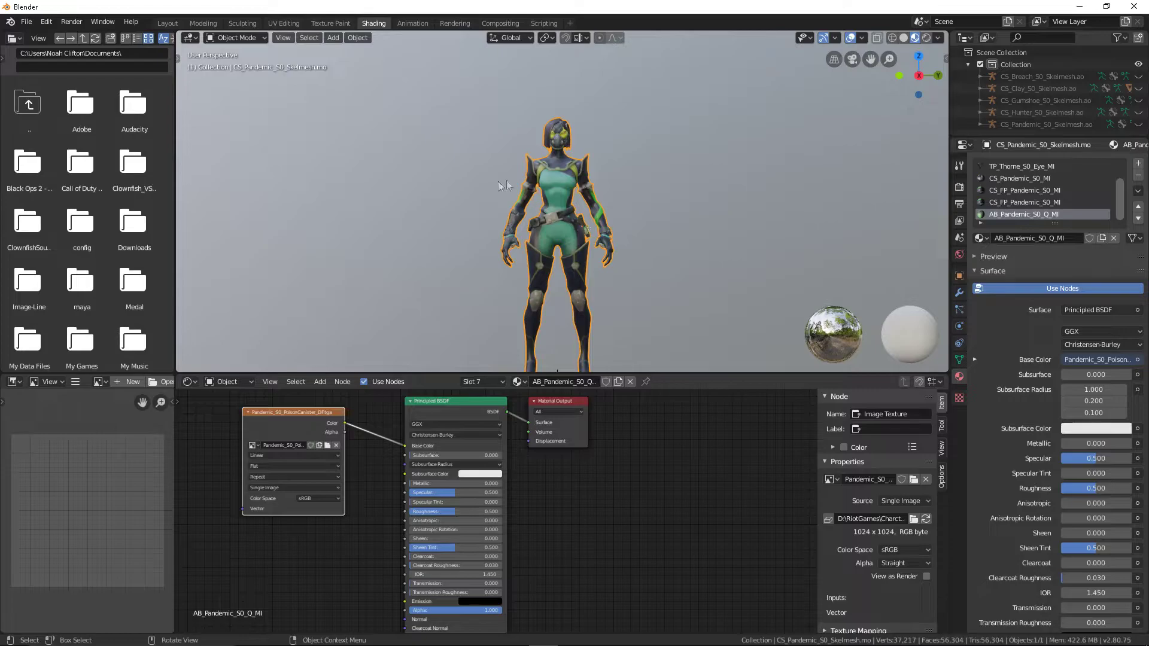
middle_drag(498, 182, 559, 182)
scroll(559, 181, up, 3)
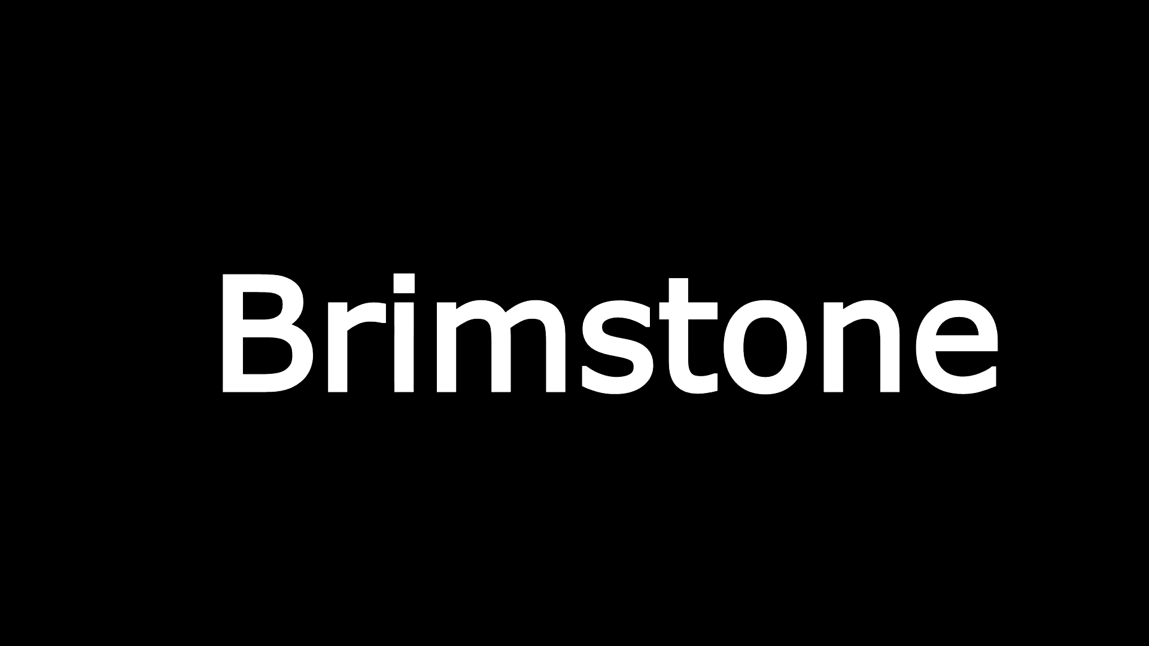
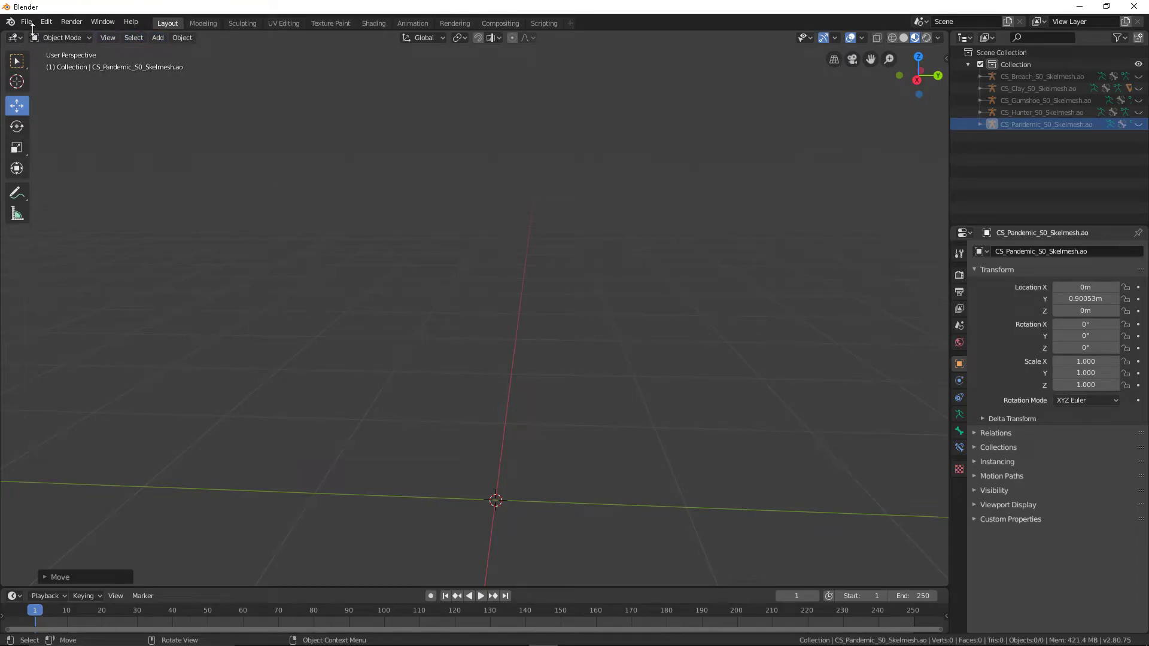
Import CS_Sarge_S0_Skelmesh.pskx from the Sarge S0 CharSelect Models folder as a PSK skeleton mesh
click(30, 24)
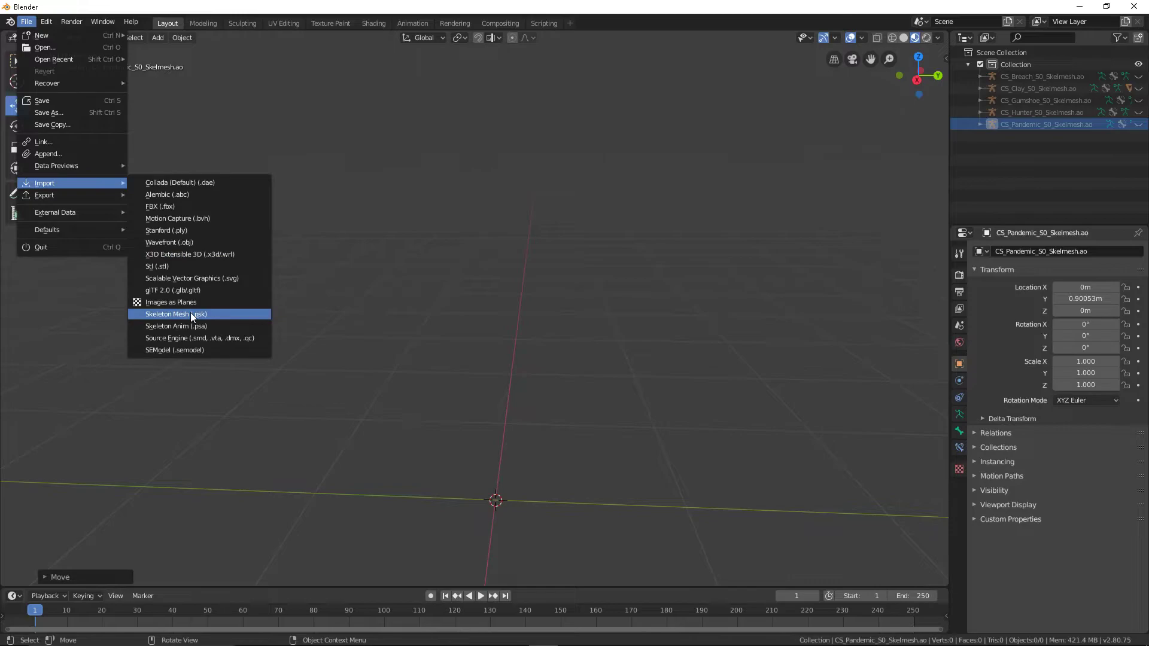
click(190, 314)
click(185, 84)
click(194, 85)
click(185, 165)
click(190, 94)
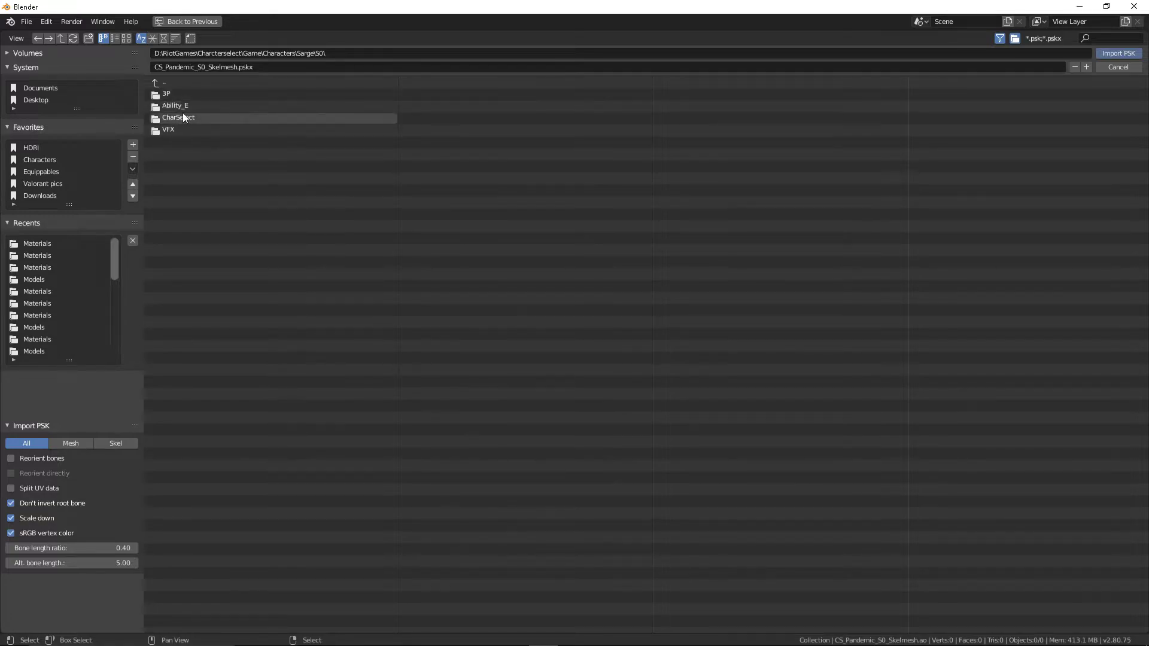
click(182, 116)
click(191, 94)
click(251, 95)
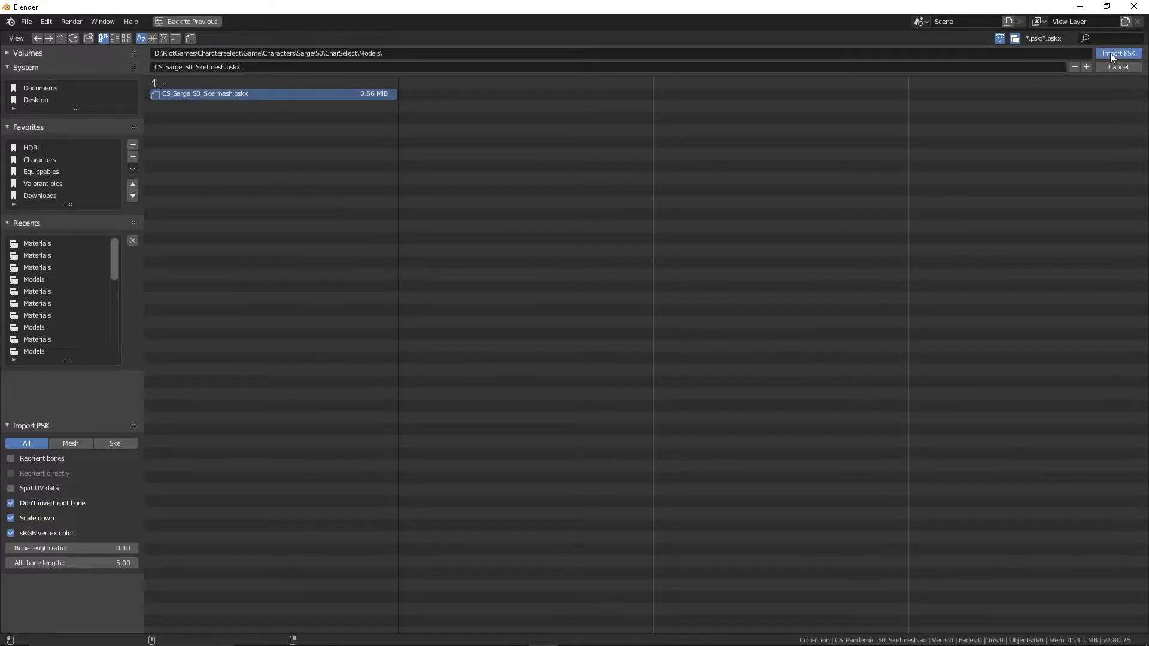
key(Return)
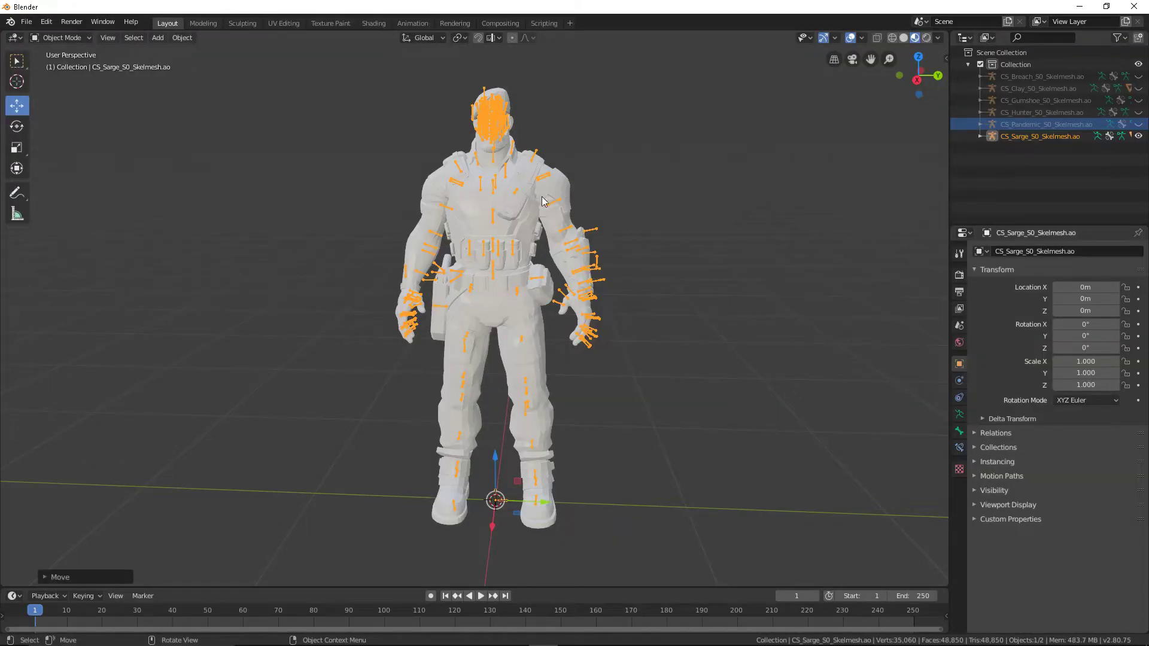
Shade the Sarge mesh smooth and hide its armature in the outliner
click(512, 220)
right_click(508, 217)
click(472, 214)
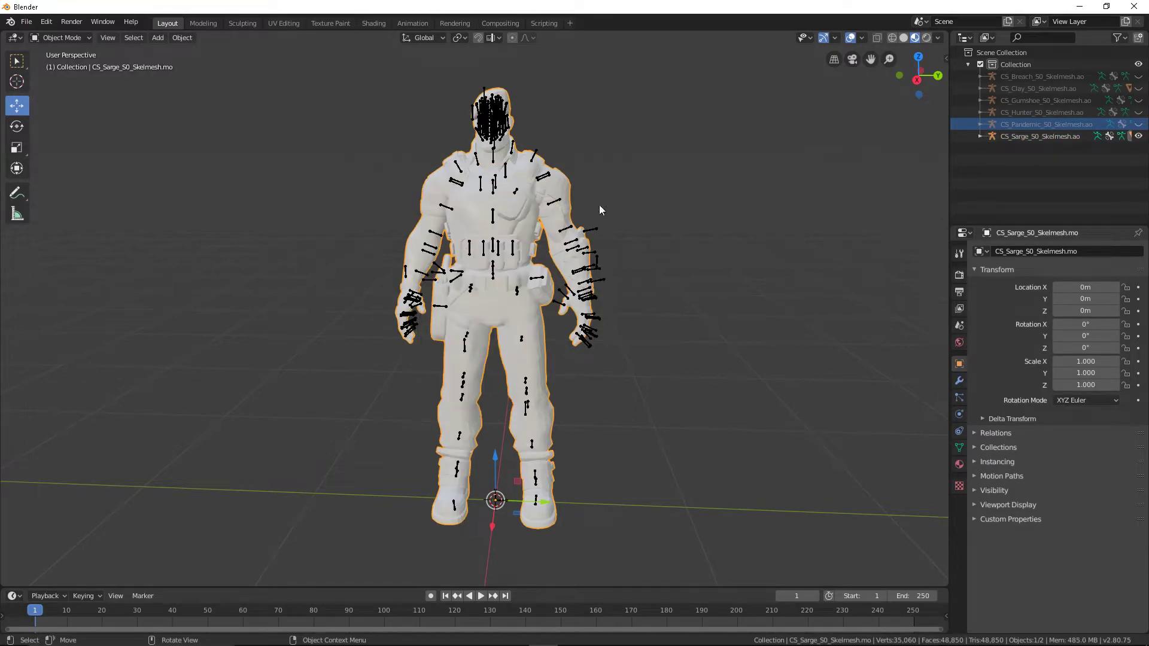
click(1138, 136)
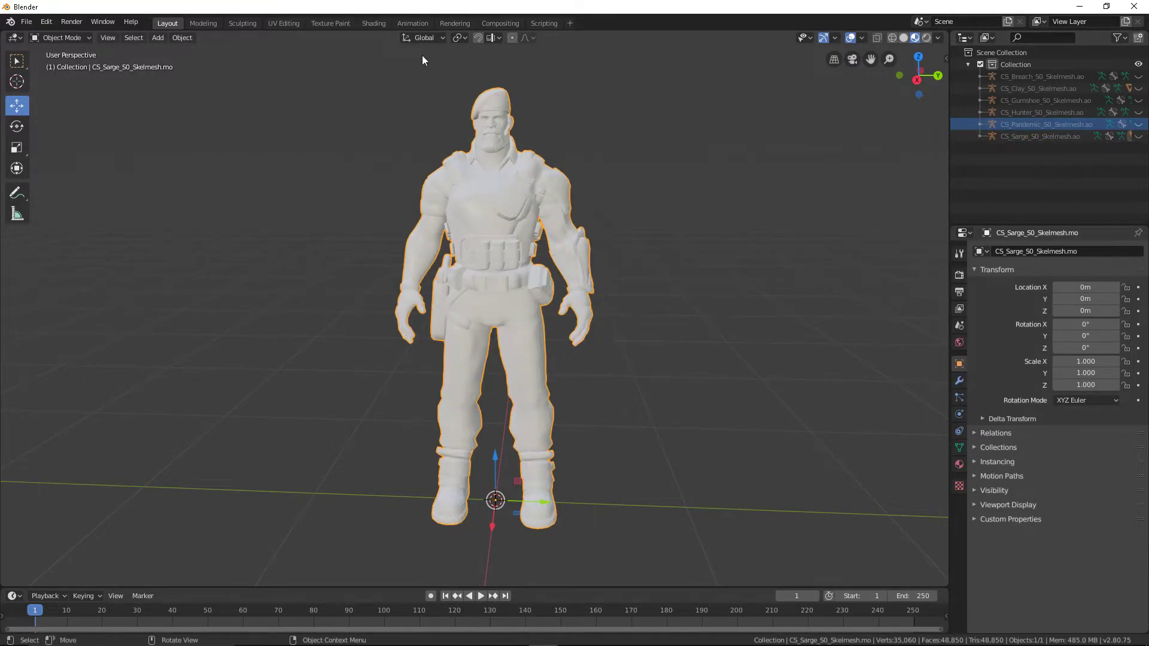
click(374, 23)
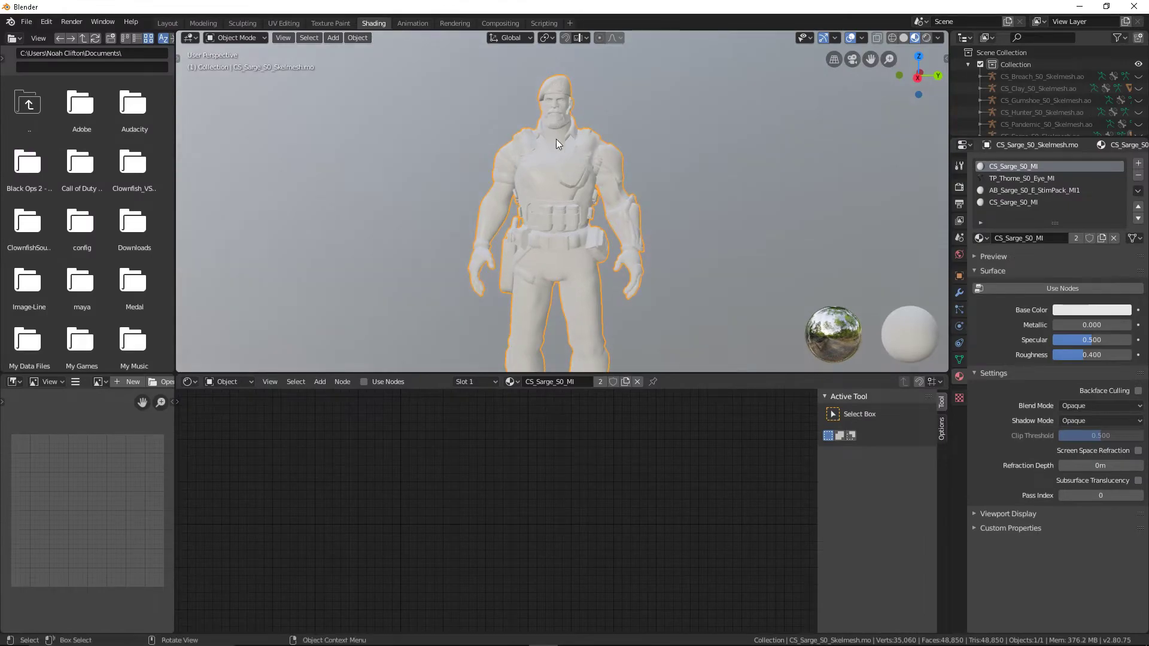
Enable nodes on Sarge's main material and link a new Image Texture's Color to Base Color
shift+middle_drag(563, 109, 564, 95)
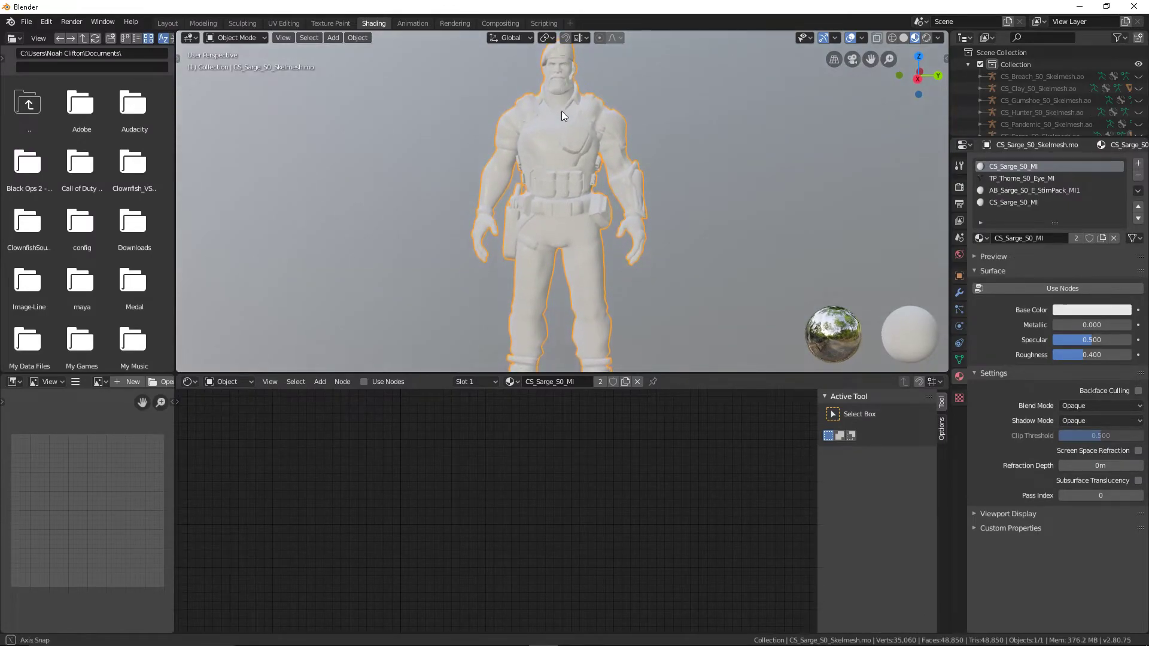
click(1058, 287)
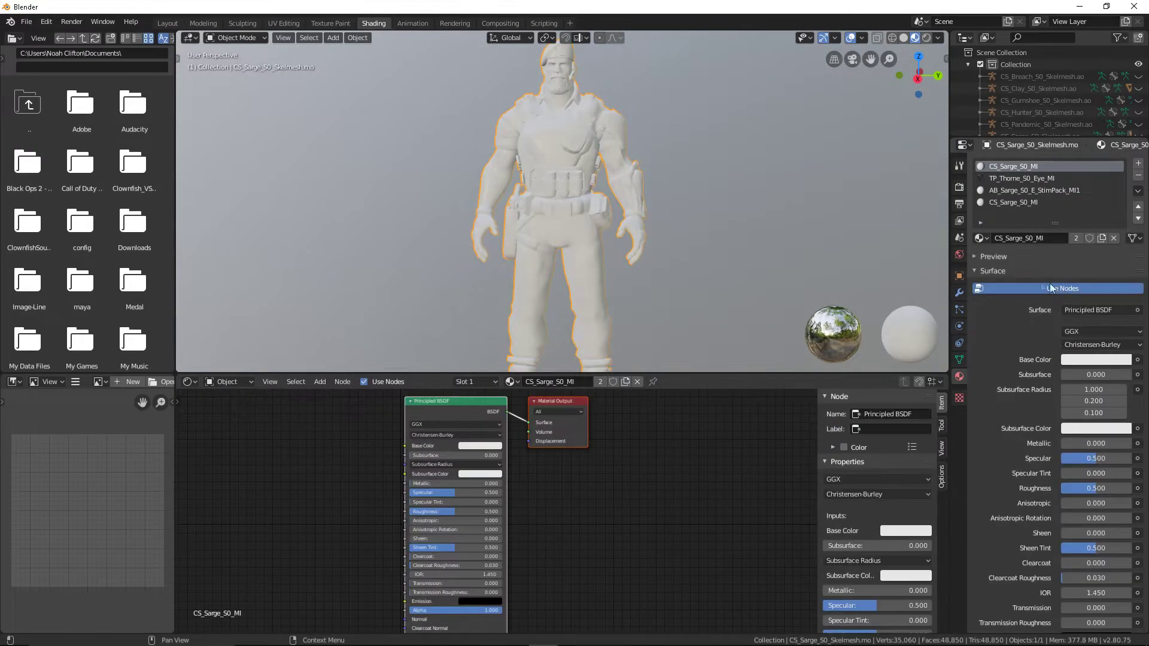
click(317, 381)
mouse_move(340, 448)
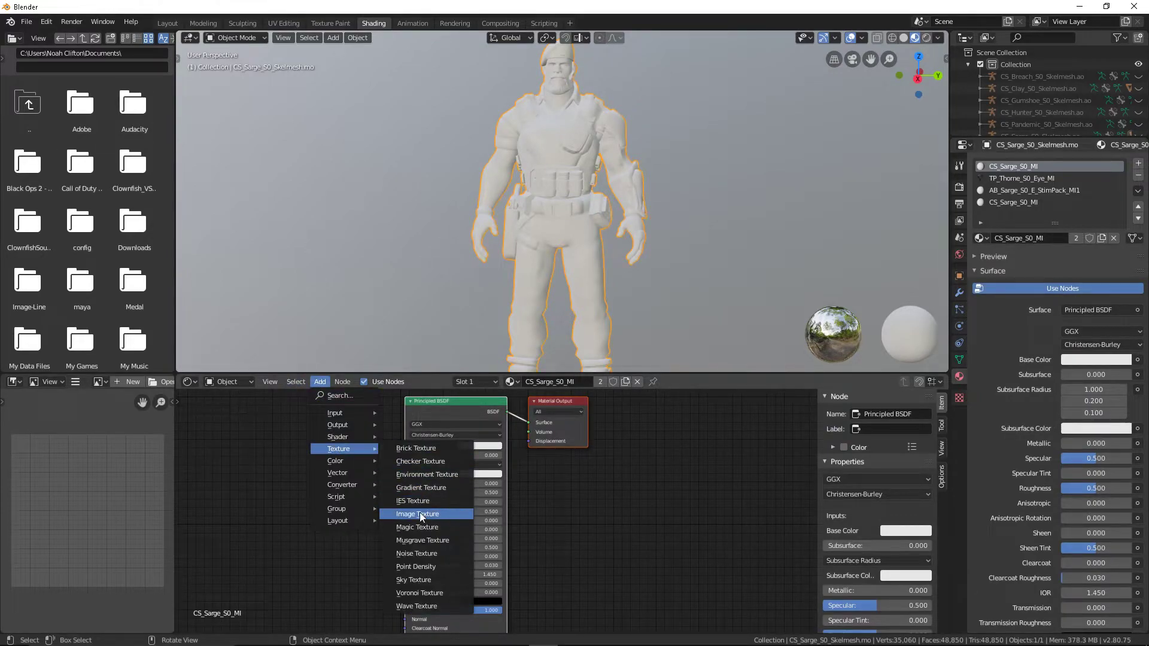
click(419, 512)
click(268, 419)
drag(371, 435, 405, 446)
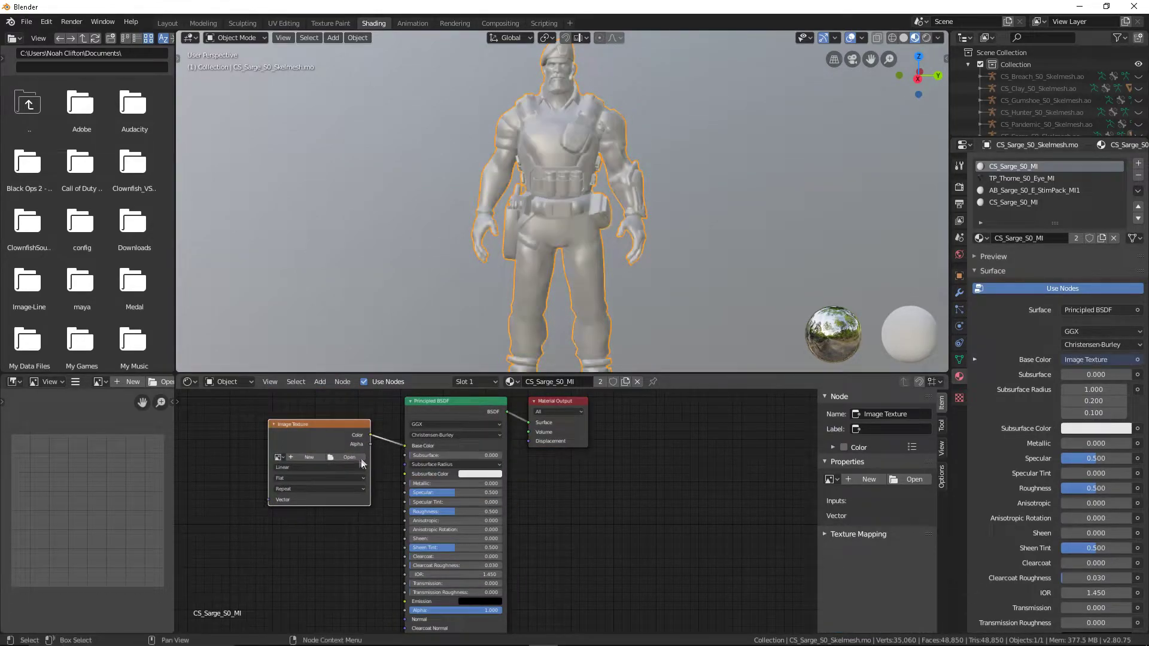
Load TP_Sarge_S0_DF_01.tga from the S0 3P folder into the image texture
click(354, 457)
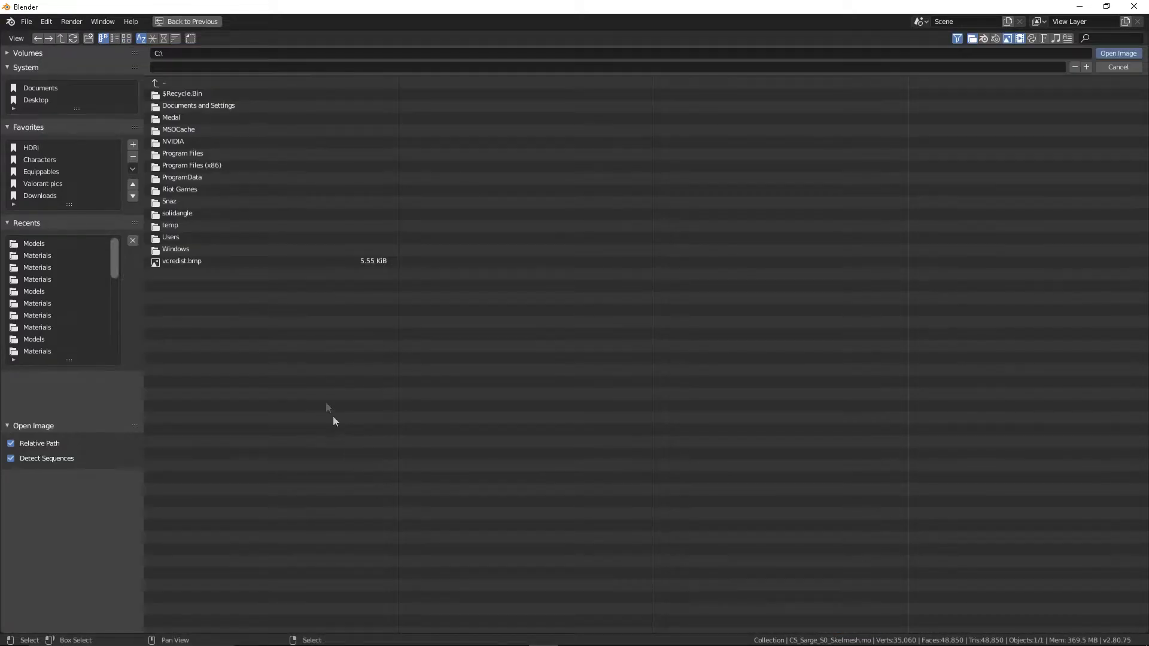
click(37, 246)
click(256, 85)
click(203, 94)
double_click(215, 95)
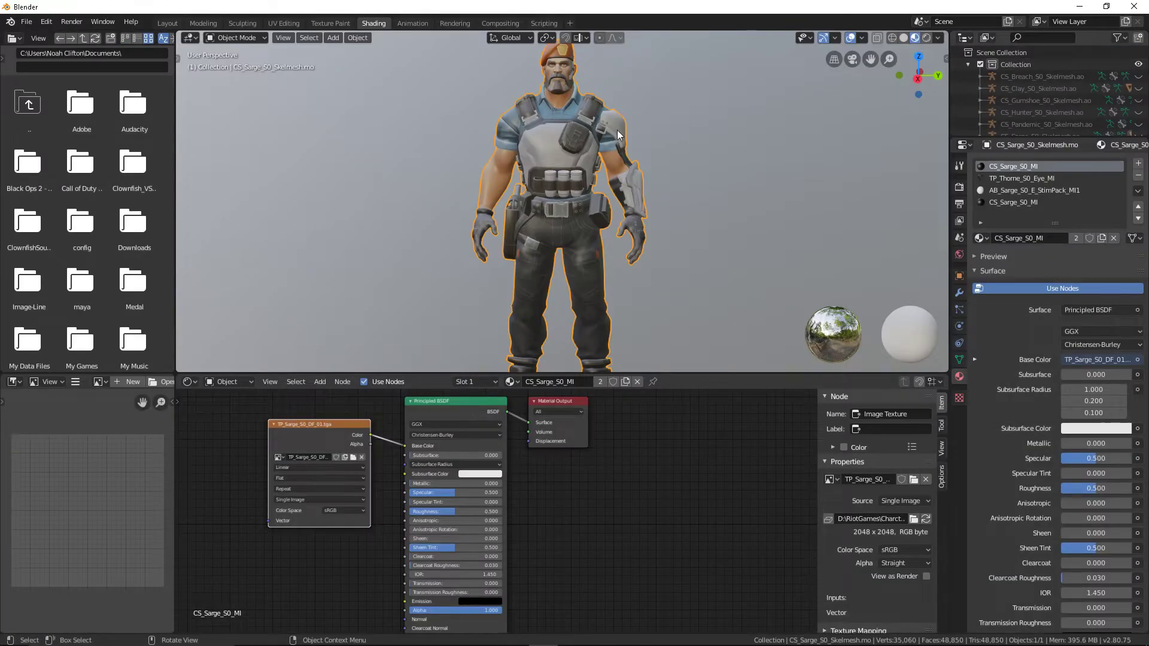
middle_drag(616, 130, 568, 120)
click(1060, 192)
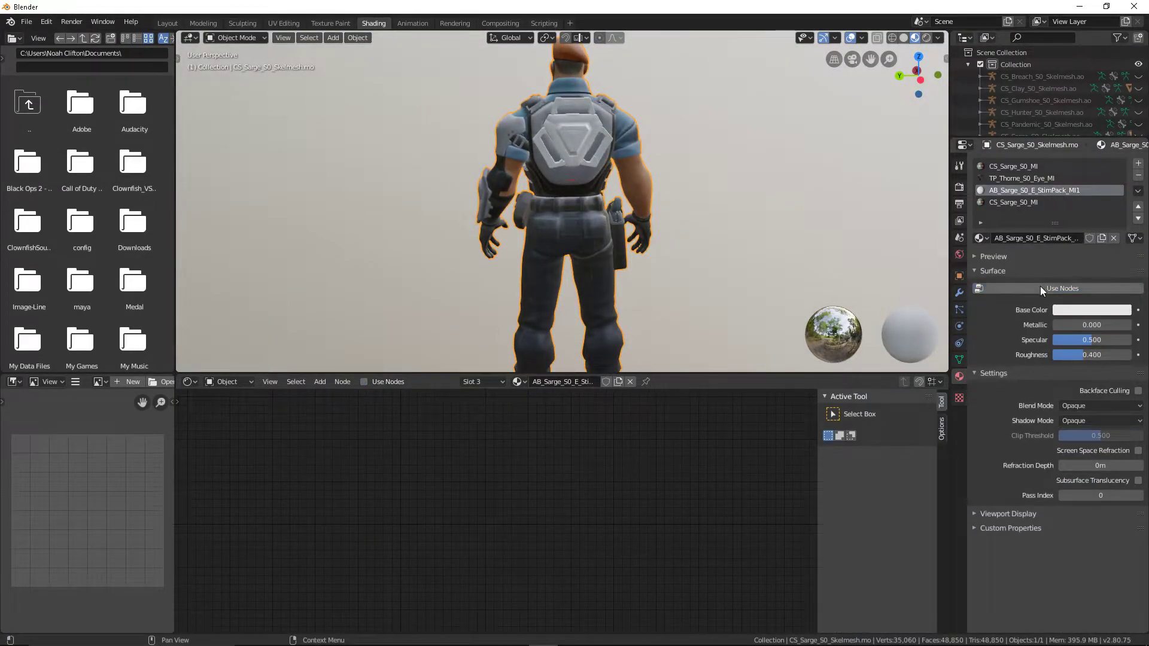
Enable nodes on the StimPack material and link a new Image Texture to Base Color
click(1040, 289)
click(317, 382)
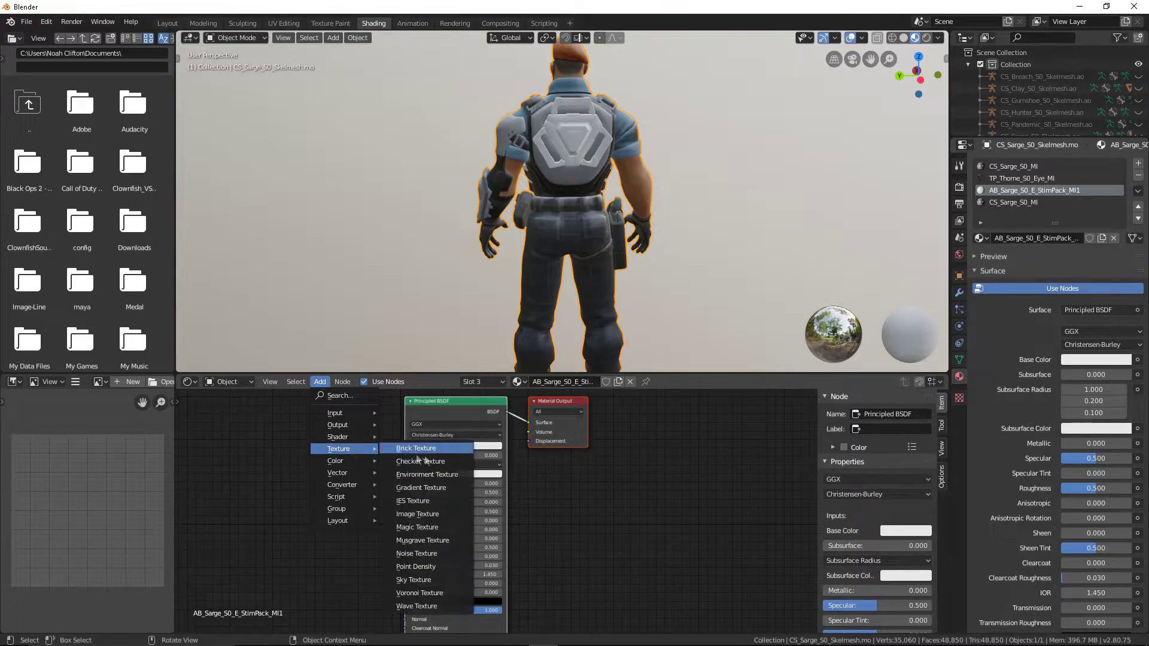
click(429, 514)
click(358, 440)
drag(348, 432, 402, 446)
Load Sarge_StimPack_DF.tga from the Ability_E 1P Materials folder into the texture
click(328, 455)
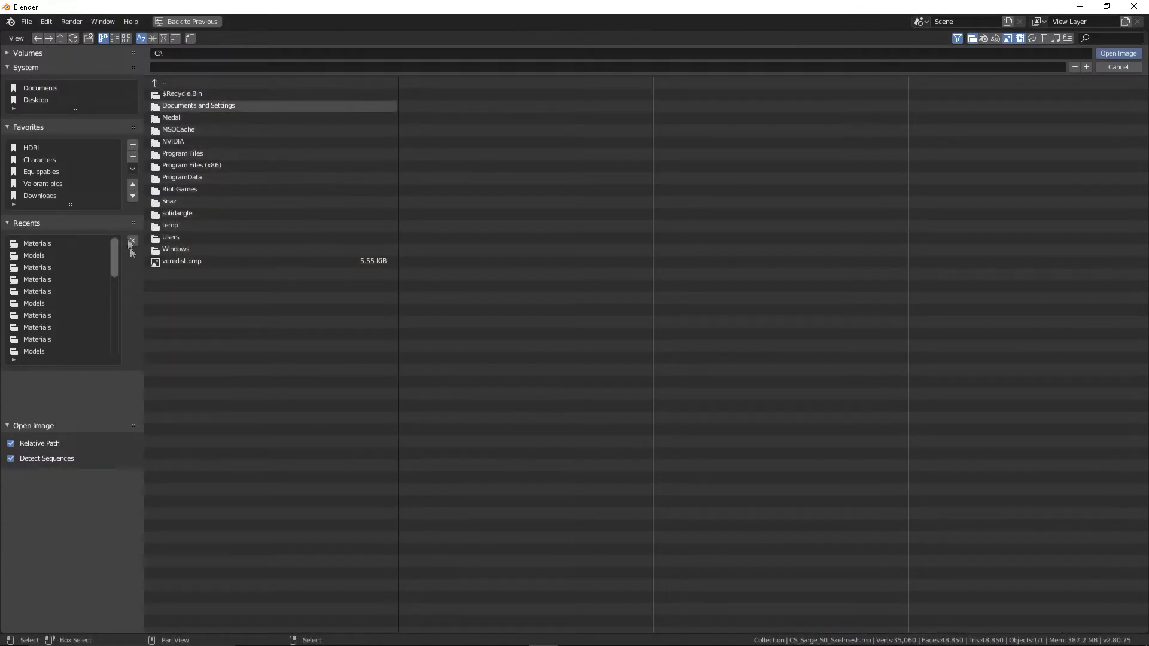
click(48, 249)
click(208, 85)
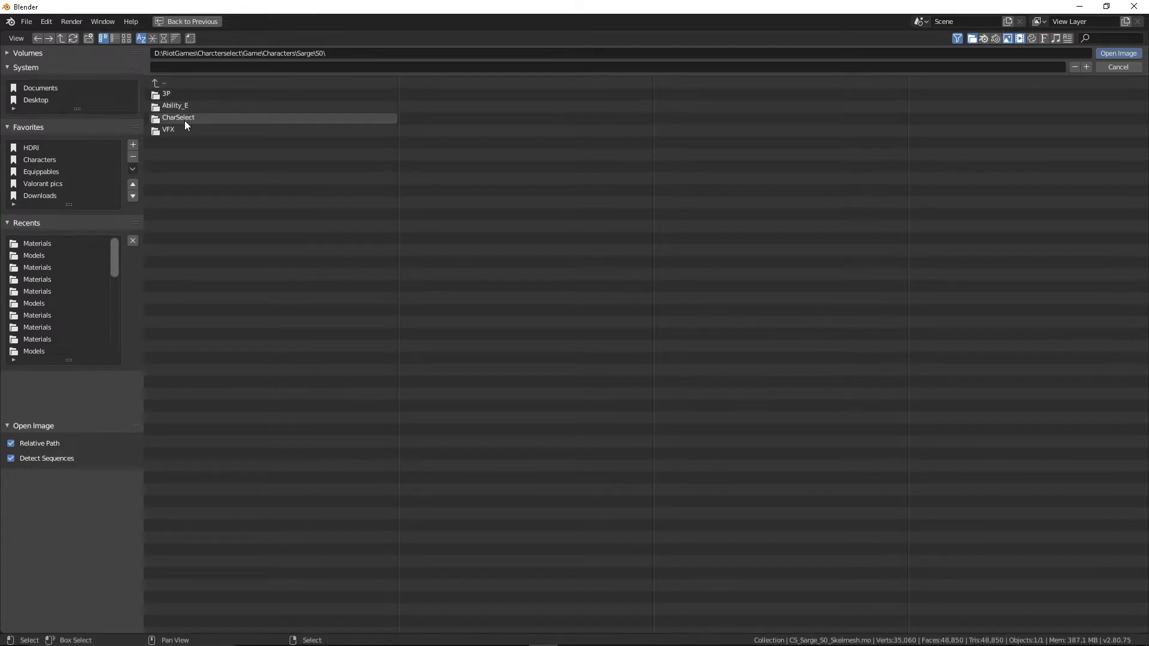
click(191, 106)
click(203, 96)
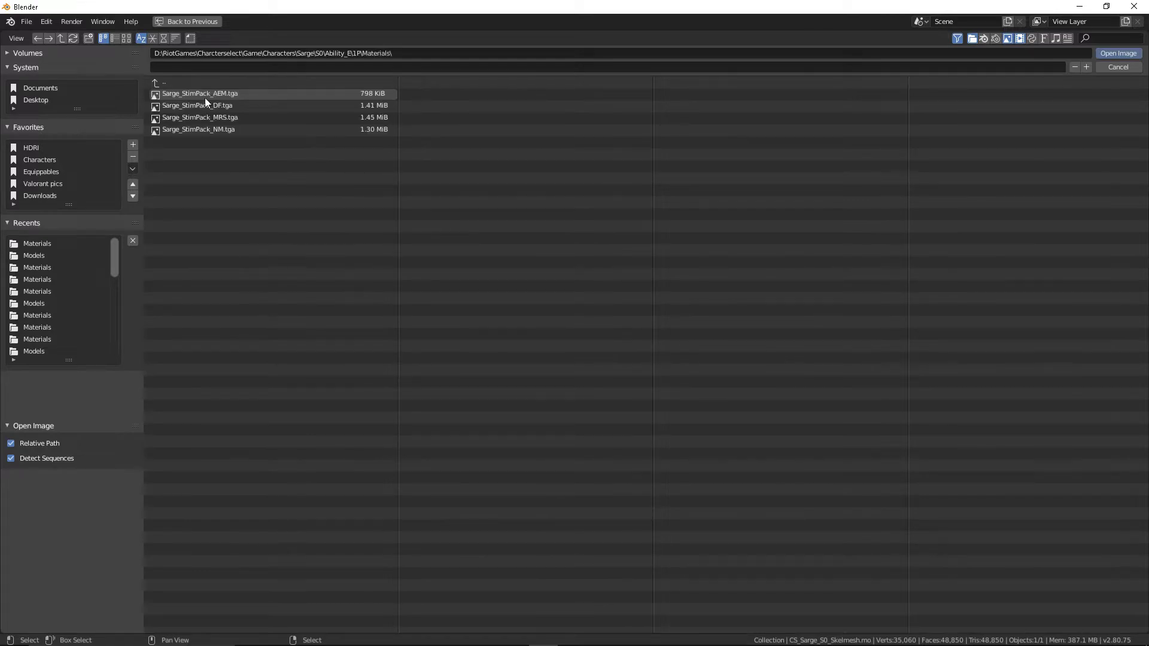
click(256, 108)
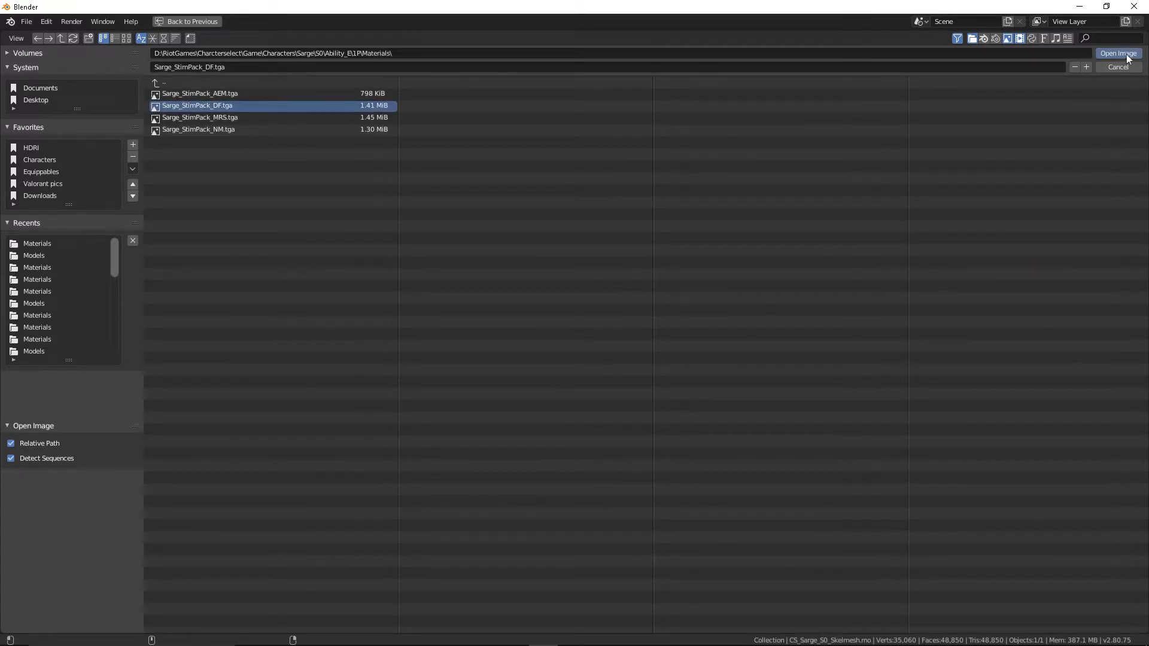
click(1126, 56)
mouse_move(606, 109)
middle_down()
mouse_move(542, 96)
mouse_move(613, 95)
mouse_move(593, 101)
mouse_move(601, 131)
middle_up()
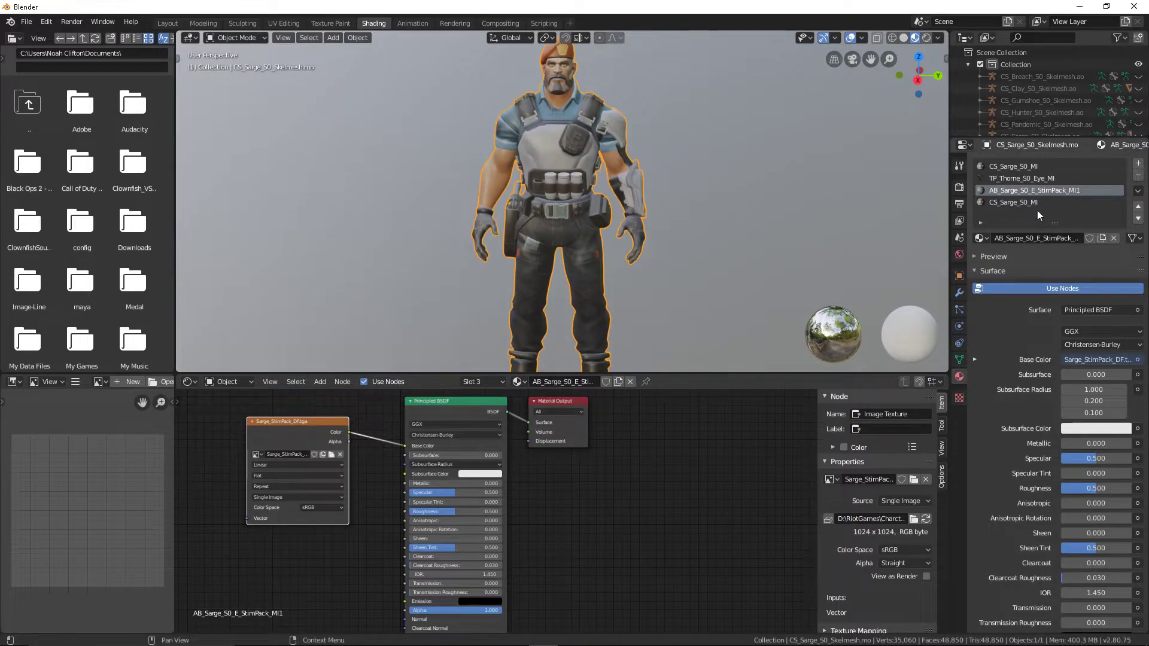
Zoom and orbit around Sarge's belt to inspect the textured stim packs
scroll(1026, 194, down, 1)
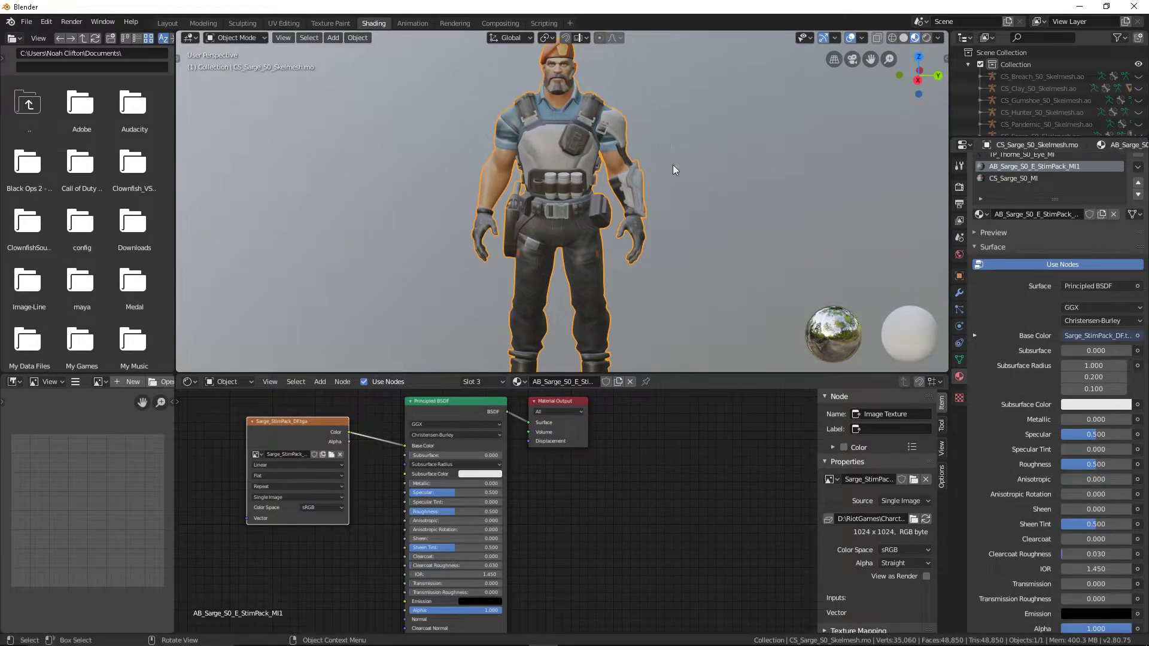
scroll(672, 164, up, 4)
scroll(638, 143, up, 2)
scroll(595, 142, up, 2)
scroll(594, 141, up, 1)
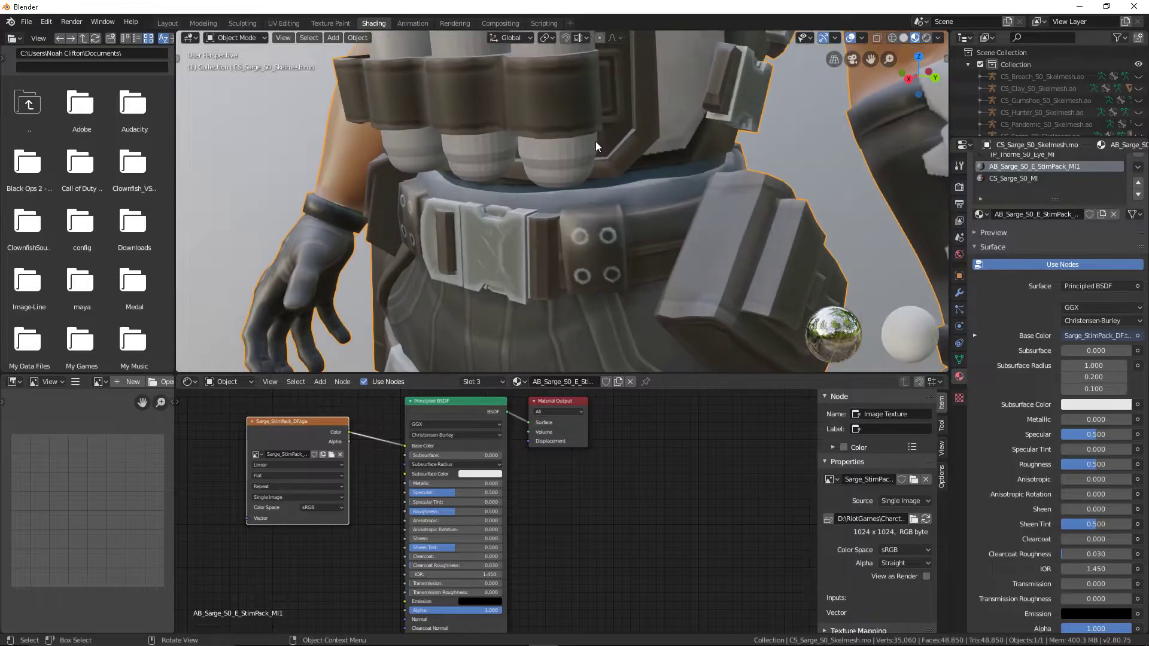
scroll(566, 159, up, 1)
mouse_move(573, 205)
middle_down()
mouse_move(717, 199)
mouse_move(569, 205)
middle_up()
mouse_move(534, 196)
middle_down()
mouse_move(412, 196)
mouse_move(411, 177)
mouse_move(523, 181)
middle_up()
scroll(523, 181, down, 5)
mouse_move(631, 167)
middle_down()
mouse_move(576, 170)
mouse_move(604, 173)
middle_up()
scroll(576, 170, down, 4)
scroll(1039, 180, up, 1)
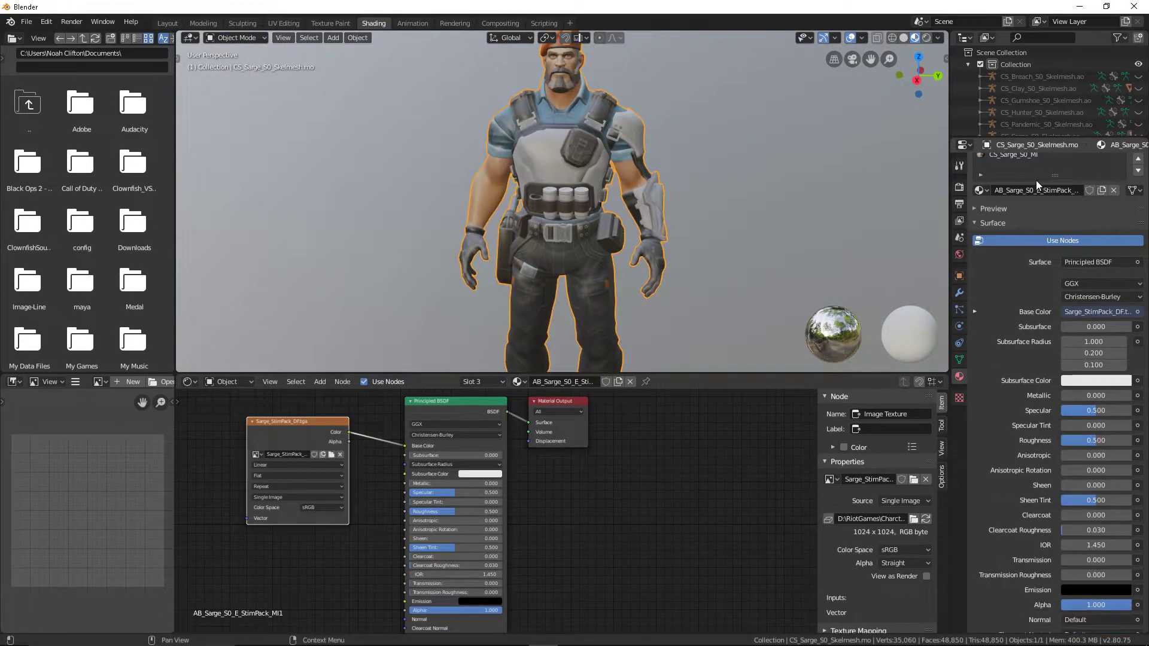
Check Sarge's material slots, ending on the main material, and return to the Layout workspace
click(1032, 203)
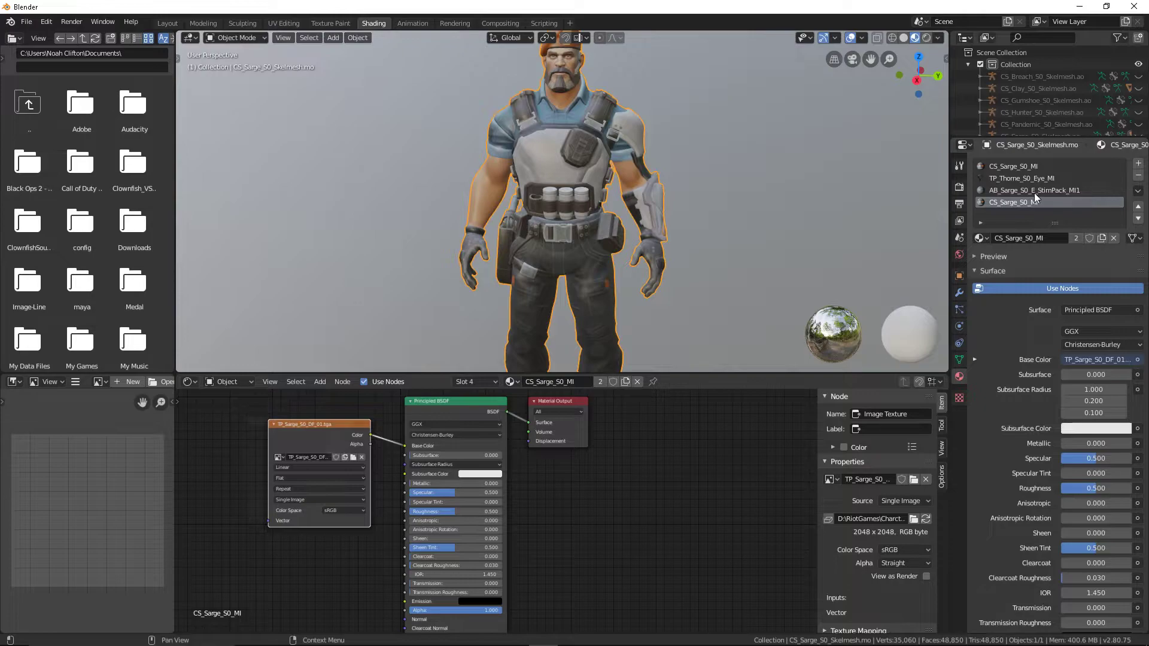
click(1035, 190)
click(1043, 168)
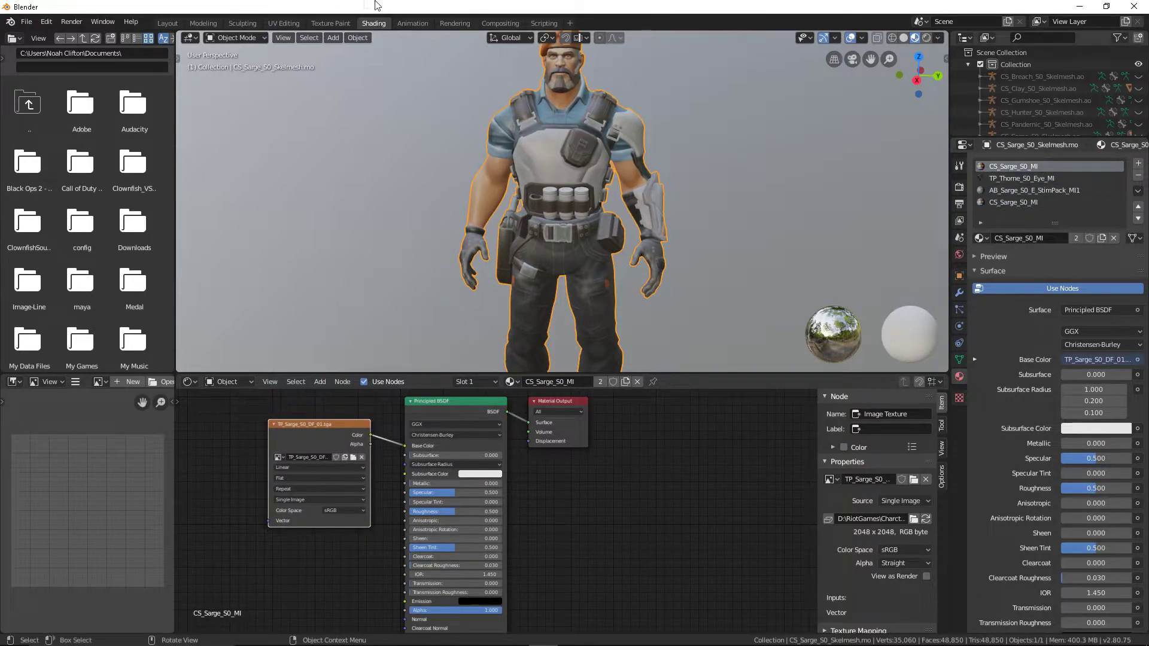
scroll(665, 146, down, 2)
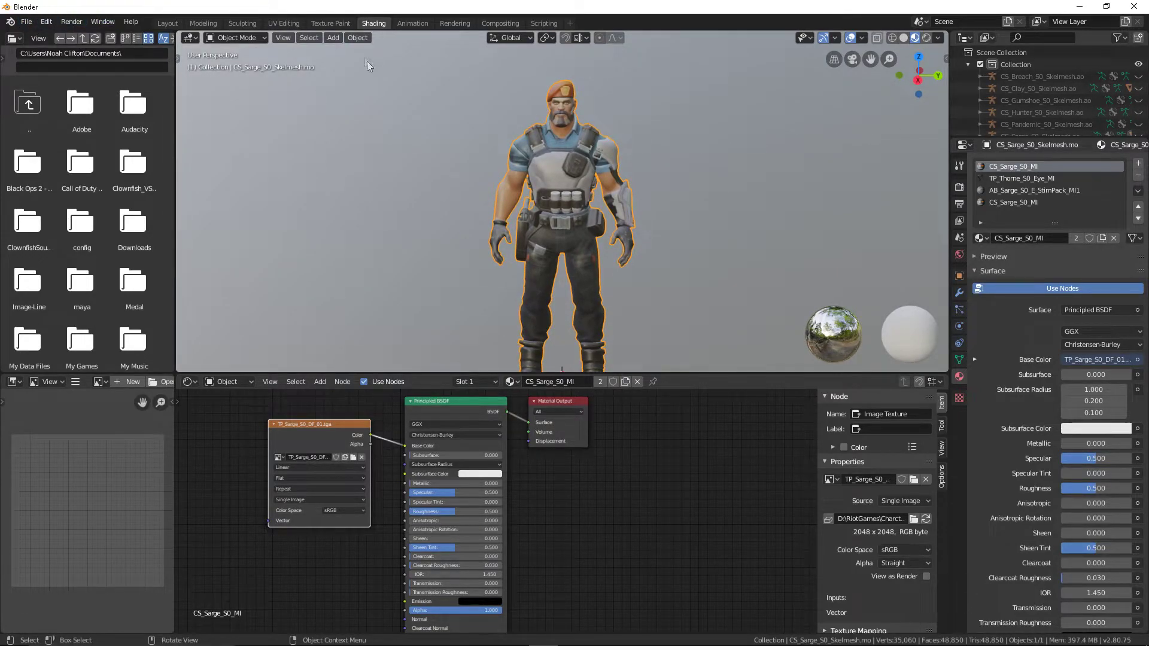
click(167, 23)
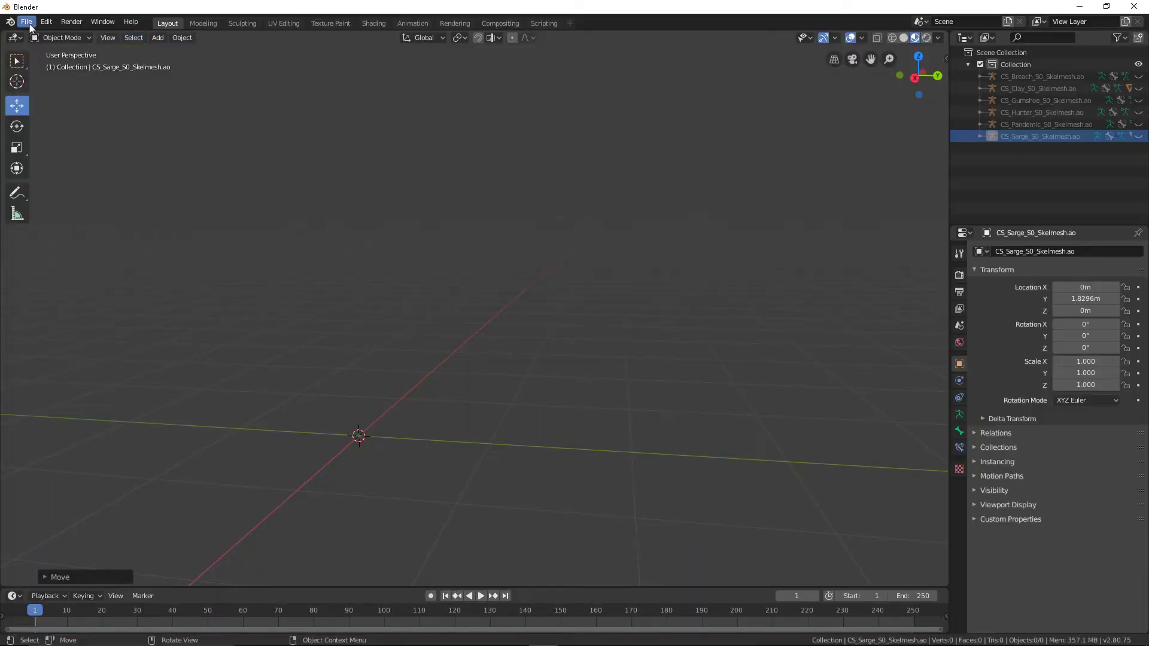
click(27, 22)
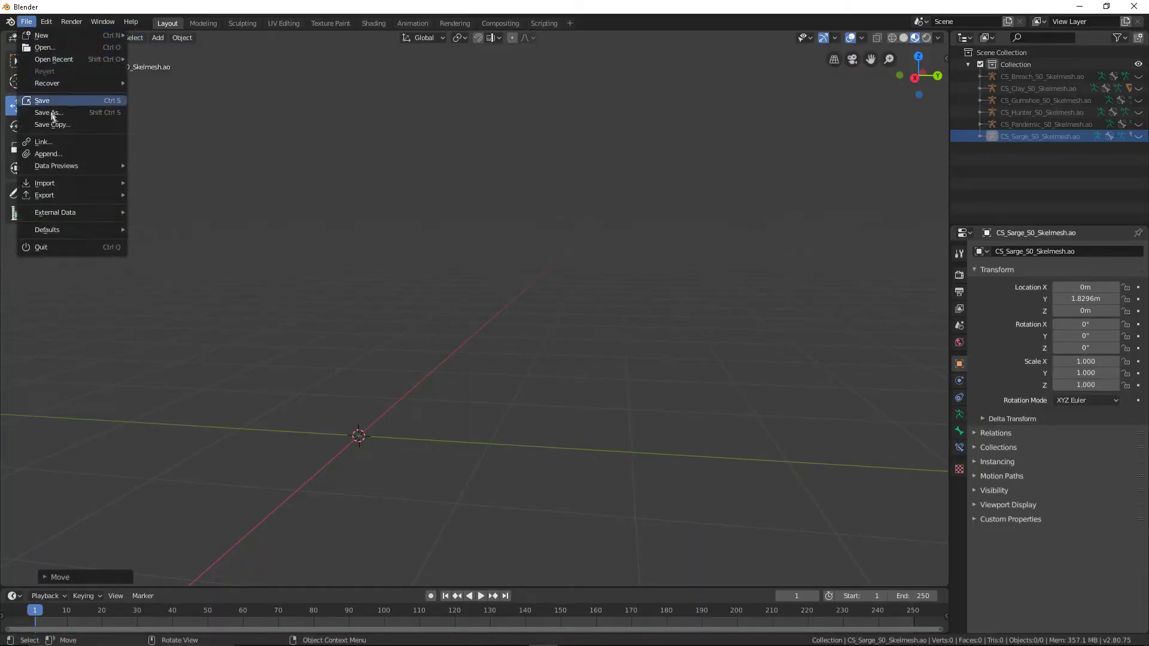
Import CS_Thorne_Skelmesh.psk from the Thorne S0 CharSelect Models folder
mouse_move(44, 183)
click(197, 309)
click(200, 82)
click(185, 82)
double_click(185, 175)
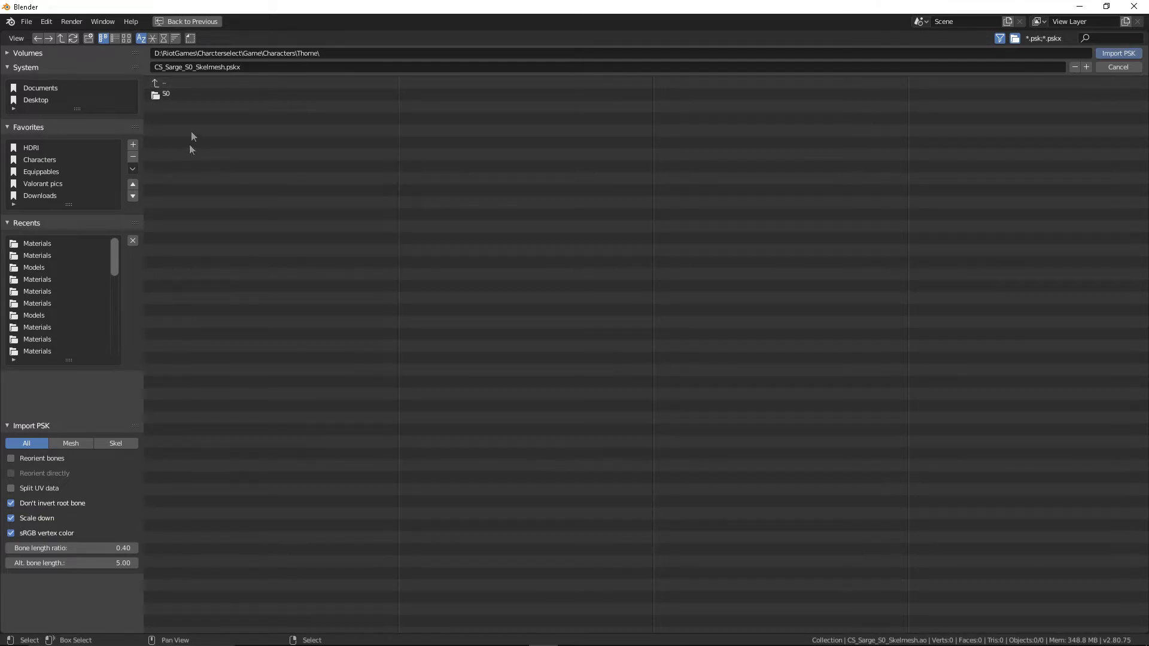
double_click(184, 94)
double_click(182, 117)
double_click(192, 94)
click(203, 94)
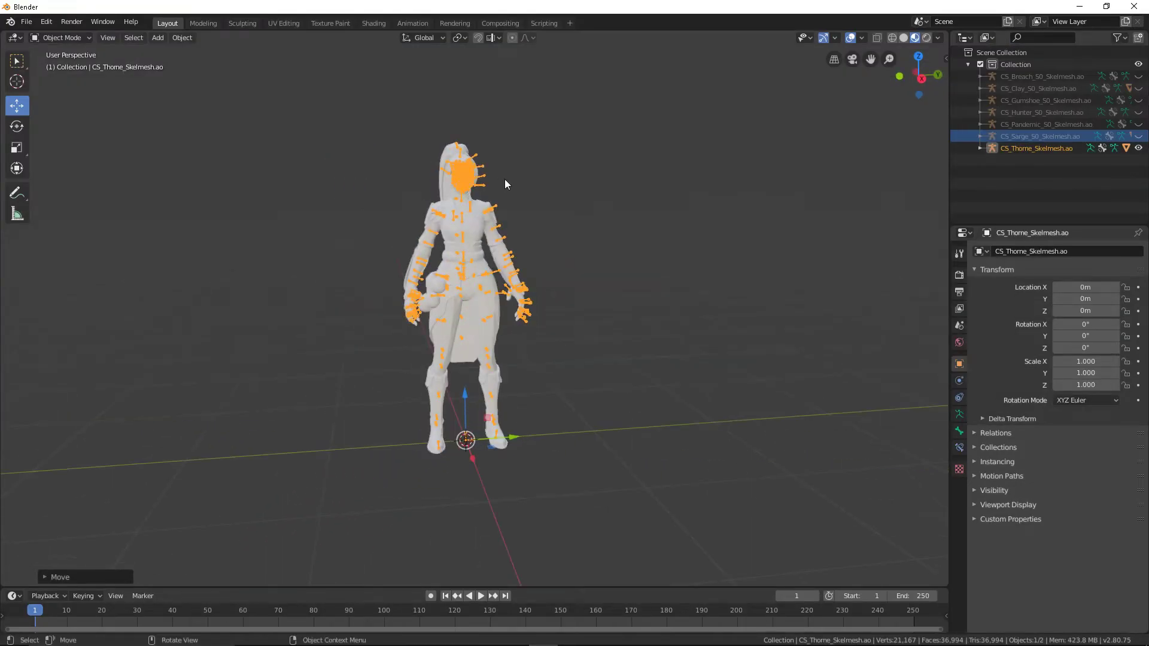
Shade the Thorne mesh smooth and hide its armature bones
scroll(505, 184, up, 2)
scroll(505, 184, up, 1)
click(461, 177)
right_click(461, 177)
click(461, 176)
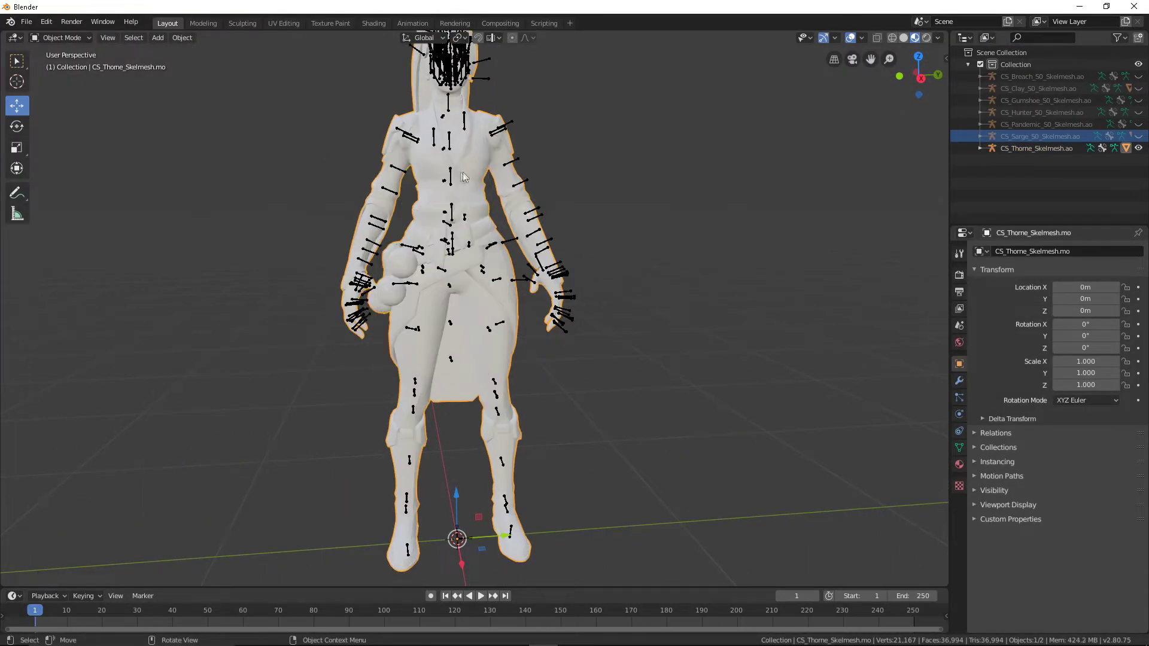
scroll(461, 177, down, 1)
scroll(479, 174, down, 1)
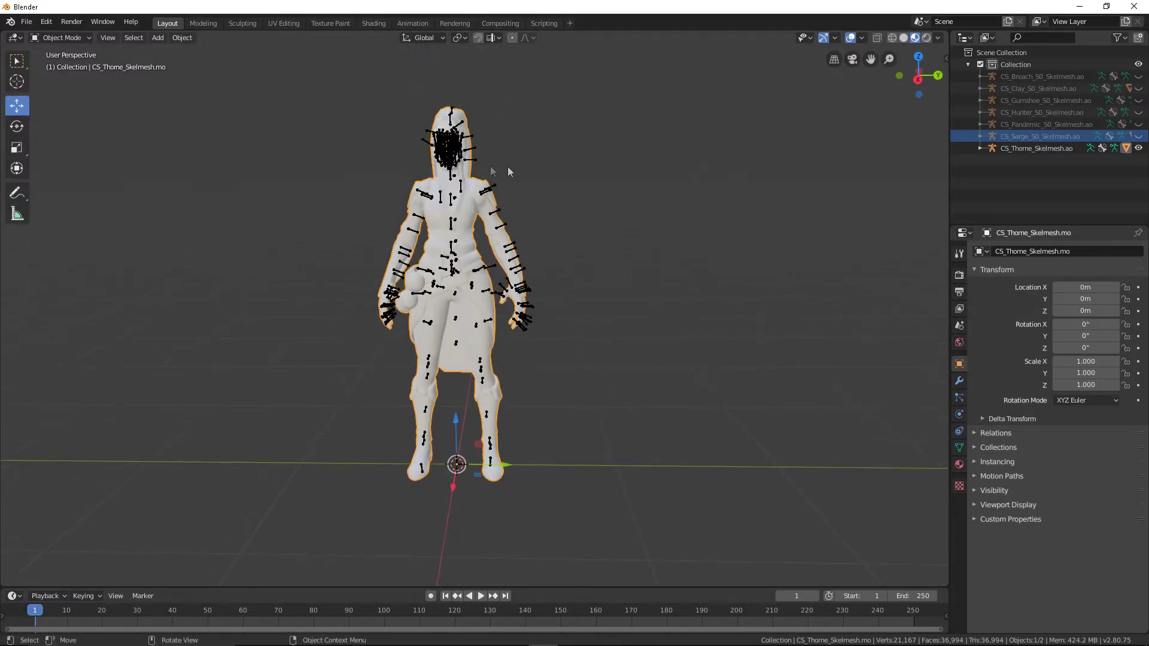
click(1138, 149)
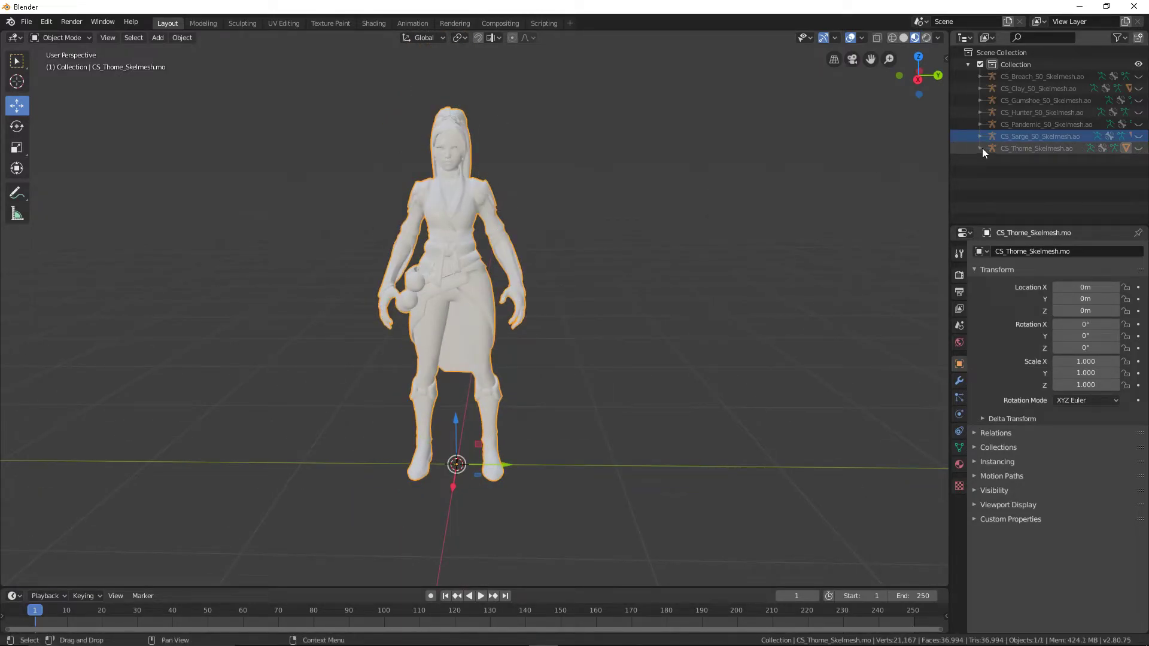
Enable nodes on Thorne's hair material and link a new Image Texture to Base Color
click(376, 23)
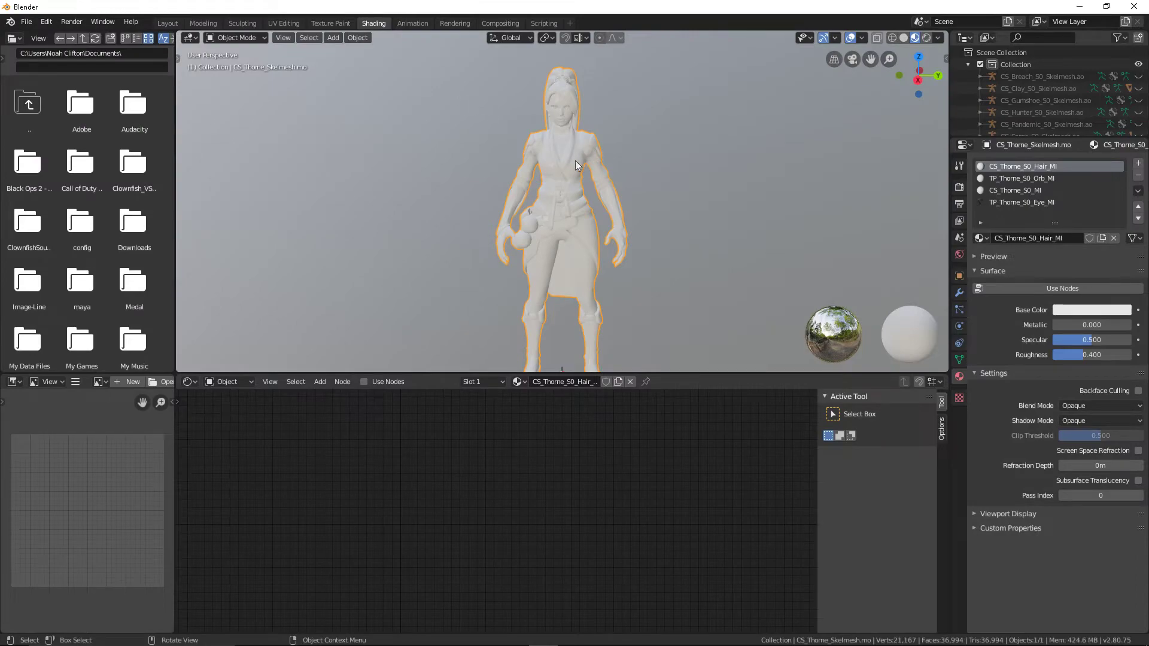
click(388, 381)
click(320, 382)
mouse_move(341, 449)
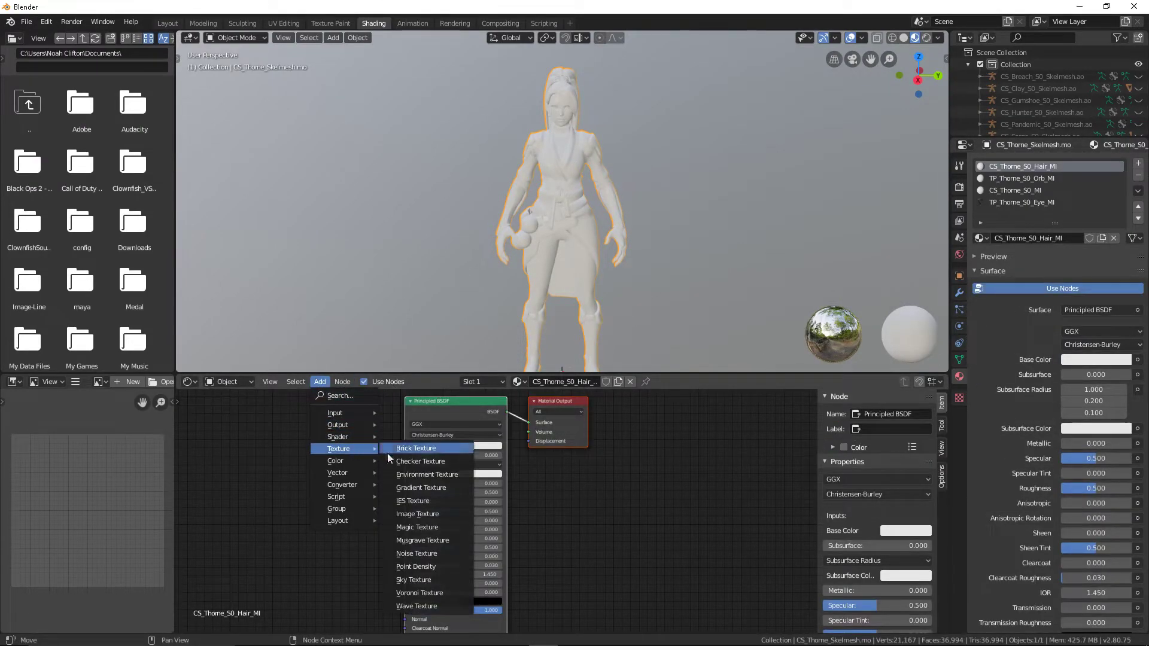
click(410, 508)
click(349, 419)
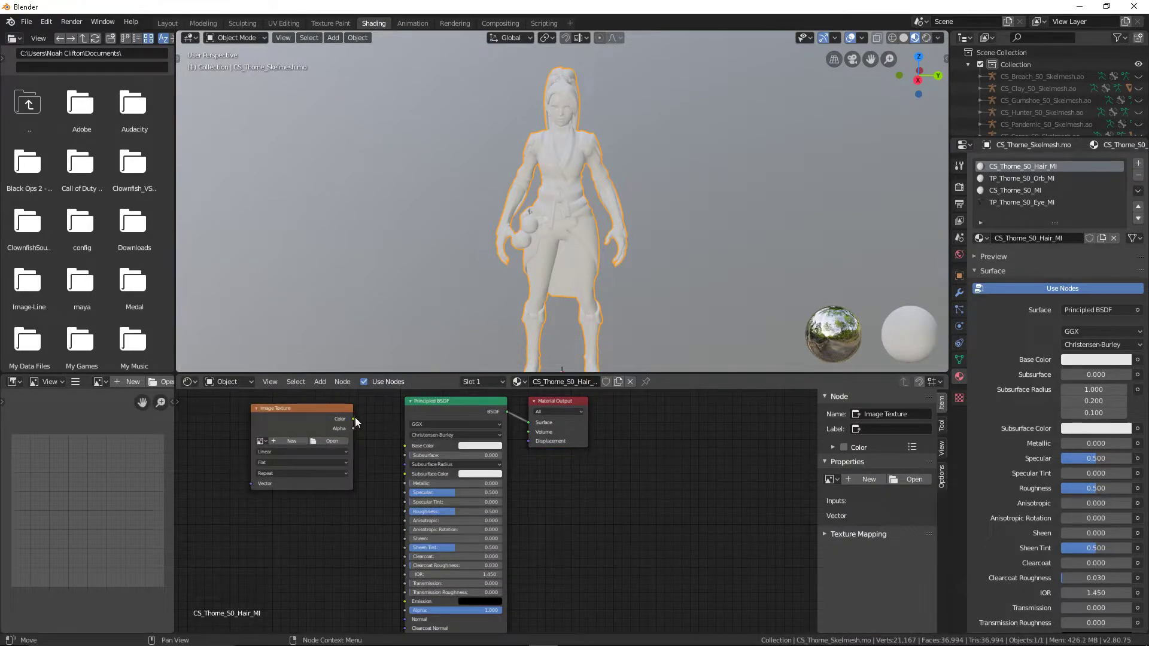
drag(348, 418, 405, 446)
Load TP_Thorne_S0_Hair_DF.tga from the 3P Materials folder into the hair texture
click(335, 441)
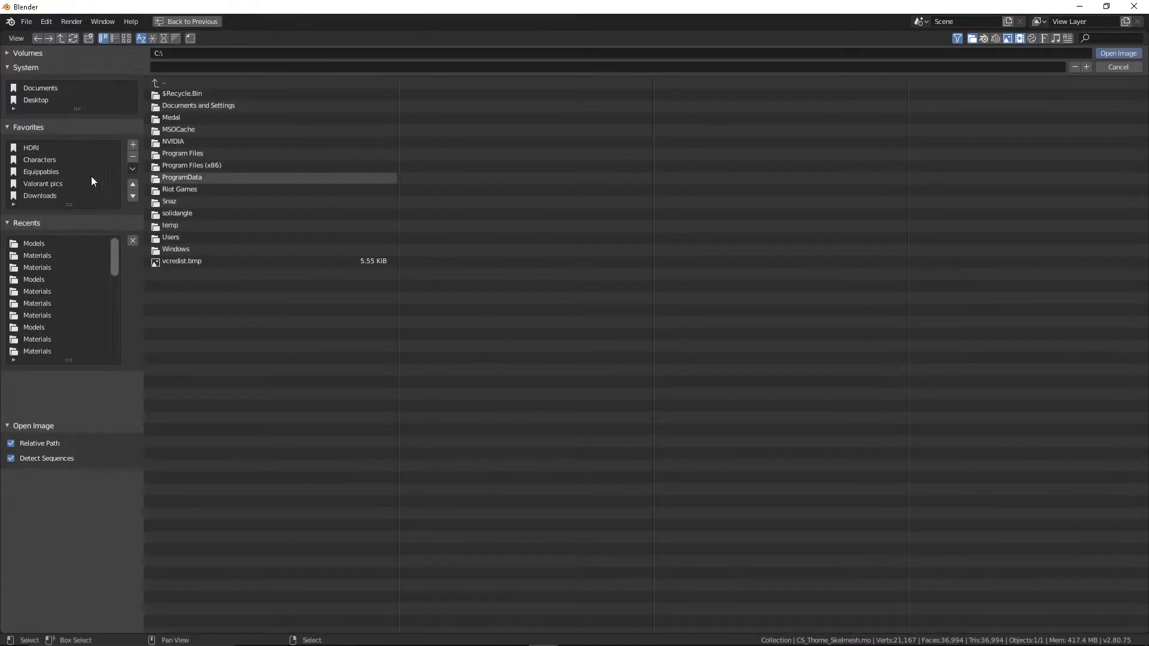
click(45, 243)
click(185, 83)
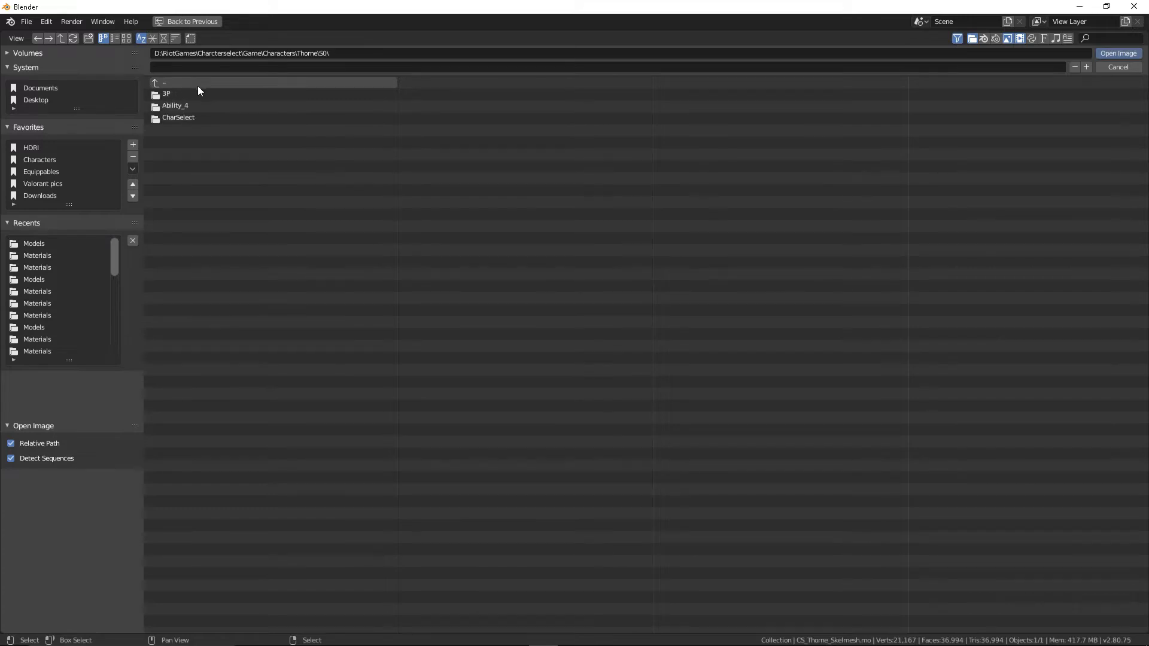
click(186, 96)
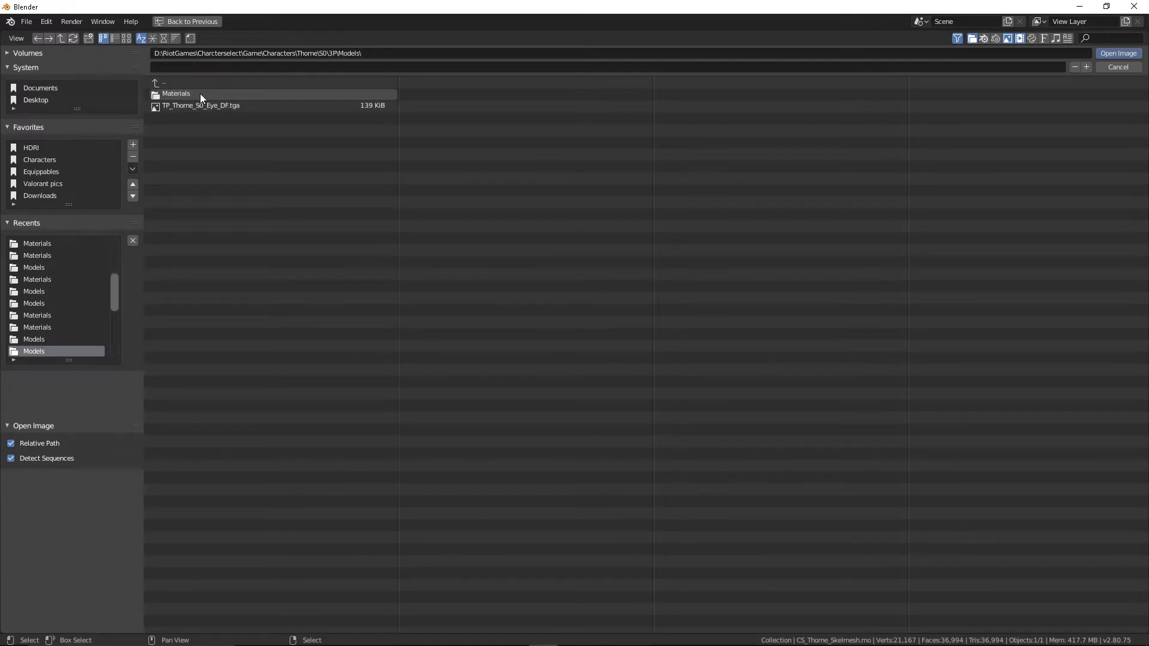
click(208, 95)
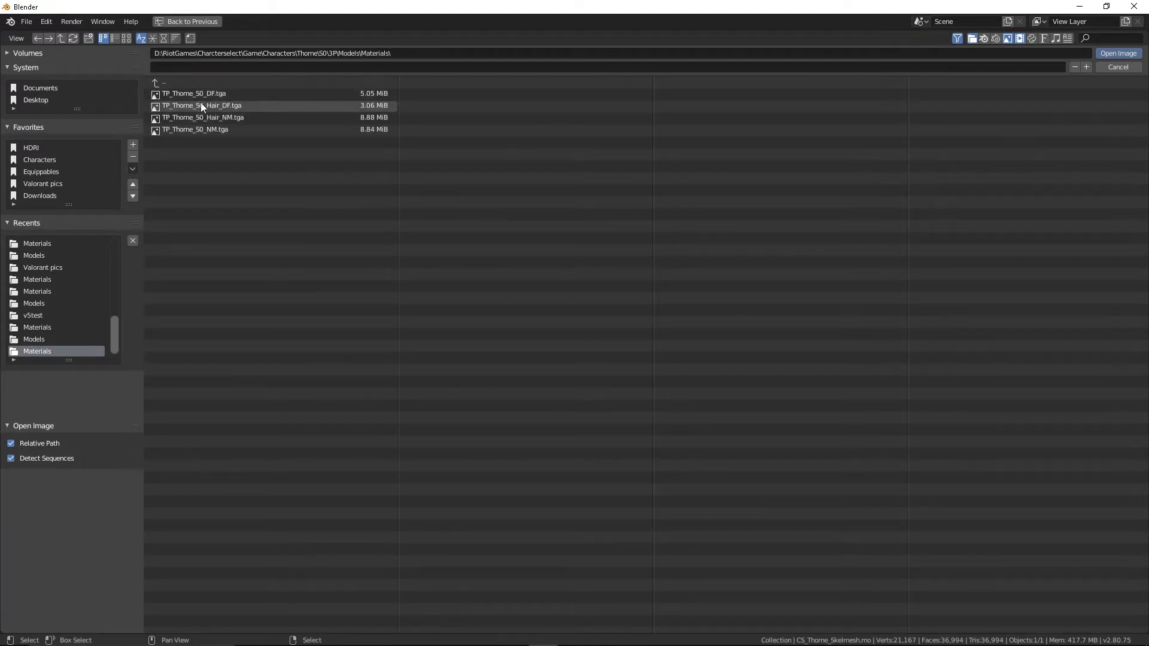
click(243, 106)
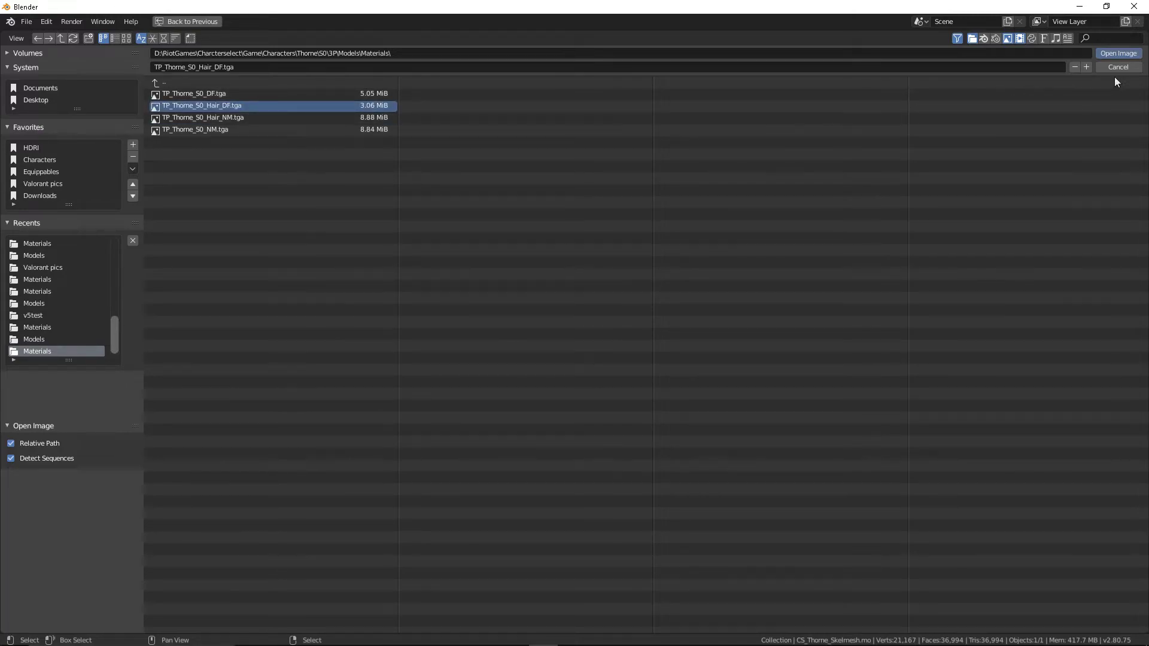
click(1110, 52)
mouse_move(680, 56)
middle_down()
mouse_move(598, 76)
mouse_move(682, 78)
middle_up()
click(1029, 178)
click(1047, 288)
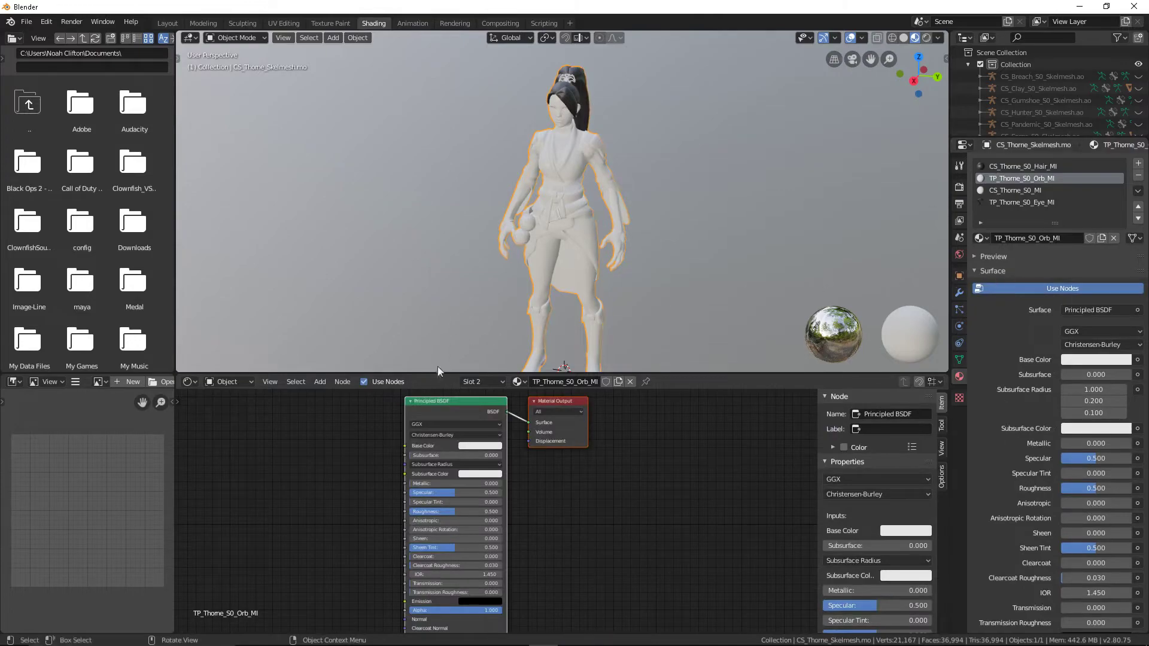
Add an Image Texture node to the orb material and link it to Base Color
click(319, 382)
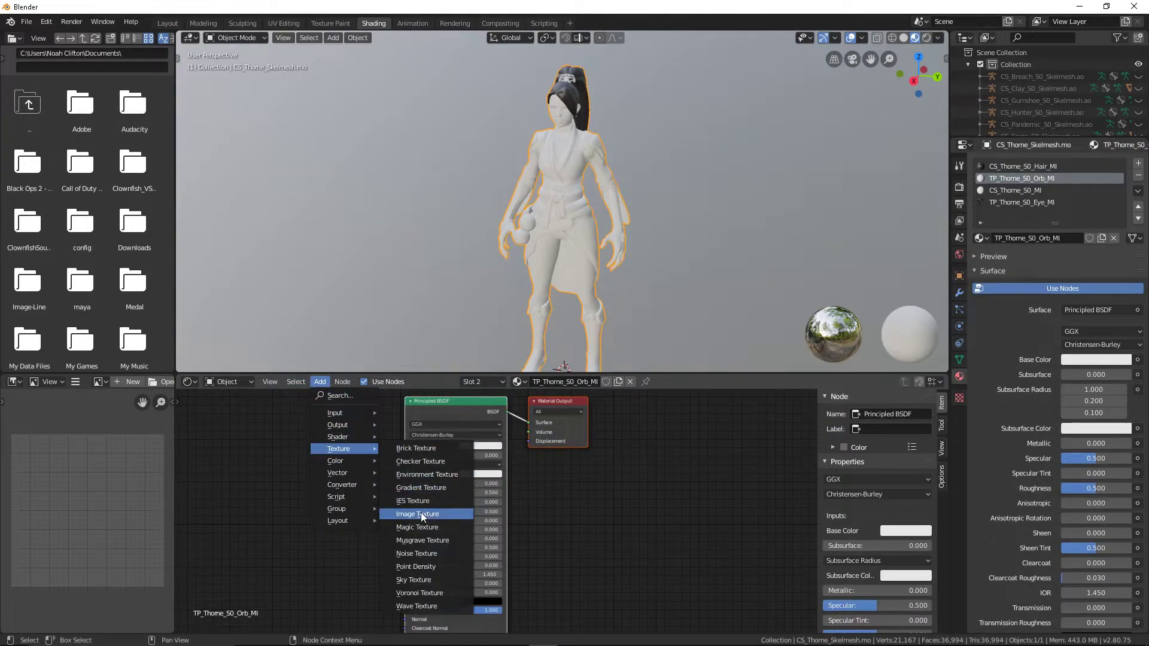
click(419, 514)
click(354, 412)
drag(360, 410, 399, 454)
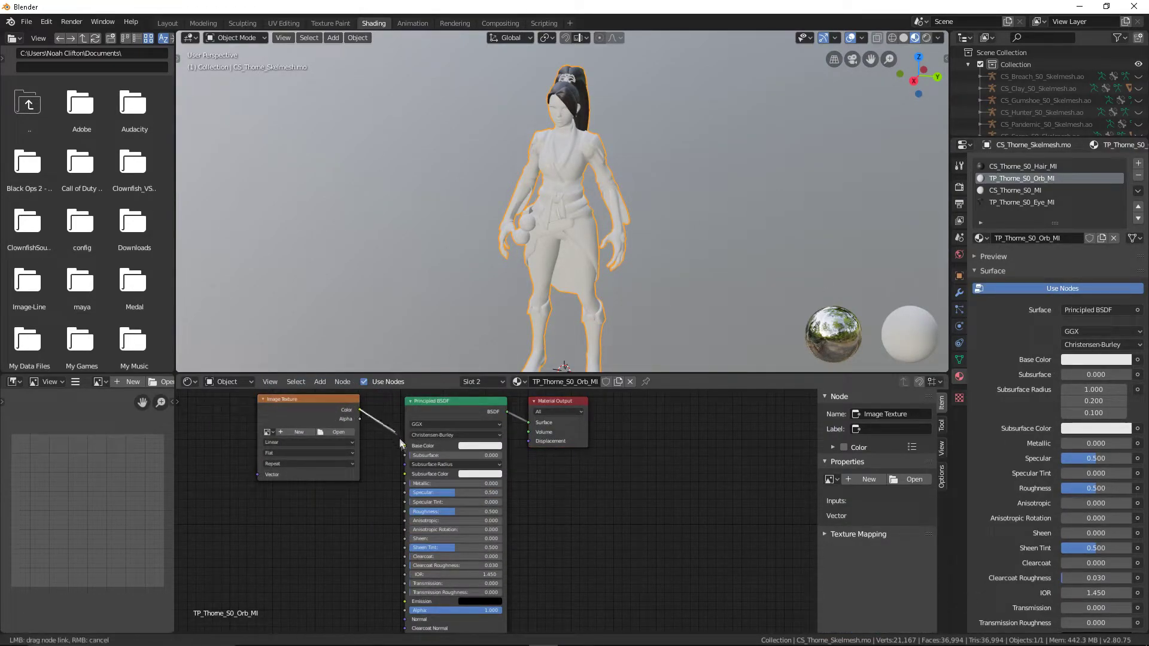
drag(359, 410, 404, 446)
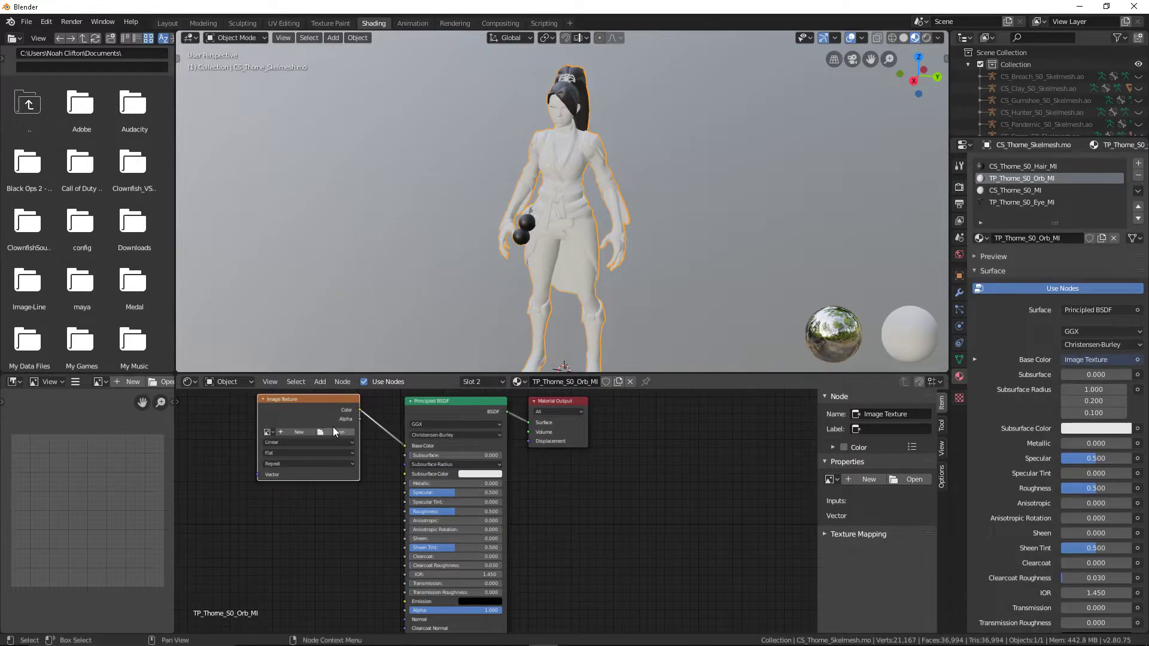
Load AB_Thorne_4_DF.tga from the Ability_4 Materials folder into the orb texture
click(333, 431)
click(49, 243)
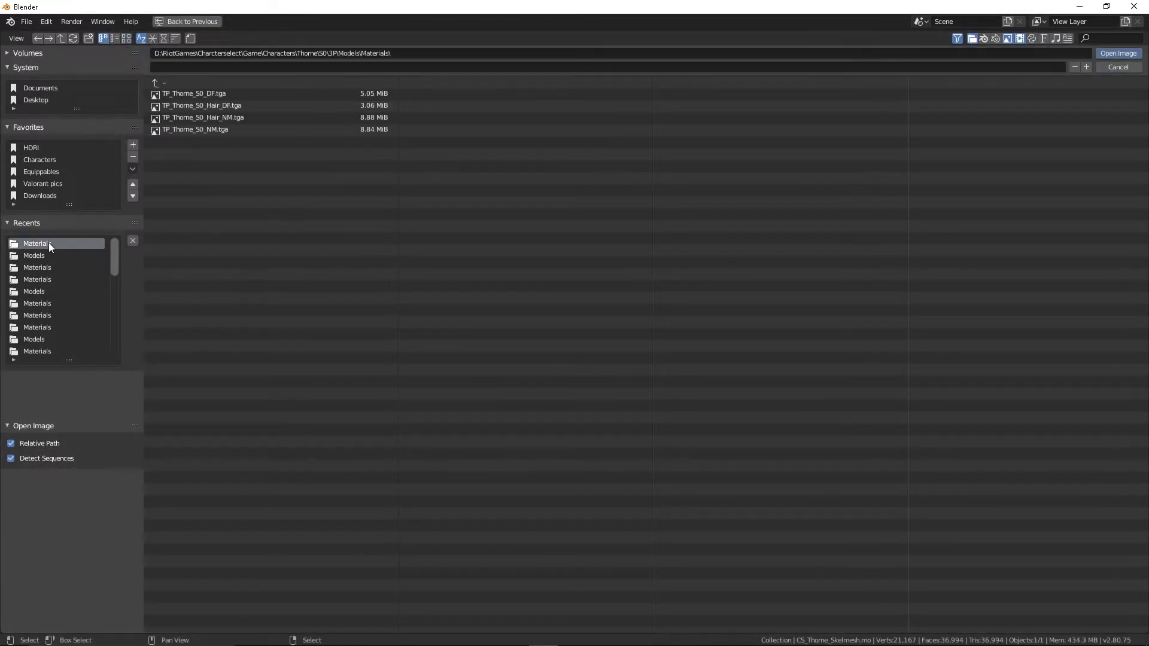
click(227, 85)
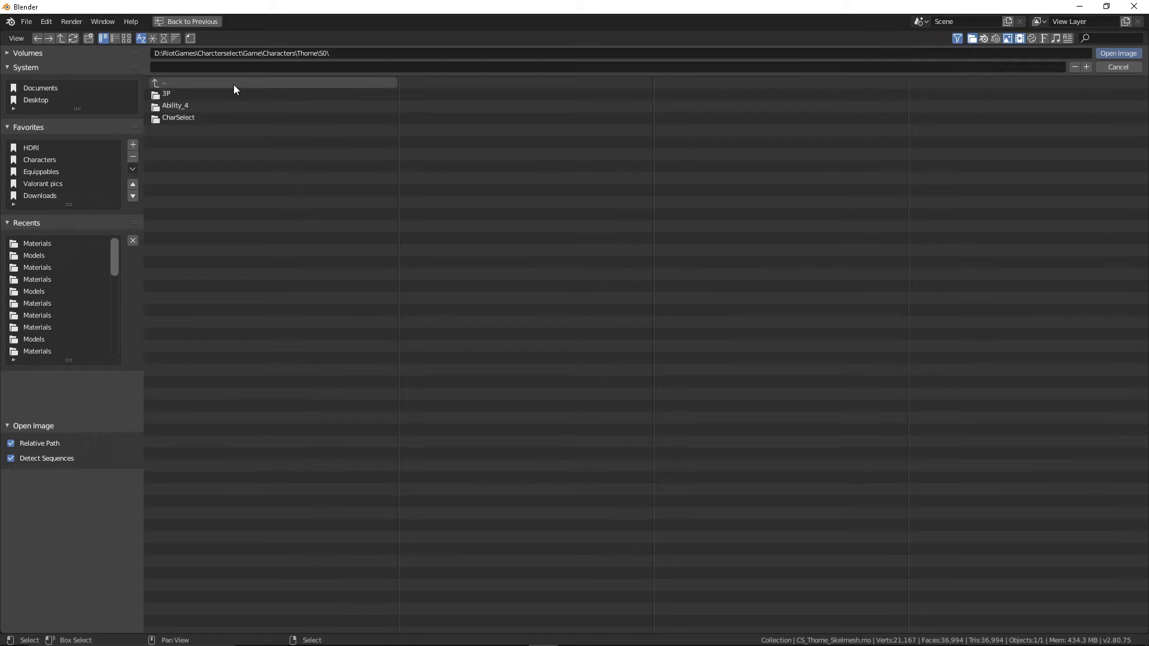
click(198, 107)
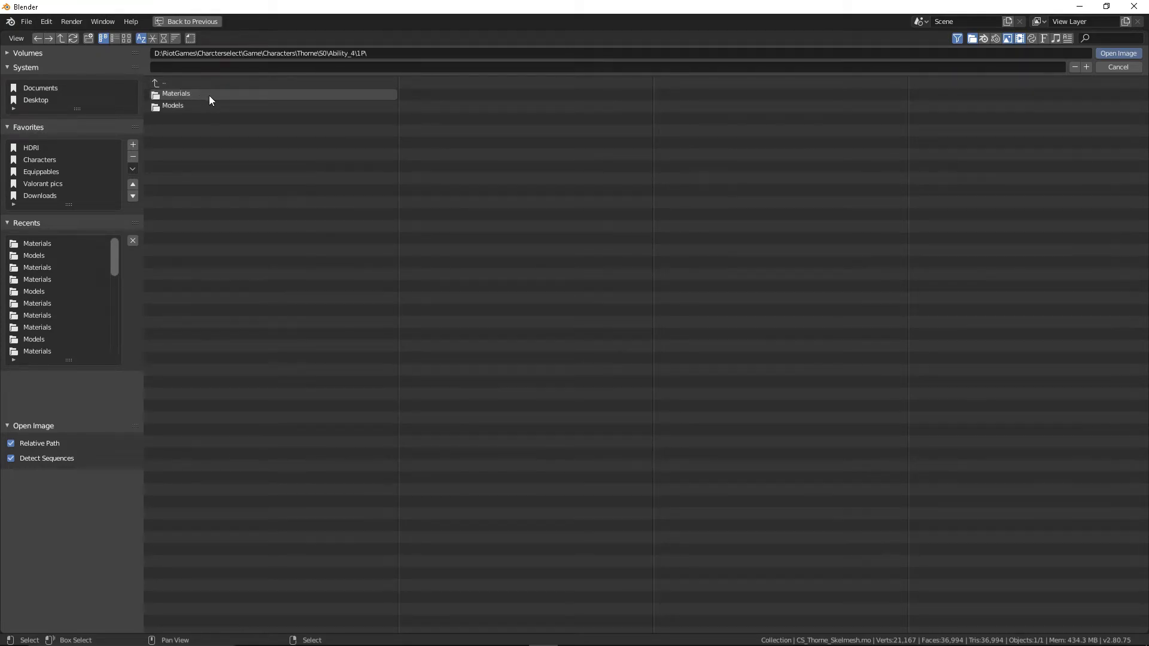
click(209, 95)
click(241, 96)
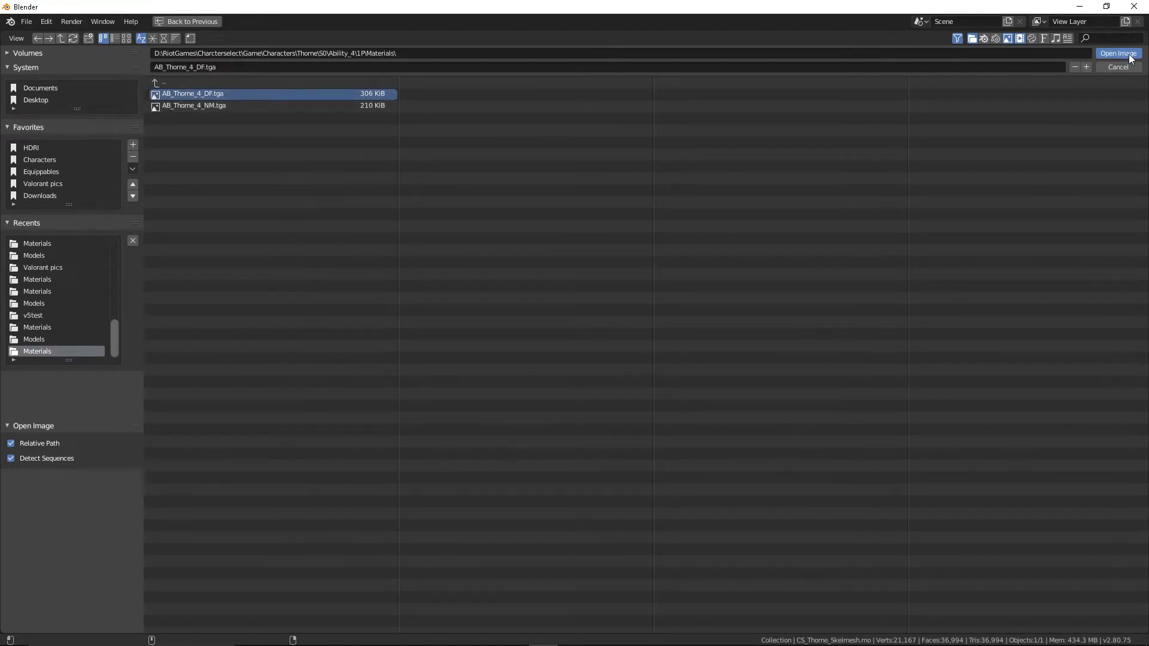
click(1118, 53)
middle_drag(649, 159, 575, 150)
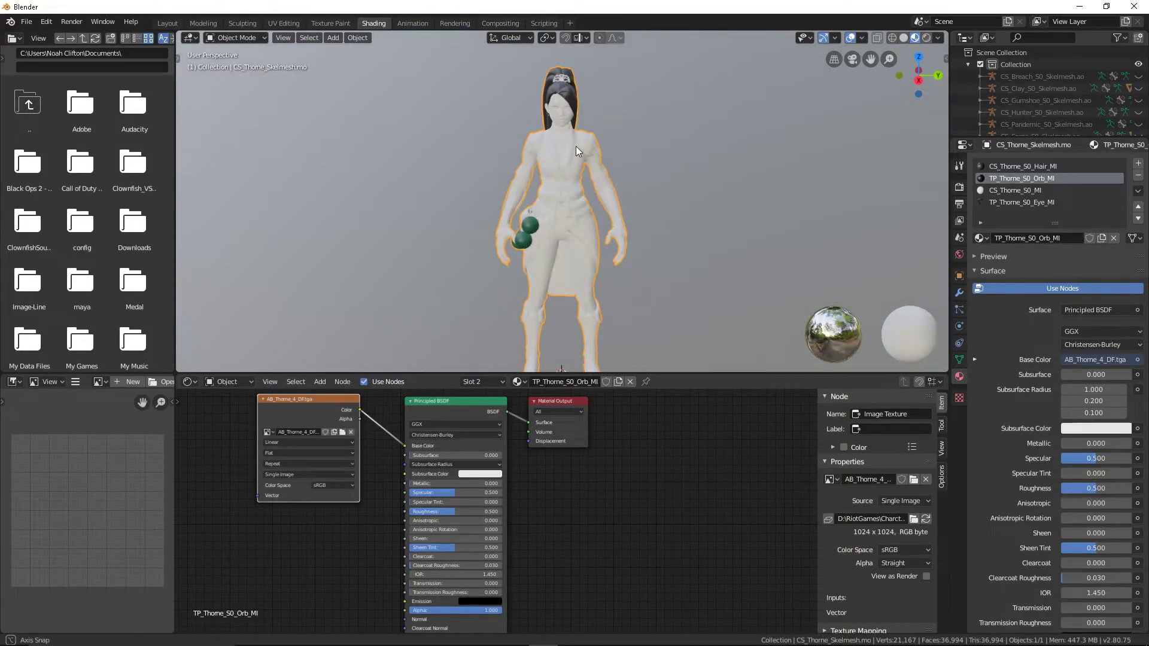
click(1042, 191)
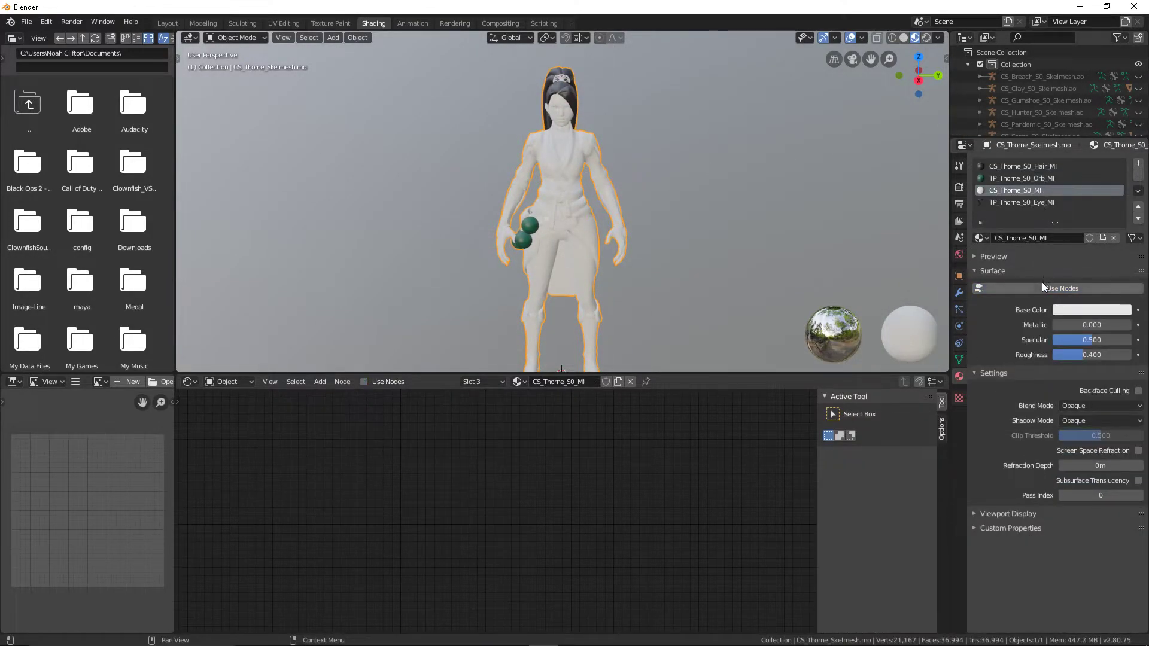
Enable nodes on CS_Thorne_S0_MI and link a new Image Texture to Base Color
click(1043, 288)
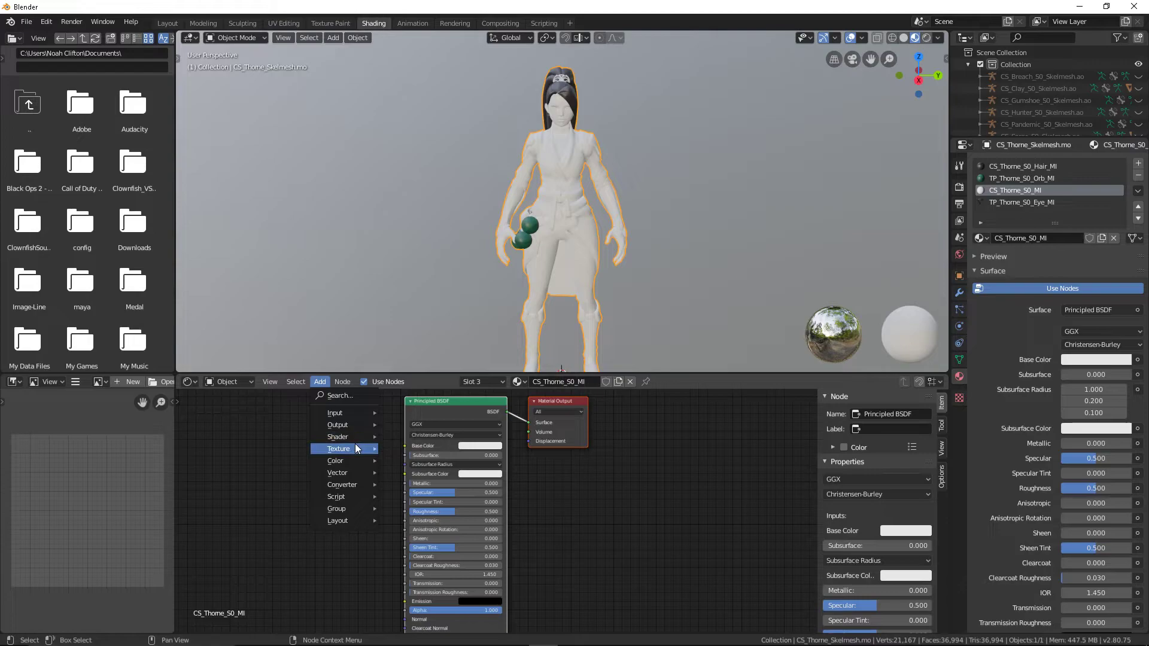
mouse_move(339, 448)
click(420, 514)
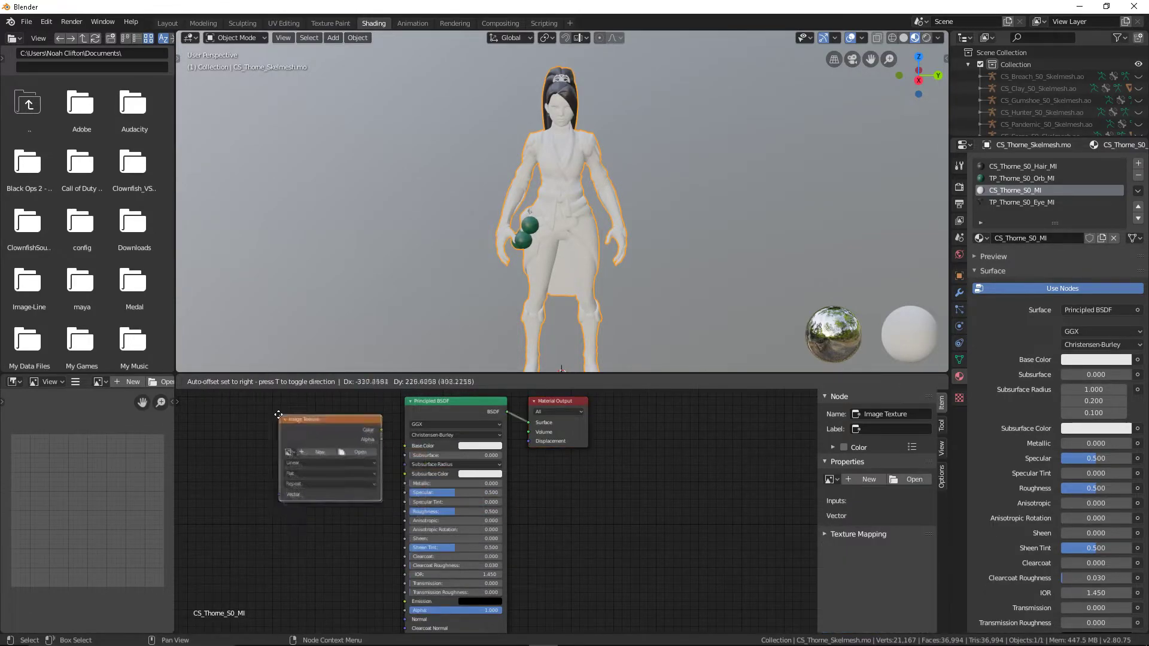
drag(404, 442, 404, 446)
Load TP_Thorne_S0_DF.tga from the 3P Materials folder into the body texture
click(359, 452)
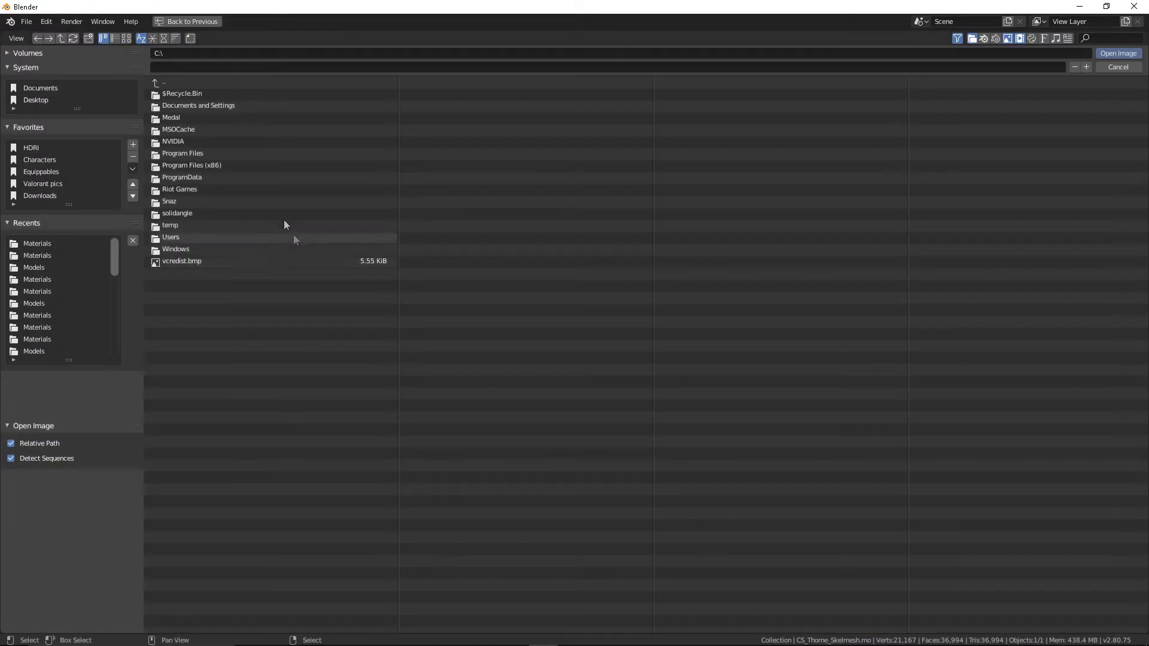
click(36, 243)
click(194, 82)
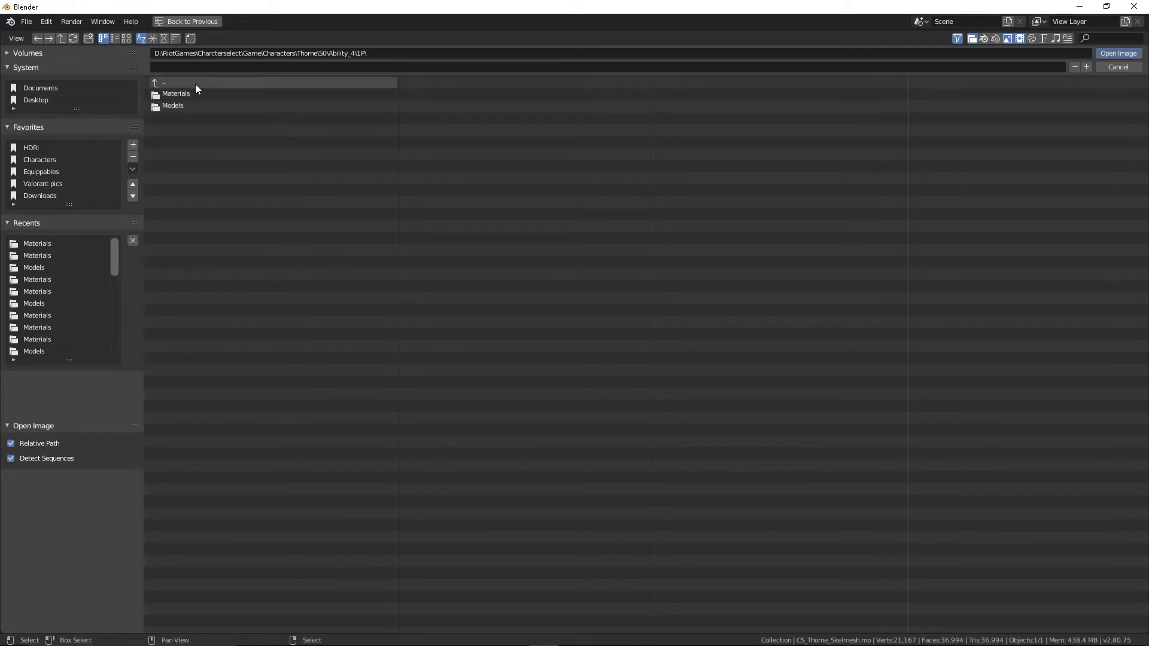
click(180, 82)
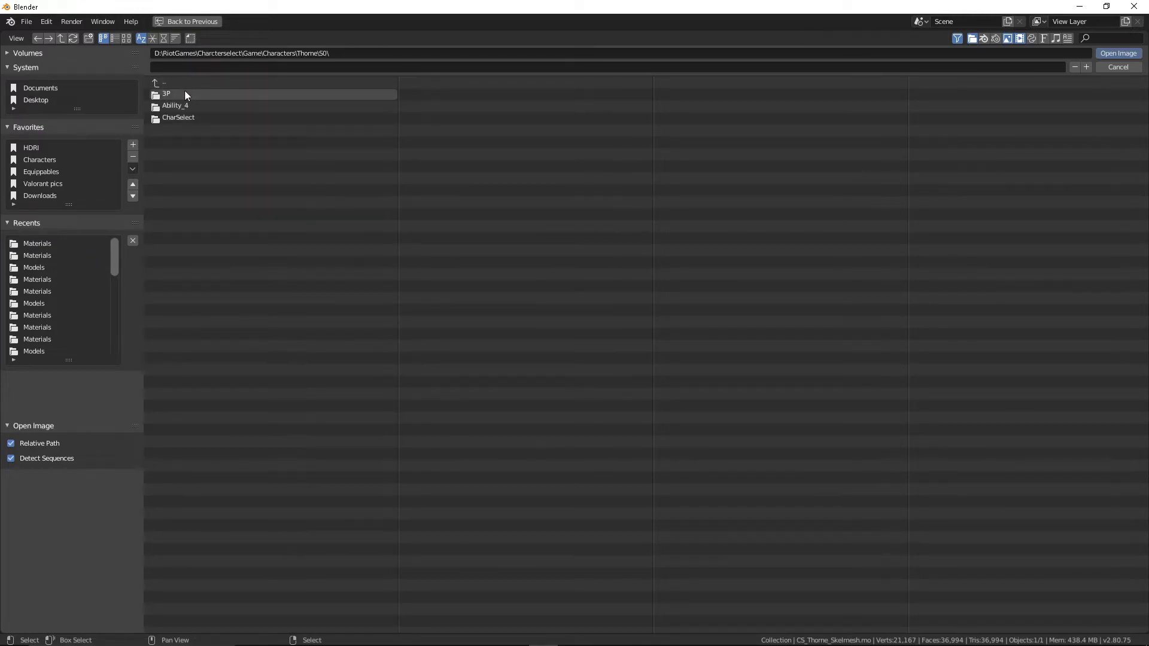
click(181, 93)
click(192, 95)
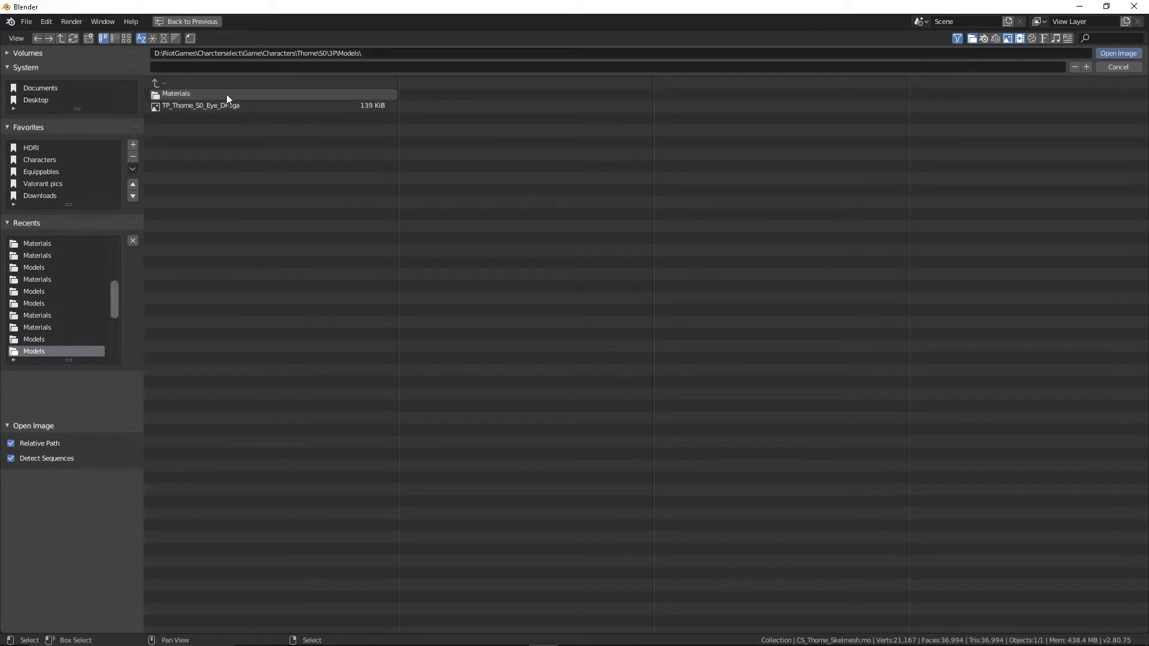
click(268, 96)
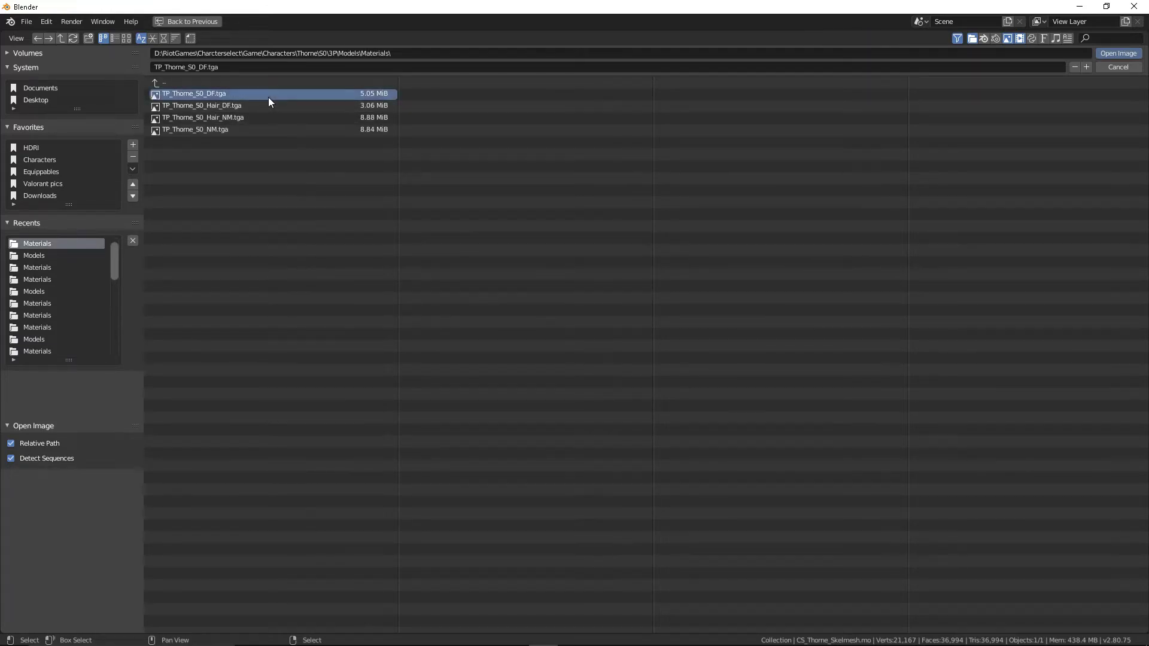
click(1119, 55)
Orbit to check the fully coloured character and return to the Layout workspace
middle_drag(569, 126, 414, 137)
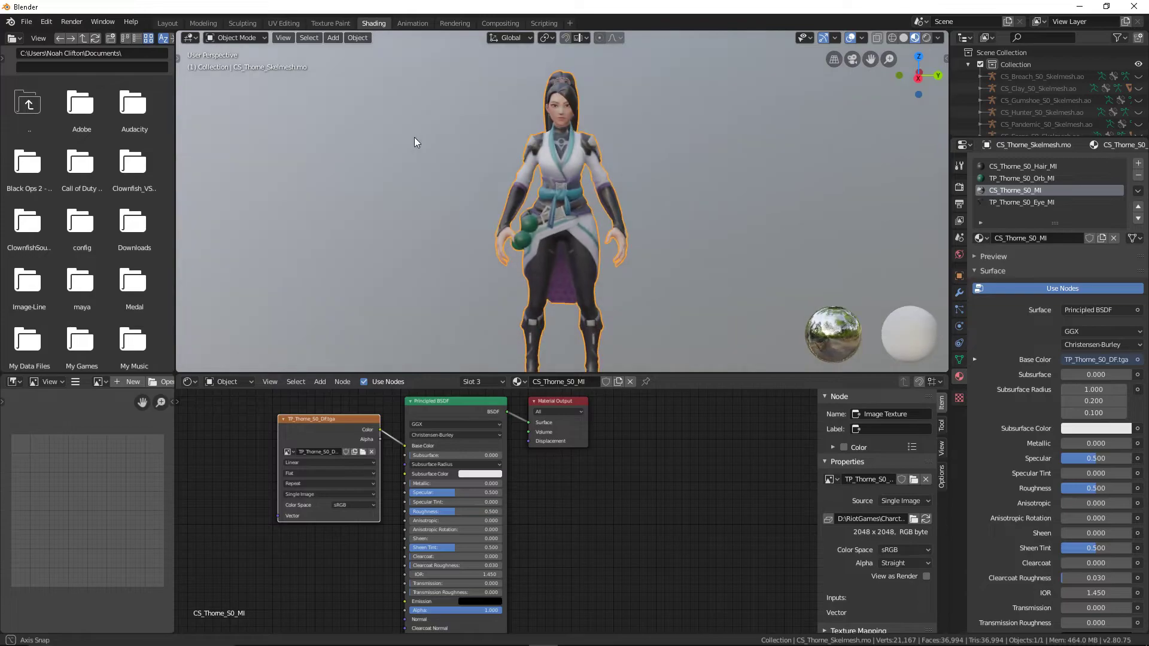
click(166, 24)
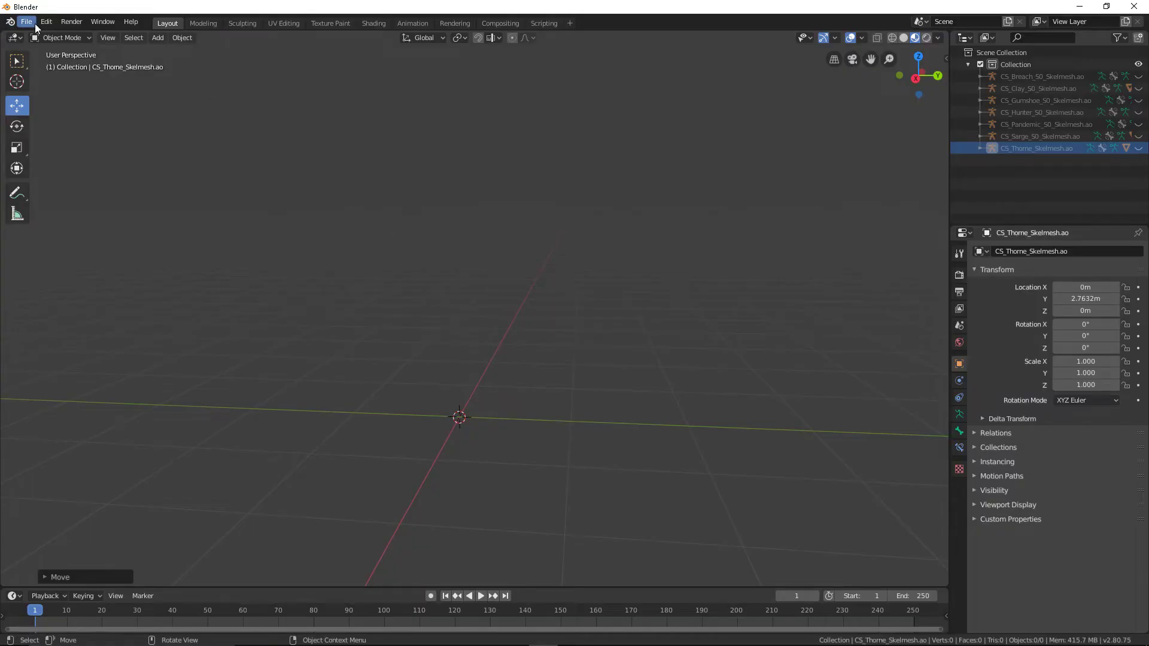
click(26, 21)
mouse_move(45, 183)
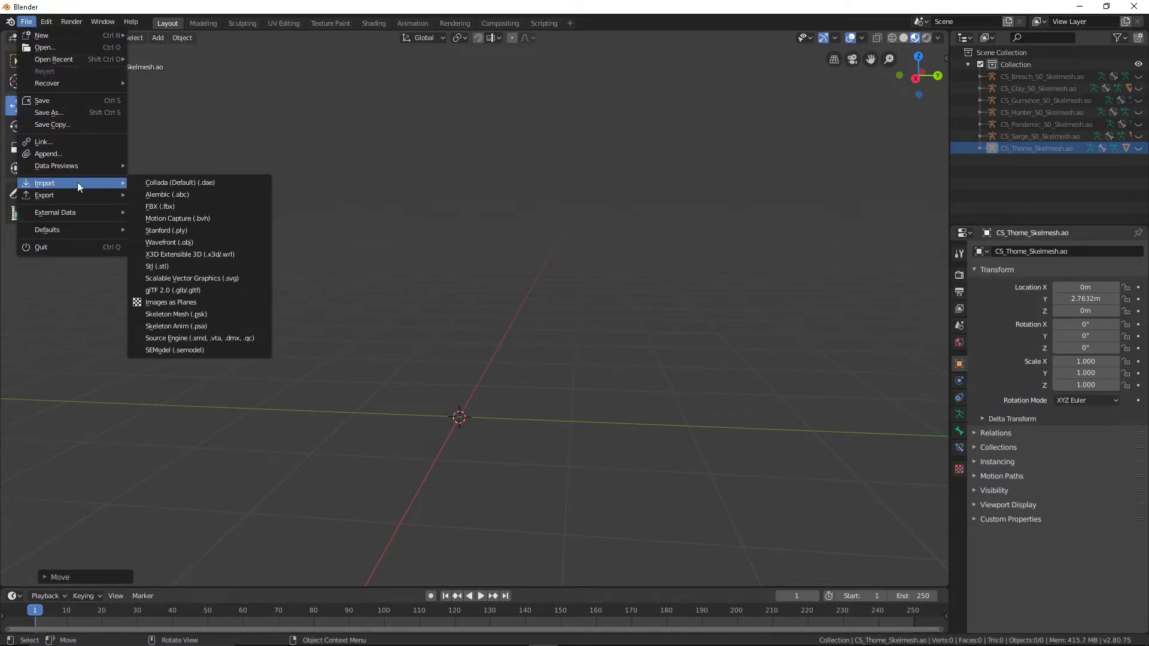
Import CS_Wraith_S0_Skelmesh.psk from the Wraith CharSelect folder
click(179, 314)
click(177, 82)
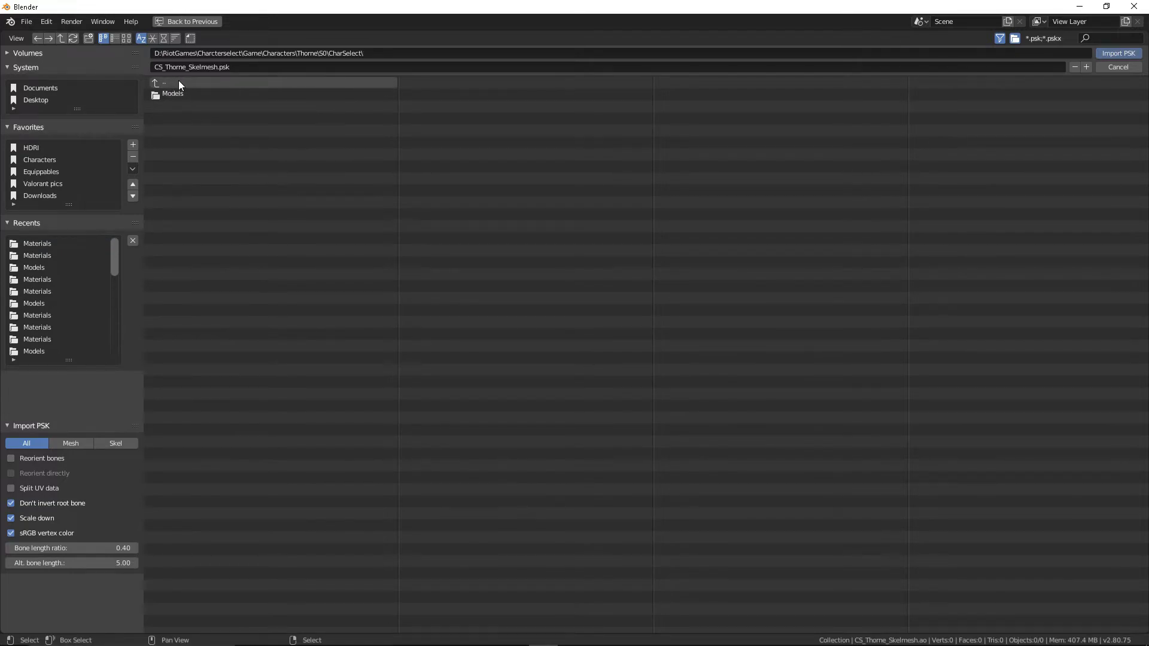
click(183, 82)
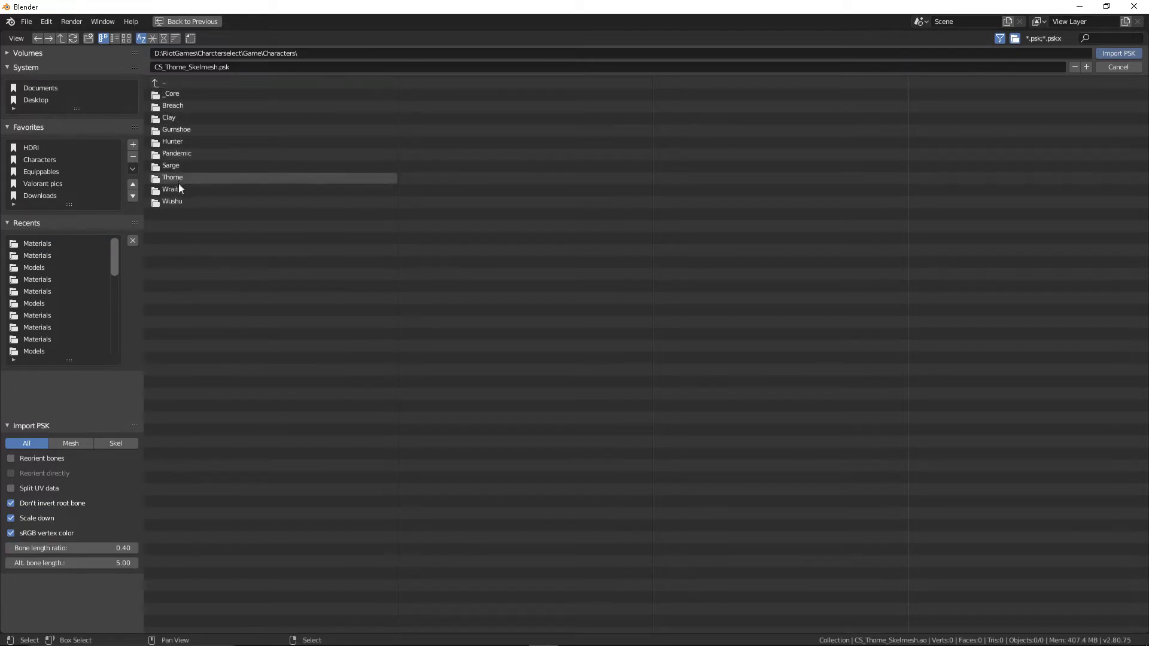
click(179, 189)
click(174, 108)
click(205, 95)
click(1119, 52)
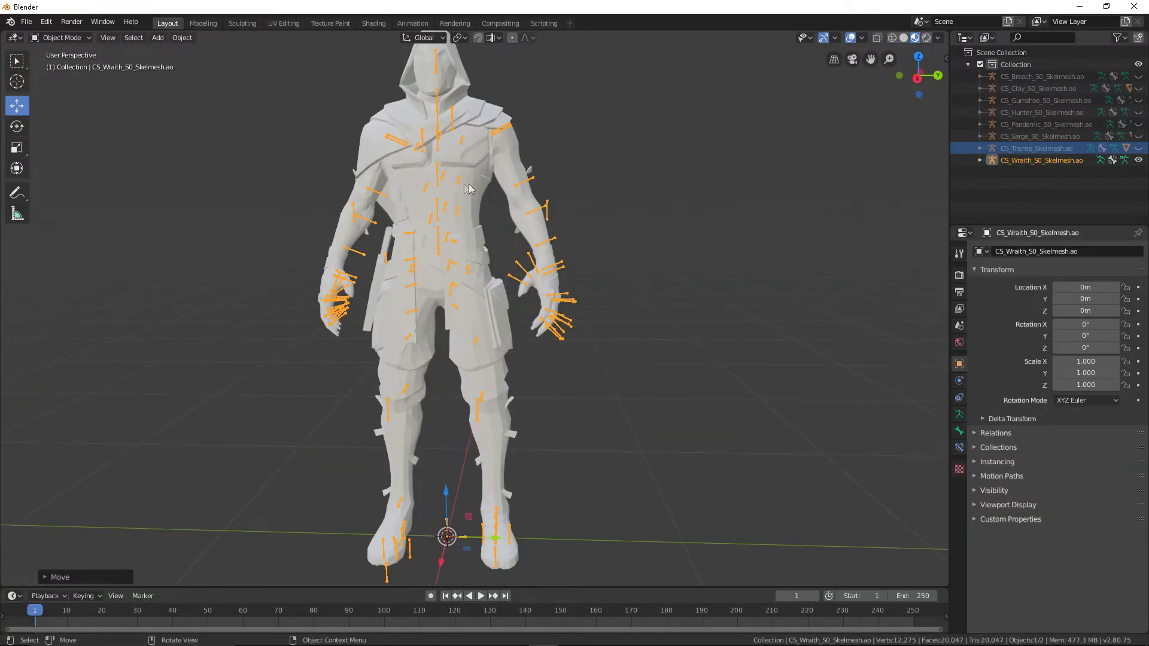
Shade the Wraith body mesh smooth and hide its skeleton in the outliner
scroll(469, 184, up, 2)
click(471, 190)
right_click(472, 191)
click(471, 189)
scroll(471, 189, down, 2)
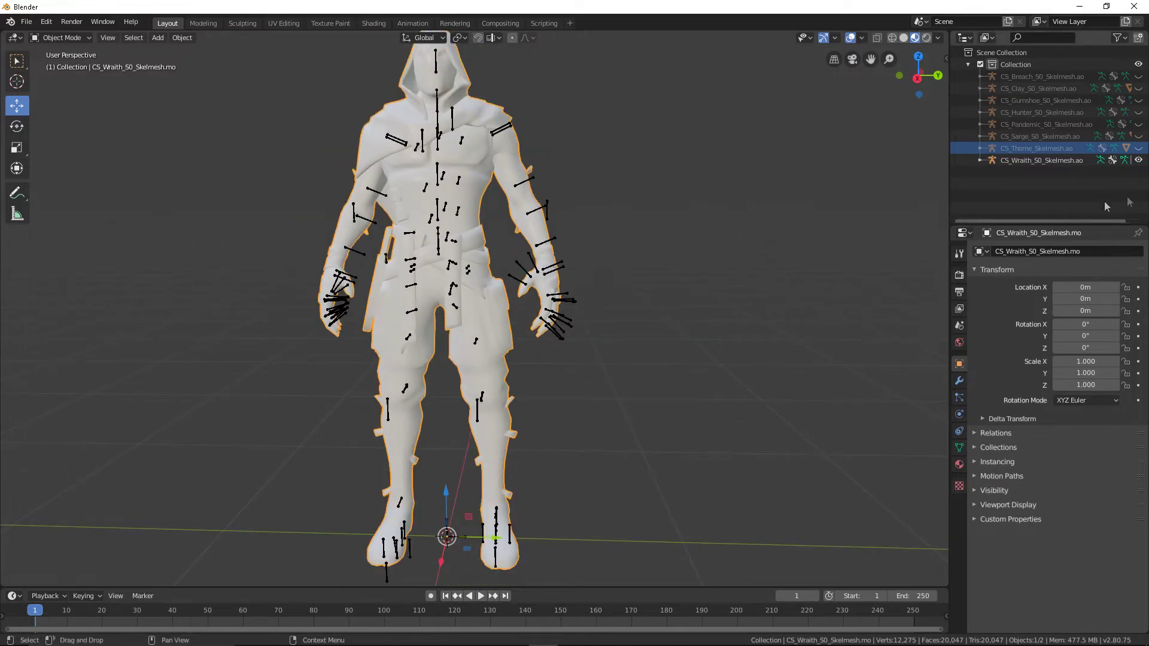
click(1138, 160)
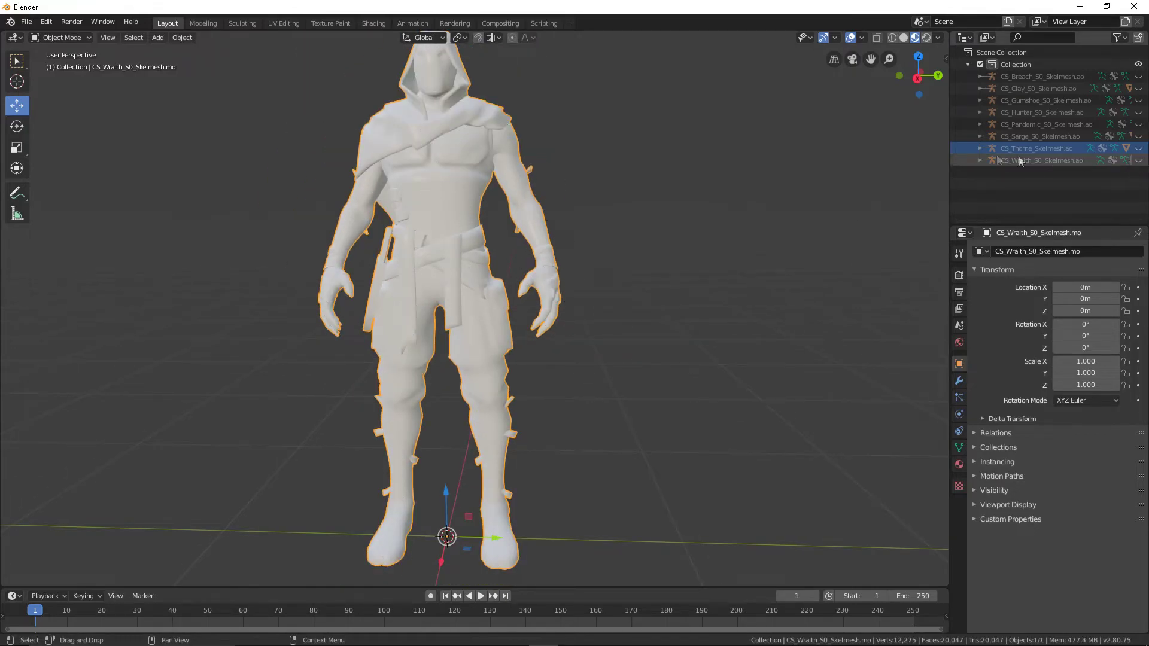
In the Shading workspace, enable nodes on EQ_Melee_S0_MI and wire an Image Texture into Base Color
click(369, 23)
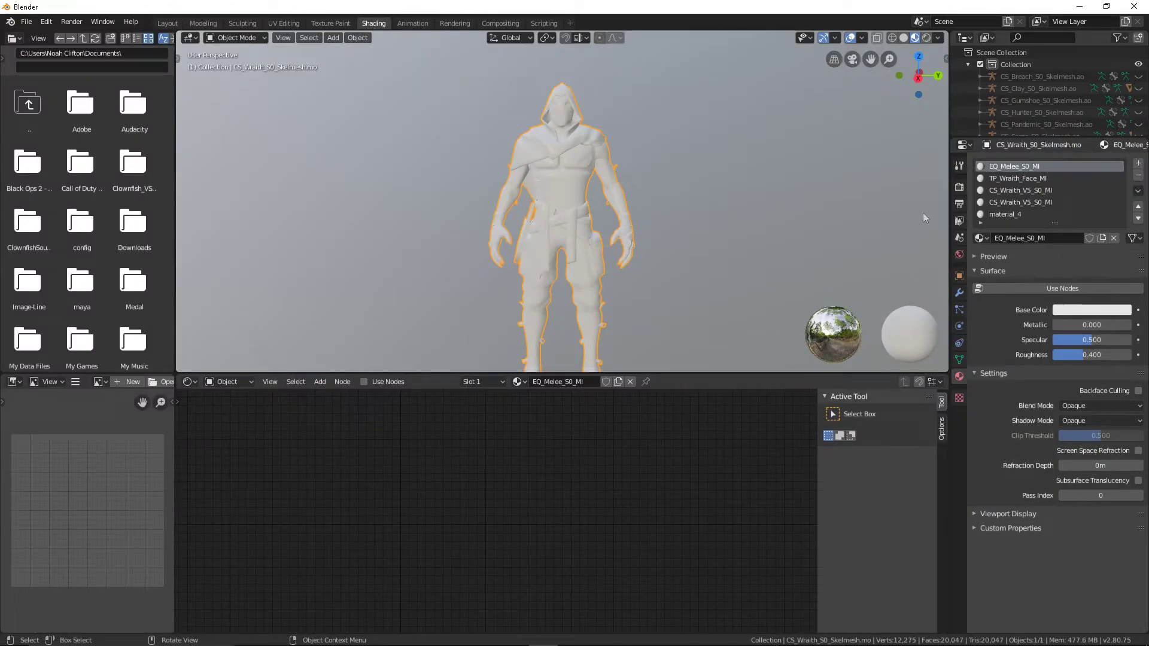
click(1027, 177)
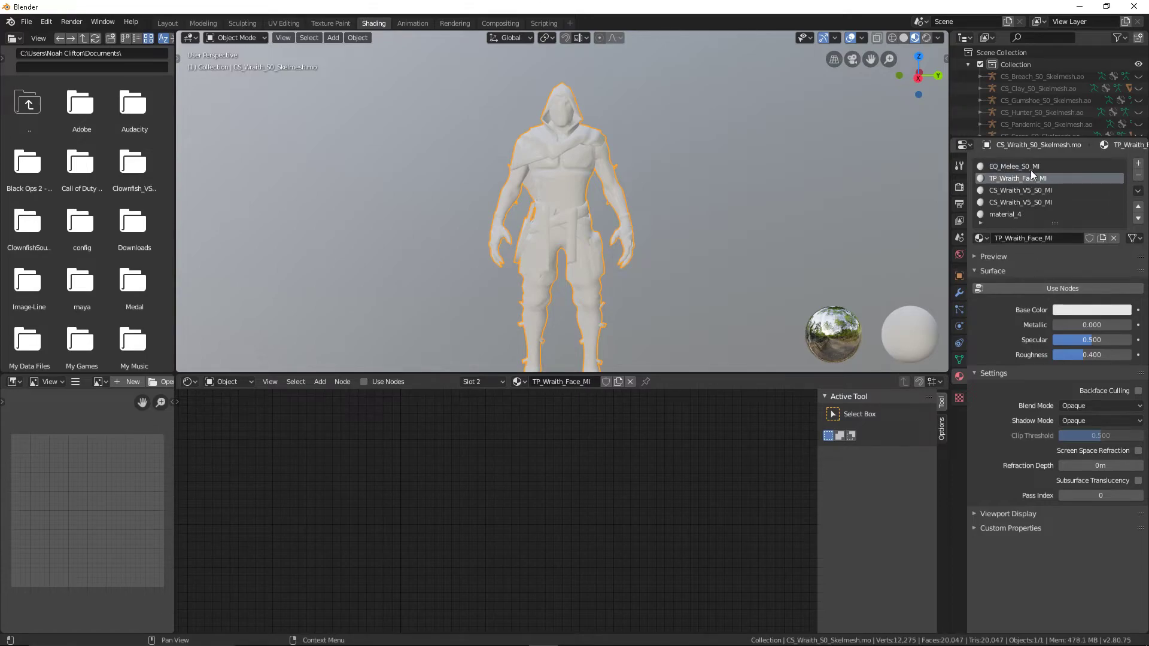
click(1065, 289)
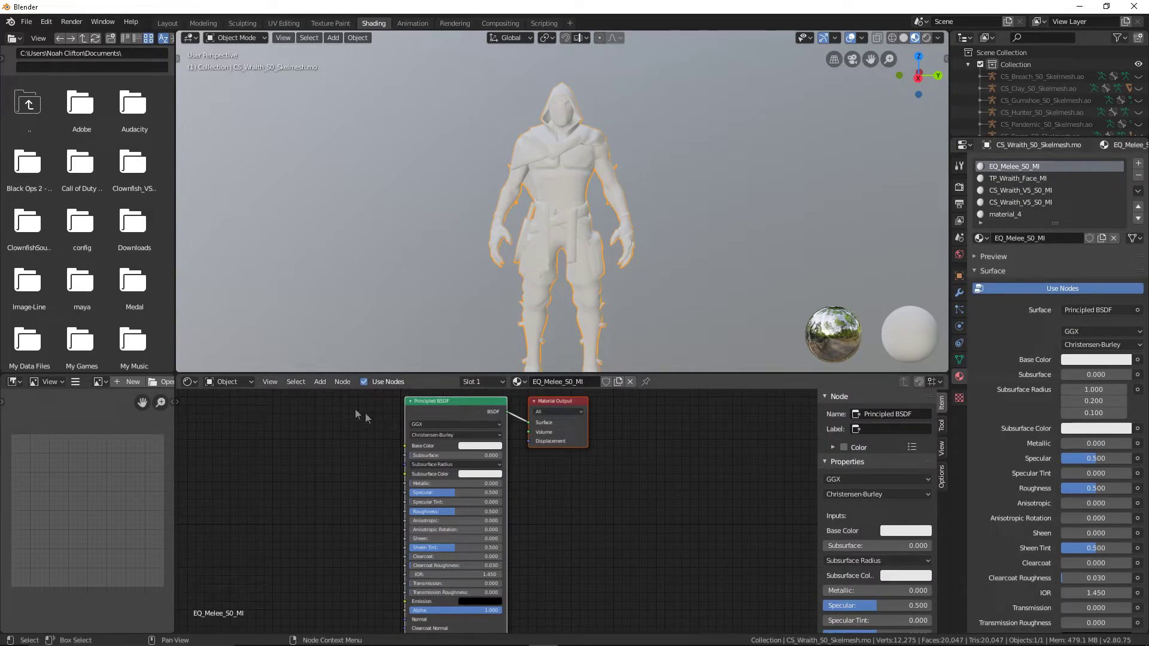
click(328, 389)
mouse_move(340, 449)
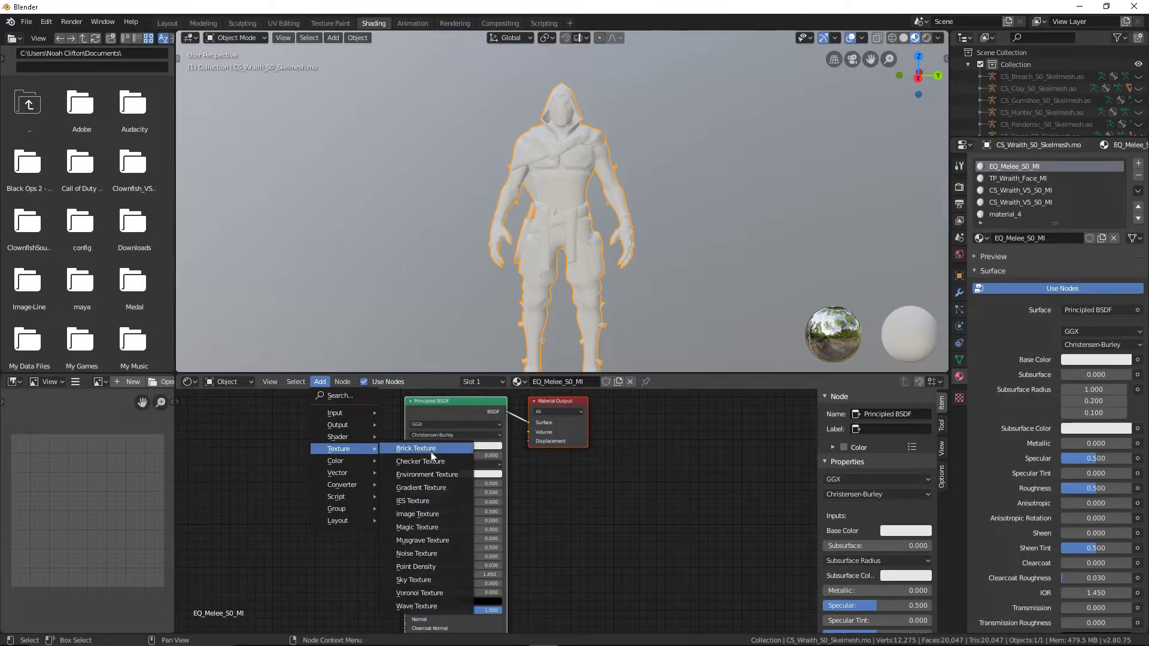
click(417, 514)
click(307, 429)
drag(357, 433, 405, 446)
Orbit around the model to inspect the hip grip and torso, then select TP_Wraith_Face_MI
scroll(562, 231, up, 3)
scroll(526, 228, up, 3)
mouse_move(526, 228)
middle_down()
mouse_move(645, 216)
mouse_move(606, 213)
middle_up()
scroll(557, 213, down, 3)
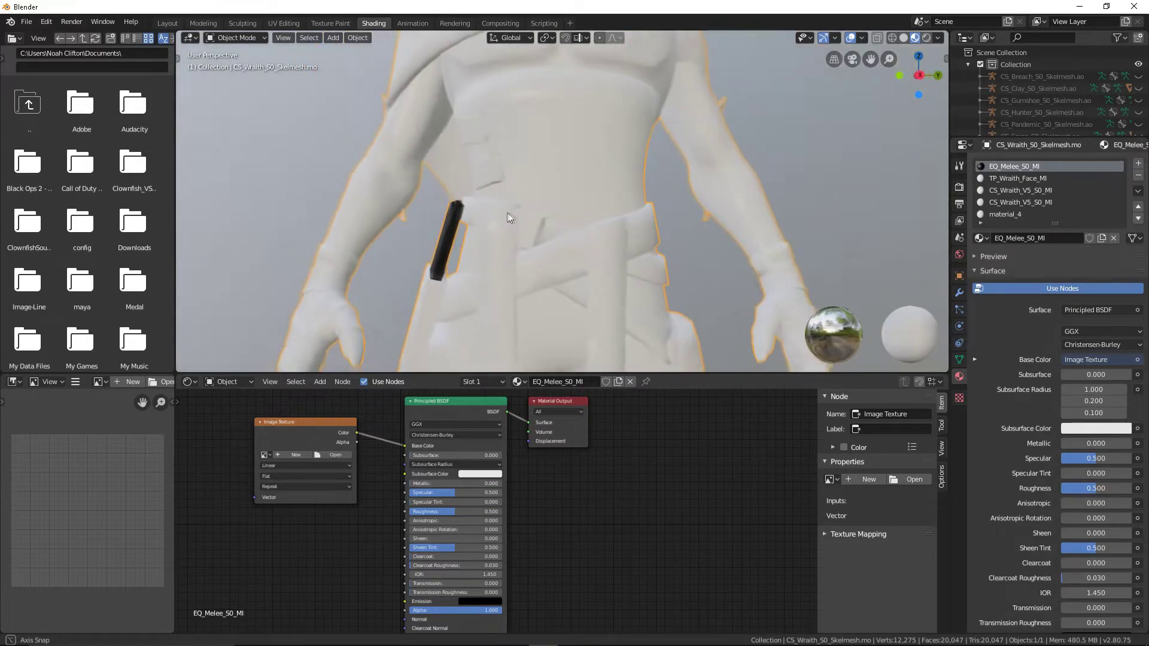
middle_drag(513, 213, 497, 215)
scroll(497, 214, down, 5)
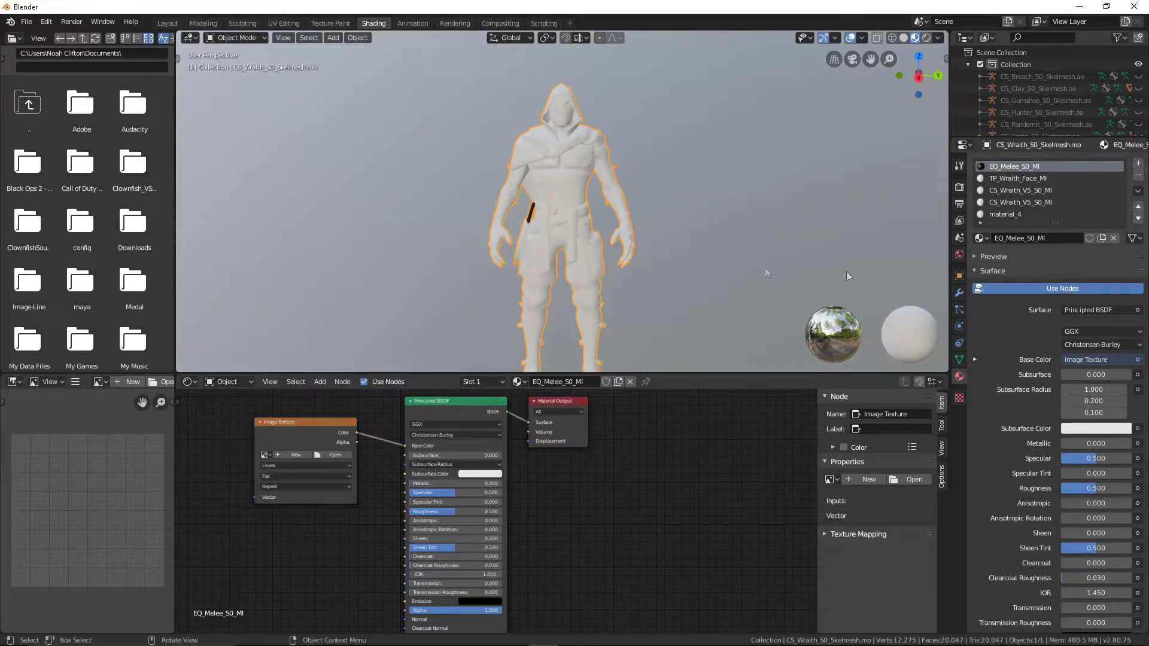
click(1021, 180)
Add an Image Texture node to TP_Wraith_Face_MI linked into Base Color
click(319, 382)
click(419, 506)
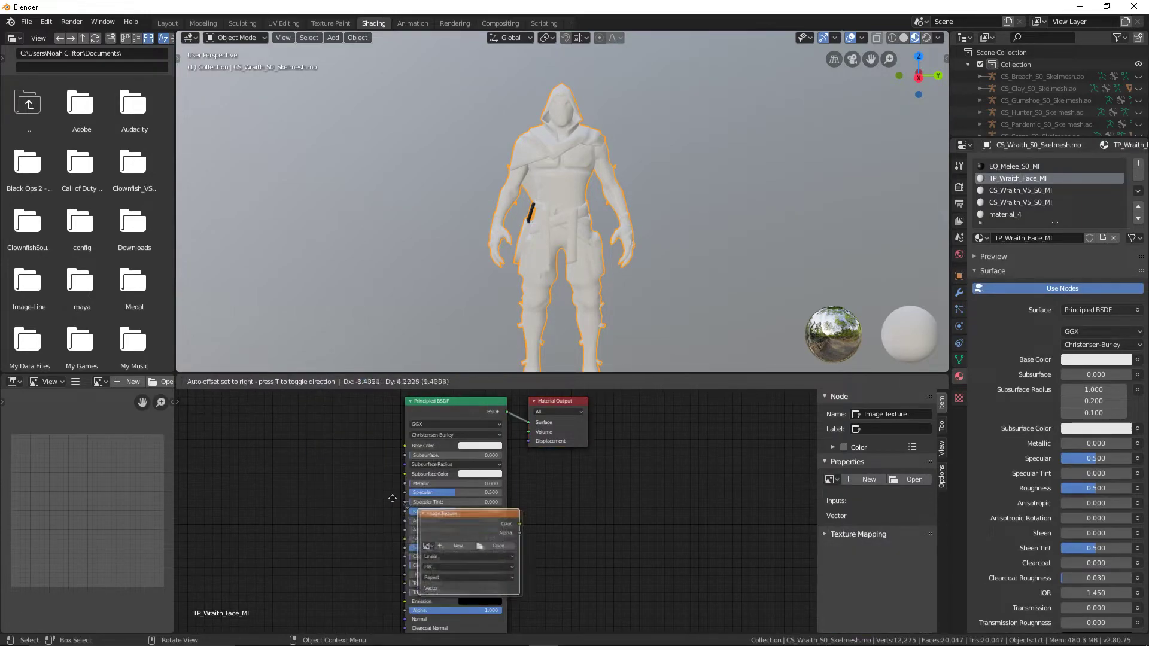
click(259, 412)
drag(408, 447, 407, 446)
Load Wraith's S0\3P\Materials\TP_Wraith_S0_DF.tga into the image texture
click(336, 449)
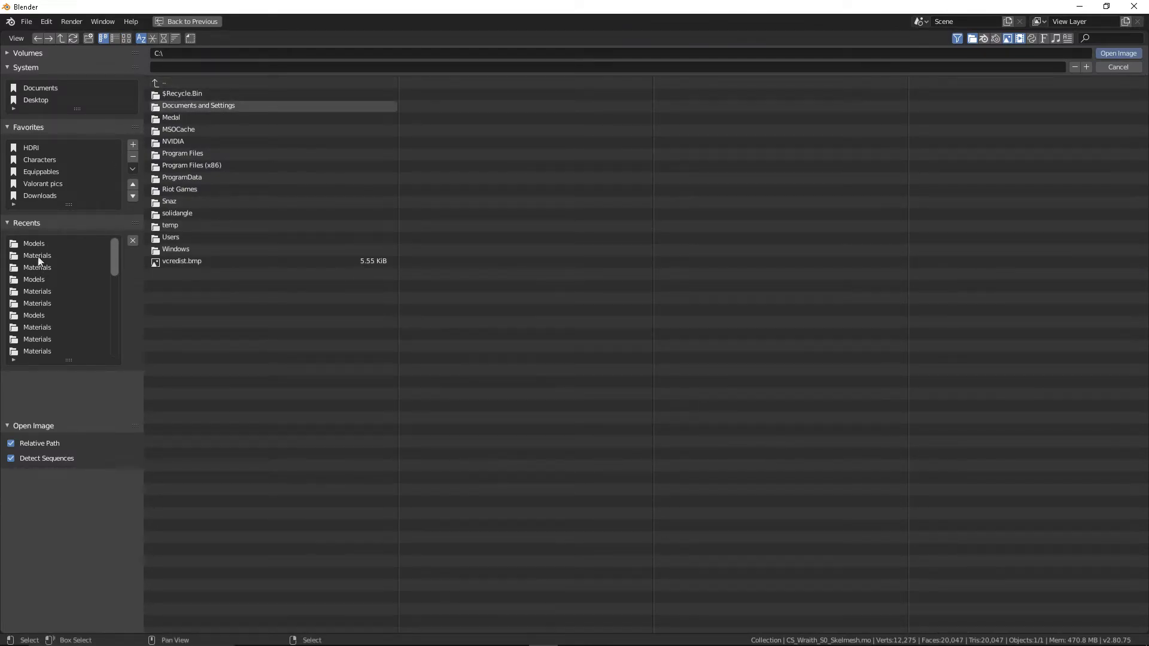
click(38, 256)
click(208, 82)
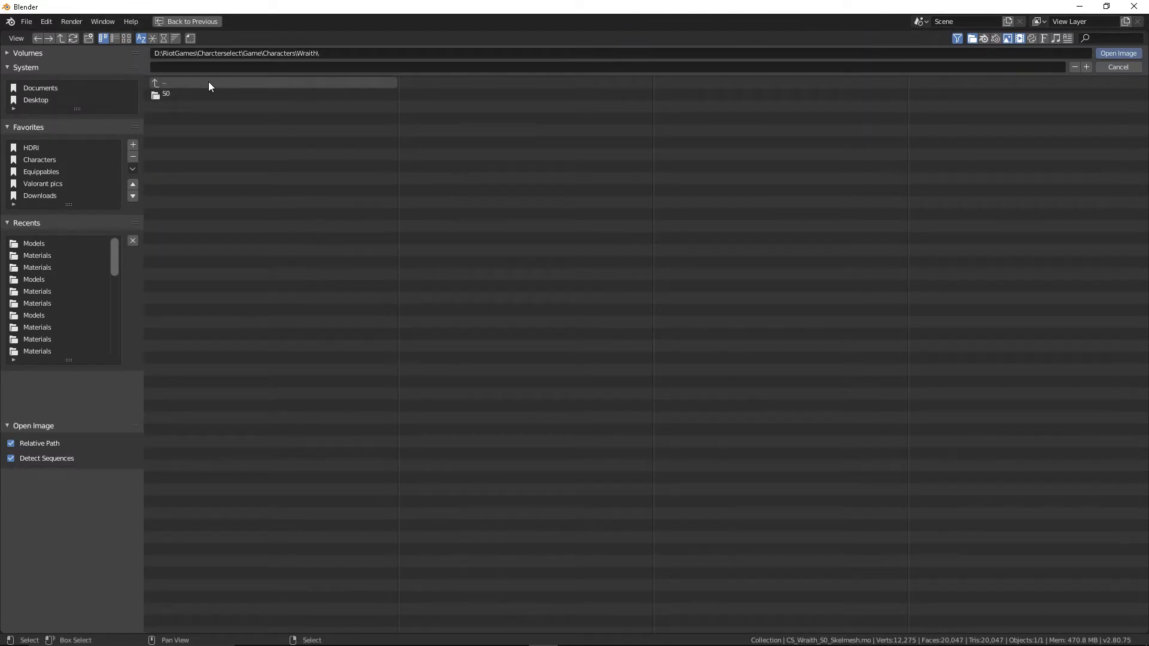
click(196, 91)
click(196, 97)
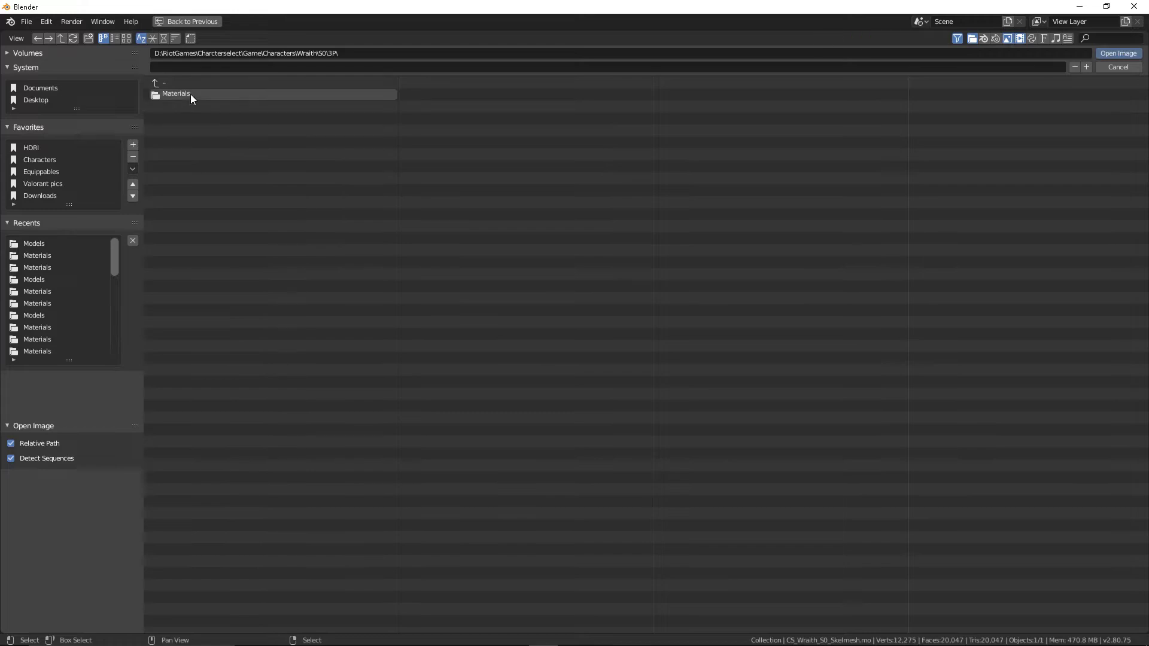
click(190, 94)
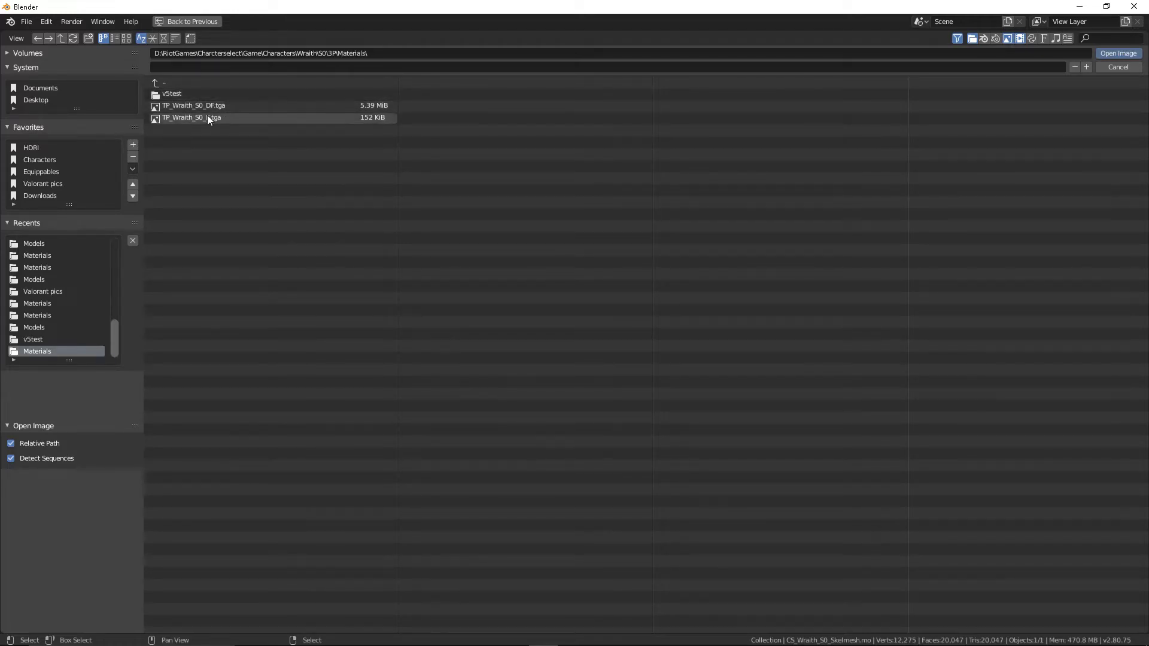
click(220, 94)
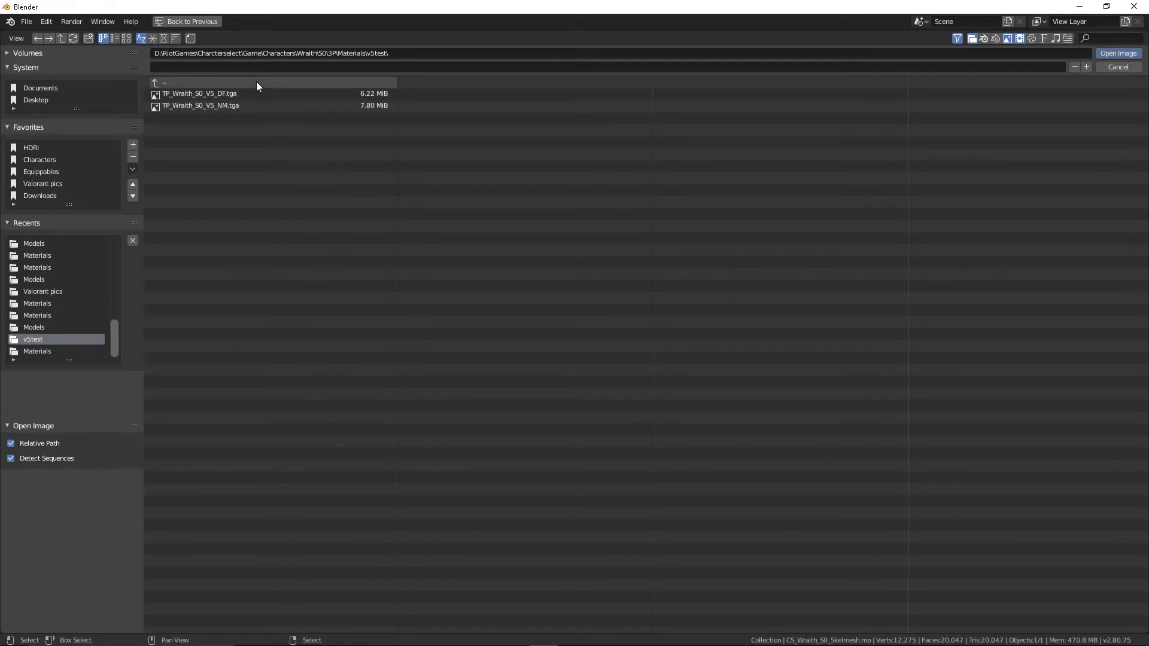
click(256, 83)
click(237, 105)
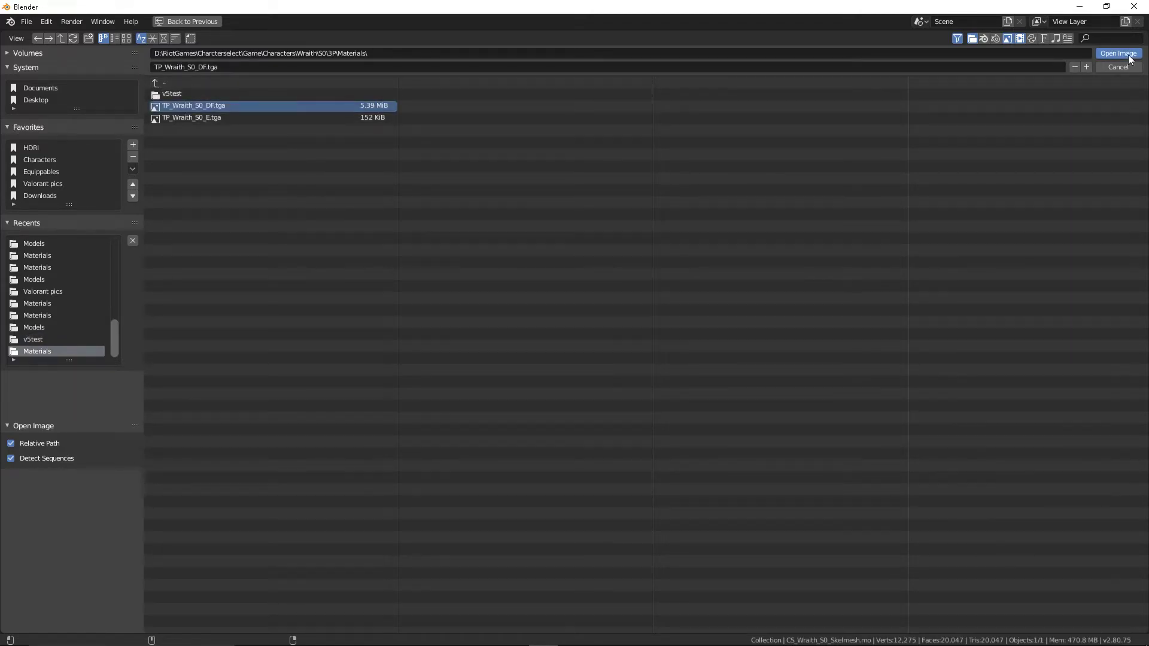
click(1118, 54)
Inspect the dark hooded mask and re-link the texture Color to Base Color
scroll(585, 106, up, 4)
scroll(568, 106, down, 2)
mouse_move(554, 105)
middle_down()
mouse_move(518, 191)
mouse_move(559, 170)
mouse_move(674, 174)
mouse_move(558, 169)
middle_up()
scroll(557, 169, down, 2)
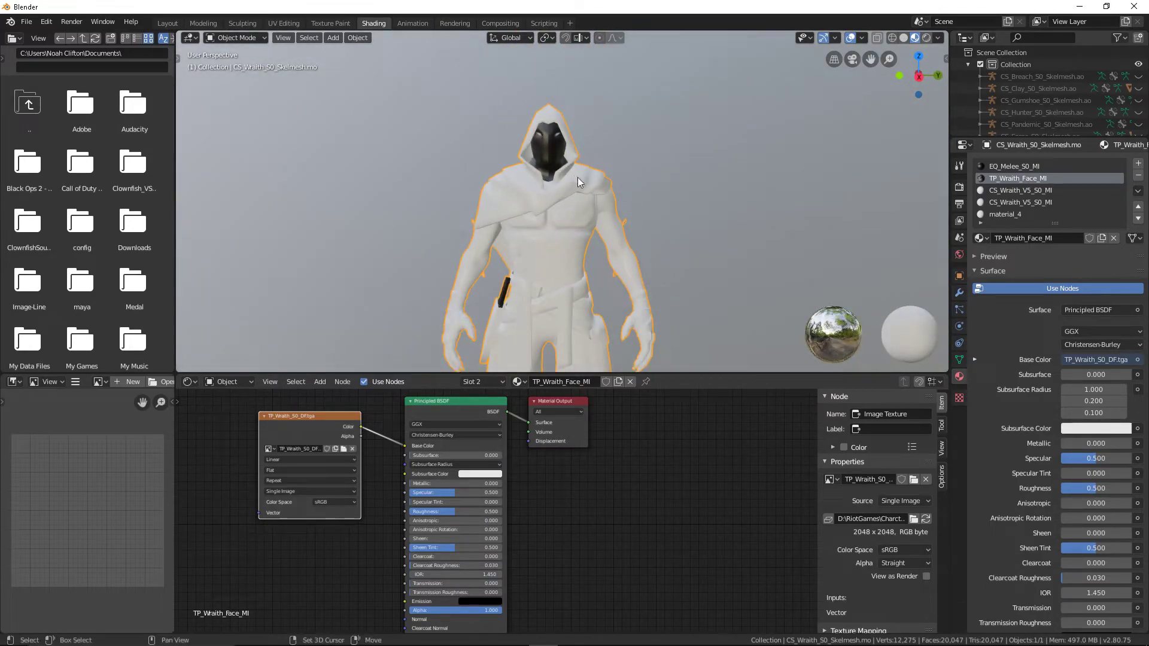
scroll(577, 178, down, 2)
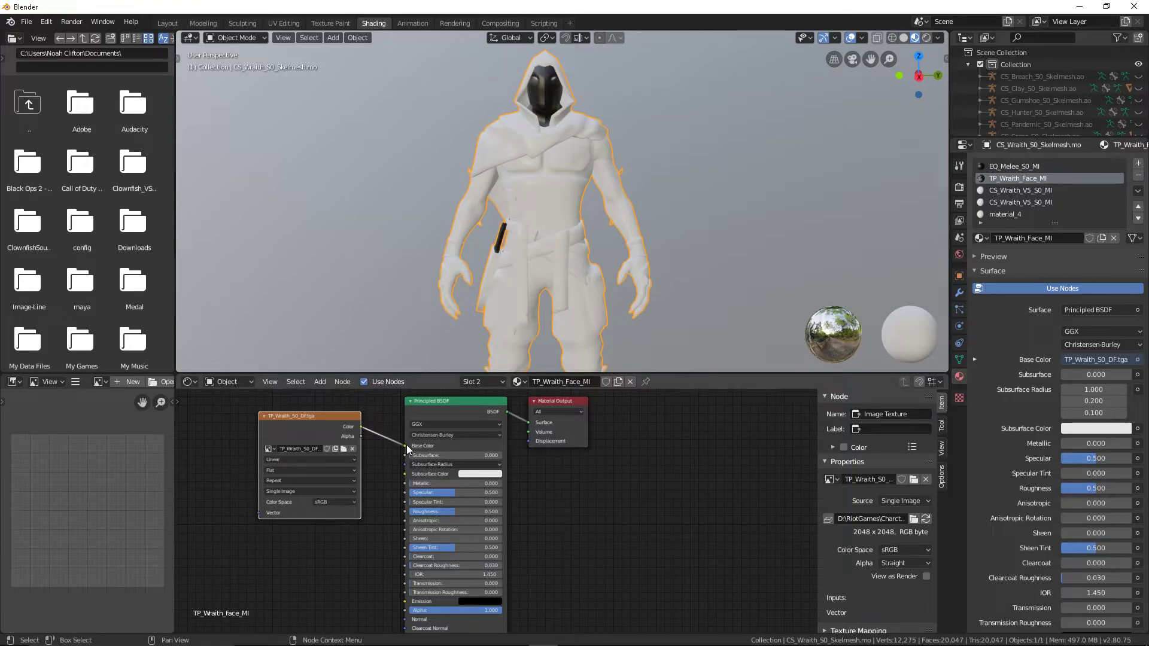
drag(408, 448, 363, 429)
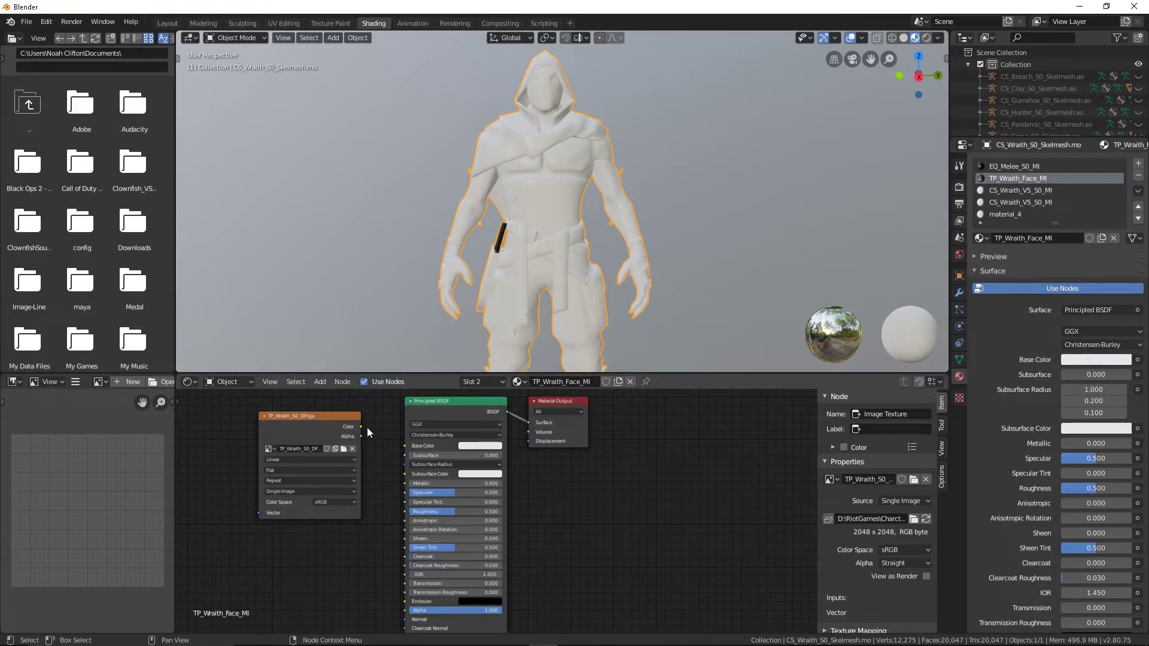
drag(360, 429, 404, 446)
click(1045, 192)
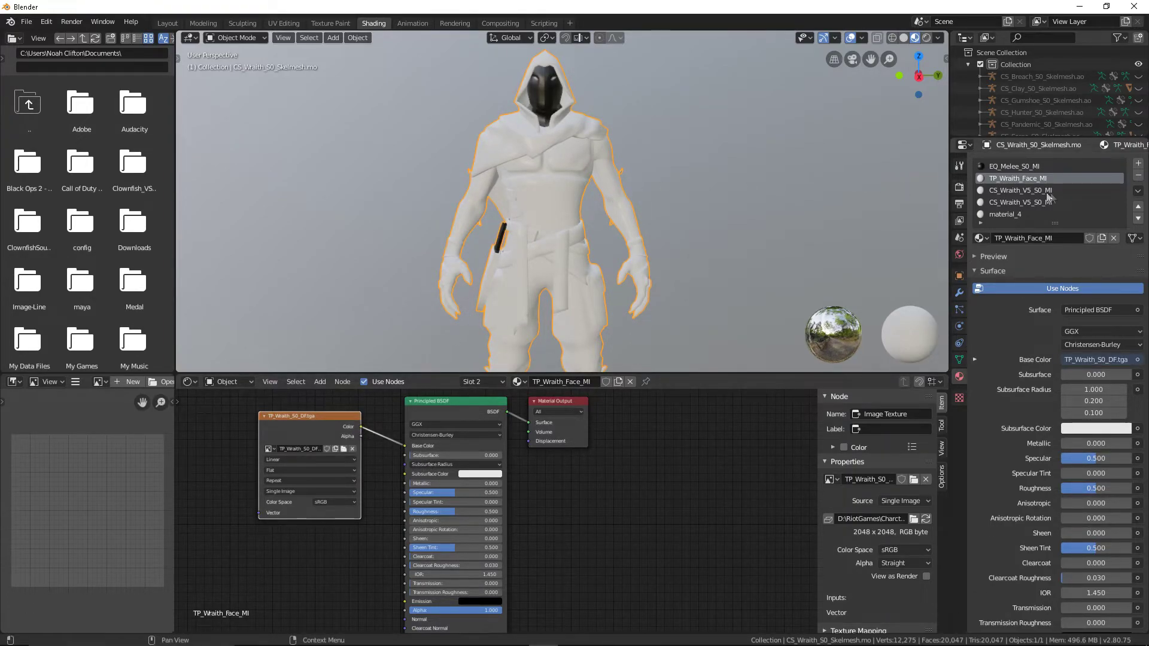
Enable nodes on CS_Wraith_V5_S0_MI and wire an Image Texture into Base Color
click(1041, 288)
scroll(598, 293, down, 1)
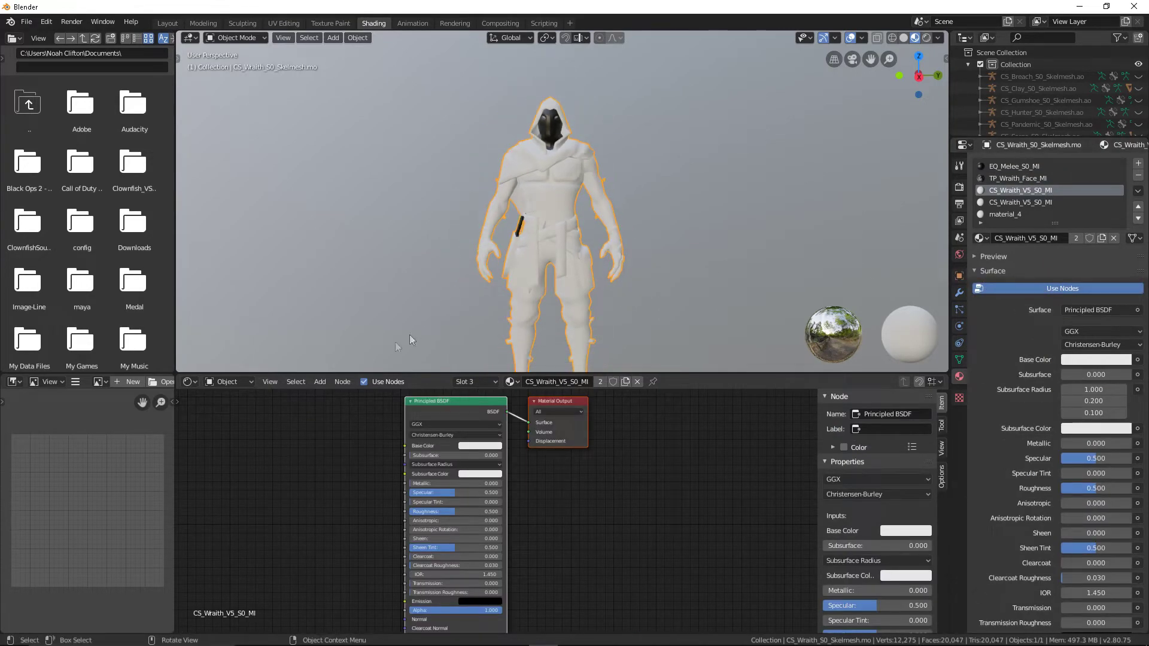
click(320, 382)
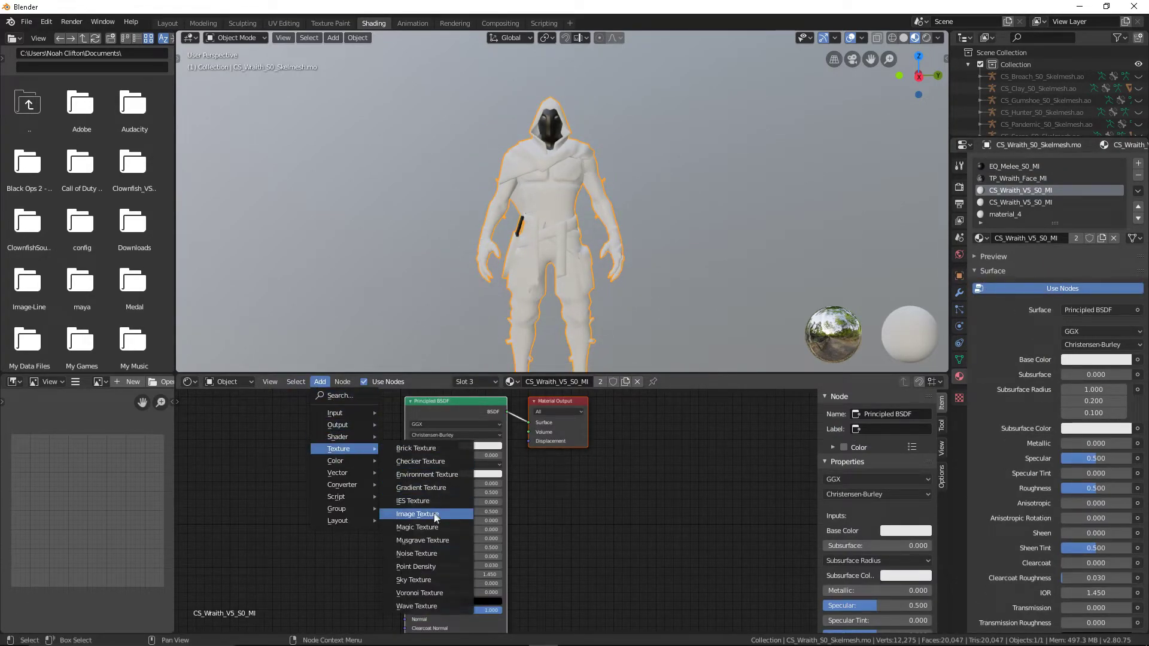
click(433, 512)
click(376, 442)
drag(371, 435, 405, 446)
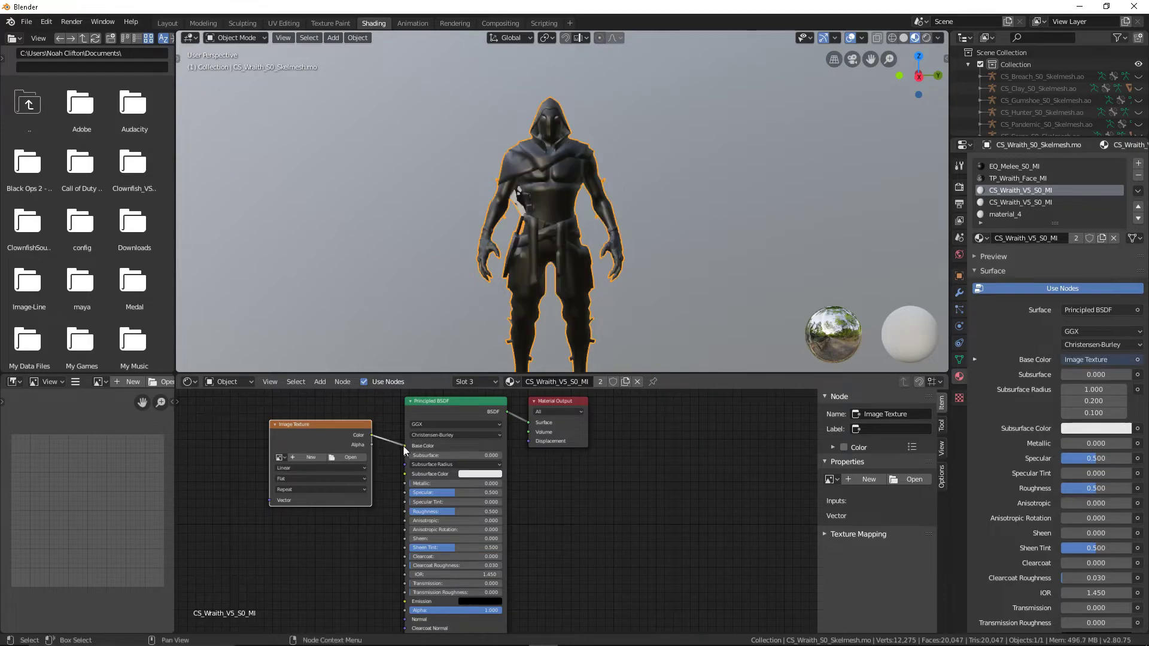
Load v5test\TP_Wraith_S0_V5_DF.tga and orbit to check the purple hood and grey outfit
click(350, 458)
click(21, 256)
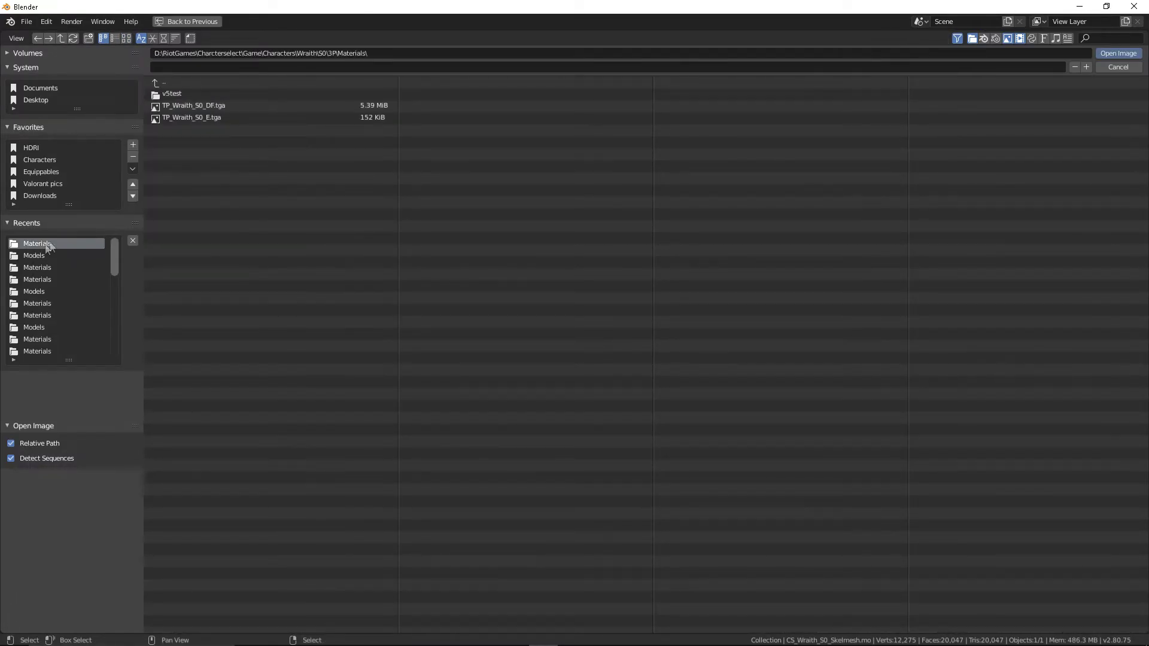
click(191, 94)
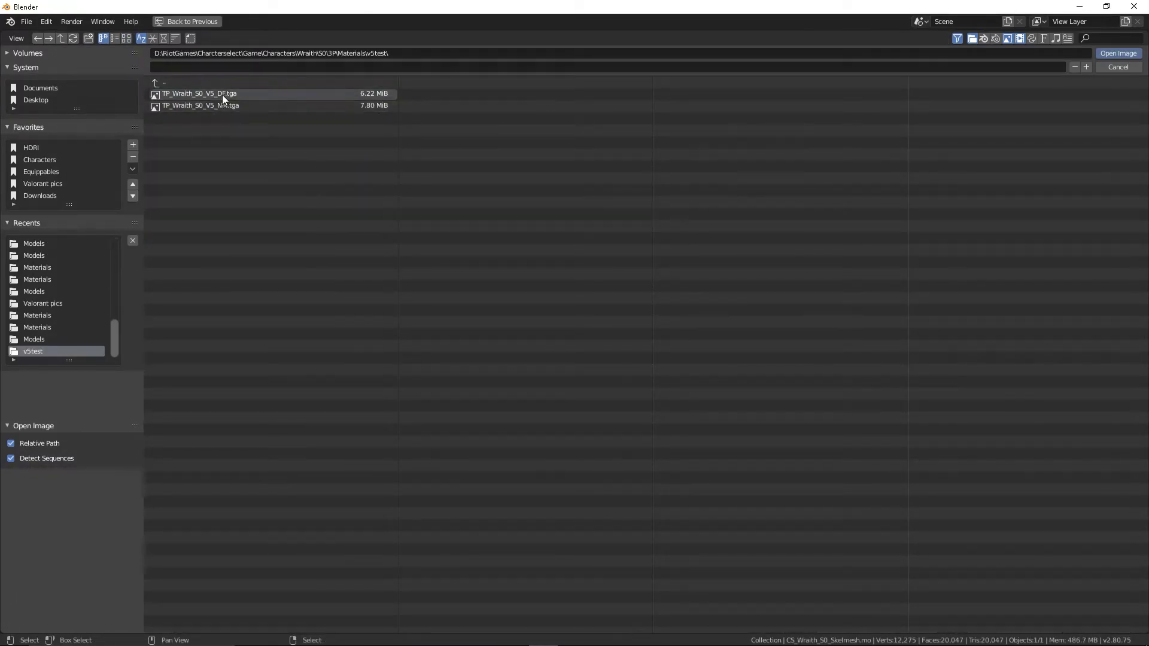
click(1118, 53)
mouse_move(629, 129)
middle_down()
mouse_move(503, 155)
mouse_move(527, 156)
middle_up()
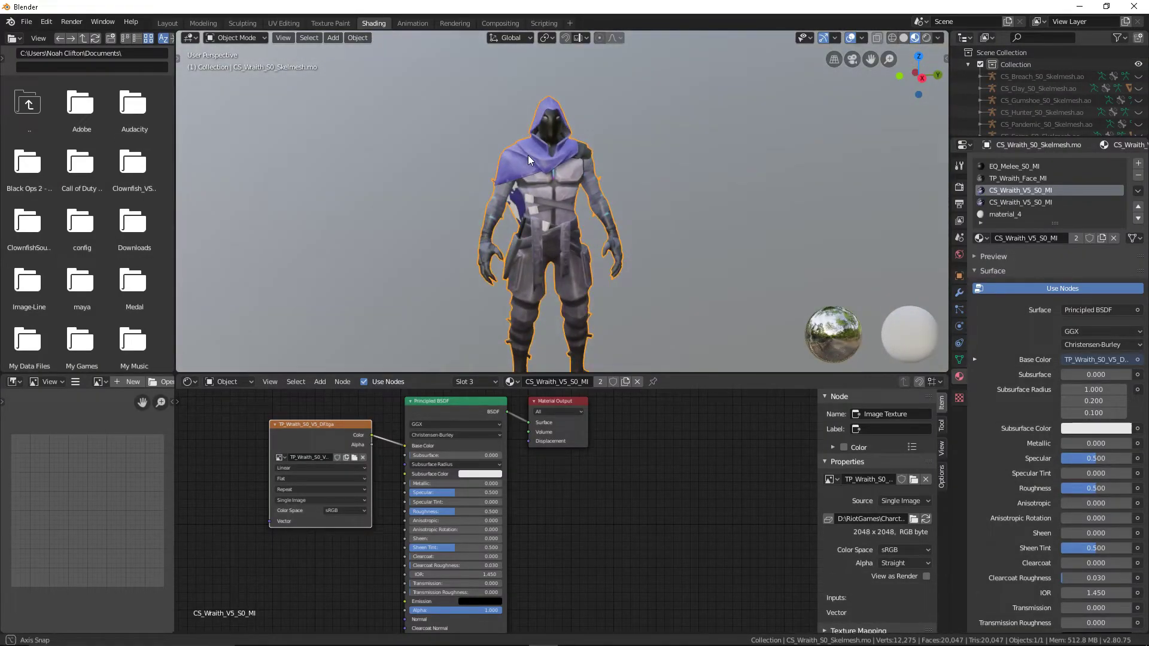
scroll(534, 154, up, 2)
scroll(534, 153, up, 2)
scroll(534, 153, up, 2)
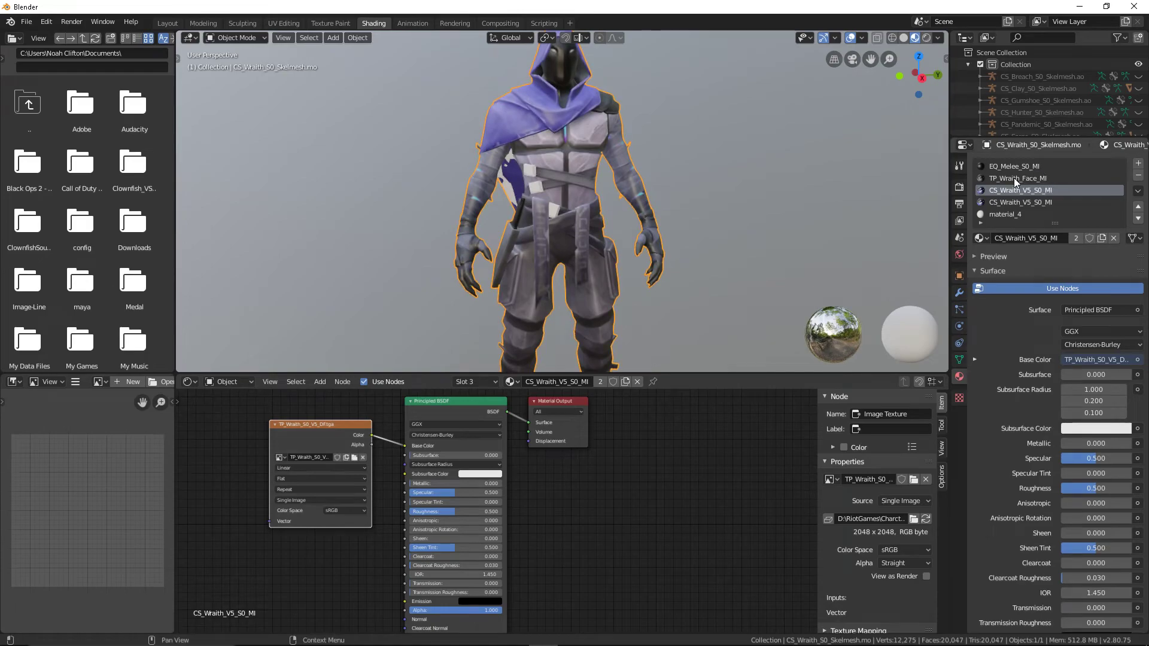
Enable nodes on material_4 and wire an Image Texture node into Base Color
click(1011, 214)
click(1040, 286)
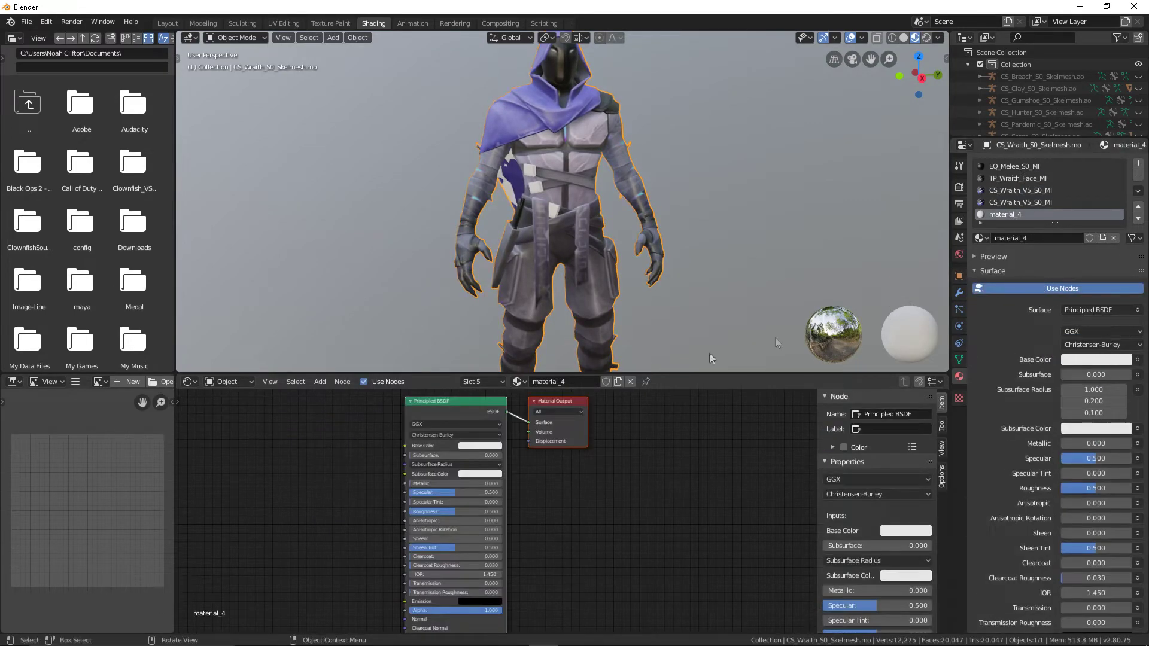
click(320, 382)
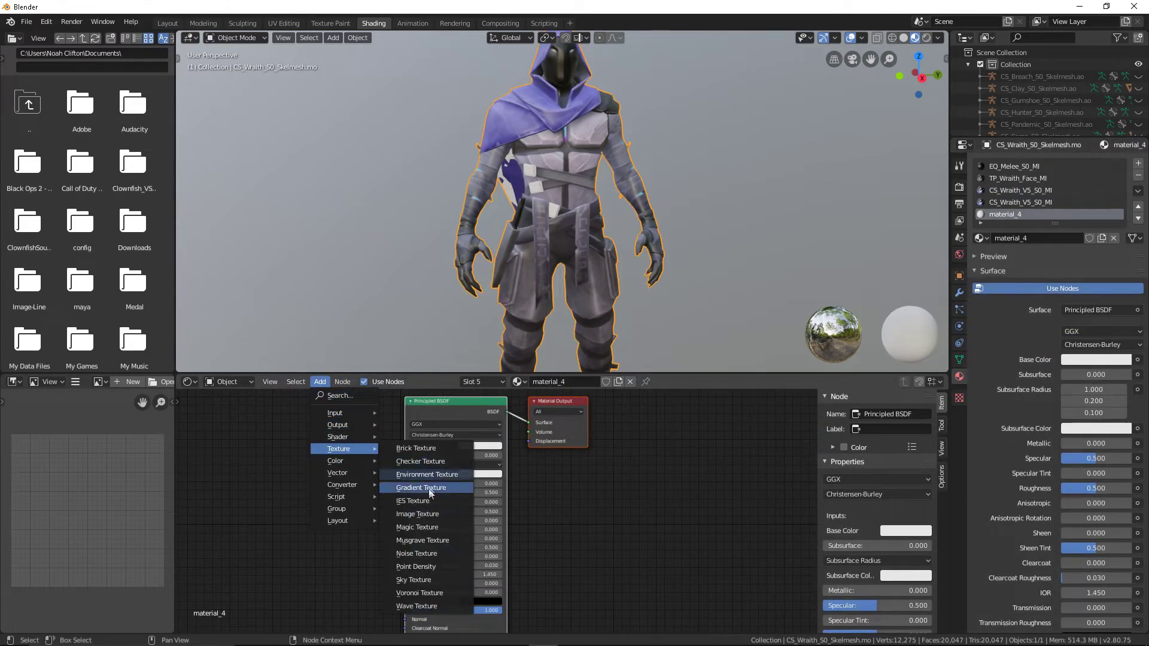
click(428, 485)
click(344, 433)
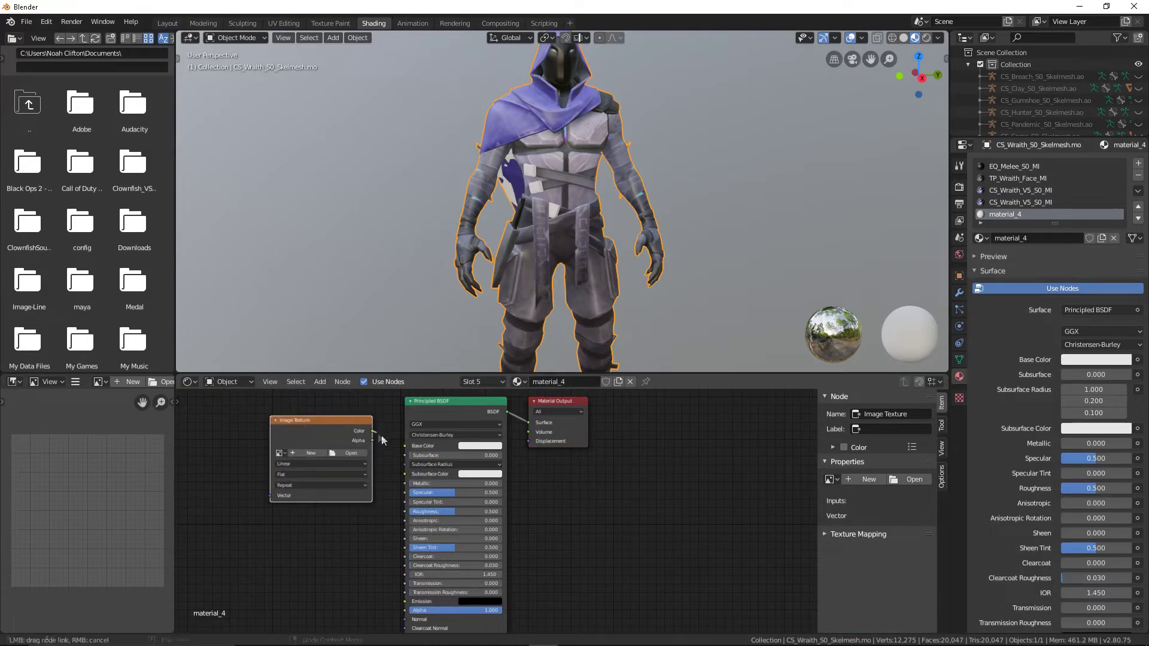
drag(372, 431, 405, 446)
Inspect the model from the side and back, then return to Layout and open the File menu
mouse_move(641, 221)
middle_down()
mouse_move(706, 217)
mouse_move(461, 206)
mouse_move(551, 205)
mouse_move(541, 189)
mouse_move(515, 193)
mouse_move(526, 202)
middle_up()
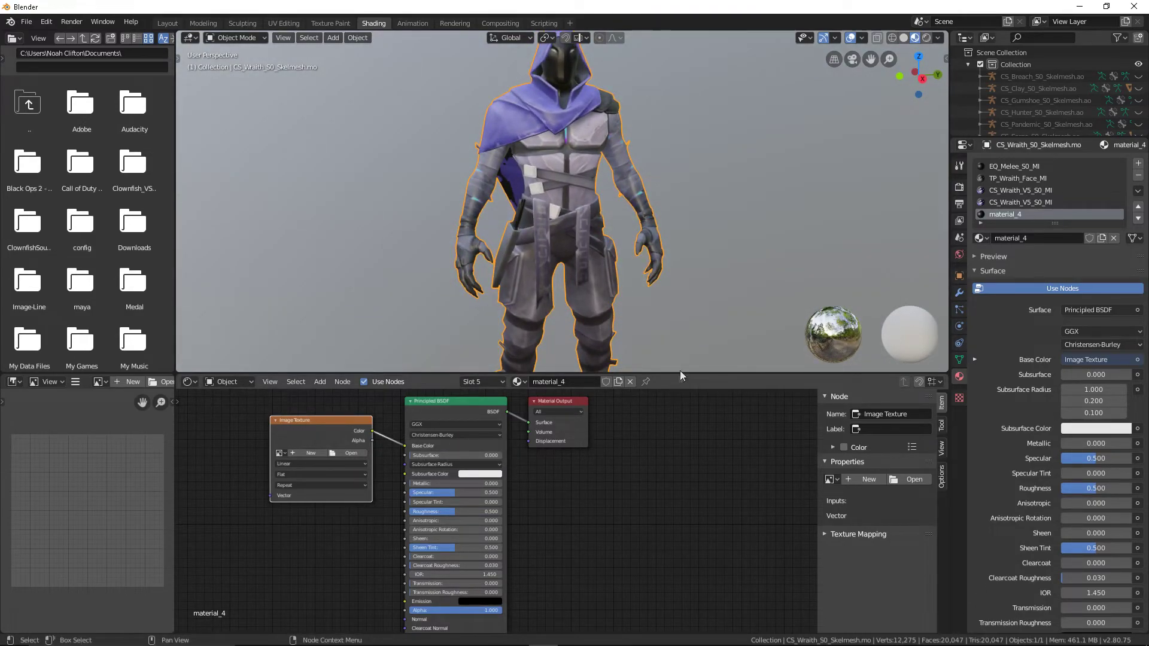
scroll(1051, 196, down, 2)
scroll(1051, 197, up, 2)
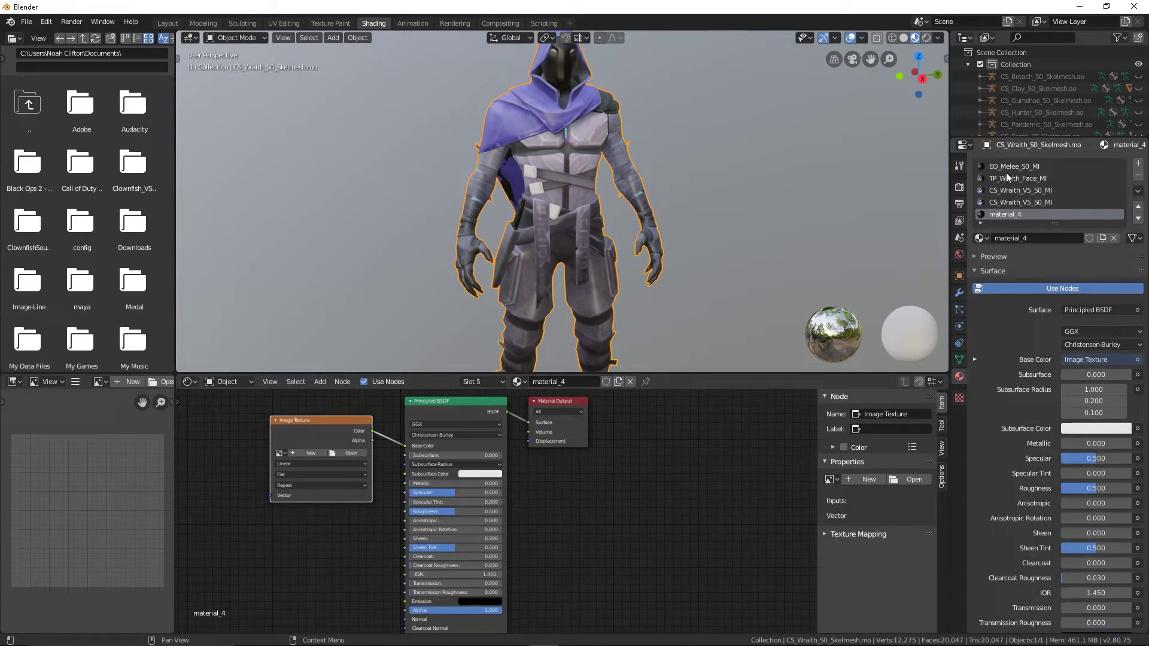
click(1007, 167)
mouse_move(523, 342)
middle_down()
mouse_move(539, 297)
mouse_move(625, 298)
mouse_move(486, 292)
mouse_move(440, 277)
mouse_move(489, 263)
mouse_move(450, 261)
mouse_move(602, 213)
middle_up()
scroll(450, 261, down, 2)
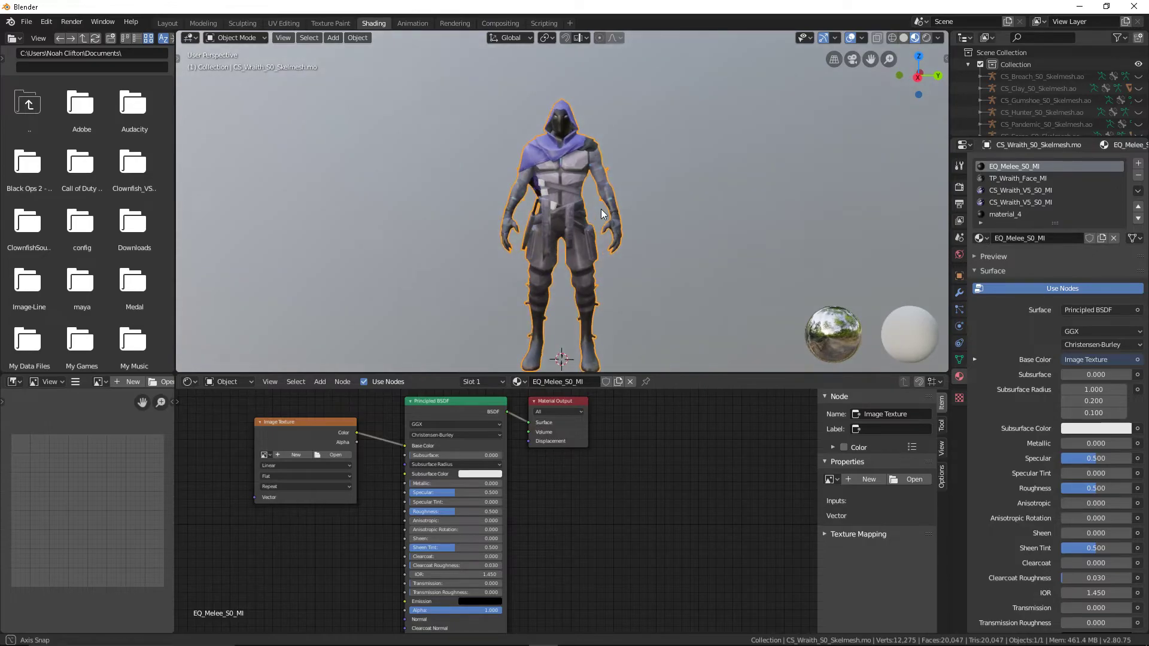
click(167, 24)
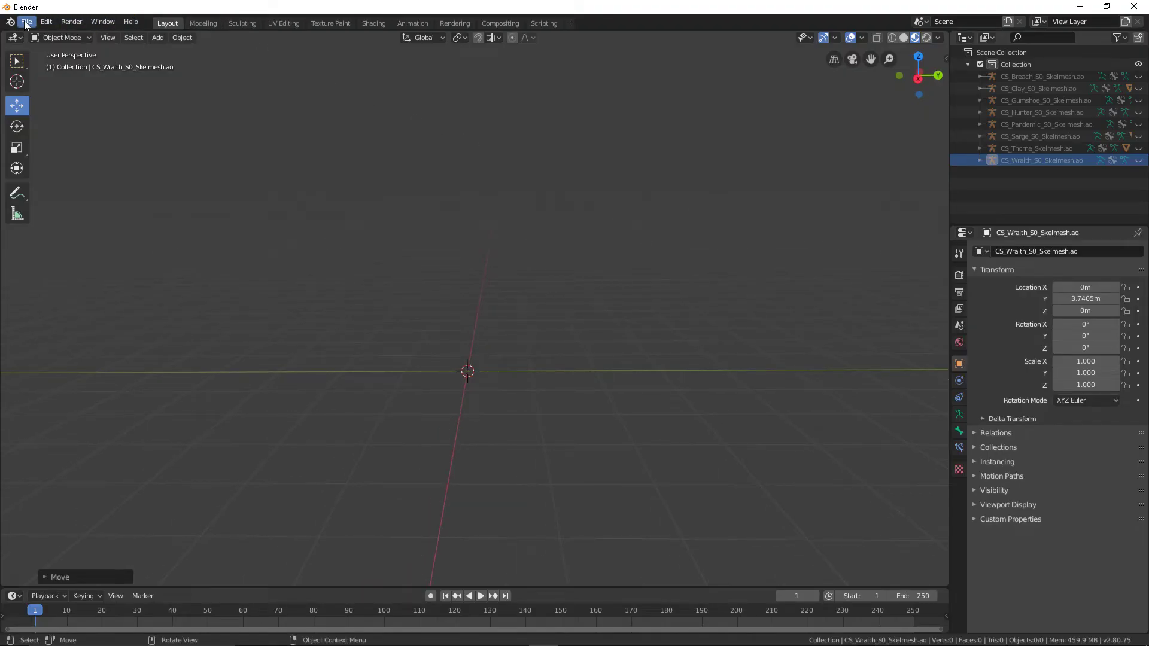
click(26, 22)
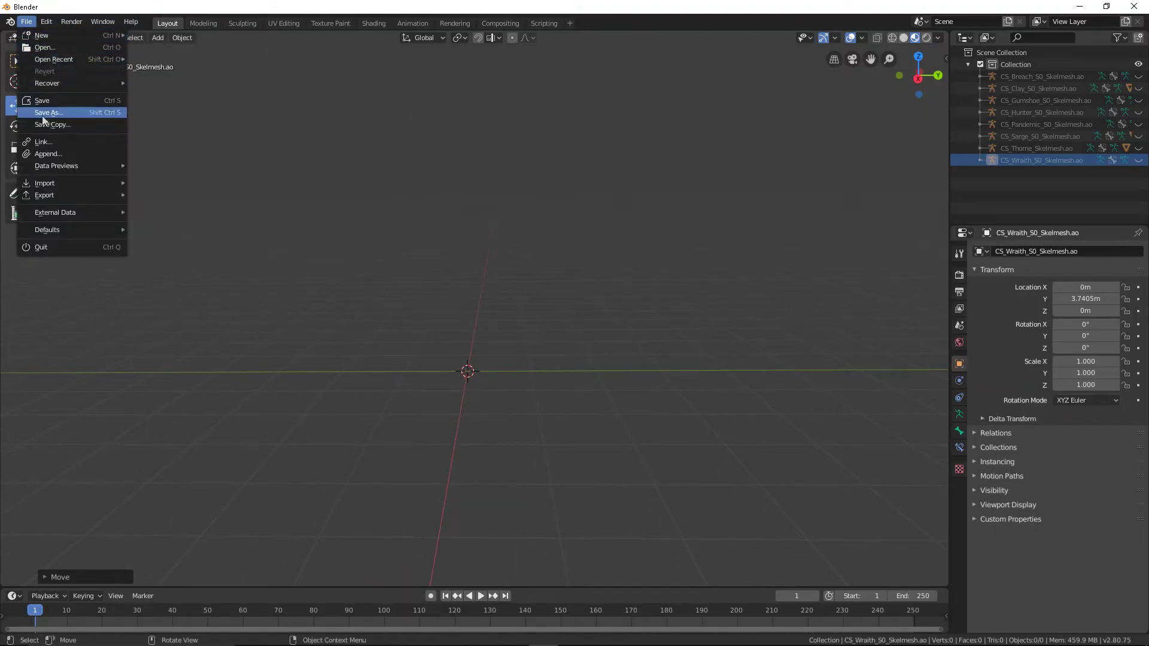
mouse_move(45, 183)
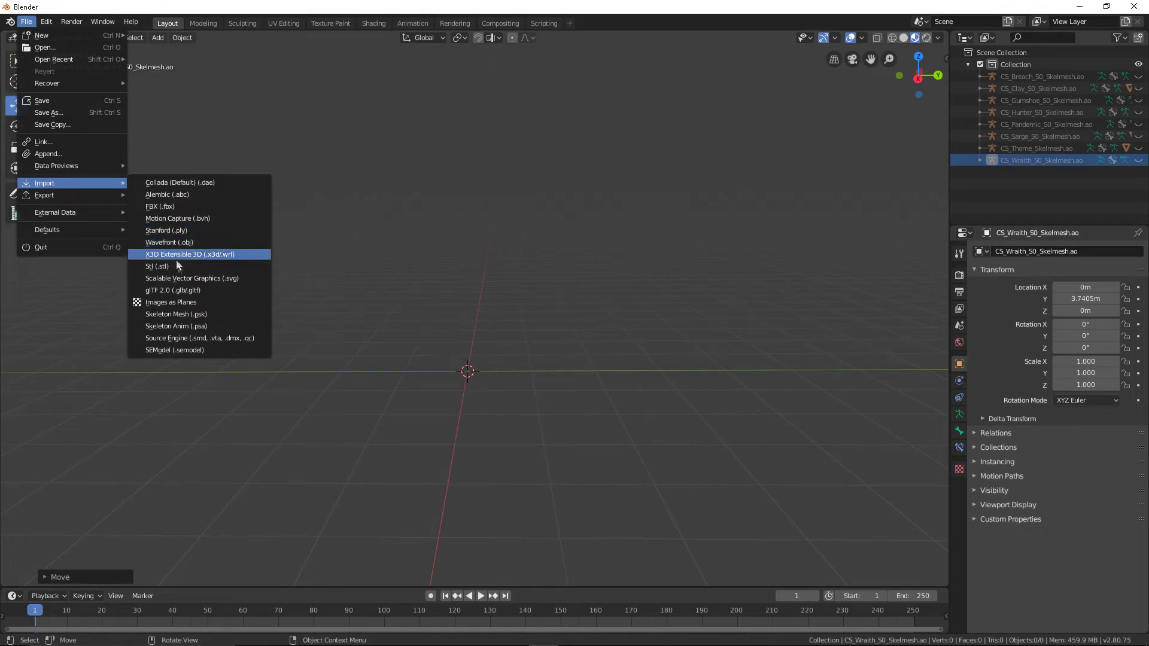
Import Wushu\S0\CharSelect\Models\CS_Wushu_S0_Skelmesh.psk as a skeleton mesh
click(182, 314)
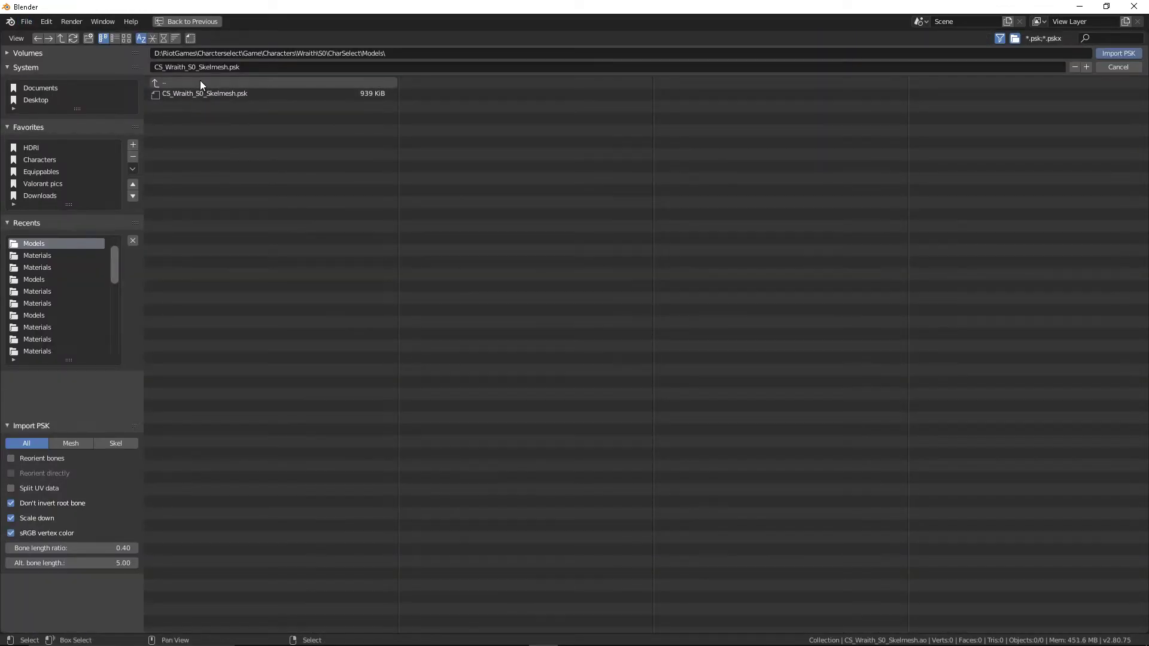
click(179, 81)
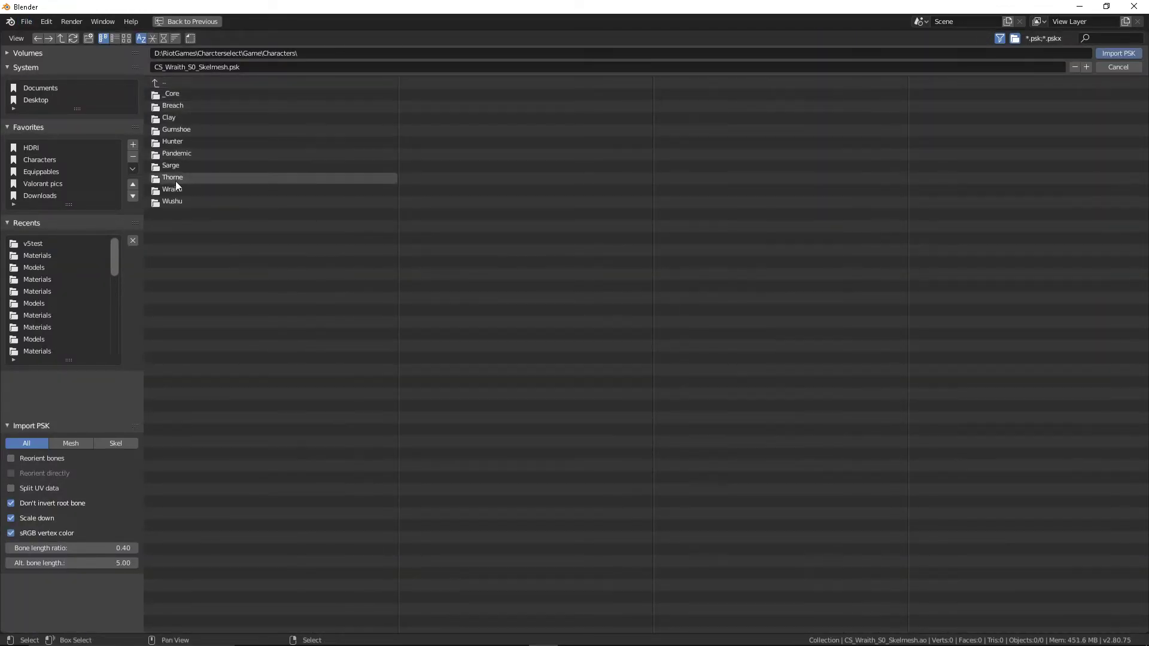
click(177, 200)
click(184, 93)
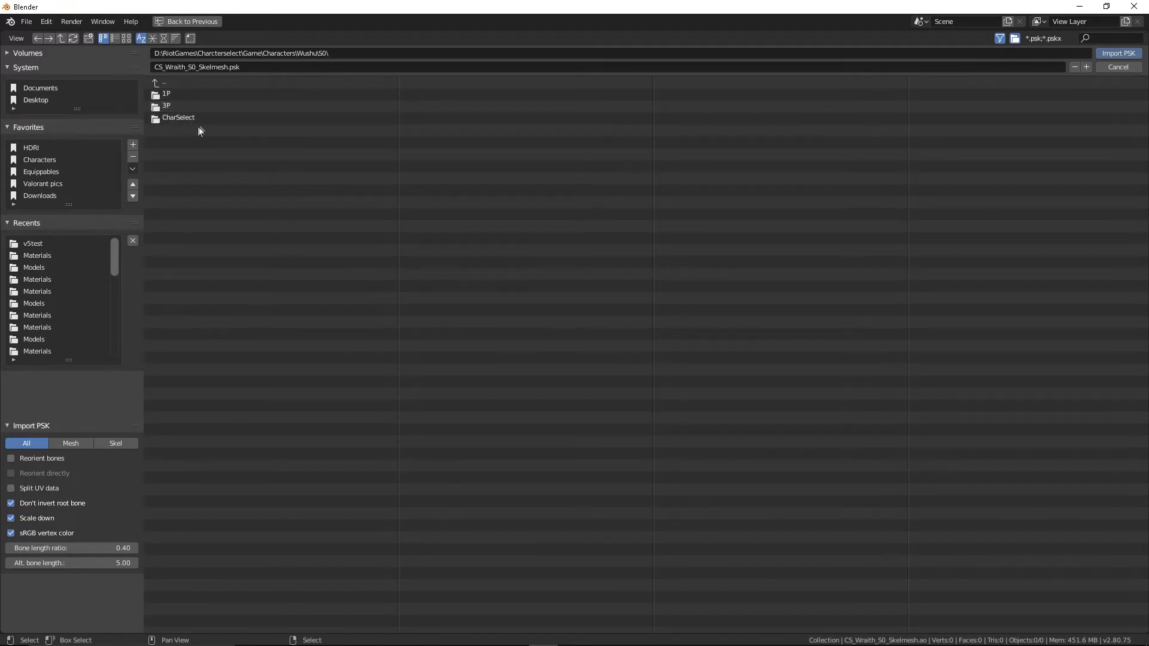
click(191, 118)
click(189, 94)
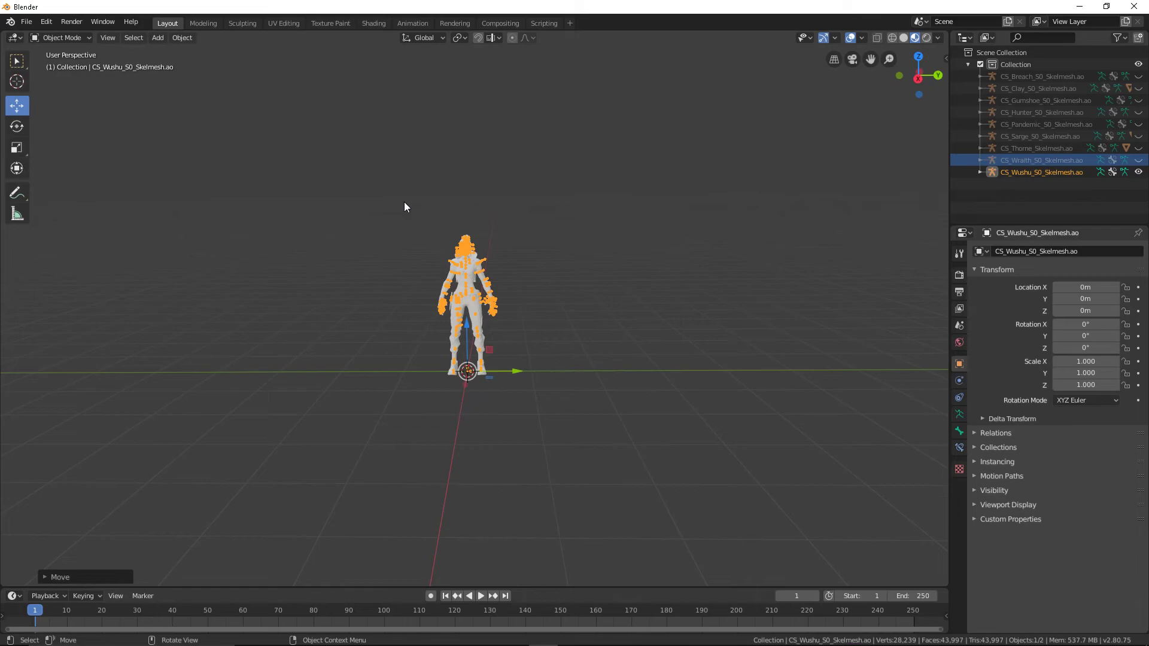
Hide the Wushu armature's bones so only the plain white model shows
click(466, 207)
right_click(465, 207)
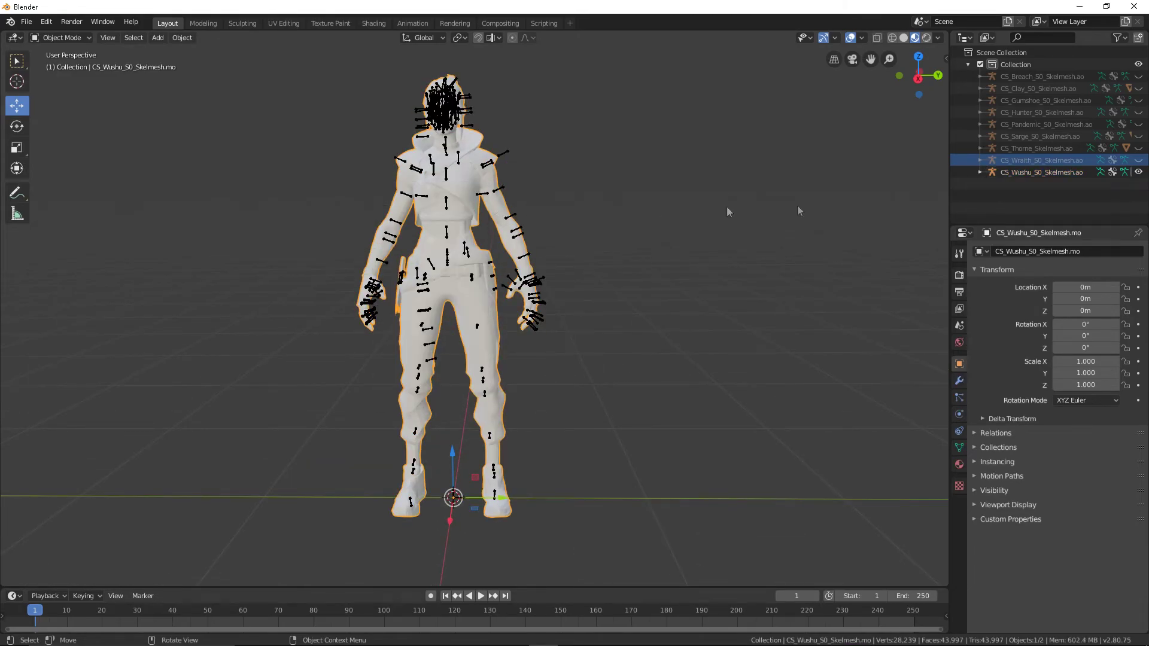
click(1138, 172)
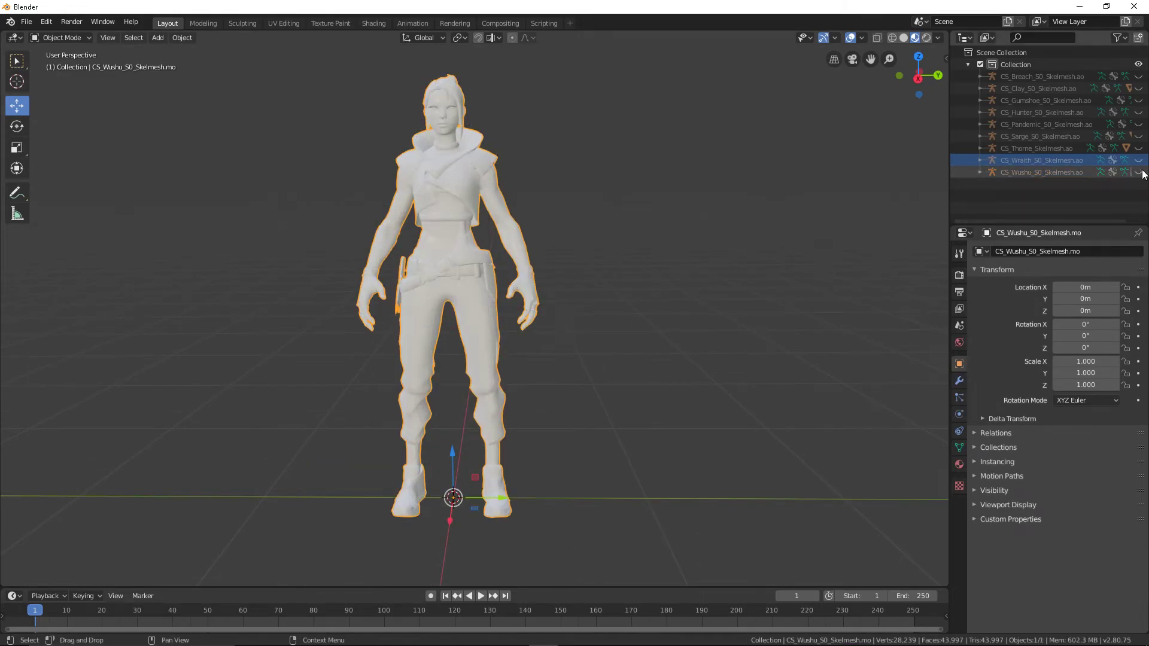
click(1042, 173)
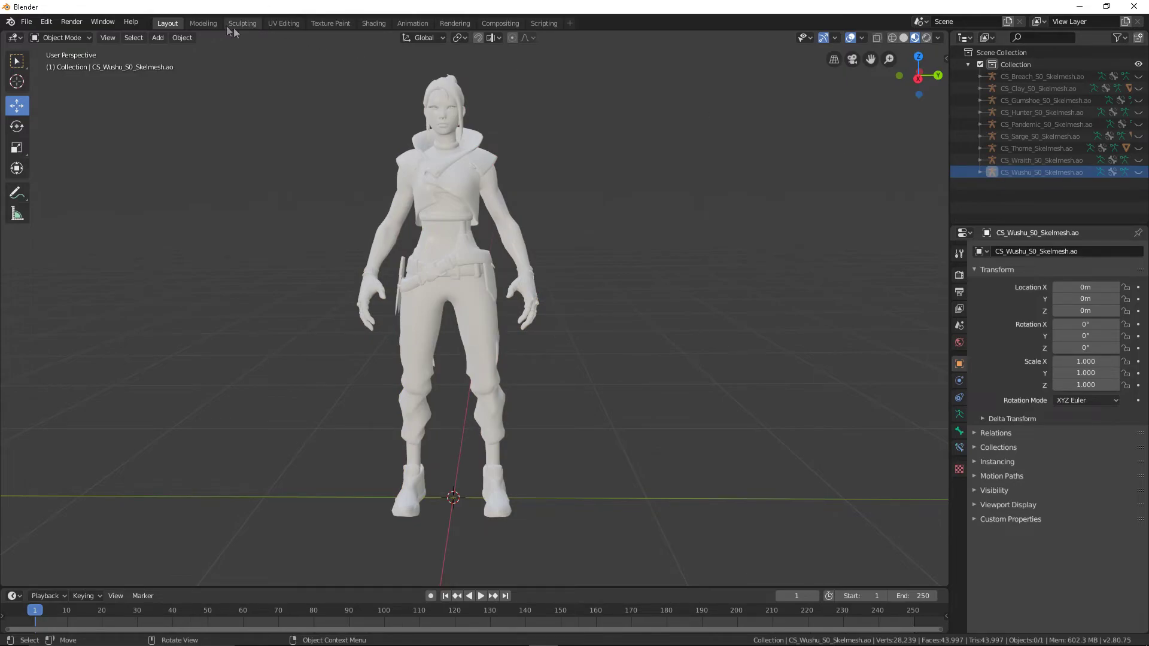
In Shading, enable nodes on the Wushu body material and wire an Image Texture into Base Color
click(385, 25)
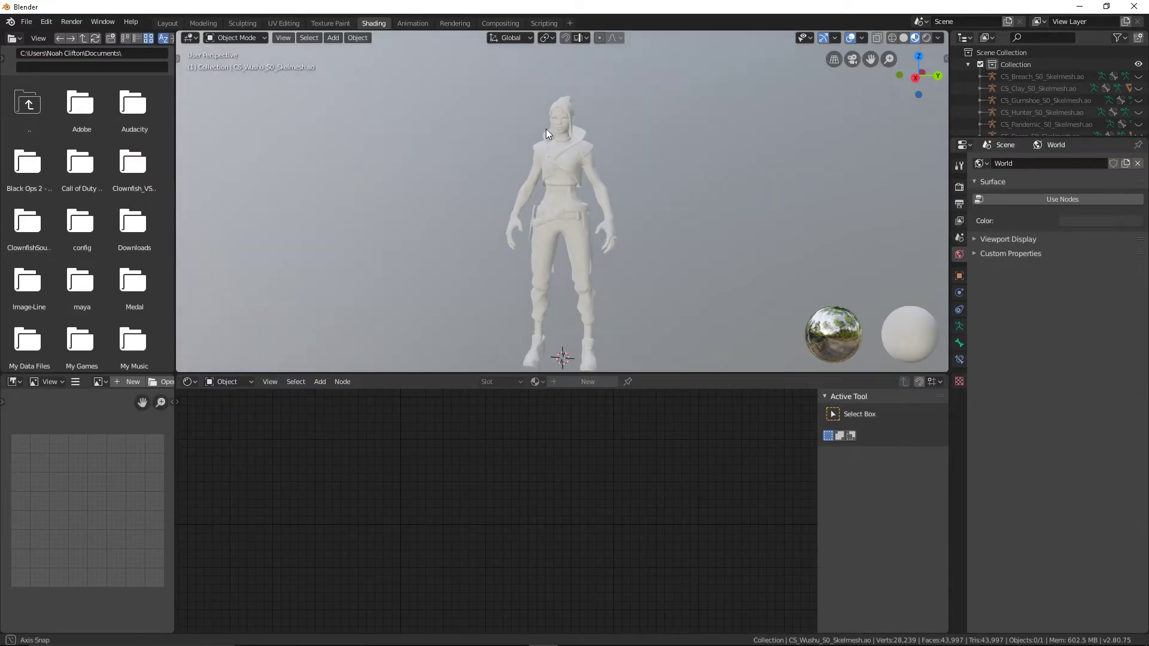
scroll(1029, 107, down, 3)
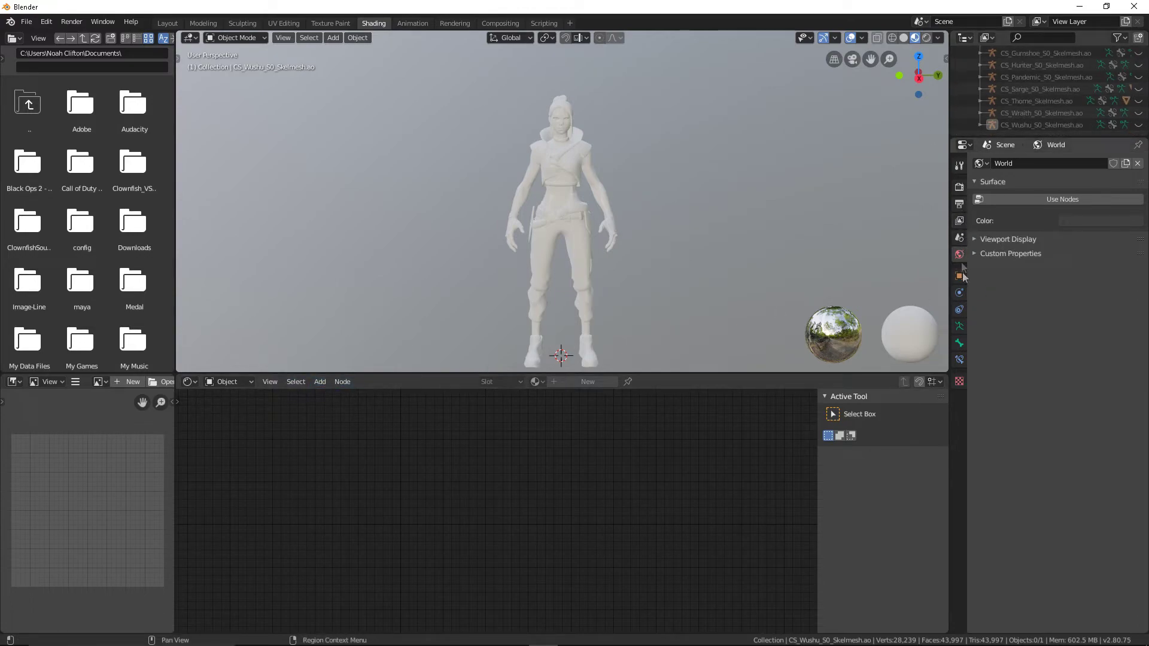
click(526, 232)
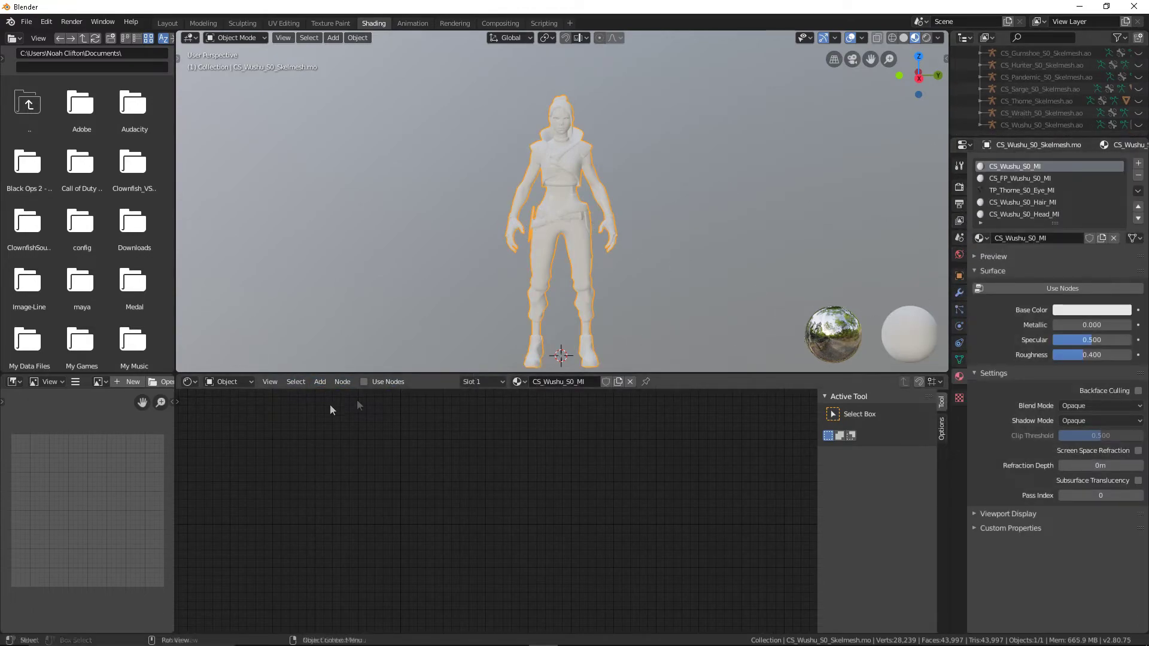
click(383, 382)
click(320, 383)
mouse_move(338, 447)
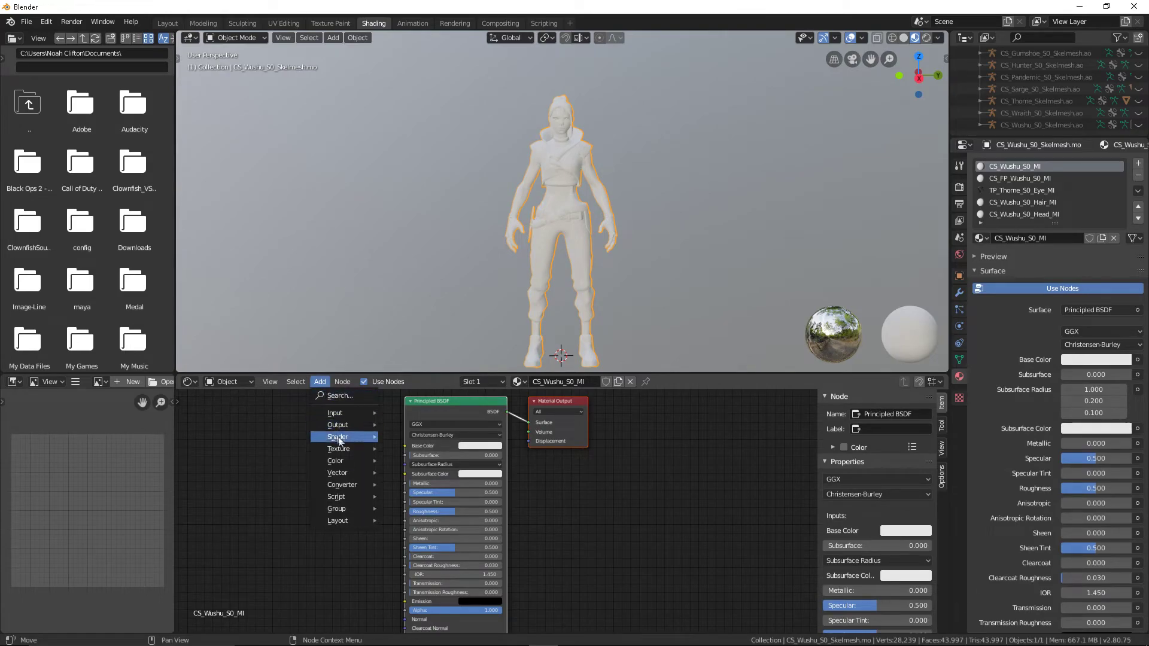
click(431, 515)
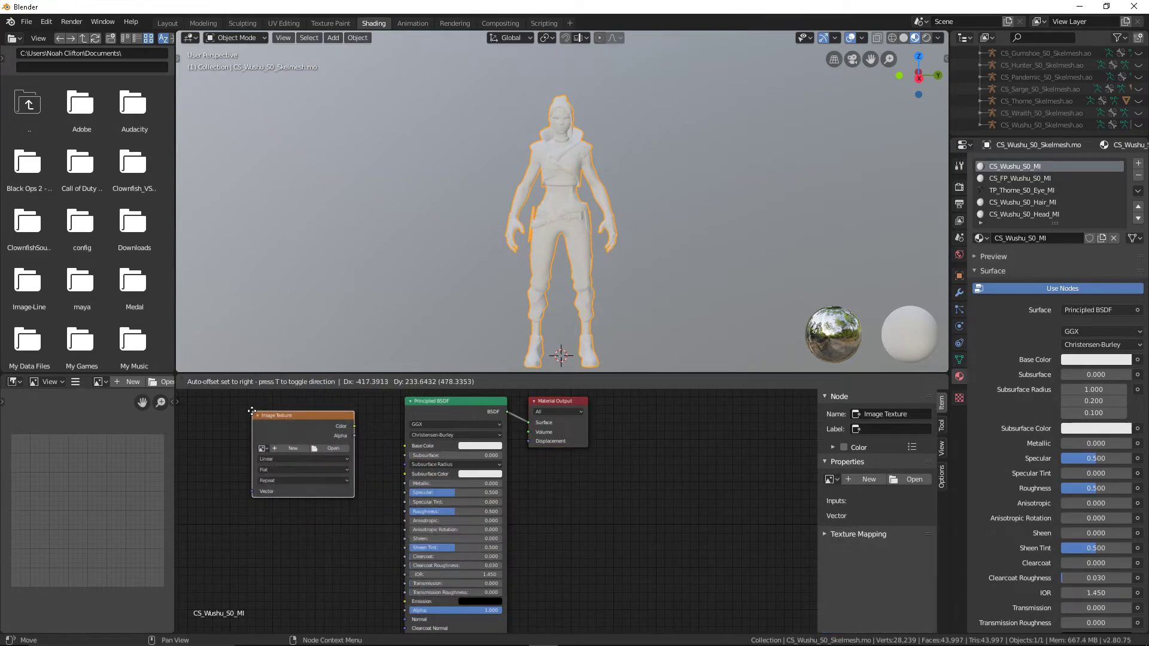
drag(382, 436, 387, 446)
Load Wushu's 3P TP_Wushu_S0_DF.tga texture and inspect the blue-and-black outfit
click(333, 448)
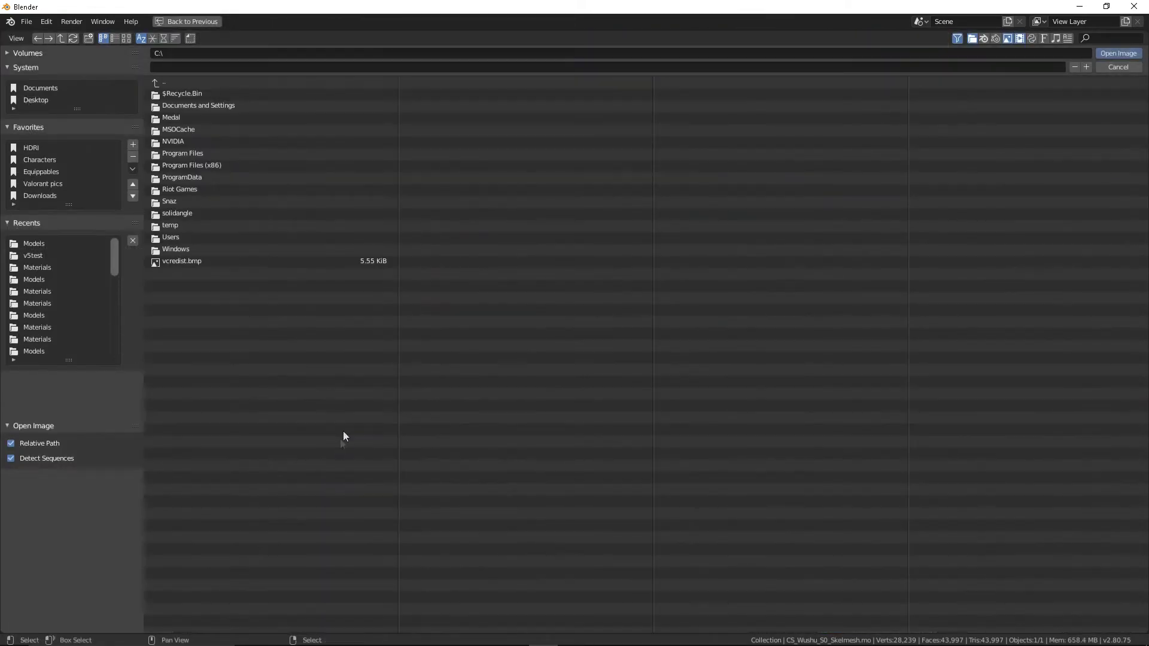
click(31, 245)
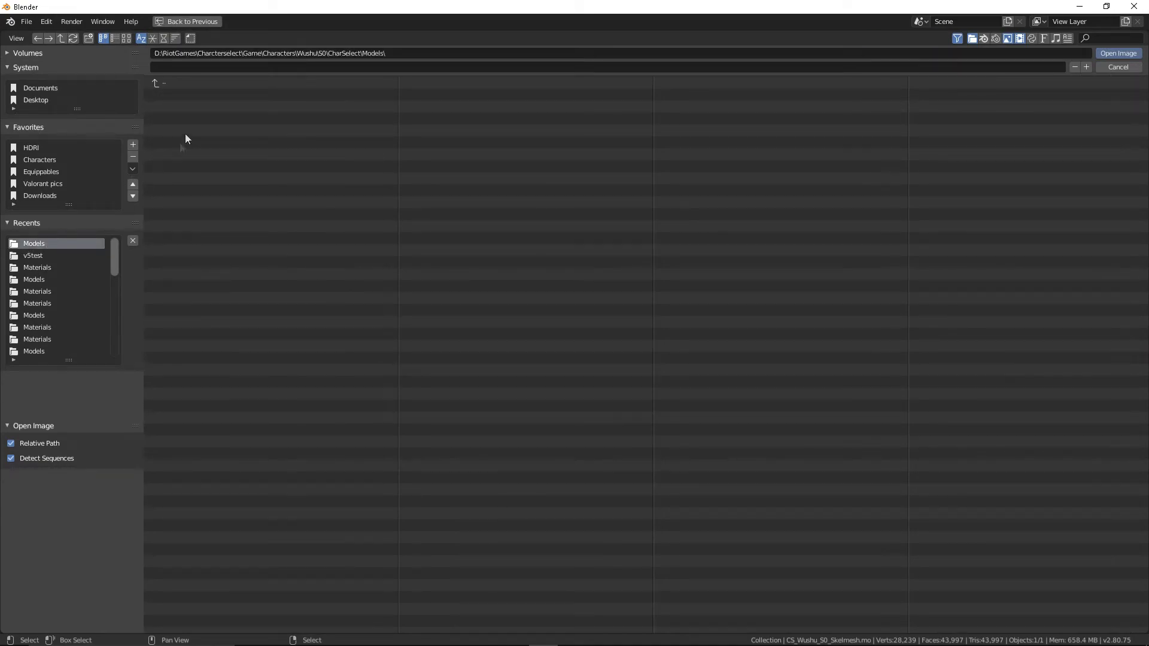
click(183, 82)
click(185, 83)
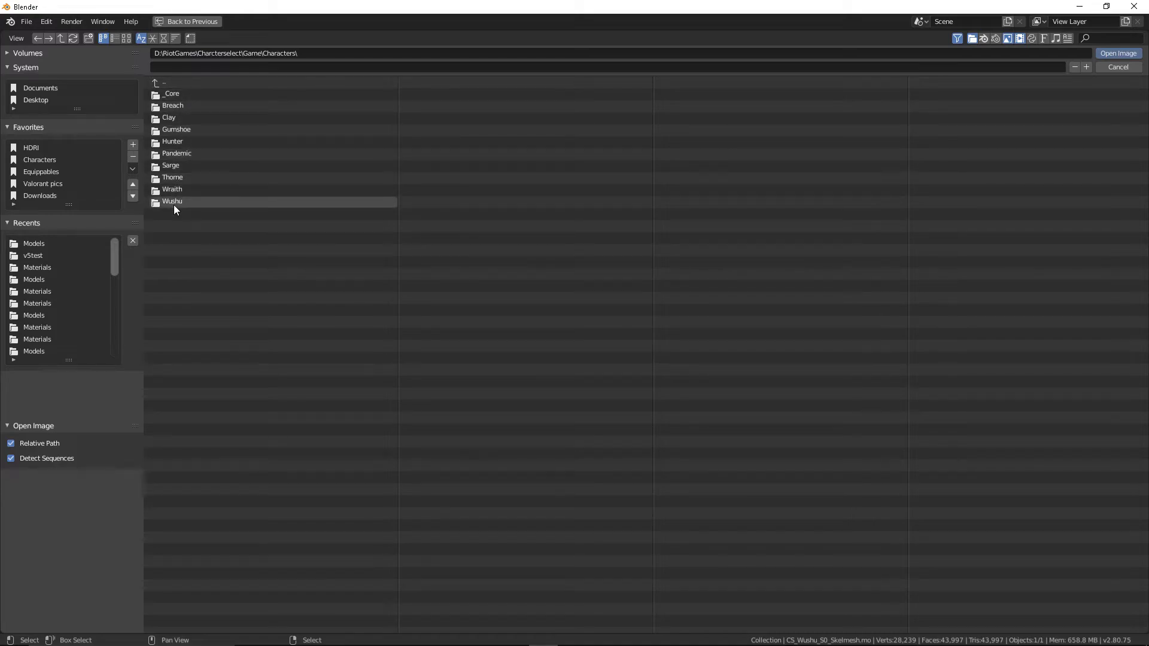
click(173, 203)
click(178, 97)
click(181, 105)
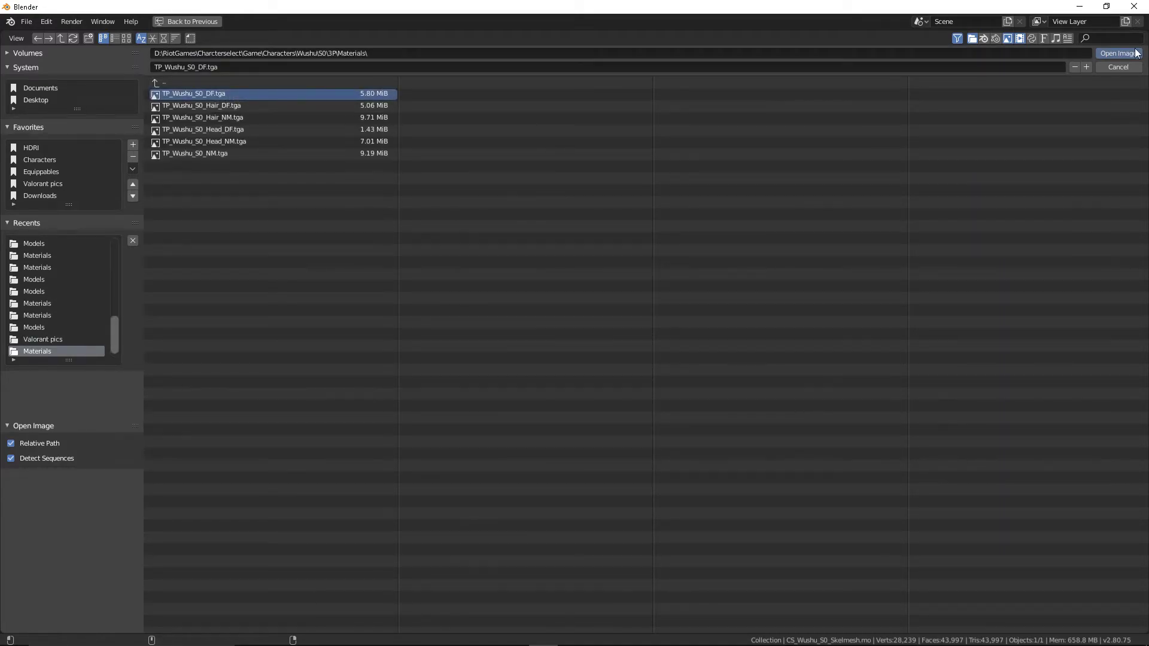
key(Return)
scroll(594, 145, up, 3)
mouse_move(580, 145)
middle_down()
mouse_move(466, 162)
mouse_move(708, 159)
mouse_move(673, 182)
mouse_move(506, 160)
mouse_move(540, 147)
middle_up()
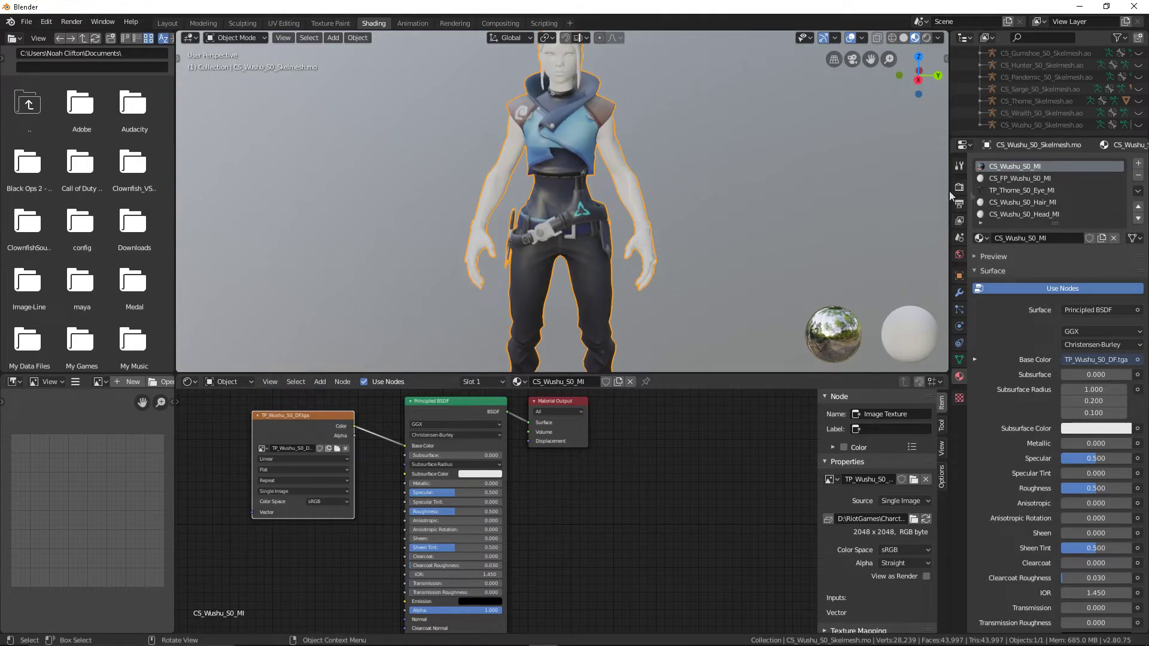
click(1029, 179)
Enable nodes on CS_FP_Wushu_S0_MI and wire an Image Texture into Base Color
click(1054, 288)
scroll(483, 314, down, 3)
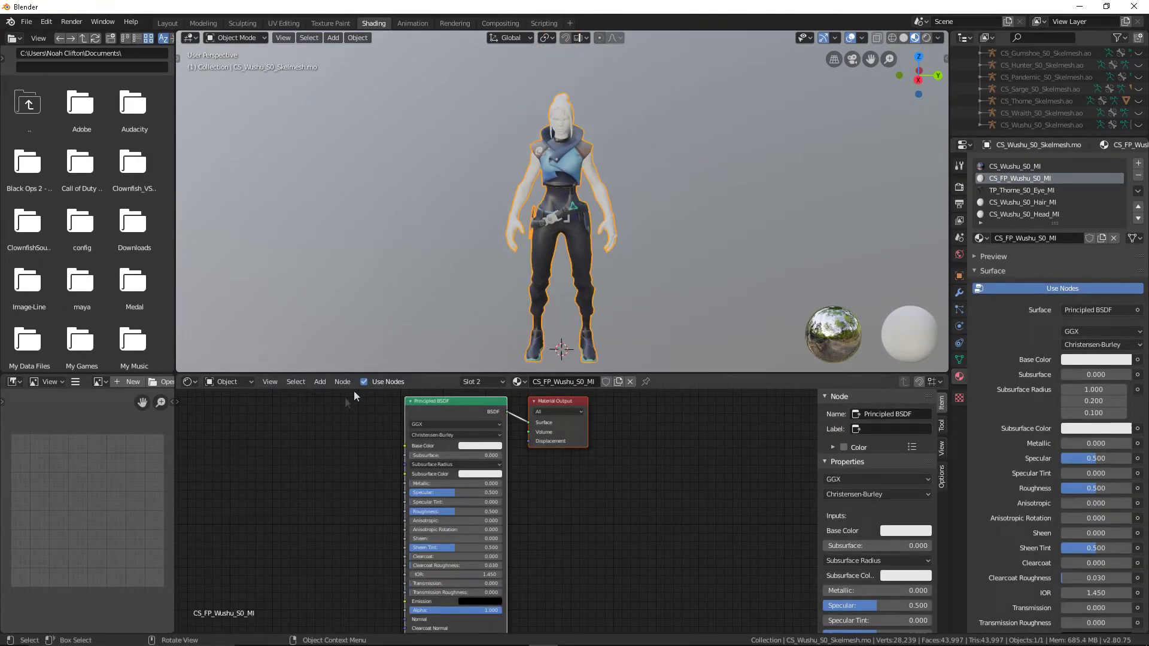
click(317, 381)
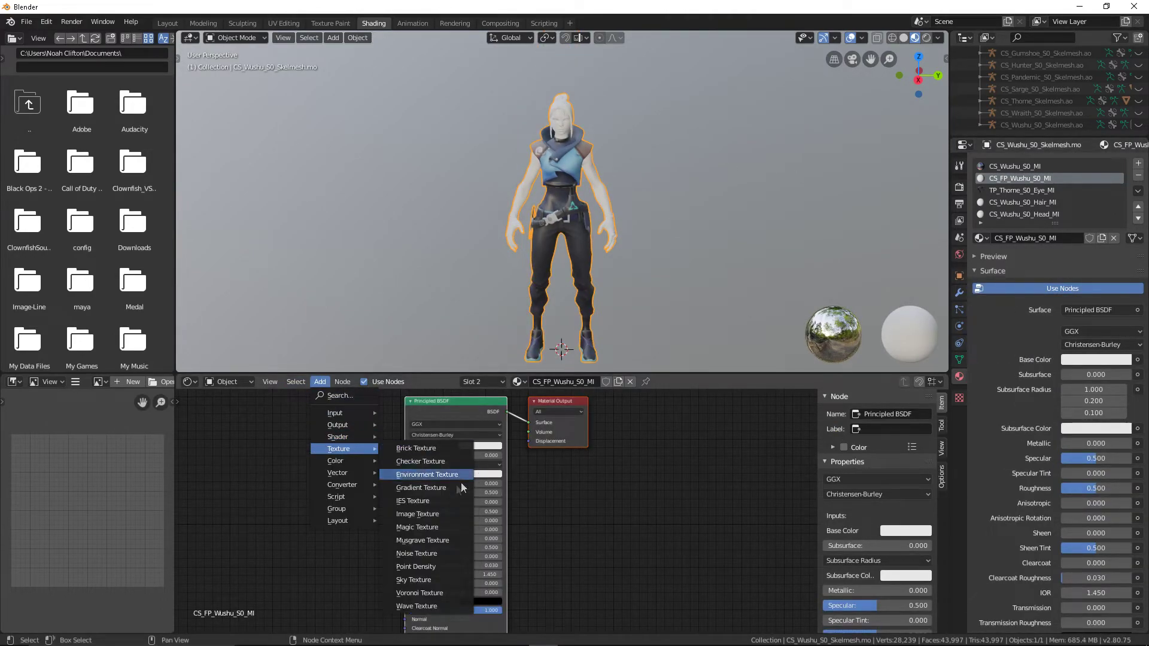
click(419, 516)
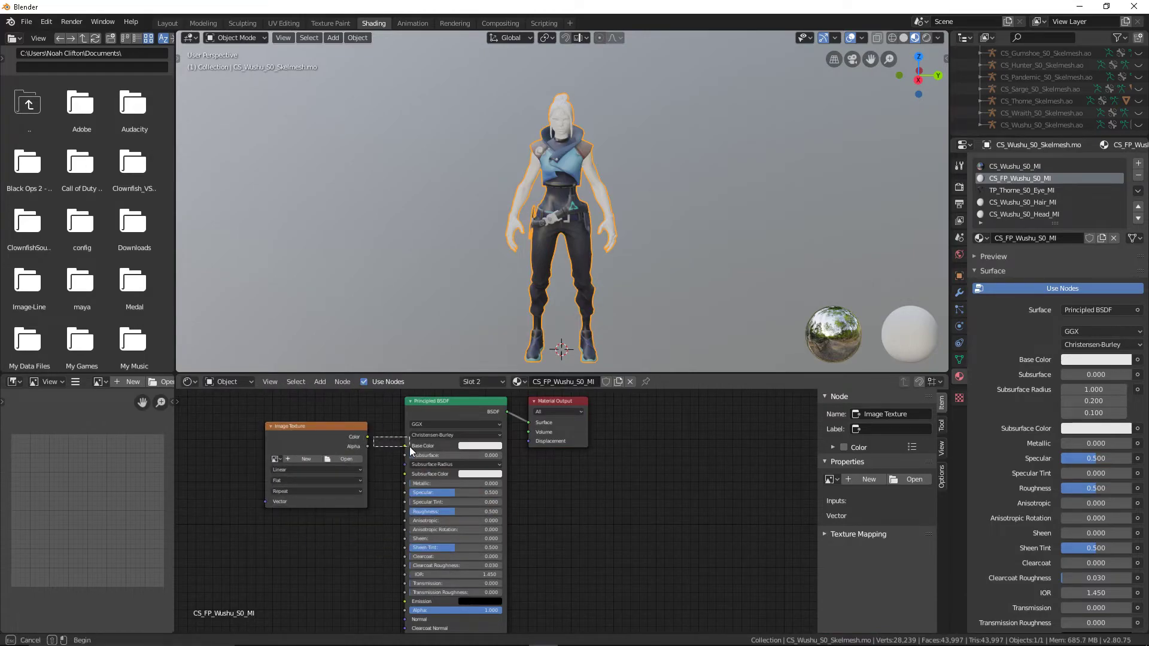
drag(404, 447, 394, 453)
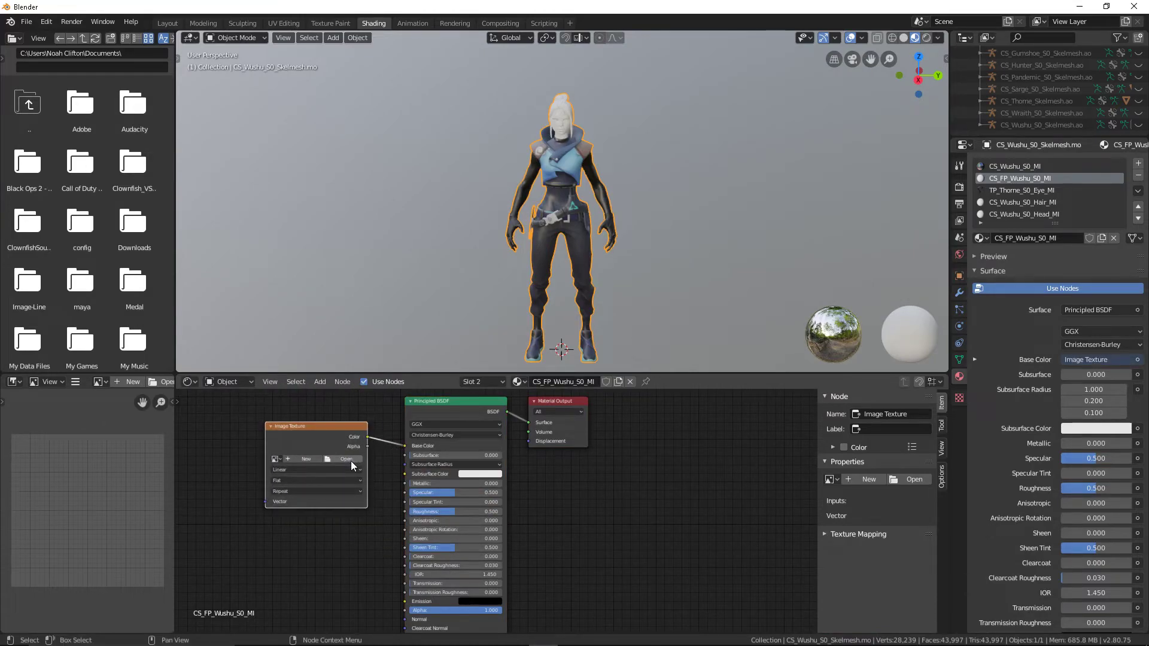
Load 1P\Models\Materials\FP_Wushu_S0_DF.tga and orbit to check the coloured hands
click(351, 462)
click(51, 245)
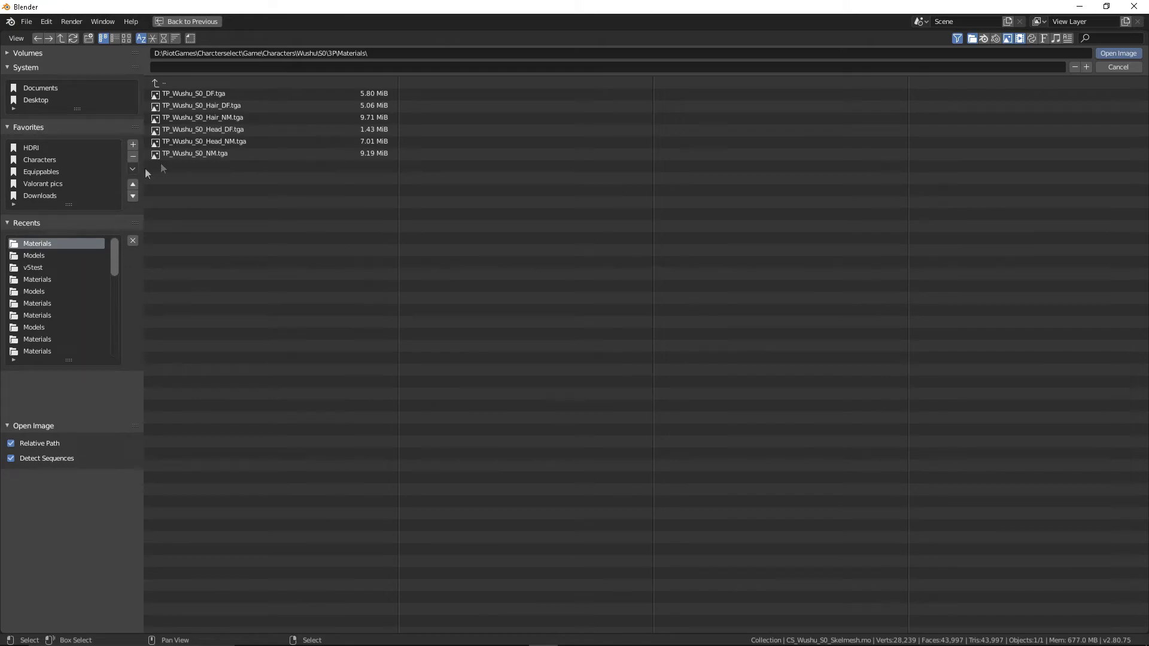
click(204, 83)
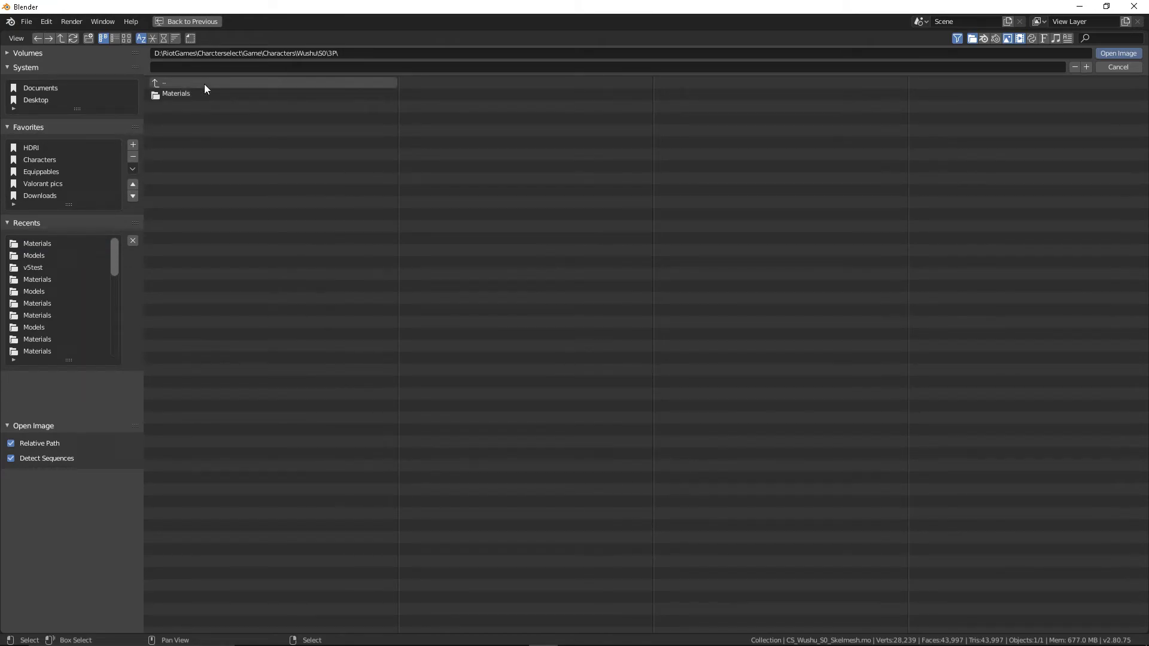
click(191, 95)
click(204, 95)
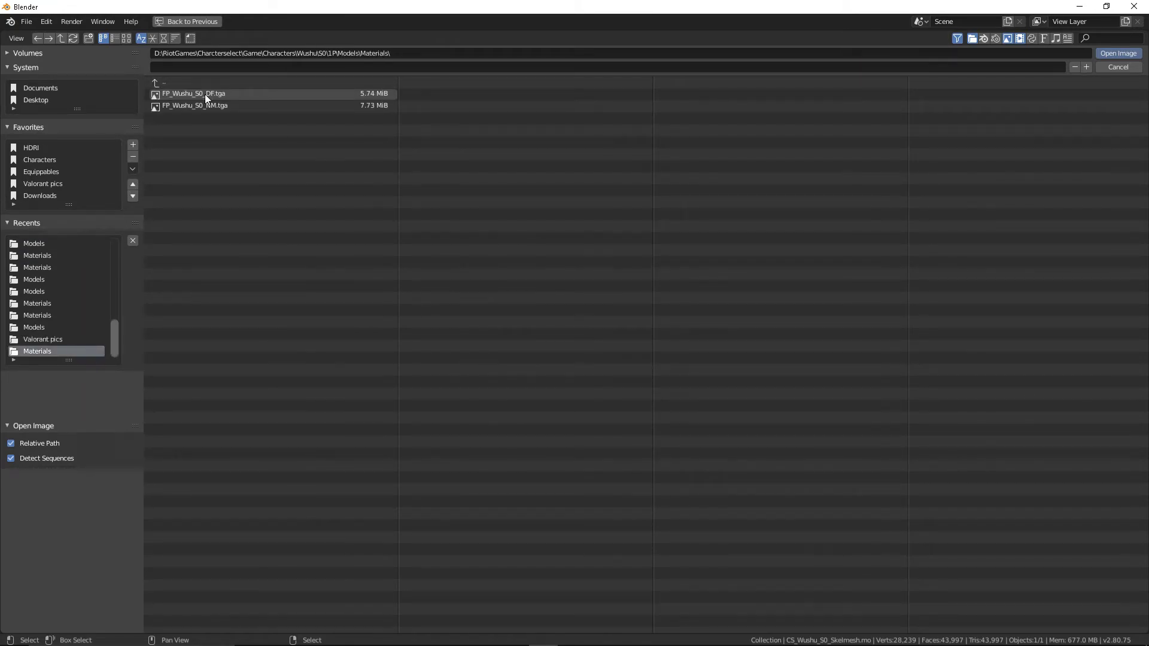
click(1113, 55)
mouse_move(703, 92)
middle_down()
mouse_move(595, 108)
mouse_move(478, 98)
mouse_move(741, 113)
middle_up()
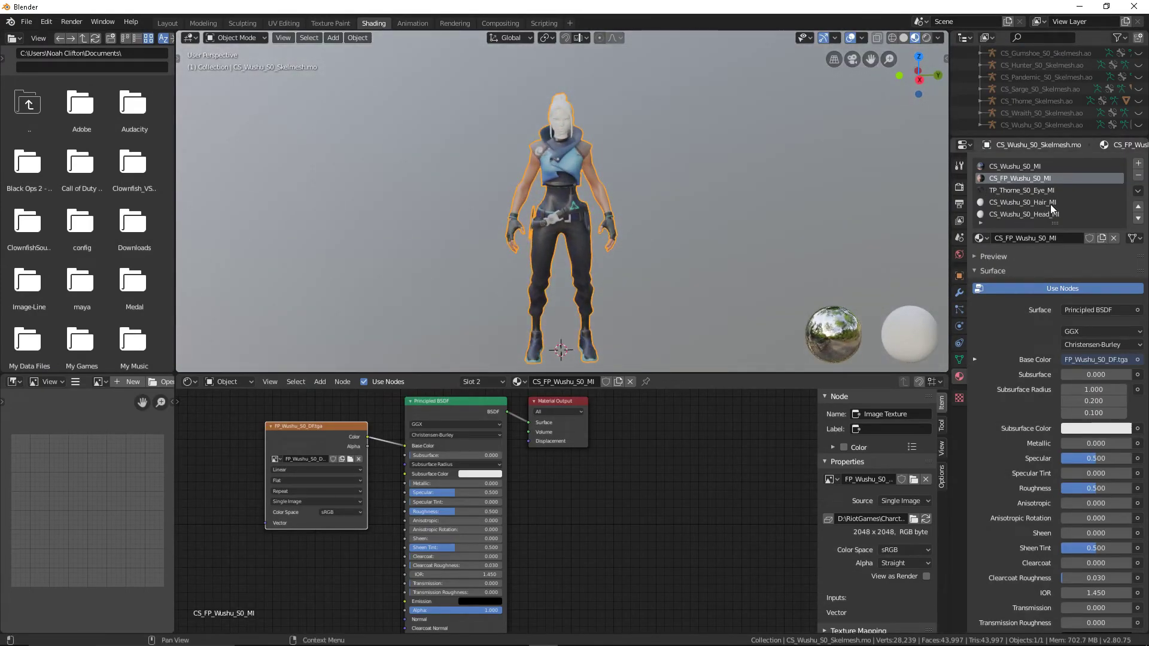
click(1023, 202)
click(320, 381)
mouse_move(339, 448)
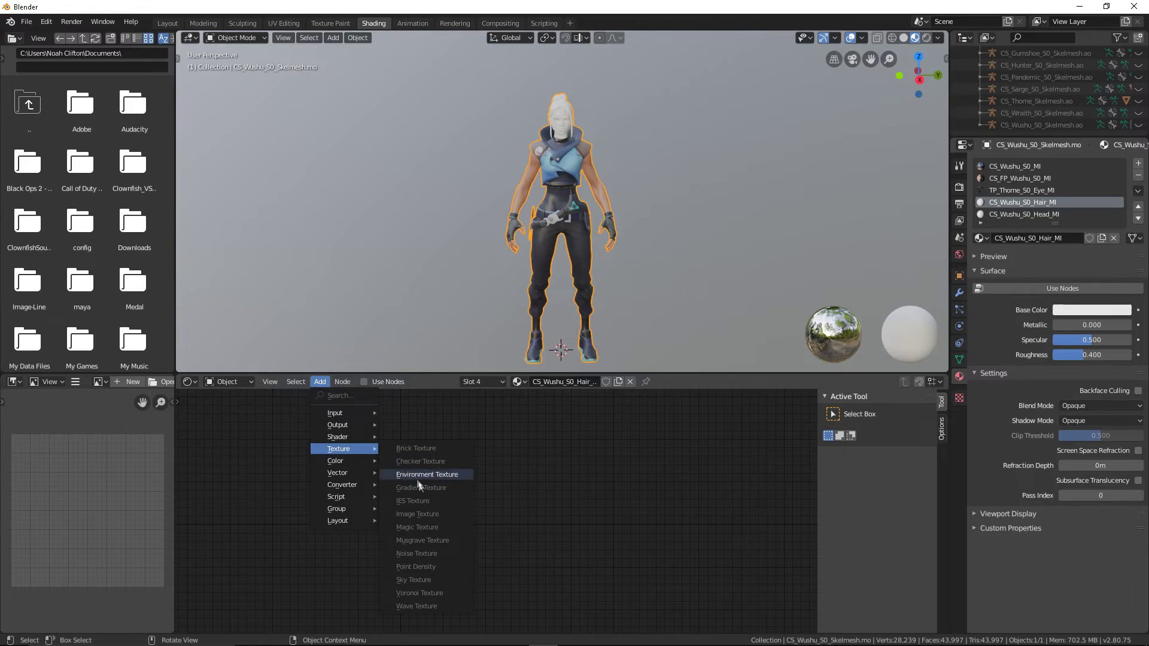
Give the hair material an Image Texture on Base Color loaded with TP_Wushu_S0_Hair_DF.tga
click(364, 382)
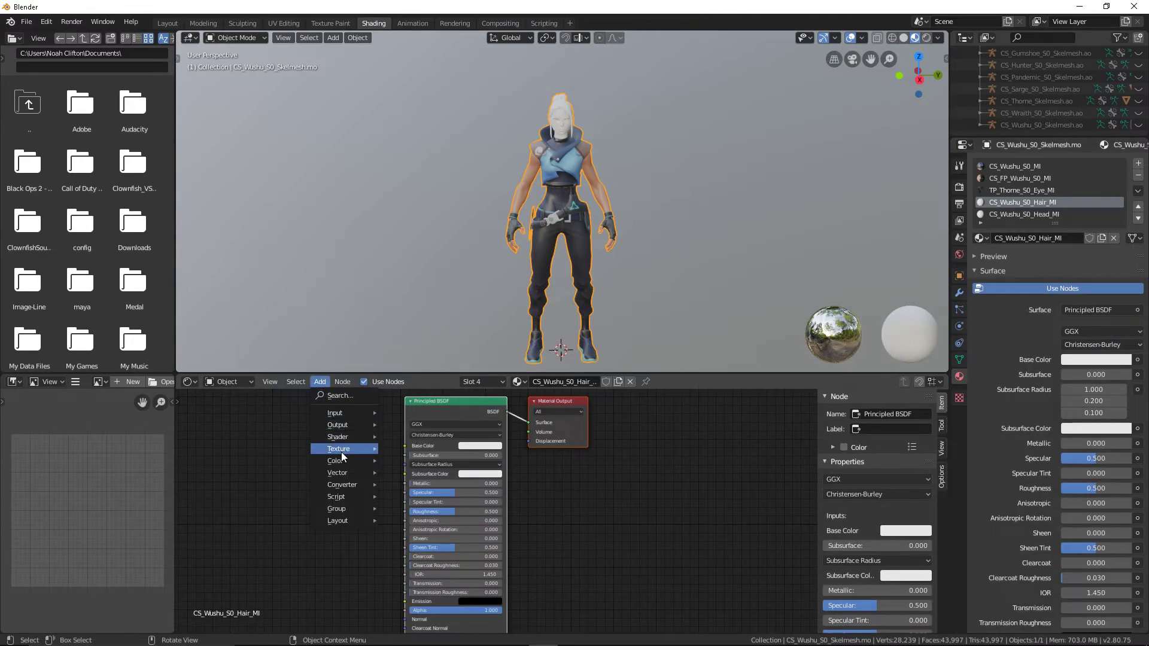
click(427, 516)
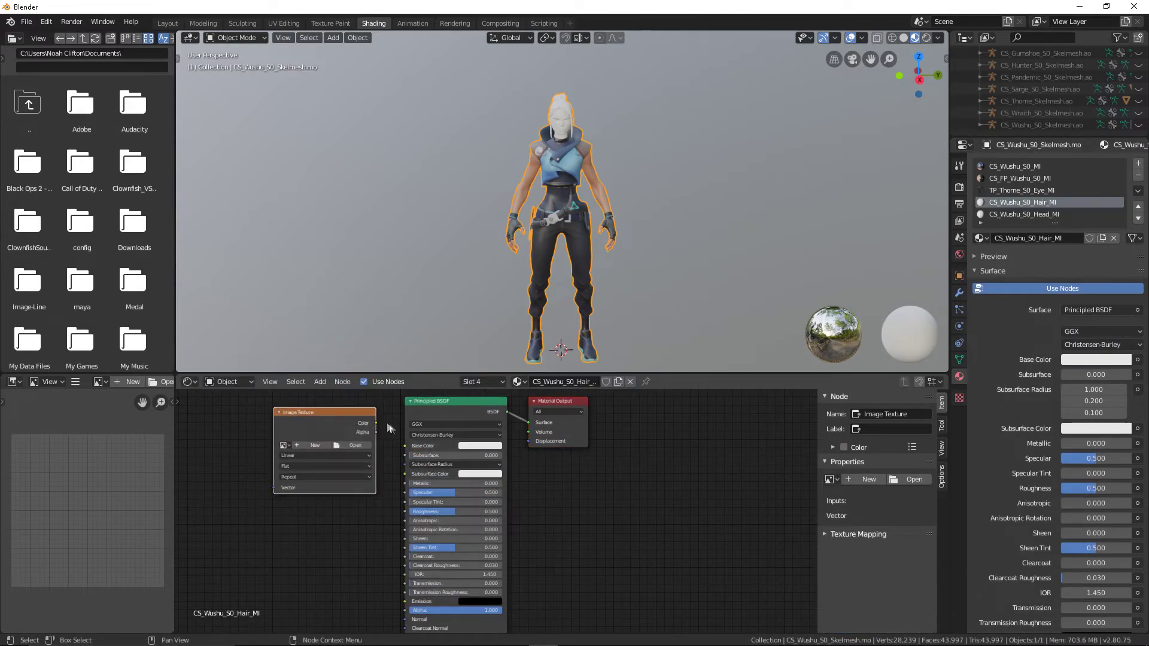
drag(401, 440, 406, 446)
click(354, 446)
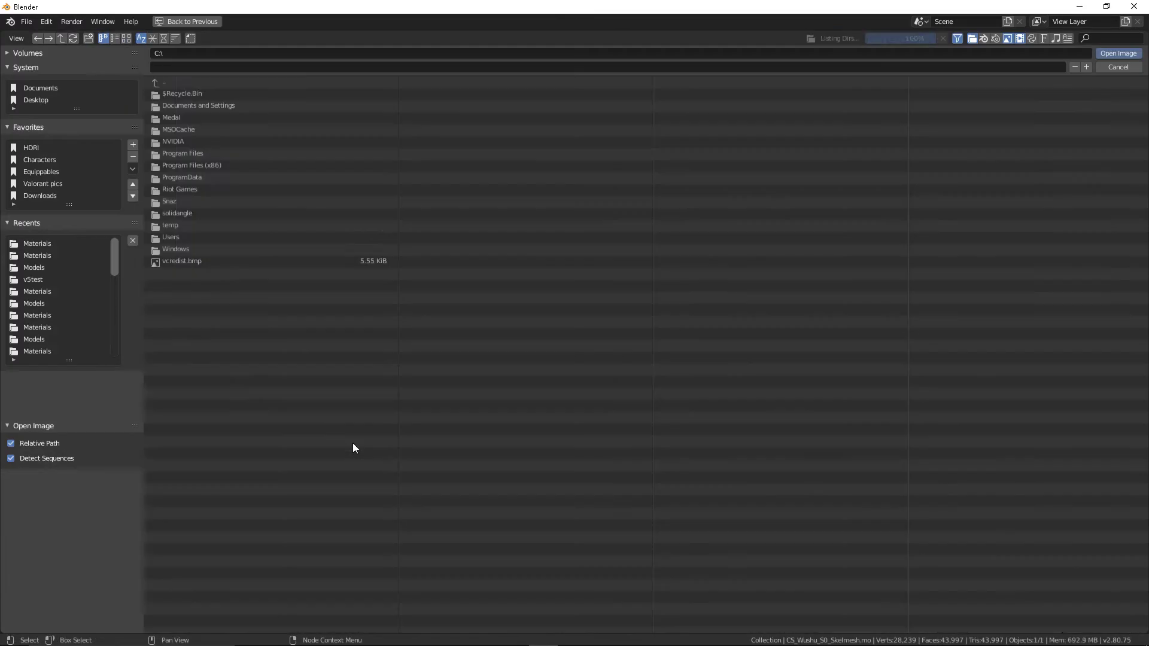
click(37, 243)
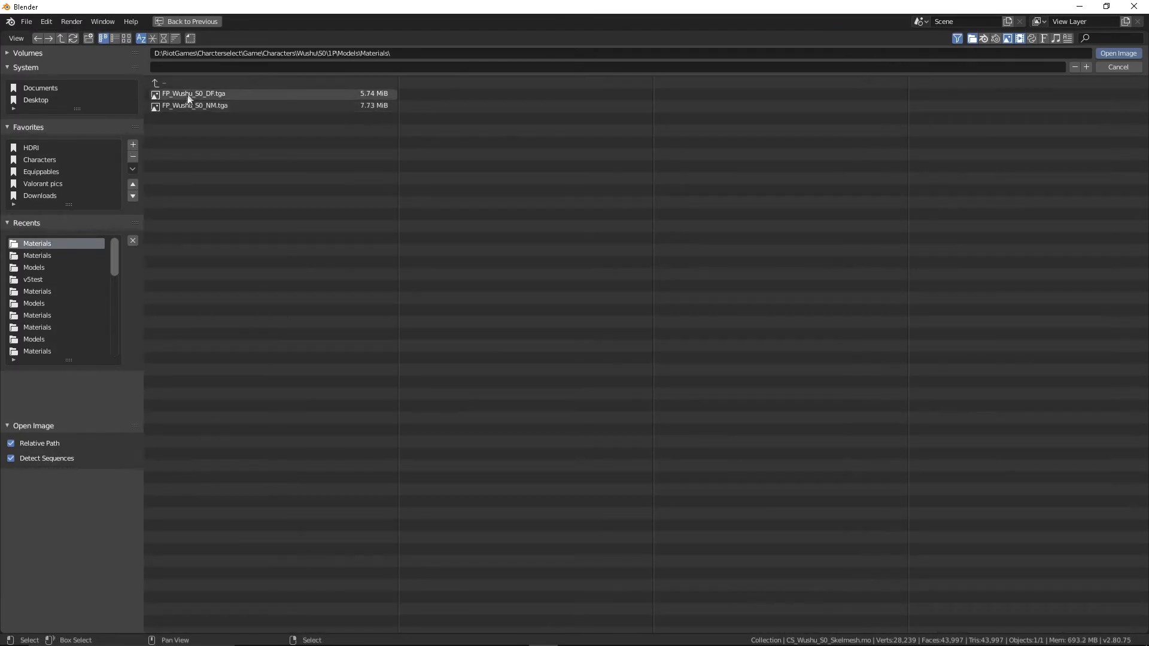
click(202, 85)
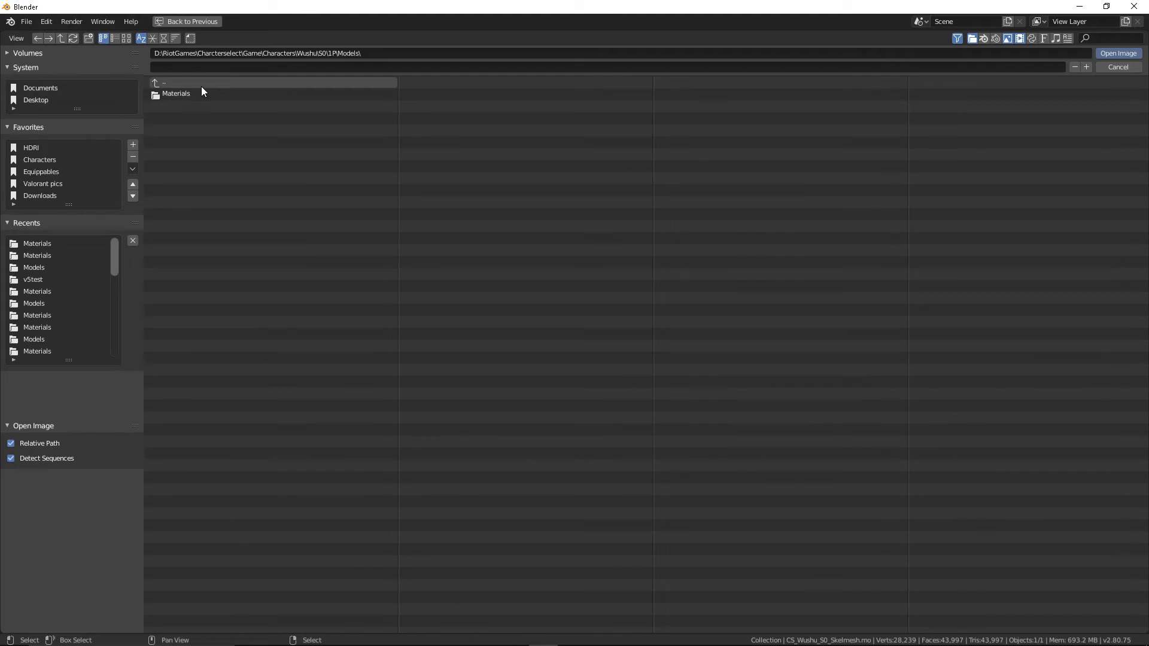
click(201, 84)
double_click(192, 104)
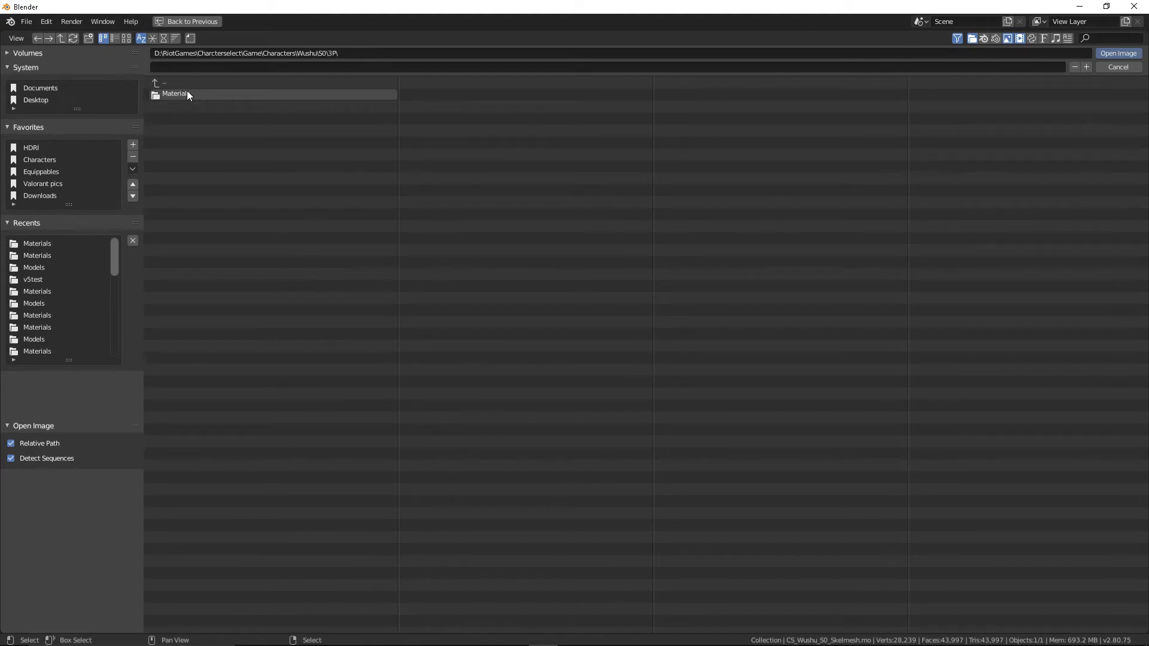
click(252, 106)
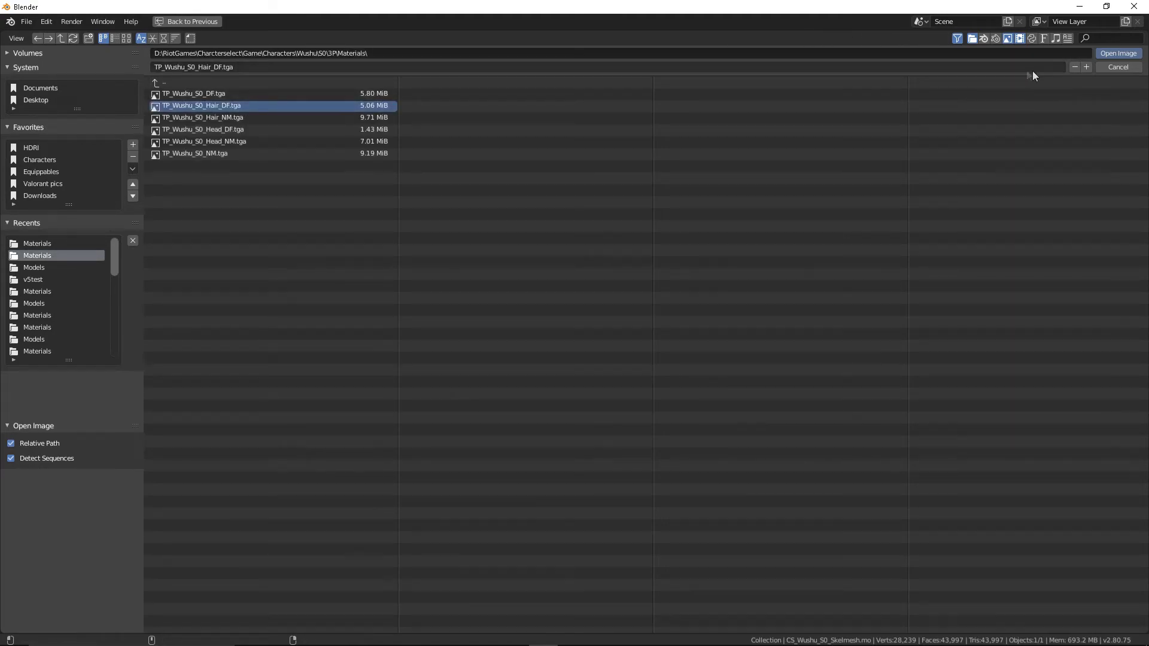
click(1118, 53)
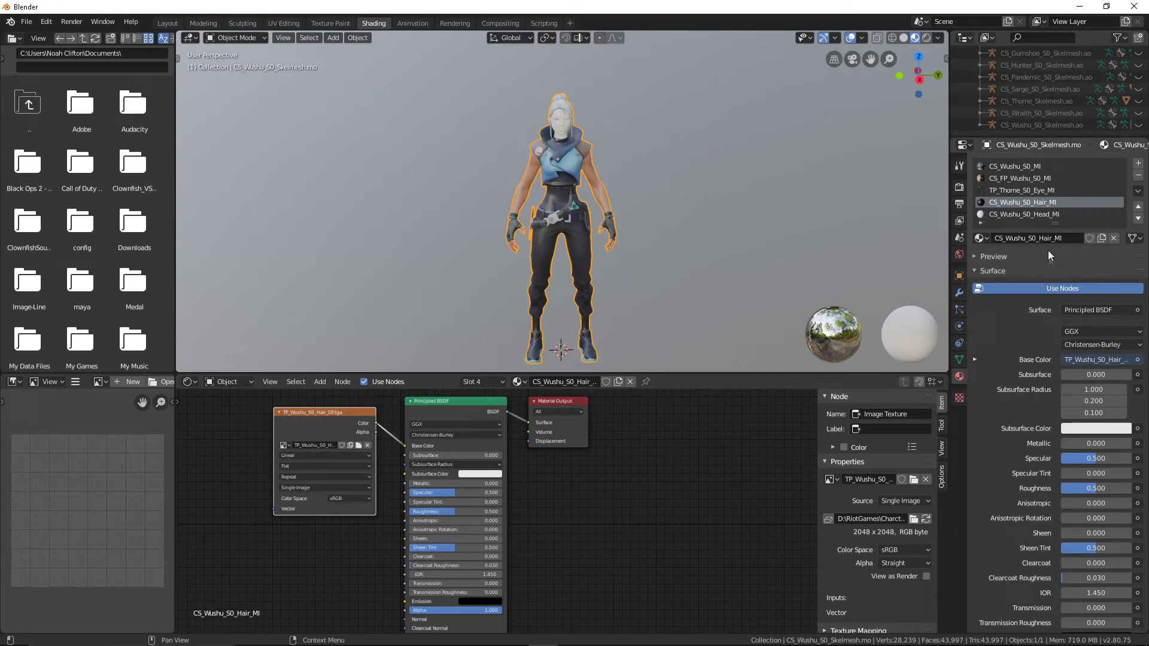
Give CS_Wushu_S0_Head_MI an Image Texture on Base Color using TP_Wushu_S0_Head_DF.tga
click(1046, 213)
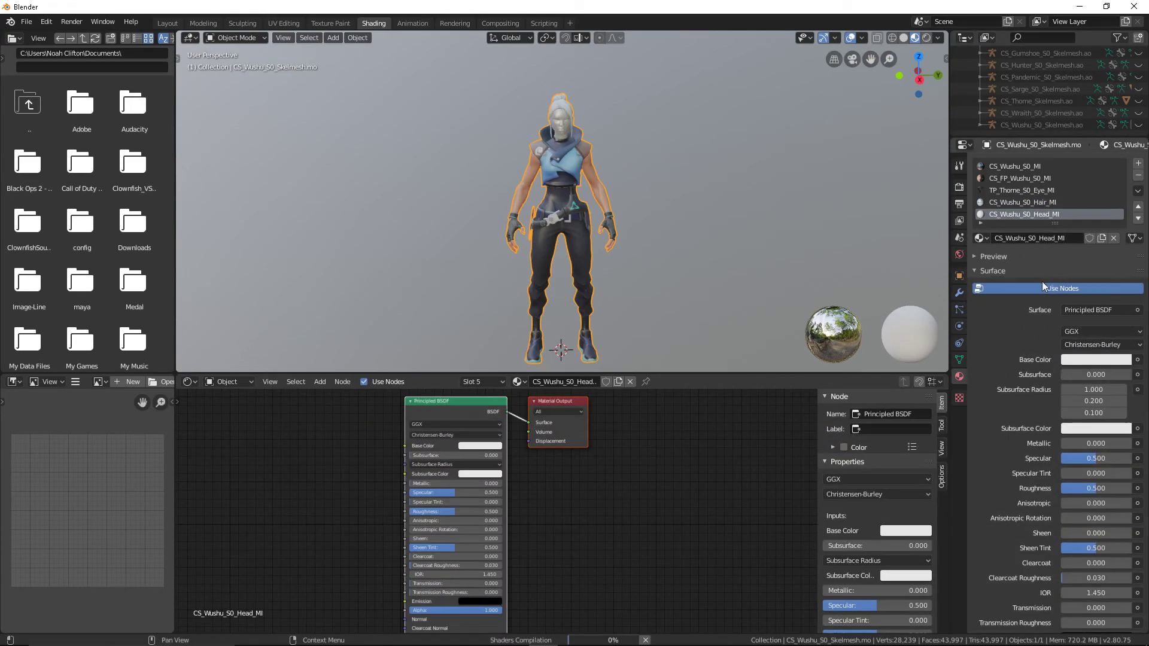
mouse_move(340, 449)
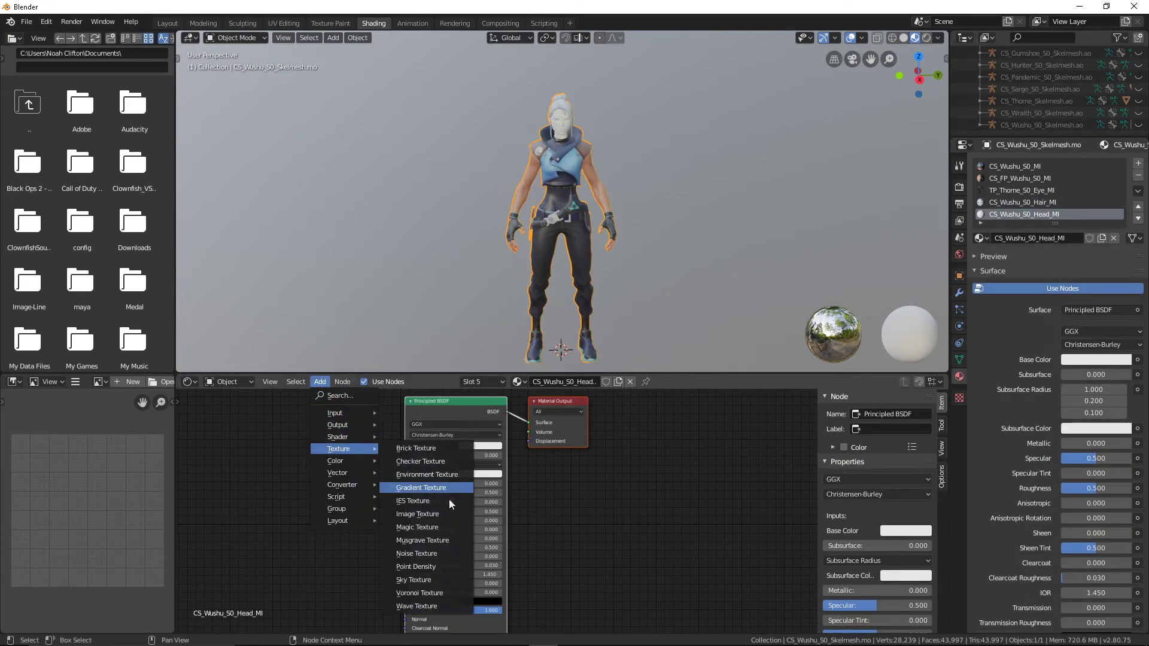
click(420, 513)
drag(386, 442, 405, 446)
click(353, 461)
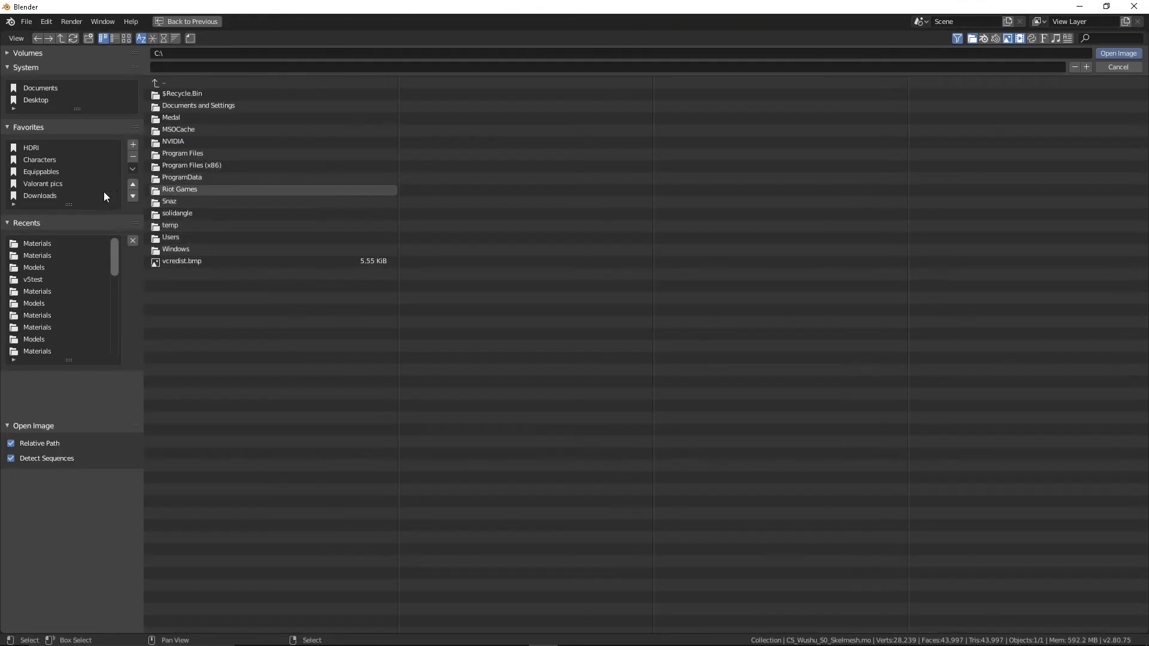
click(40, 244)
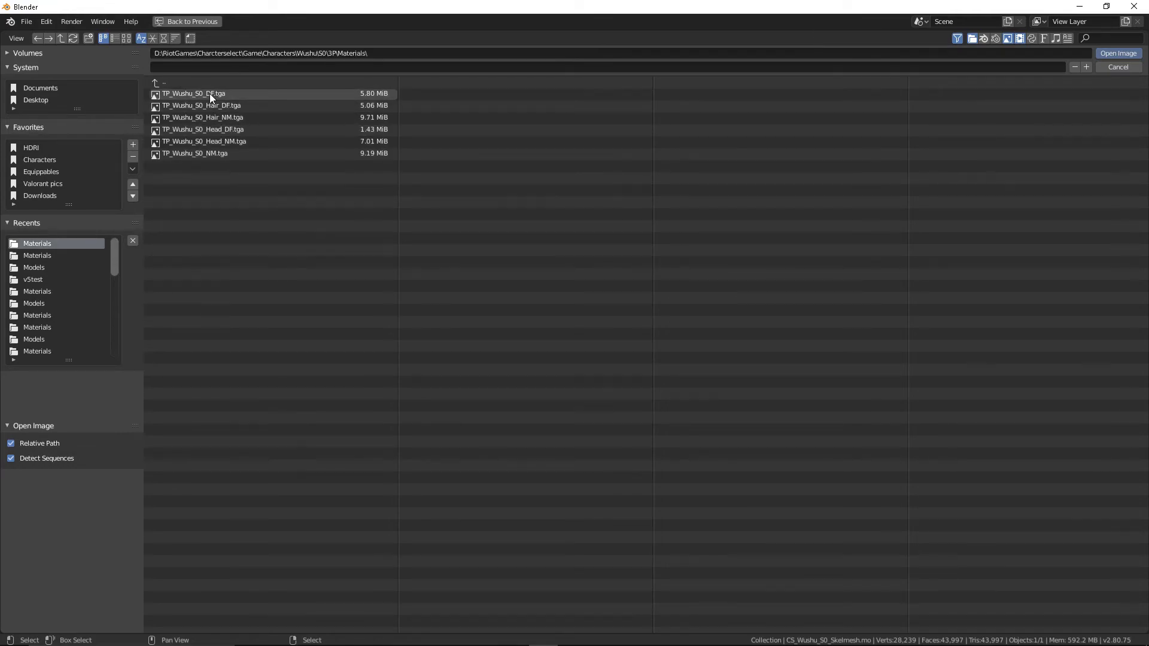
click(247, 131)
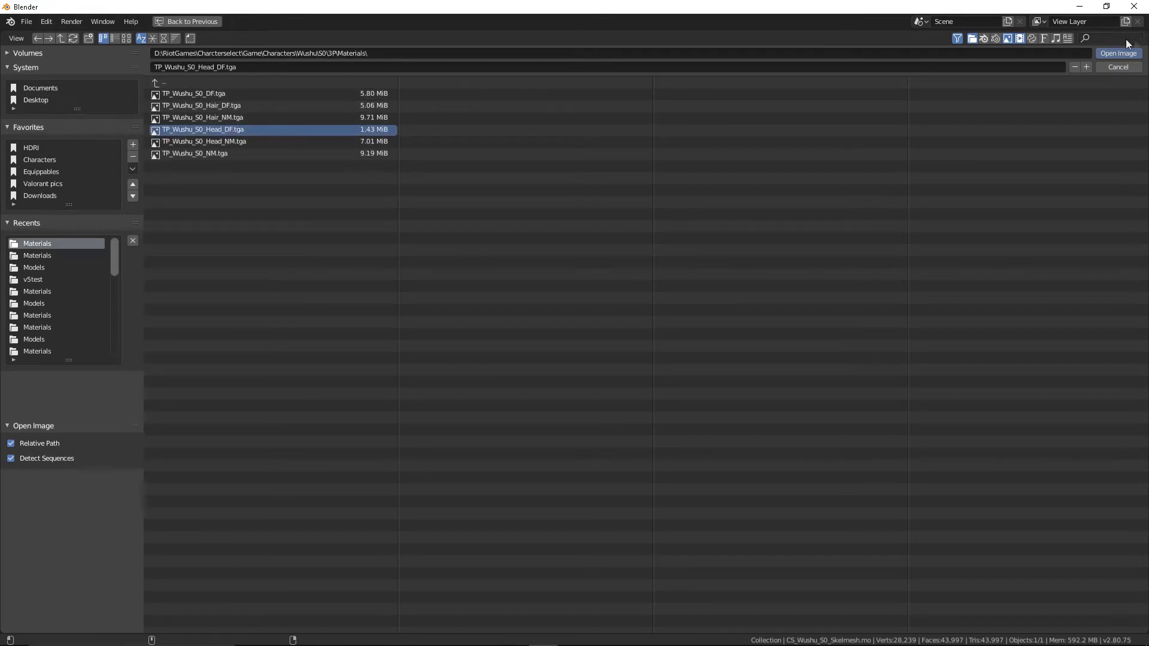
click(1121, 55)
scroll(642, 133, up, 2)
mouse_move(647, 120)
middle_down()
mouse_move(670, 114)
mouse_move(604, 120)
middle_up()
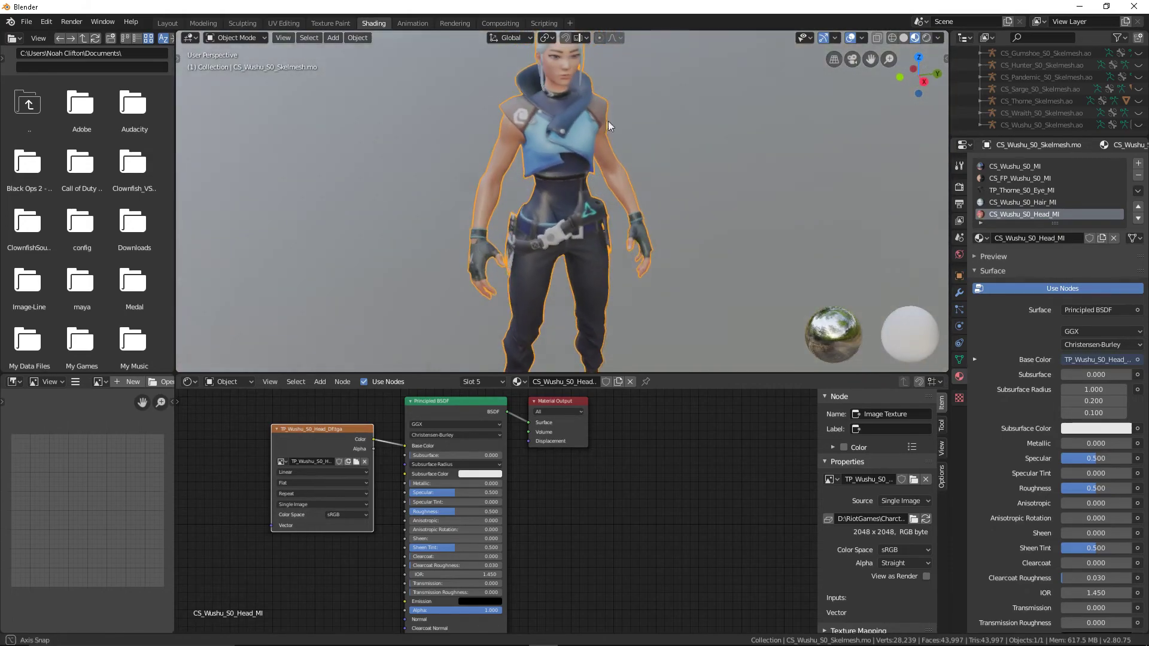
scroll(605, 119, down, 4)
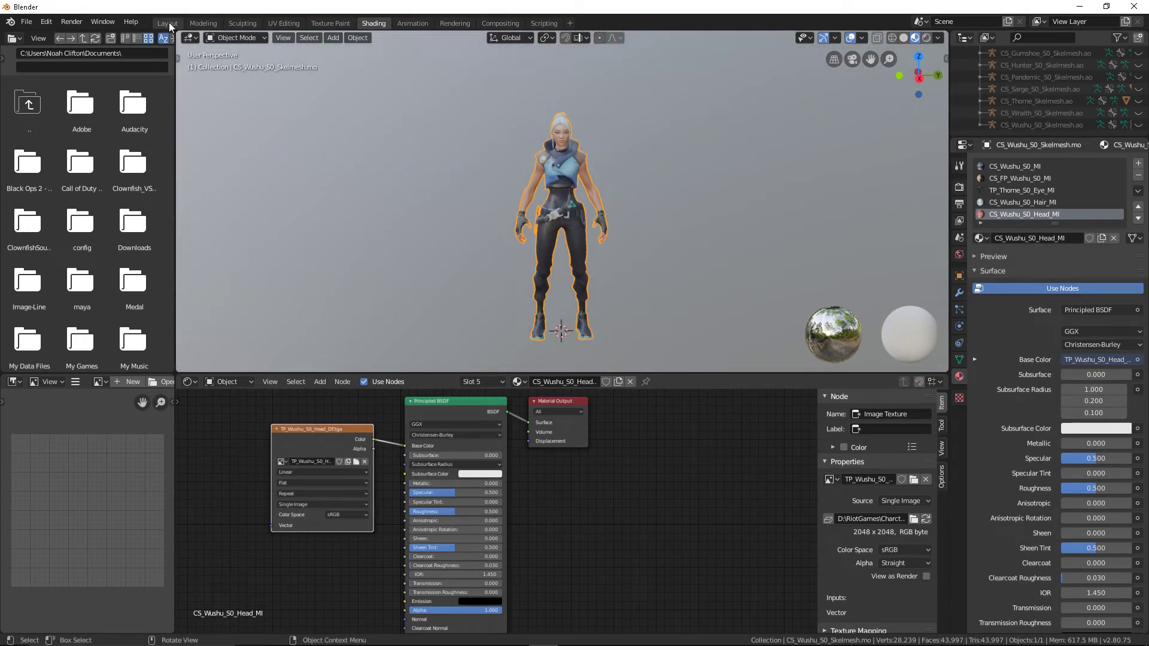
In Layout, unhide all the agent models and orbit to face the character row
click(168, 23)
click(978, 169)
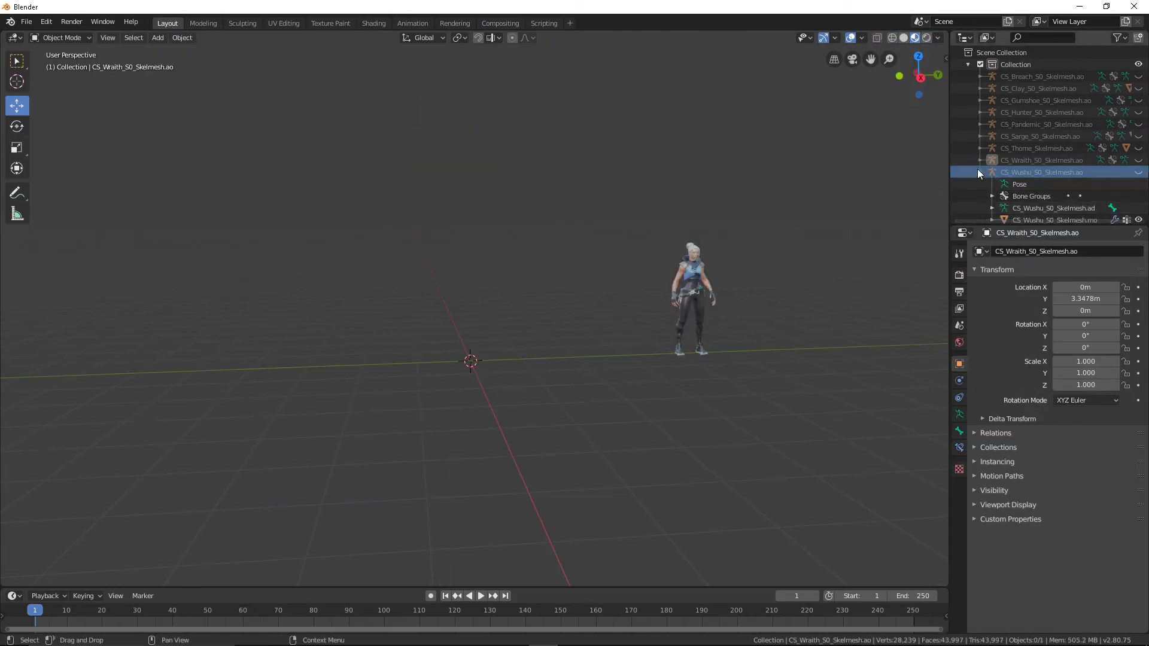
click(980, 136)
click(981, 112)
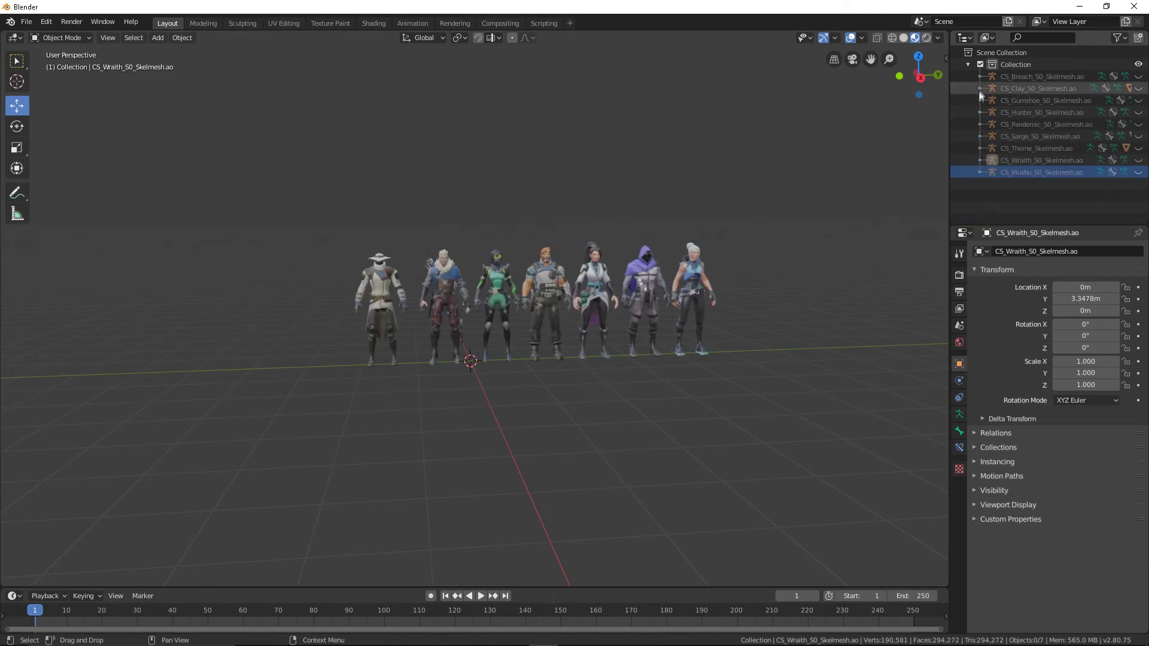
click(979, 88)
middle_drag(628, 133, 460, 160)
Add a camera at Location 4.3101, -1.09, 1.25 m with Z rotation 57°, framing five agents
click(158, 37)
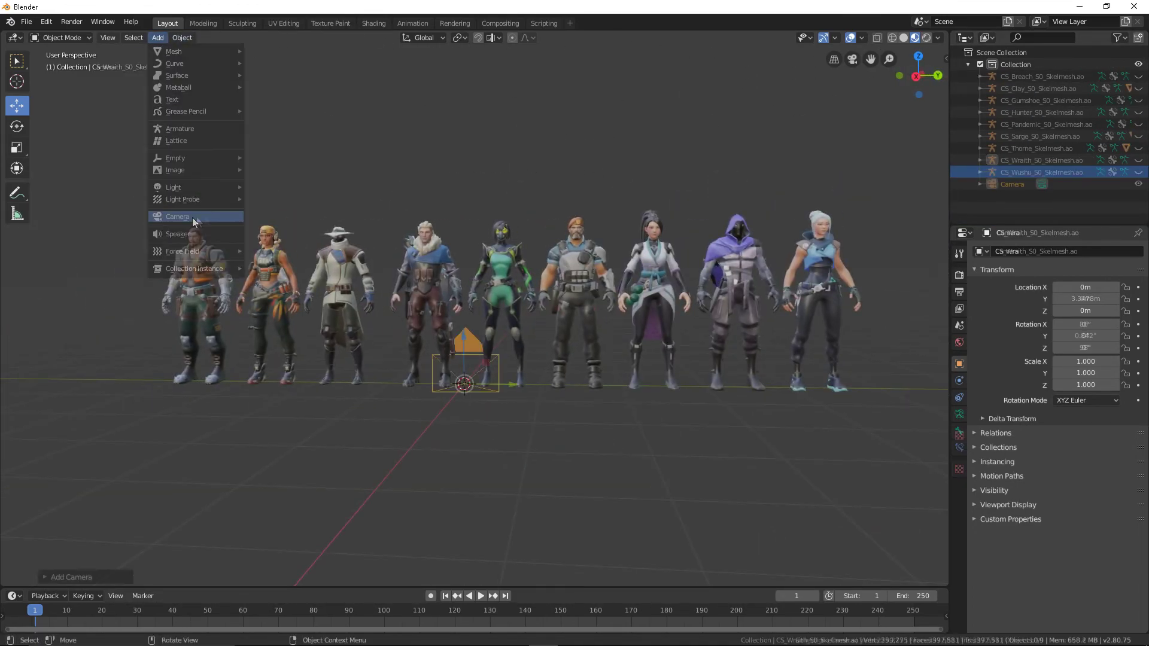
click(192, 217)
key(KP_0)
mouse_move(1085, 323)
mouse_down()
mouse_move(1101, 324)
mouse_move(1086, 336)
mouse_up()
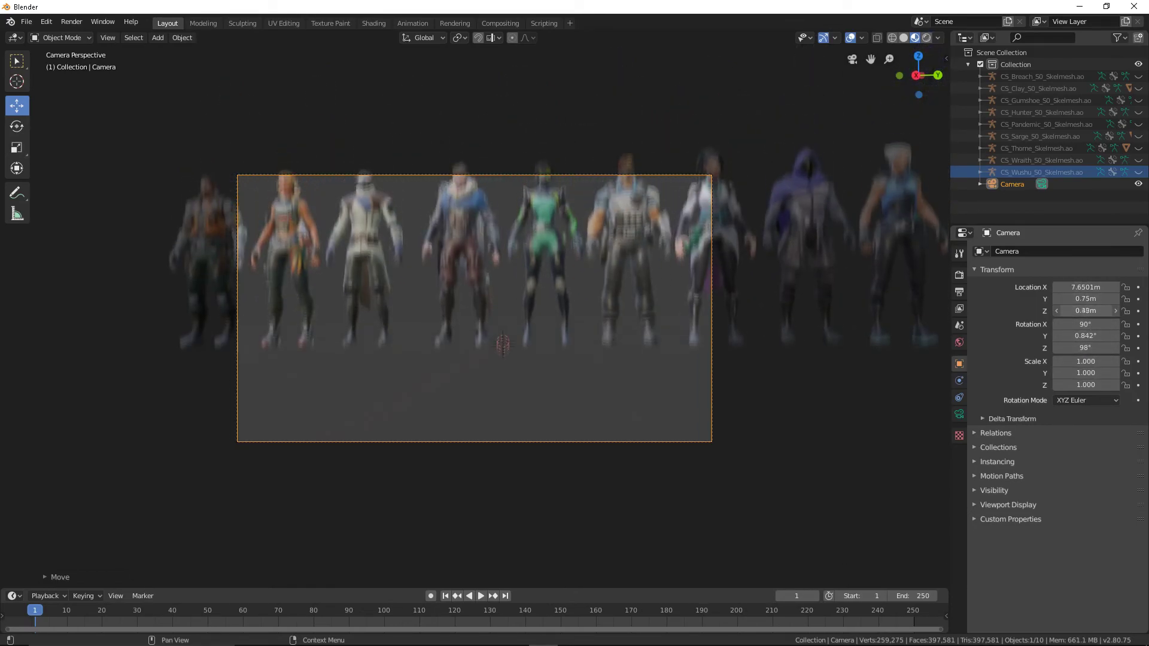
mouse_move(1101, 288)
mouse_down()
mouse_move(1071, 287)
mouse_move(1098, 310)
mouse_move(1077, 324)
mouse_move(1071, 348)
mouse_move(1077, 311)
mouse_move(1059, 299)
mouse_move(1074, 311)
mouse_move(1074, 287)
mouse_up()
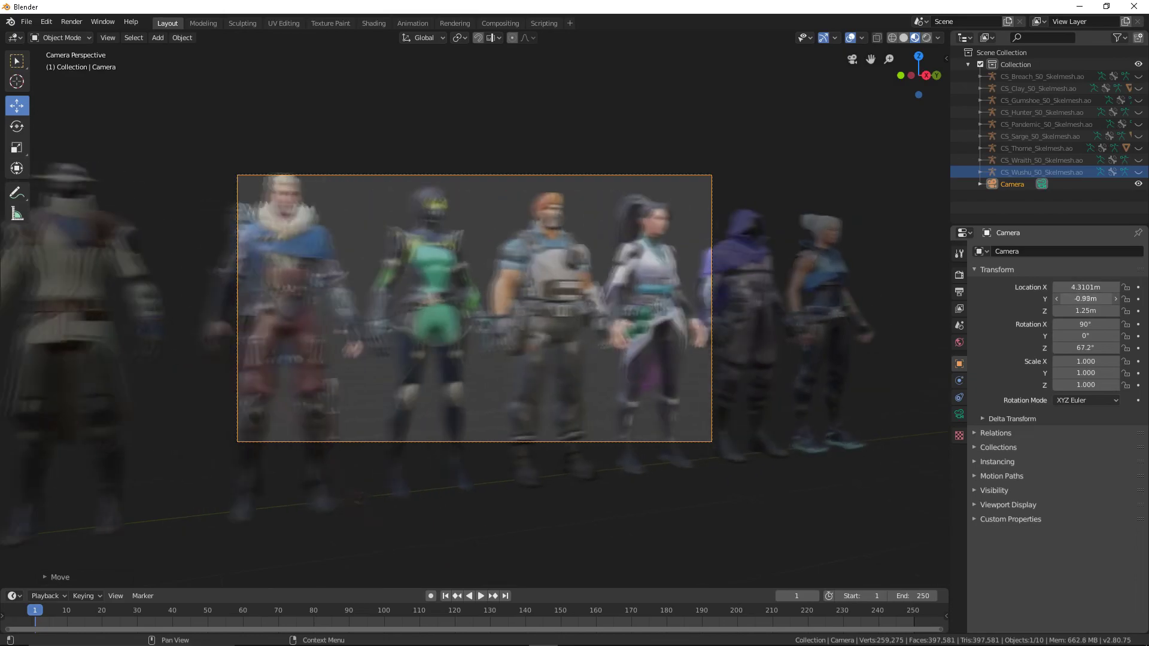
drag(1085, 347, 1066, 348)
key(Home)
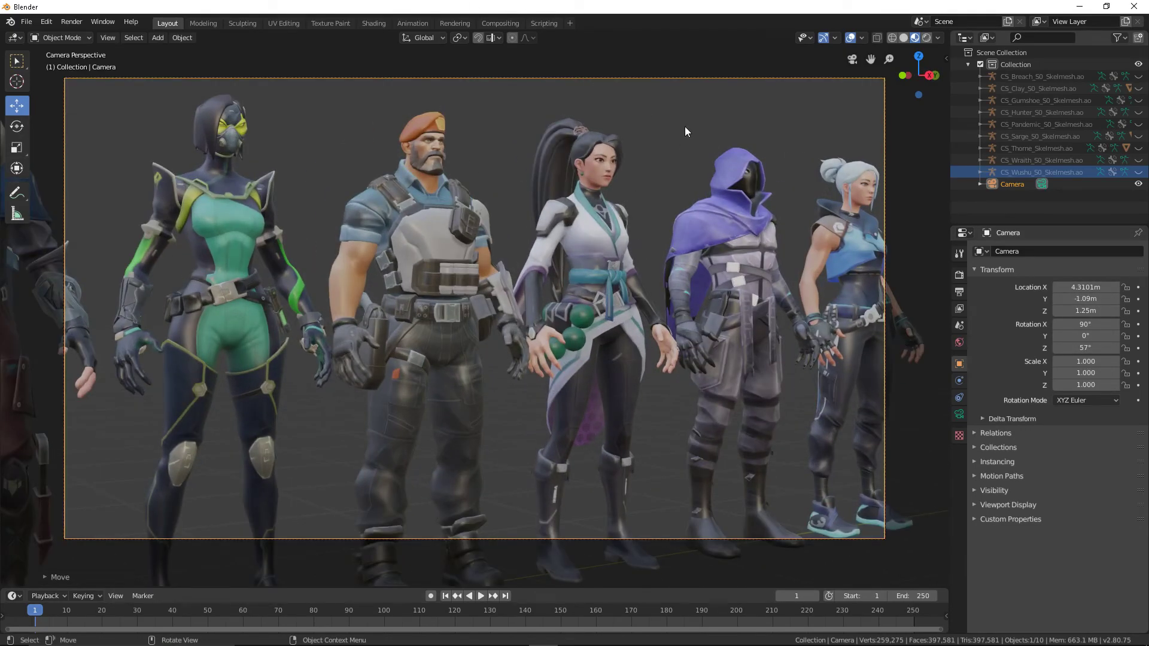
click(1021, 77)
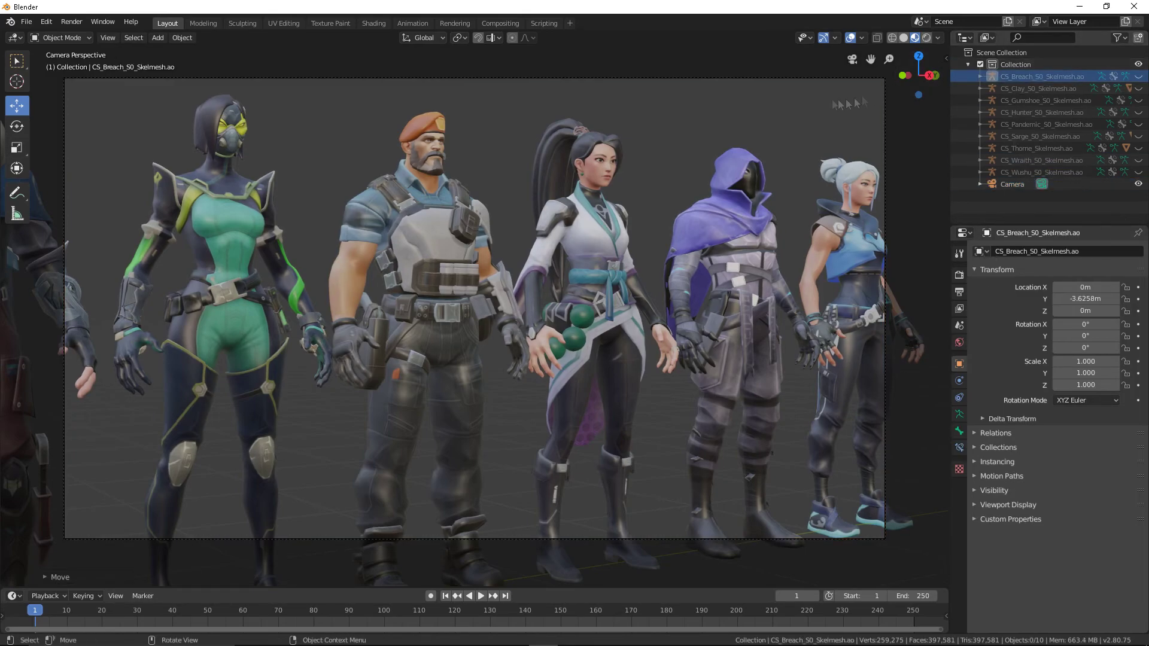
In the Shading workspace's camera view, remove the unneeded image texture node from the world tree
click(374, 23)
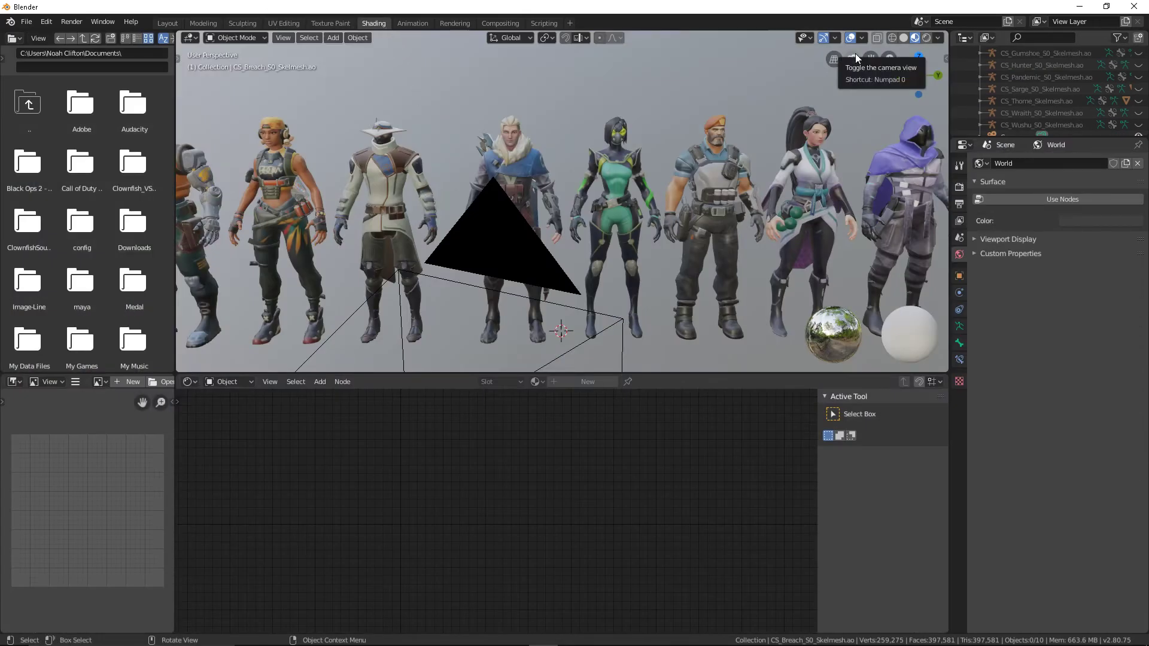
click(855, 55)
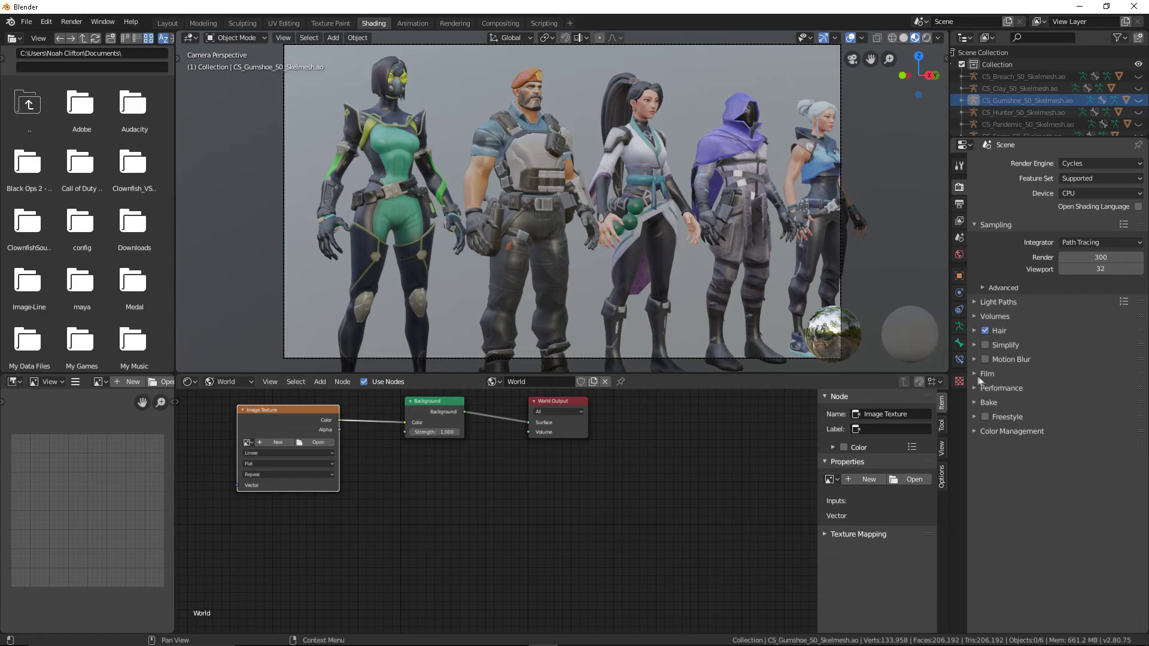
click(979, 374)
click(318, 442)
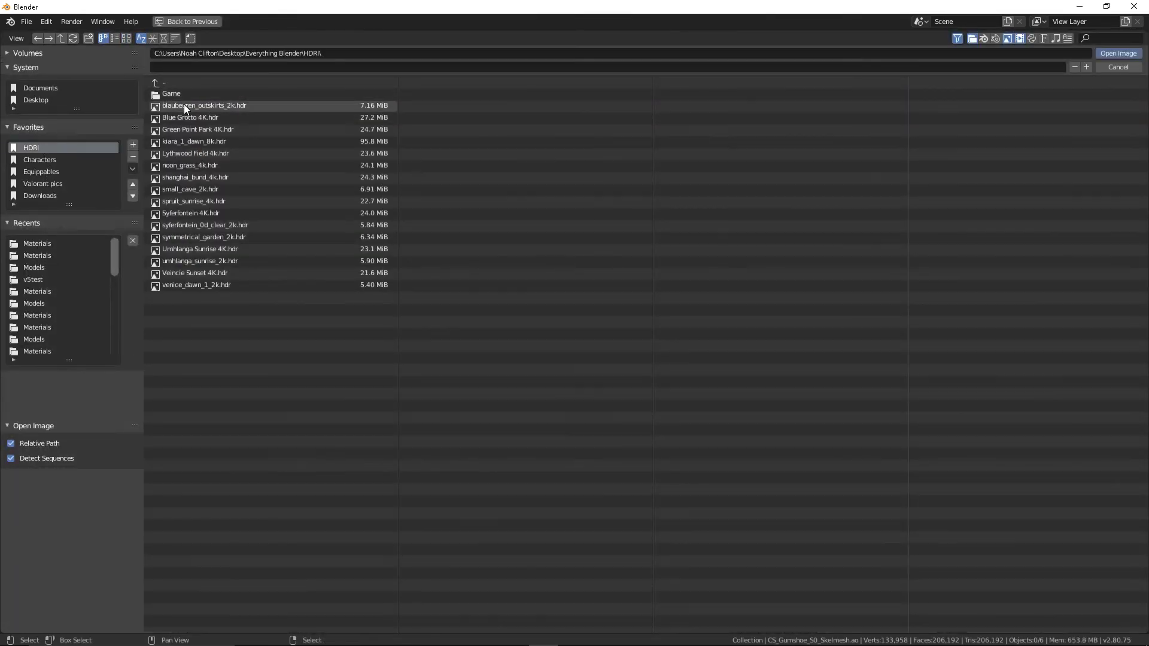
key(Escape)
key(x)
click(316, 383)
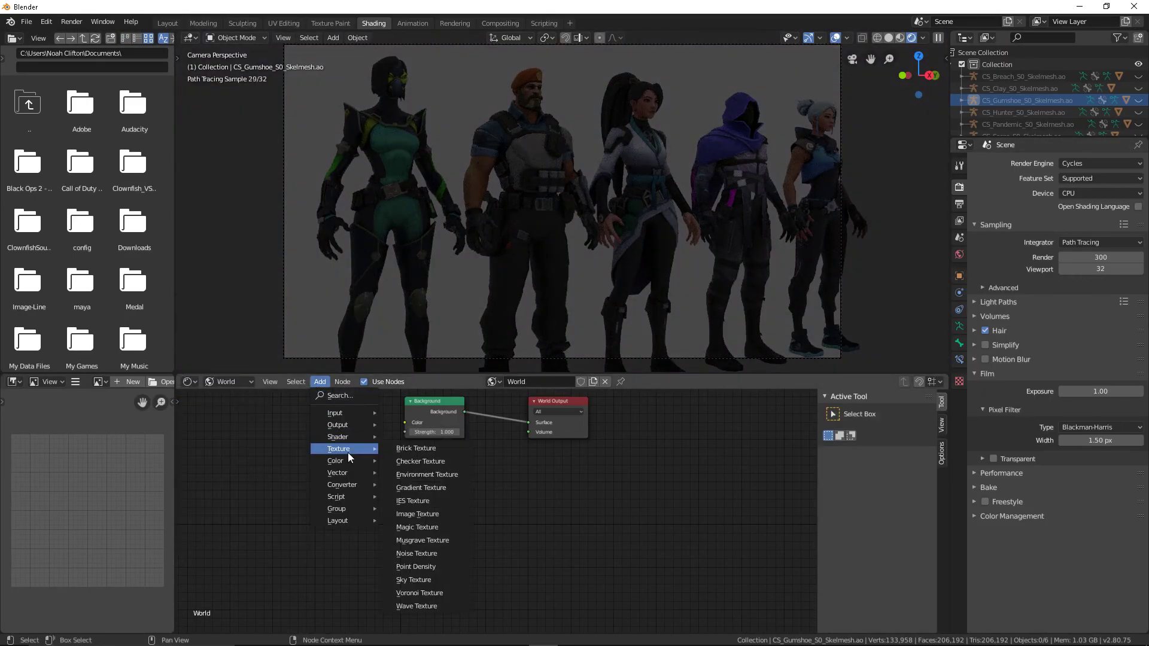
Add an Environment Texture node to the world and load the blaubeuren_outskirts_2k HDRI
click(426, 475)
click(323, 454)
click(358, 436)
click(37, 150)
double_click(300, 107)
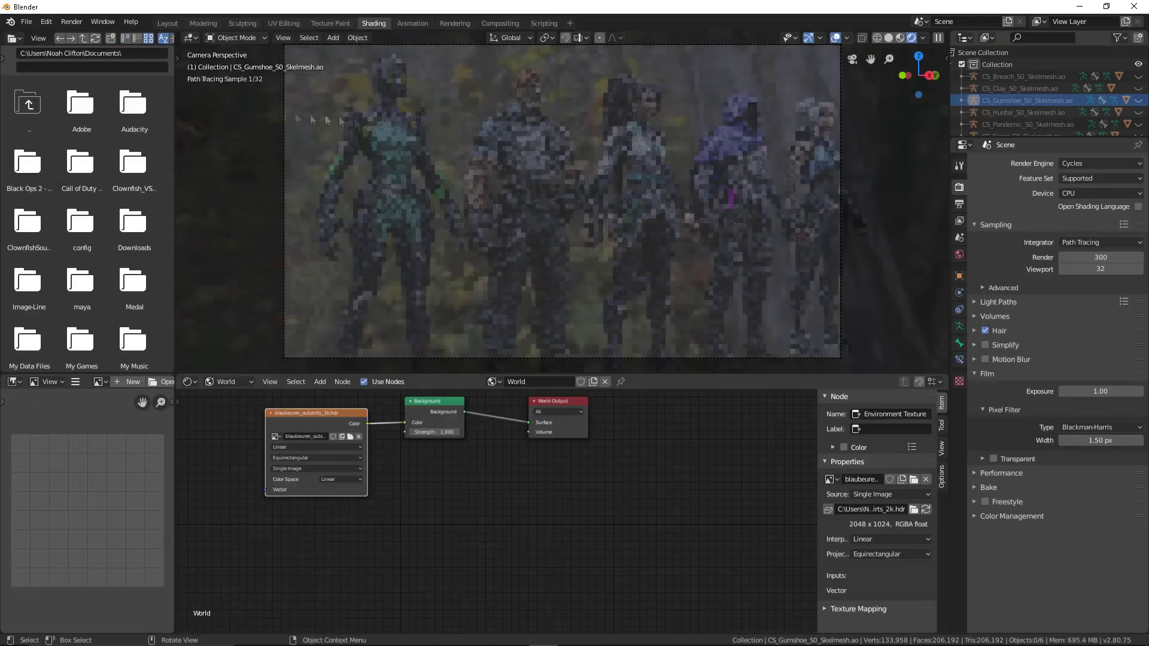
Enable transparent film and swap the world HDRI to syferfontein_0d_clear_2k, back in Layout
click(994, 458)
click(913, 480)
double_click(209, 110)
click(350, 437)
double_click(239, 216)
click(350, 436)
double_click(239, 225)
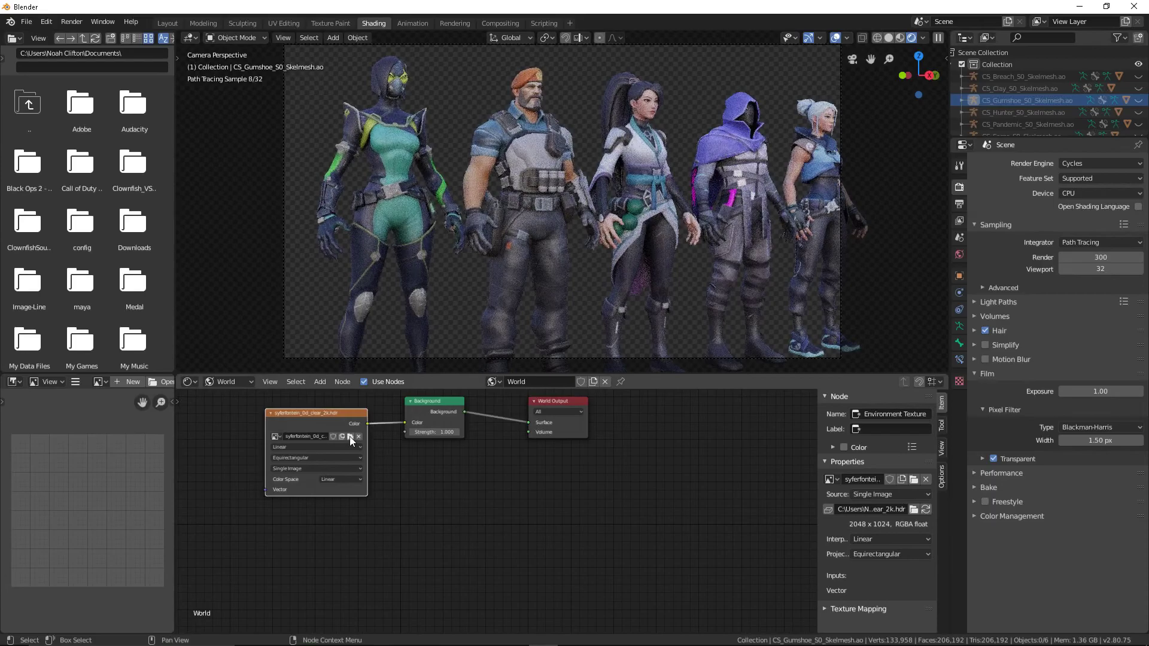
click(168, 23)
middle_drag(418, 209, 522, 208)
click(157, 37)
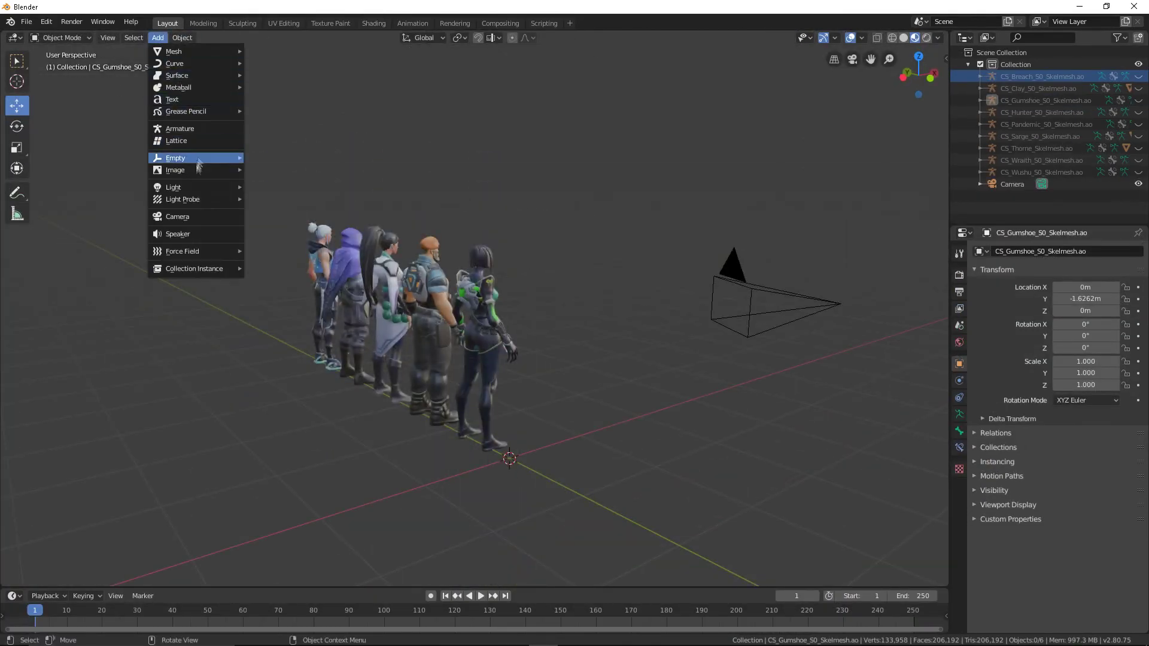
Add an area light and move and rotate it to face the characters
click(273, 224)
middle_drag(275, 227, 419, 299)
drag(518, 462, 311, 419)
mouse_move(312, 419)
middle_down()
mouse_move(502, 390)
mouse_move(419, 335)
middle_up()
mouse_move(257, 449)
mouse_down()
mouse_move(282, 326)
mouse_move(305, 331)
mouse_up()
click(16, 125)
click(17, 105)
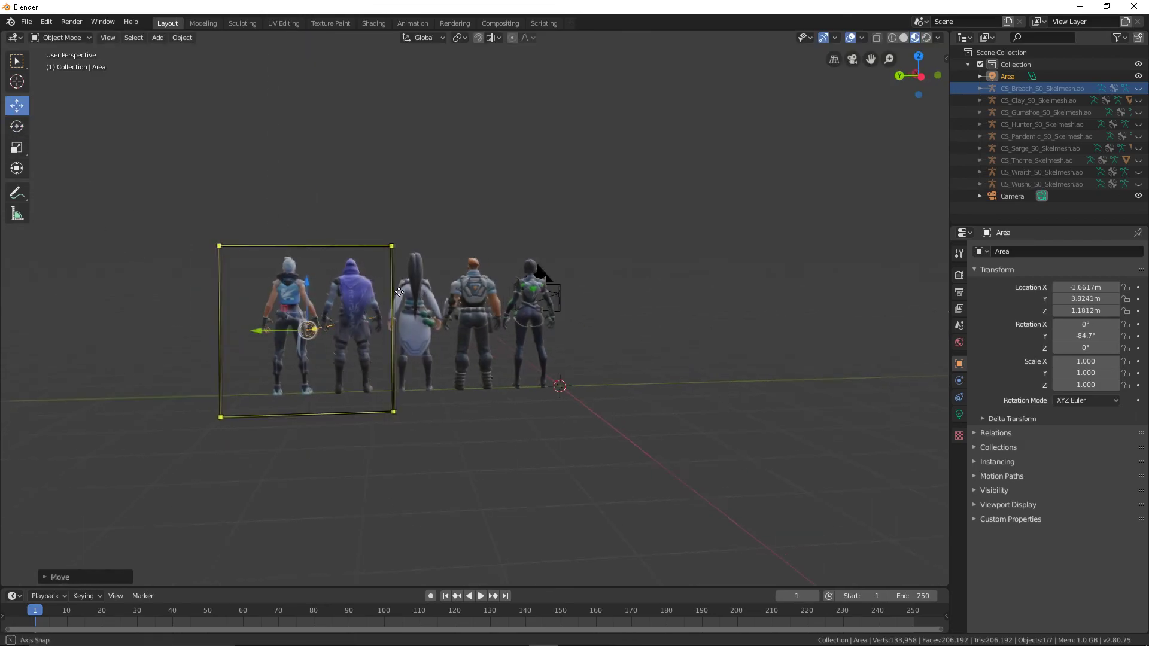
Copy the area light as Area.001 and shift it further along the Y axis
right_click(1000, 76)
click(950, 75)
key(ctrl+v)
key(g)
key(y)
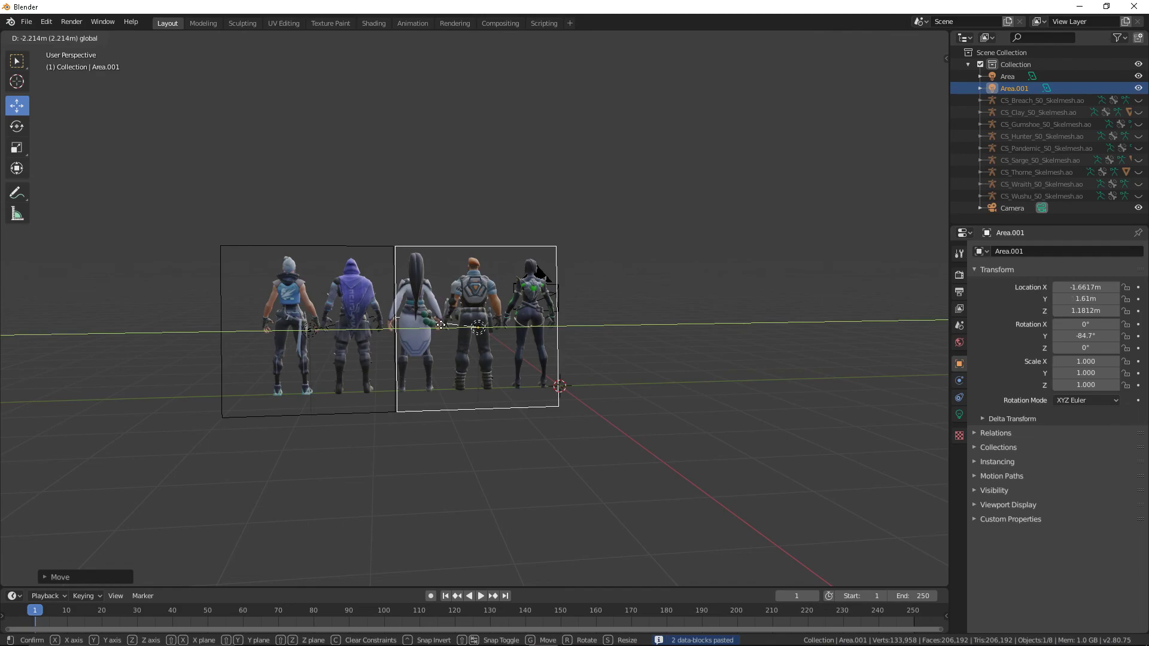
click(556, 251)
middle_drag(539, 257, 955, 210)
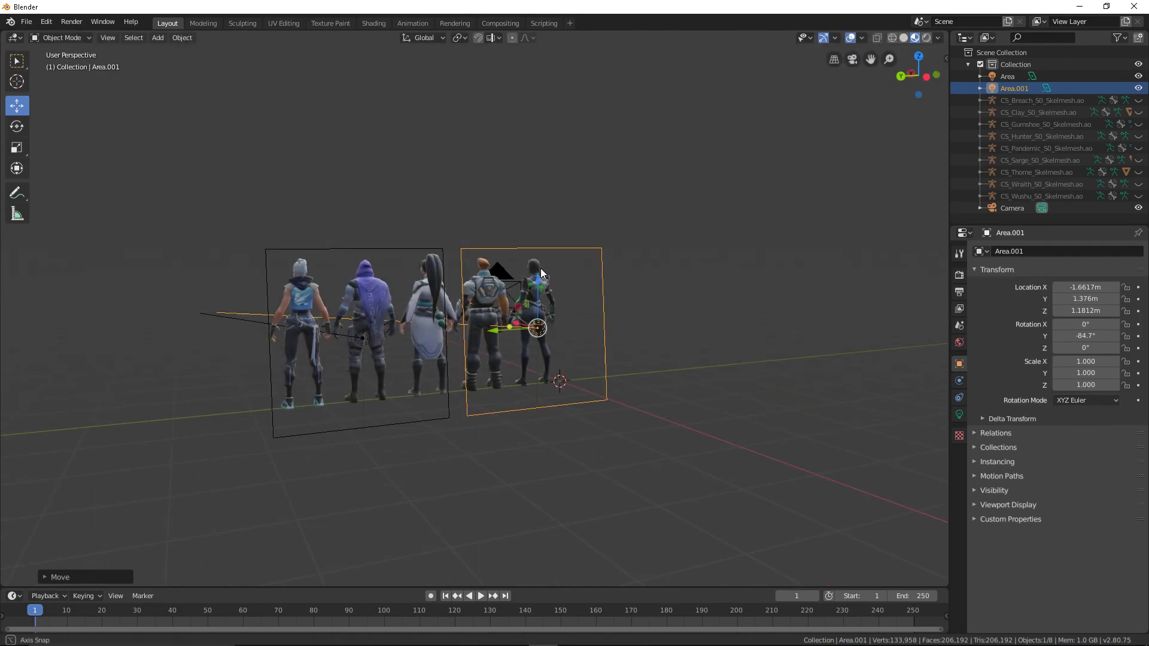
Preview the camera view in rendered shading and raise Area.001's power to 53.3W
click(852, 59)
click(1032, 76)
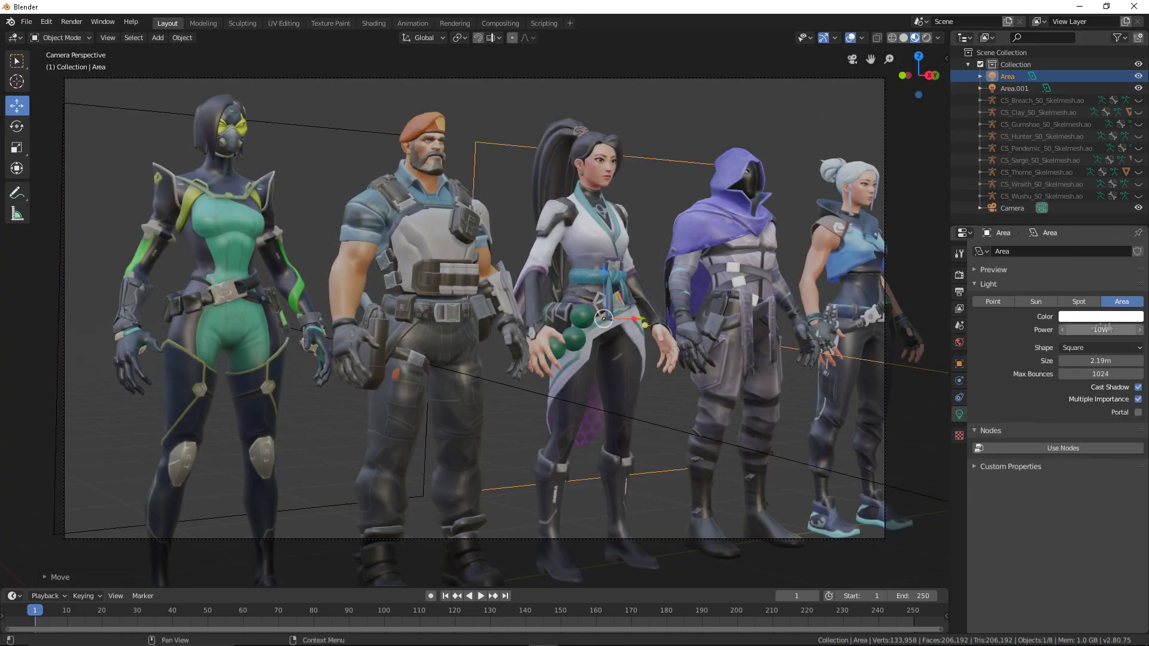
click(1014, 88)
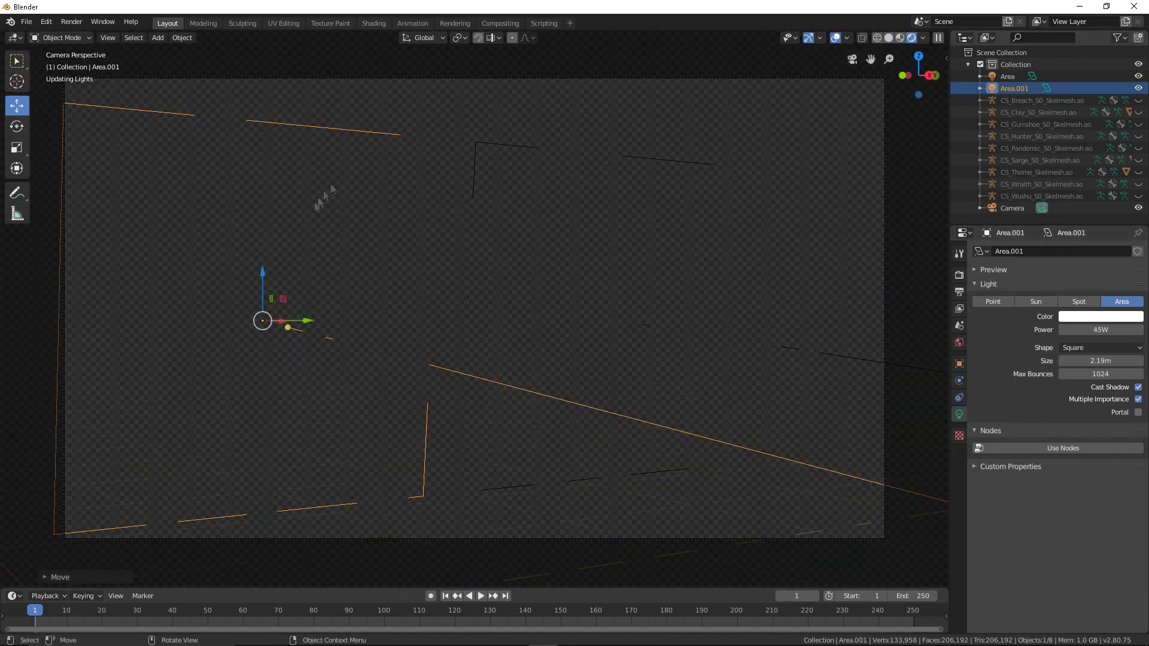
click(926, 38)
drag(1089, 330, 1125, 330)
click(1007, 76)
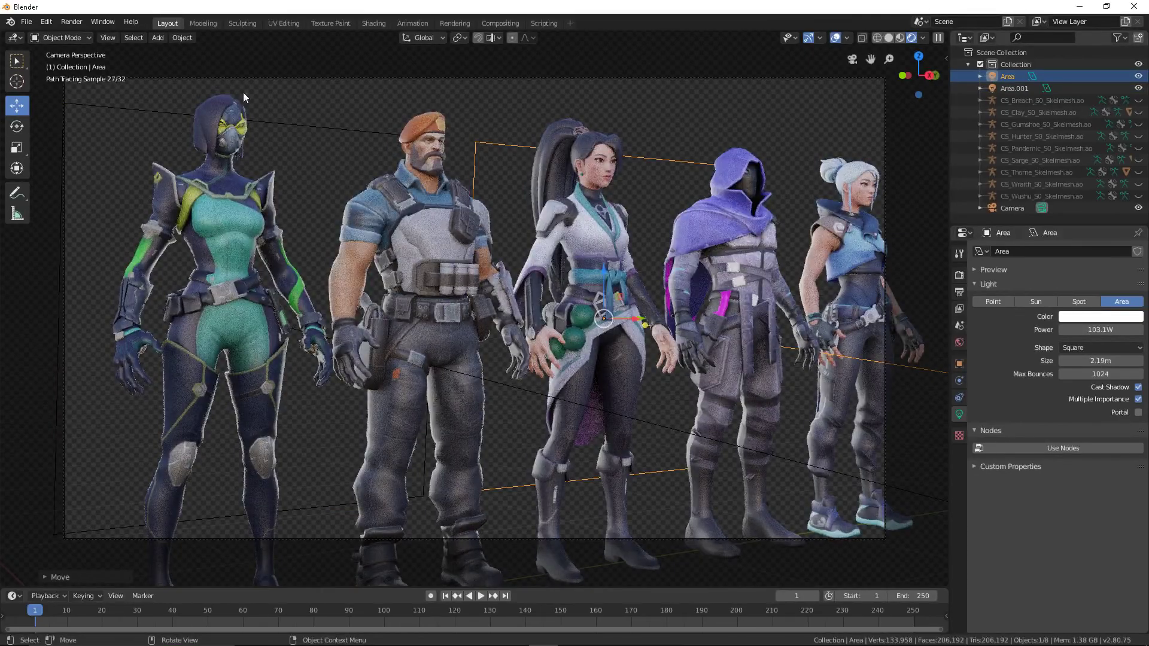
Check the File menu and render settings, then render the lit lineup from the camera
click(26, 23)
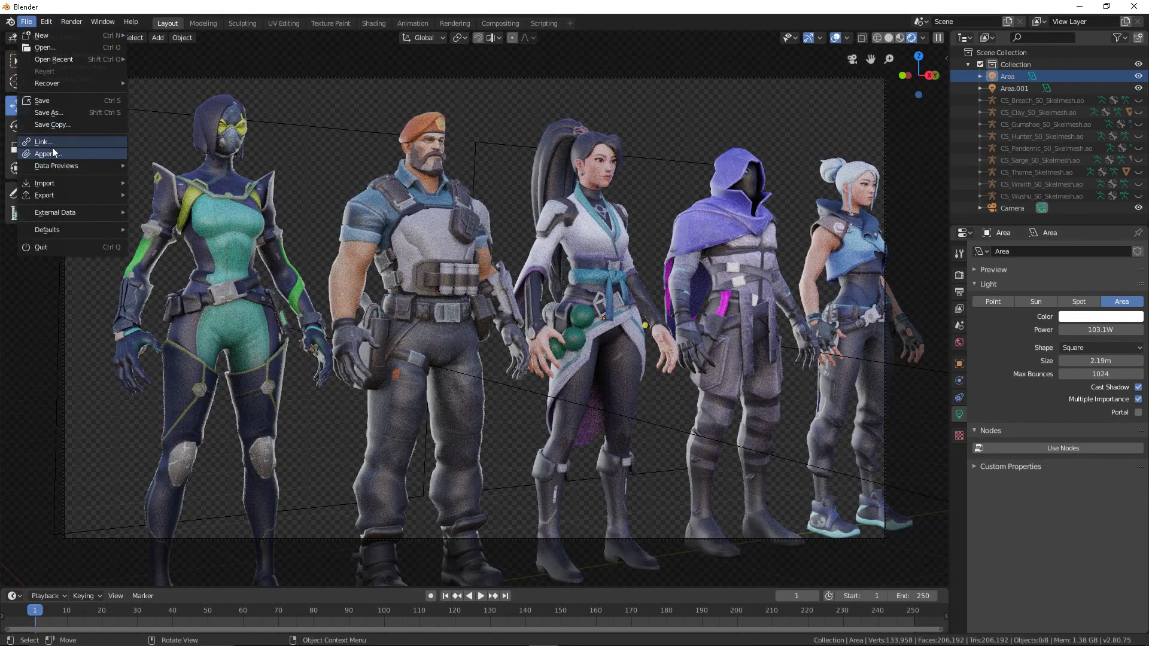
click(963, 296)
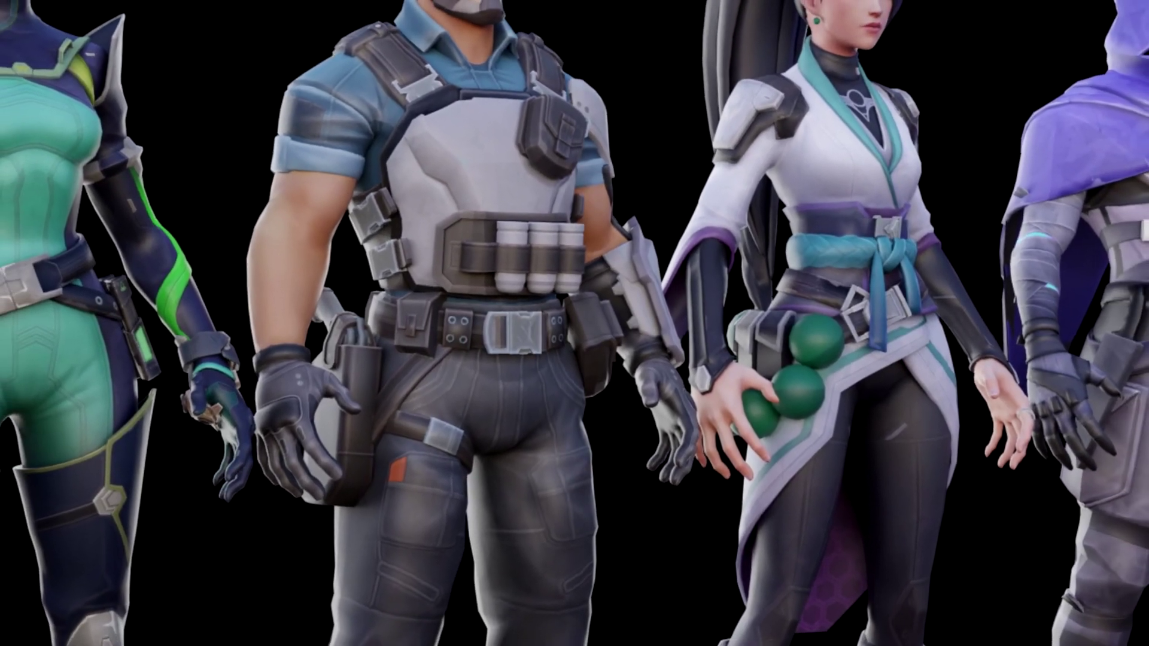